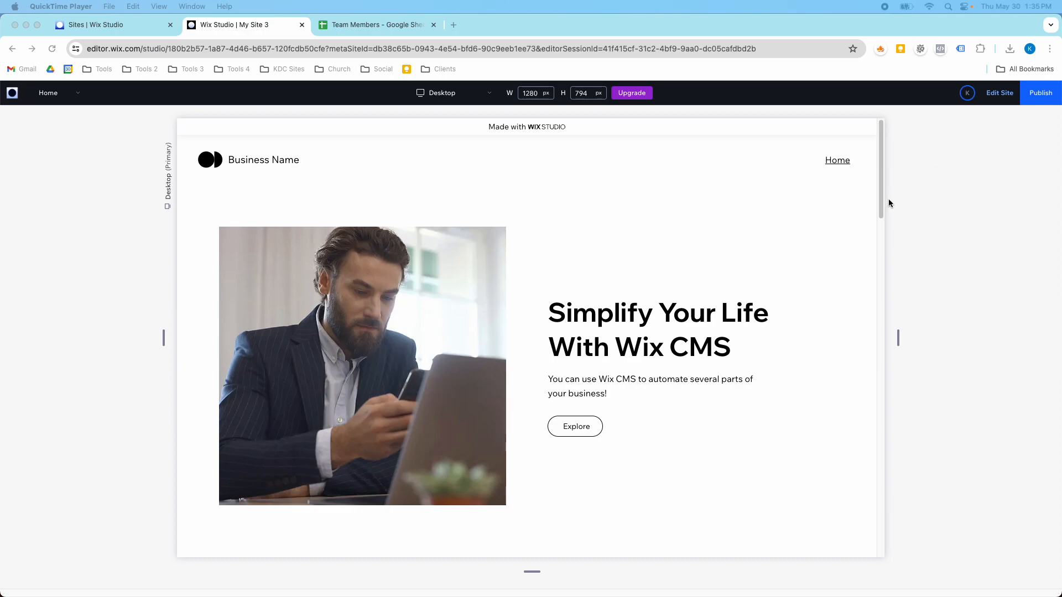
Review the previewed home page, including the Employee Form fields and the team member cards below it
scroll(893, 204, down, 10)
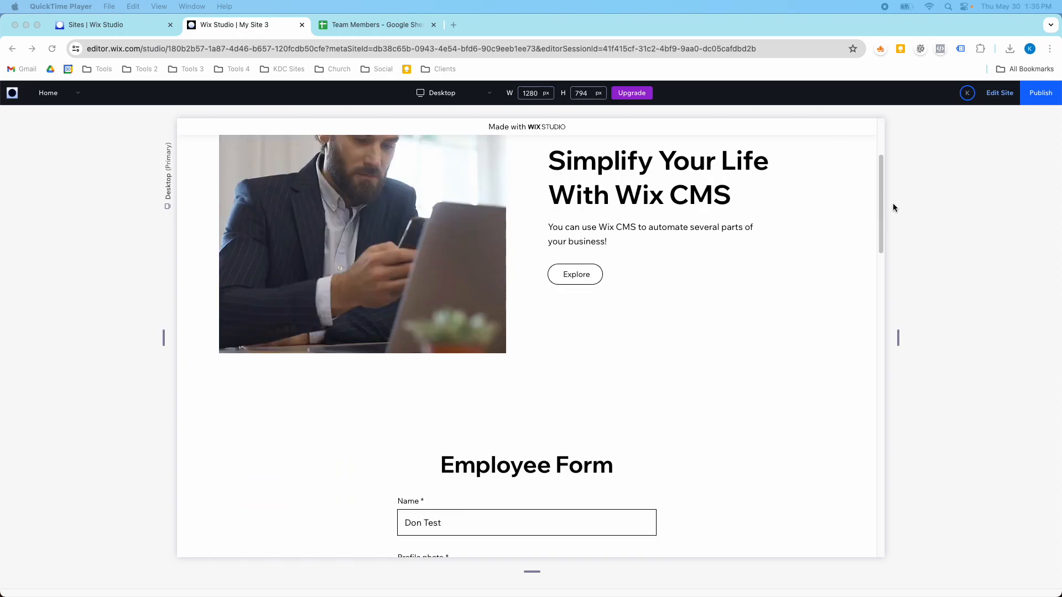
scroll(893, 208, down, 3)
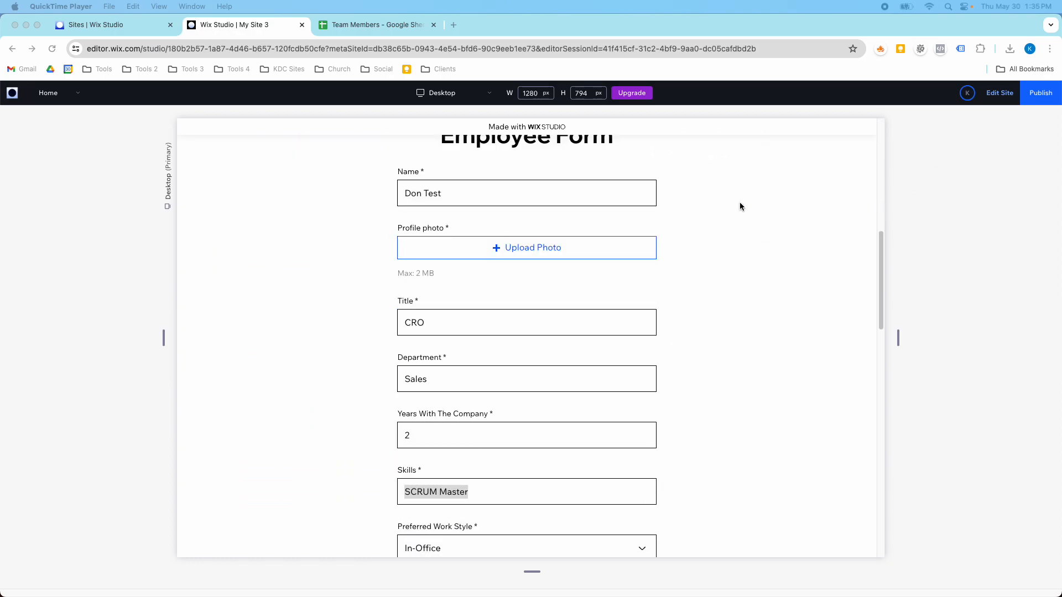
scroll(652, 224, up, 1)
click(665, 222)
scroll(574, 215, up, 1)
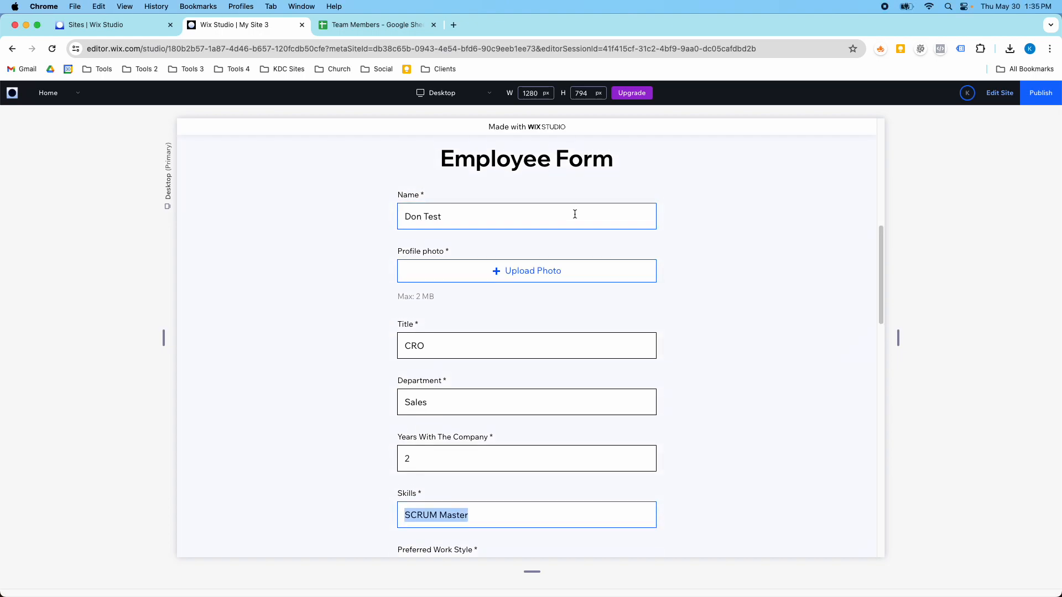
scroll(574, 214, down, 8)
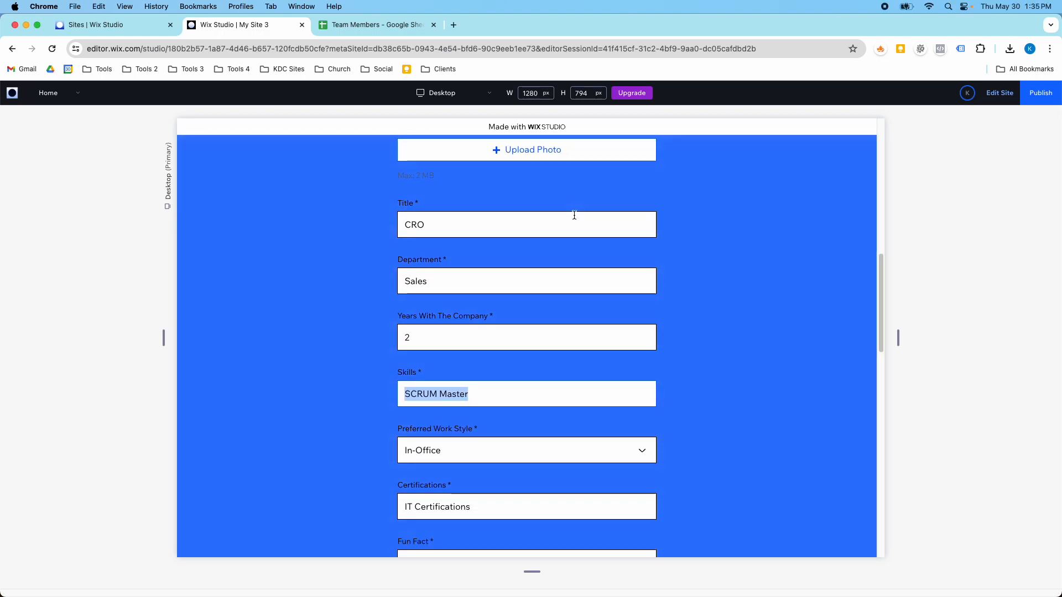
scroll(574, 215, down, 15)
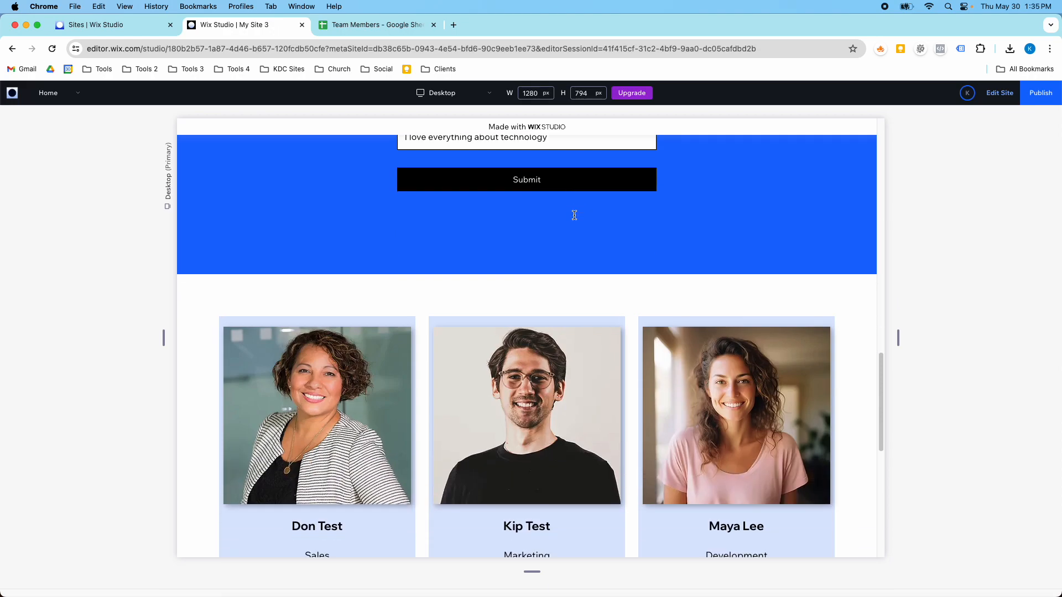
scroll(612, 301, down, 3)
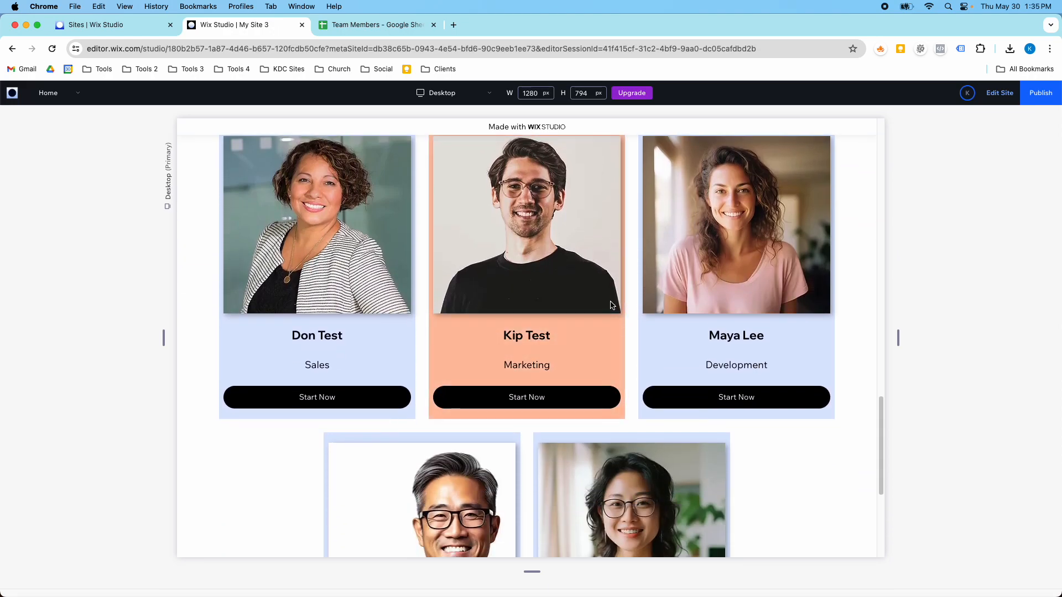
scroll(610, 305, down, 6)
scroll(610, 304, up, 11)
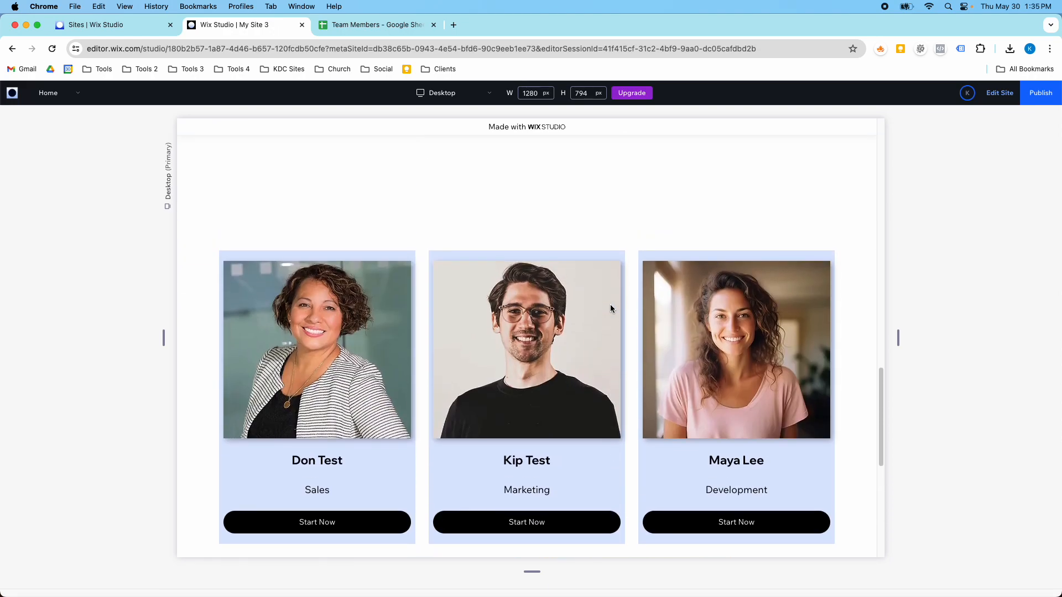
scroll(611, 308, up, 20)
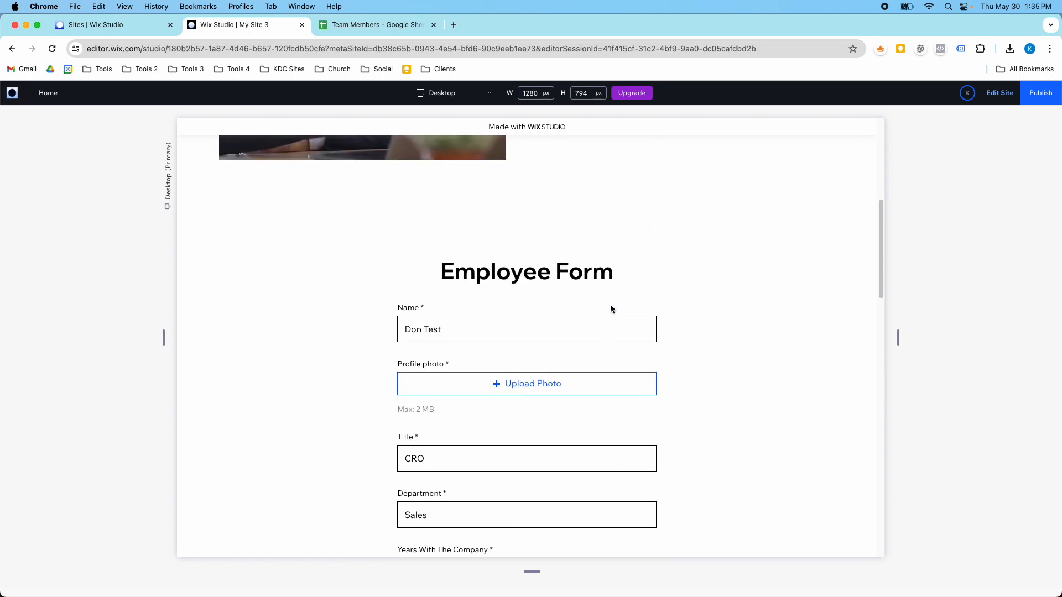
scroll(610, 308, up, 15)
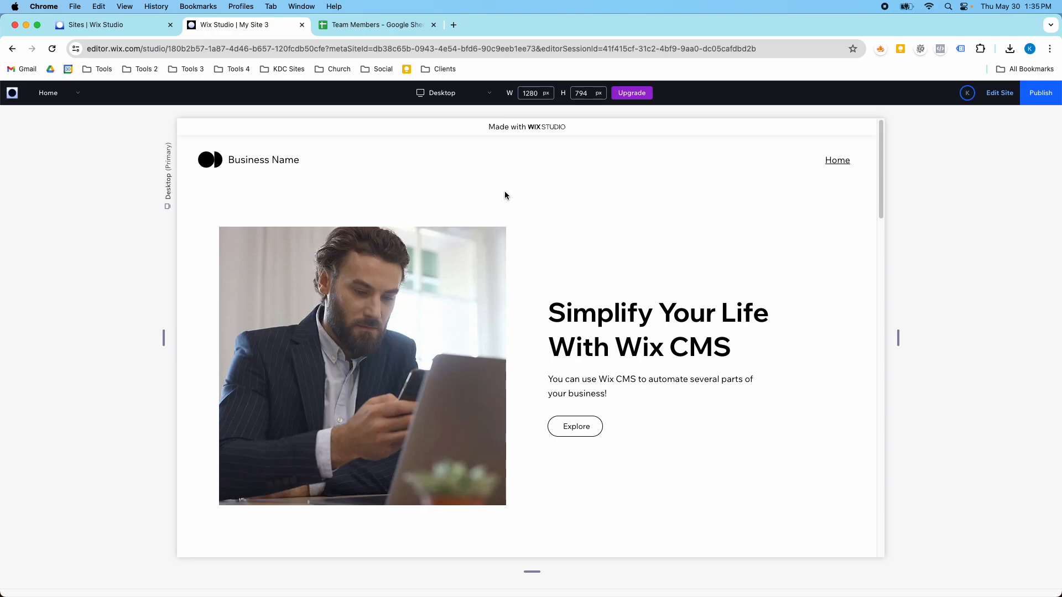
Upload a new profile photo in the Employee Form
scroll(505, 199, down, 7)
scroll(474, 305, down, 3)
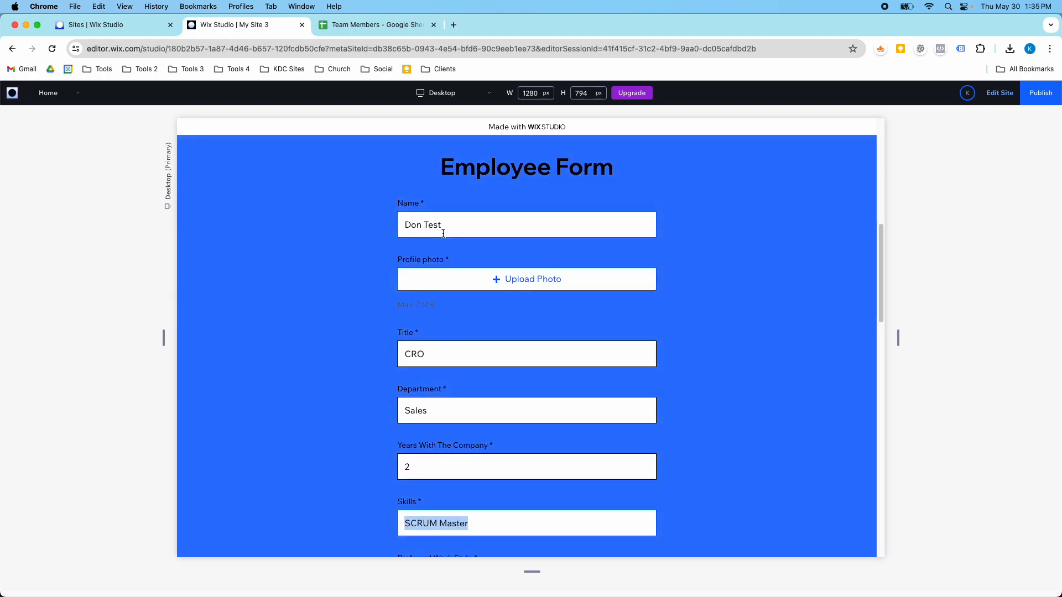
click(485, 283)
click(534, 281)
double_click(453, 154)
Replace the Skills entry in the Employee Form with "Sales Expert"
scroll(498, 305, down, 2)
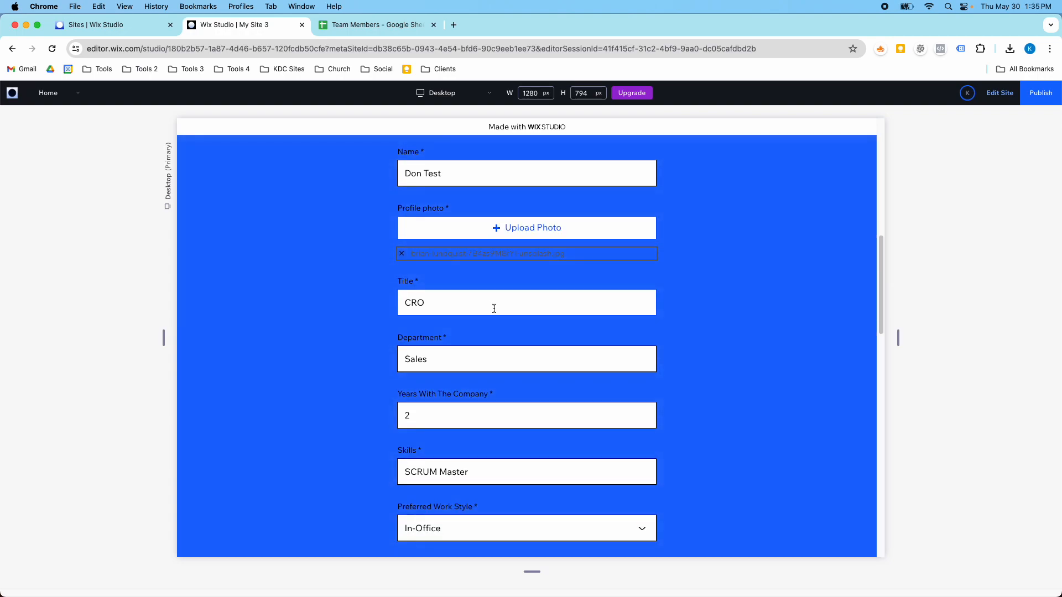
scroll(444, 303, down, 4)
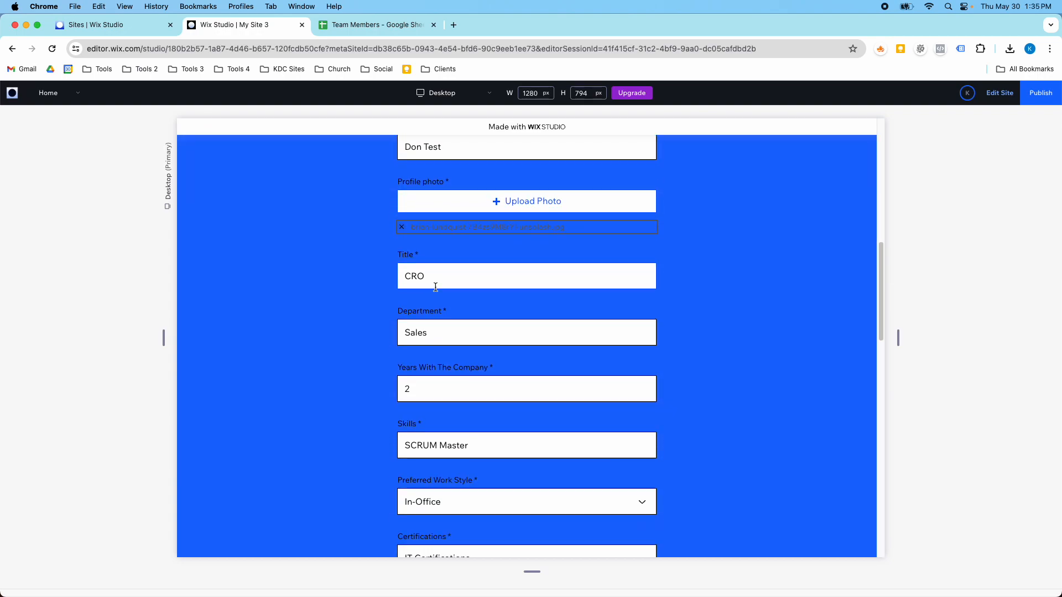
double_click(457, 341)
triple_click(457, 339)
text(Sales Exp)
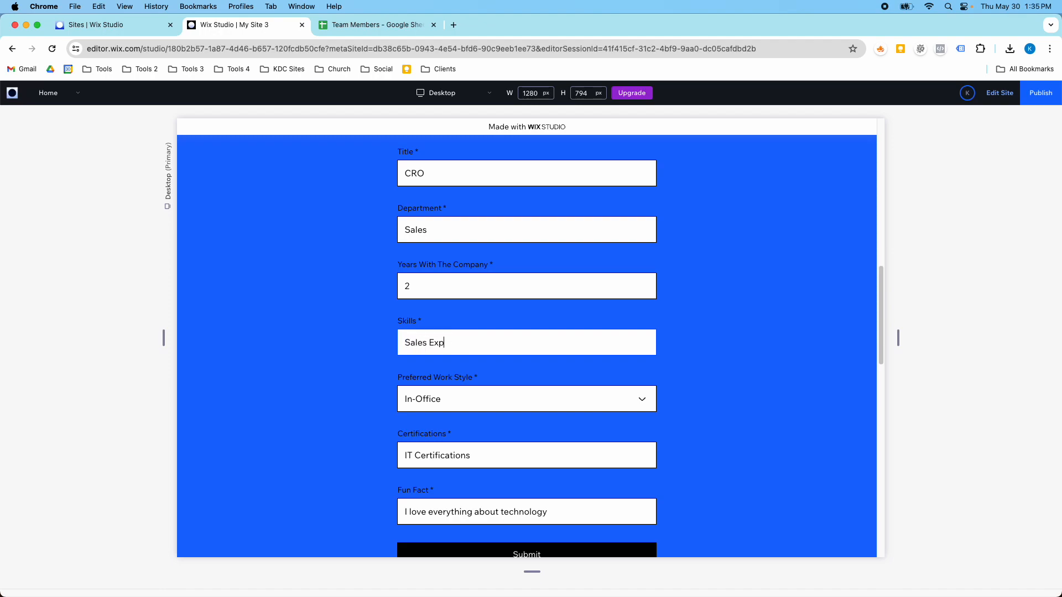
text(ert)
Set the Preferred Work Style in the Employee Form to Remote
scroll(459, 339, down, 2)
click(469, 330)
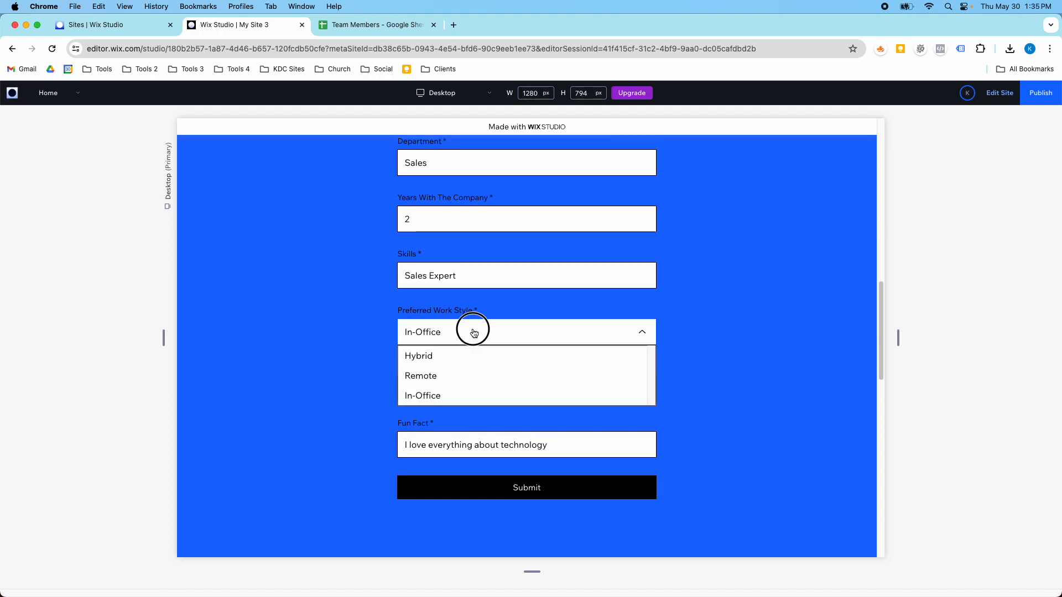
click(461, 377)
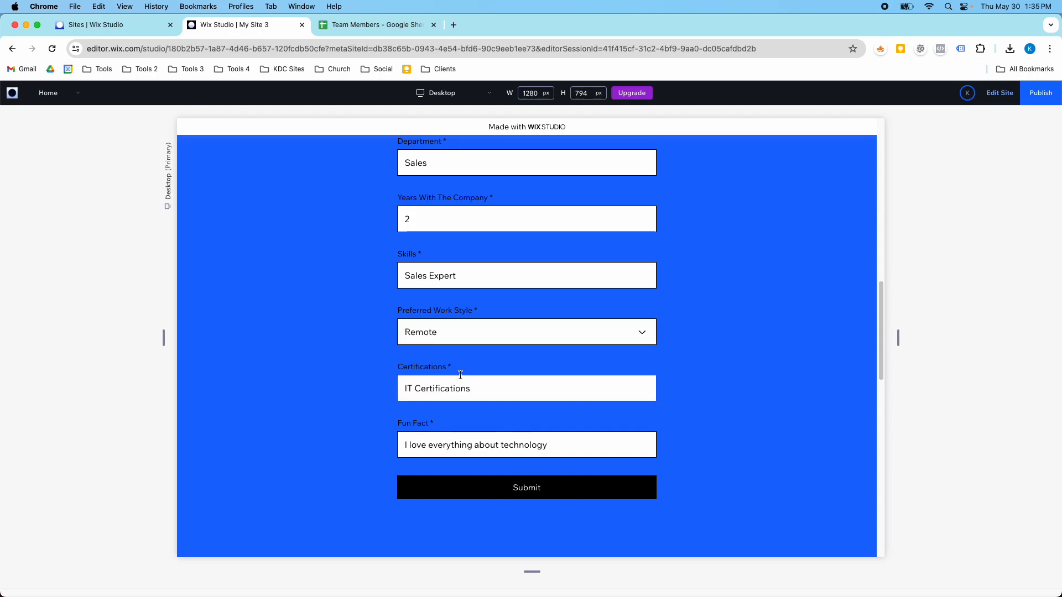
Replace the Certifications entry in the Employee Form with "Sales Certified"
double_click(488, 393)
scroll(500, 363, up, 4)
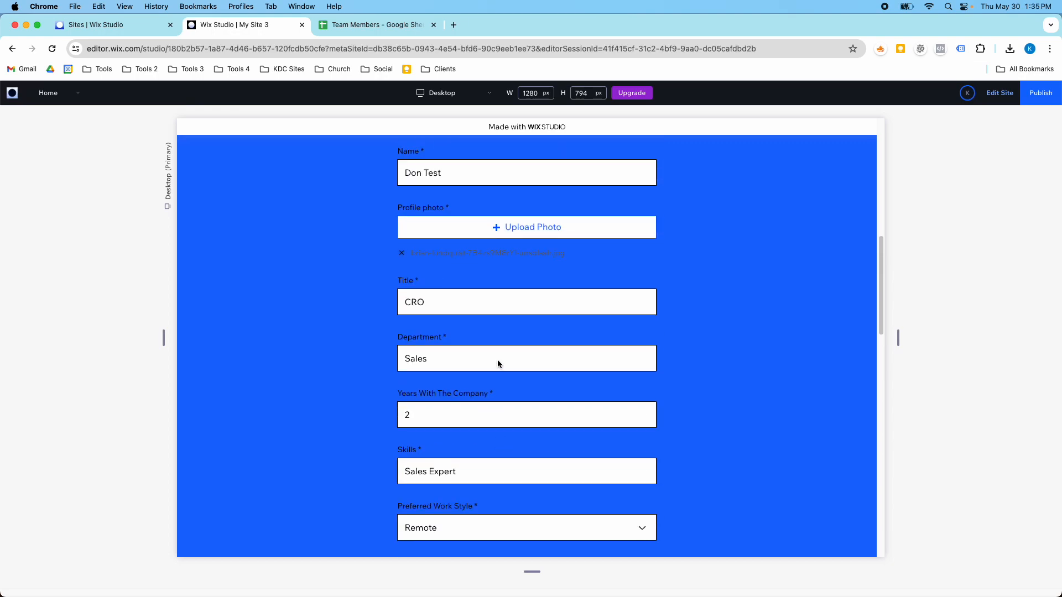
scroll(486, 327, down, 4)
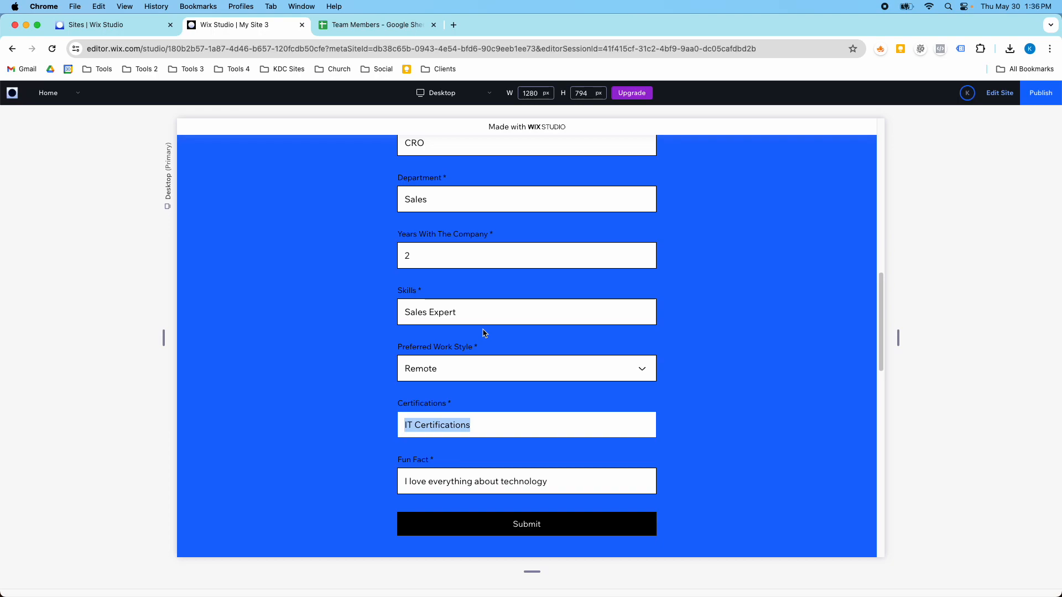
text(Sales Certified)
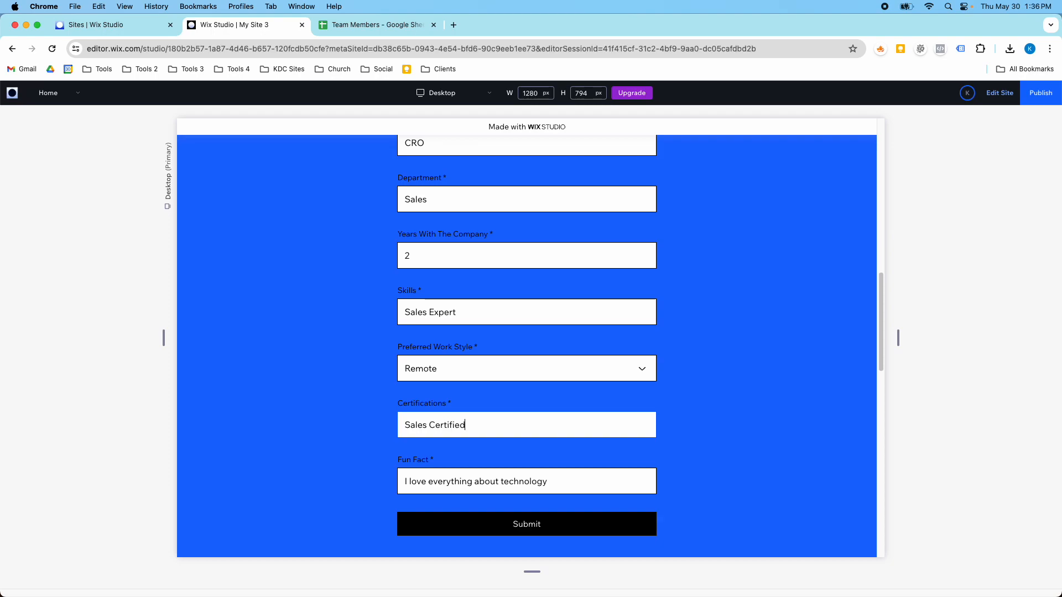
Replace the Fun Fact entry with "I love everything about sales."
key(Tab)
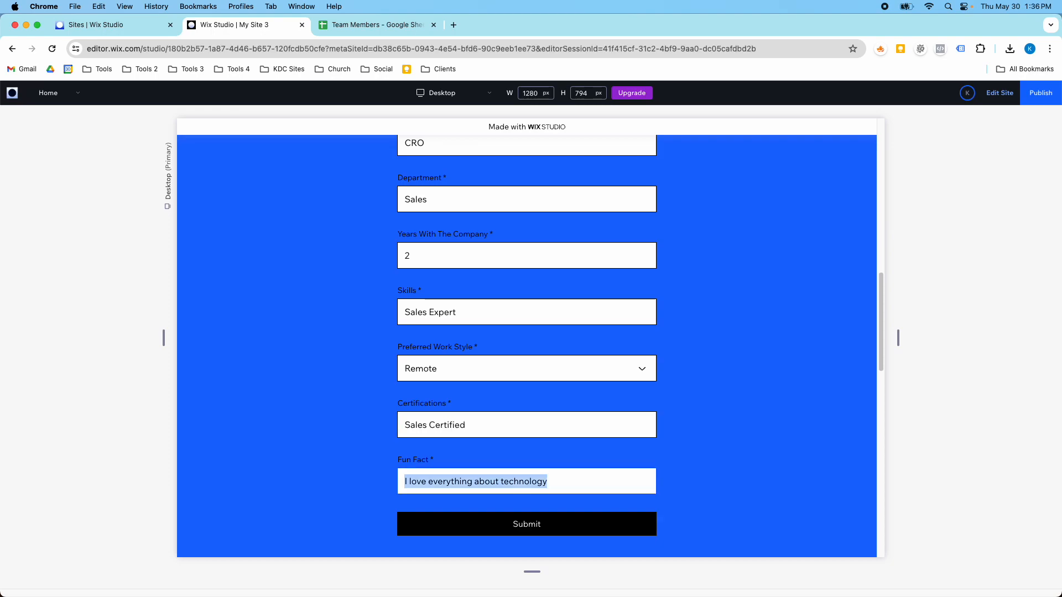
text(I)
key(BackSpace)
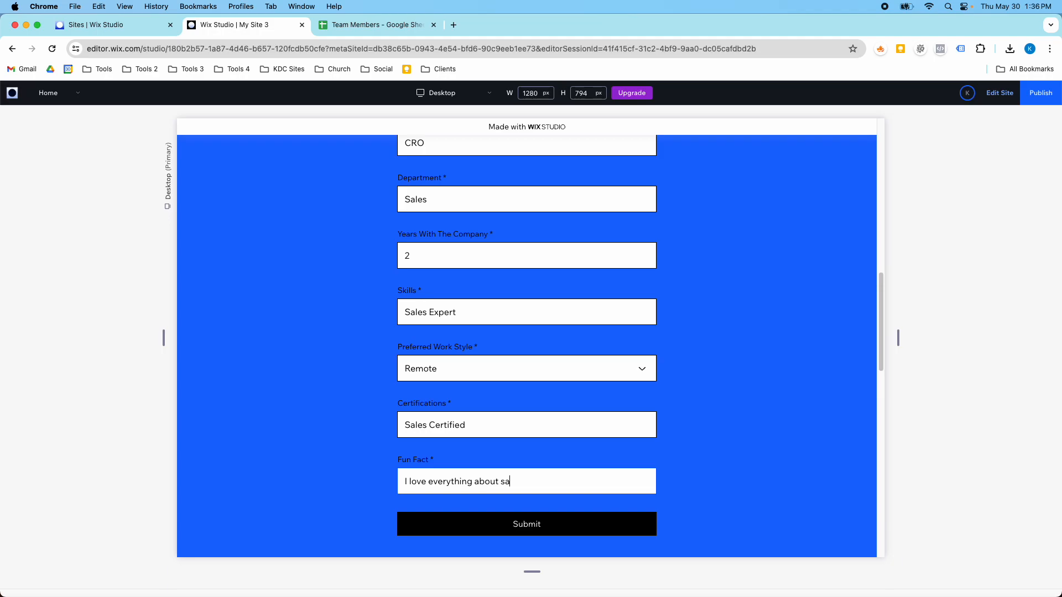
Compare the filled-in Employee Form with the existing Sales team member card before submitting
scroll(500, 329, down, 4)
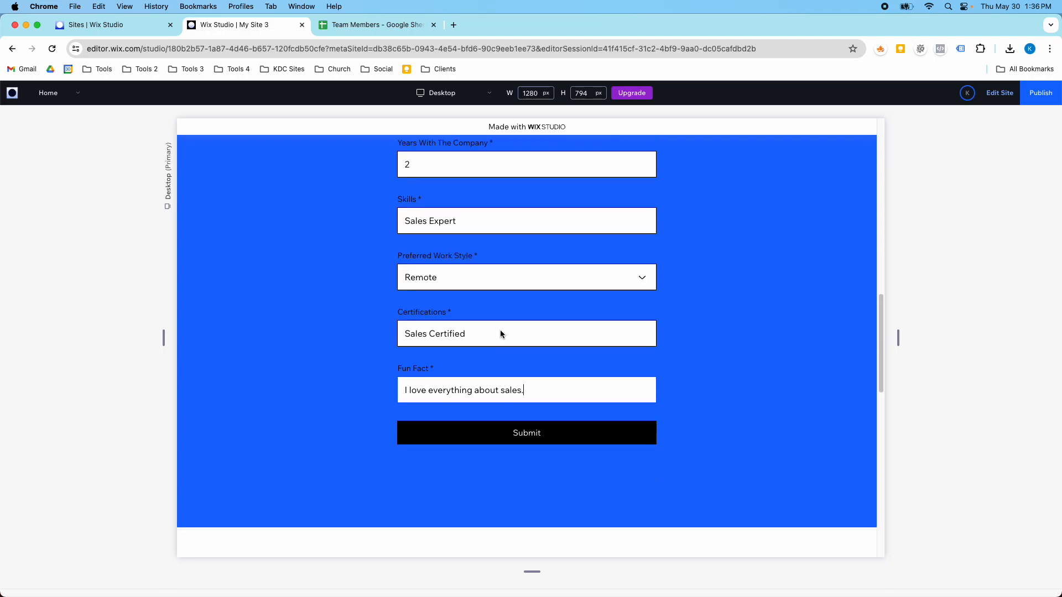
click(514, 354)
scroll(515, 354, down, 6)
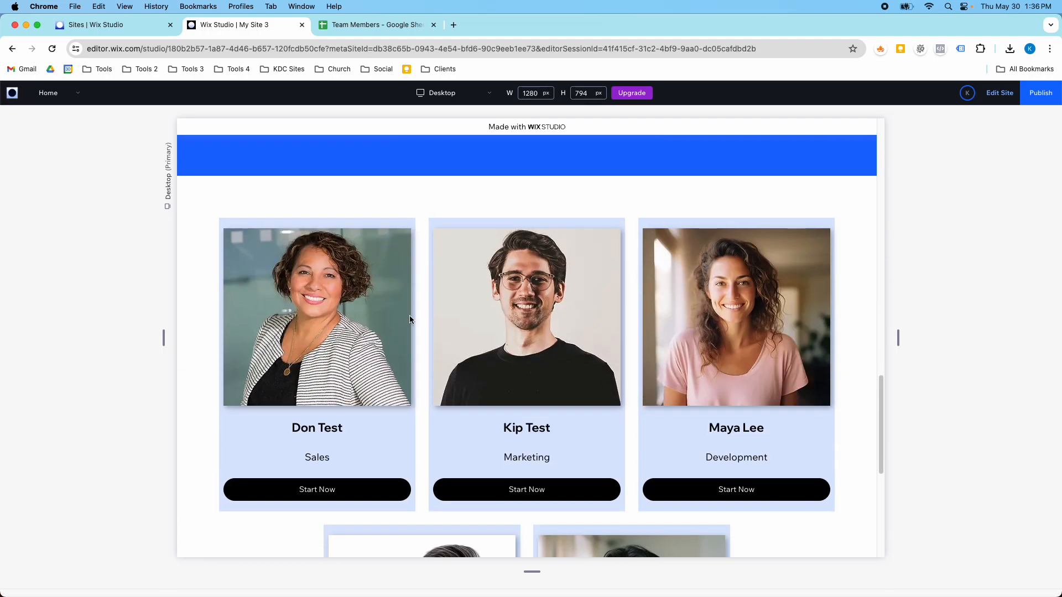
scroll(376, 326, up, 4)
scroll(382, 321, up, 10)
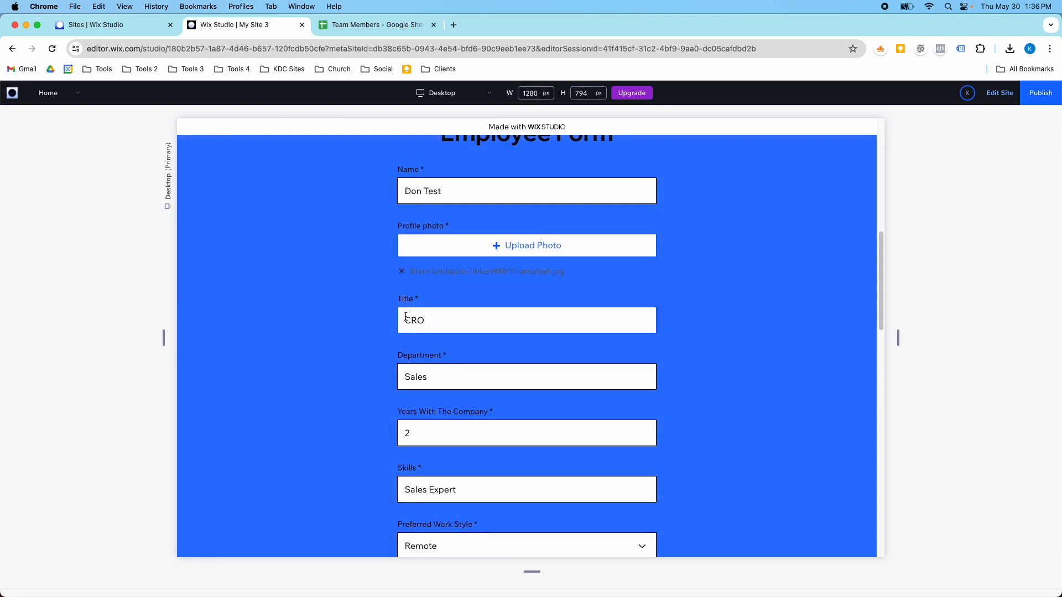
scroll(480, 282, up, 4)
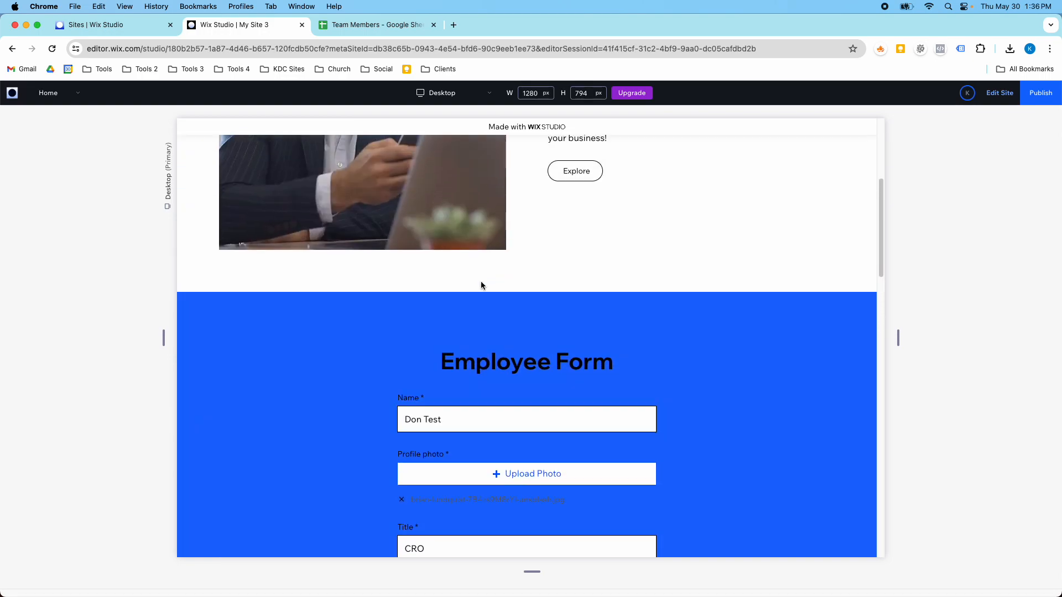
scroll(480, 283, down, 4)
scroll(480, 284, down, 8)
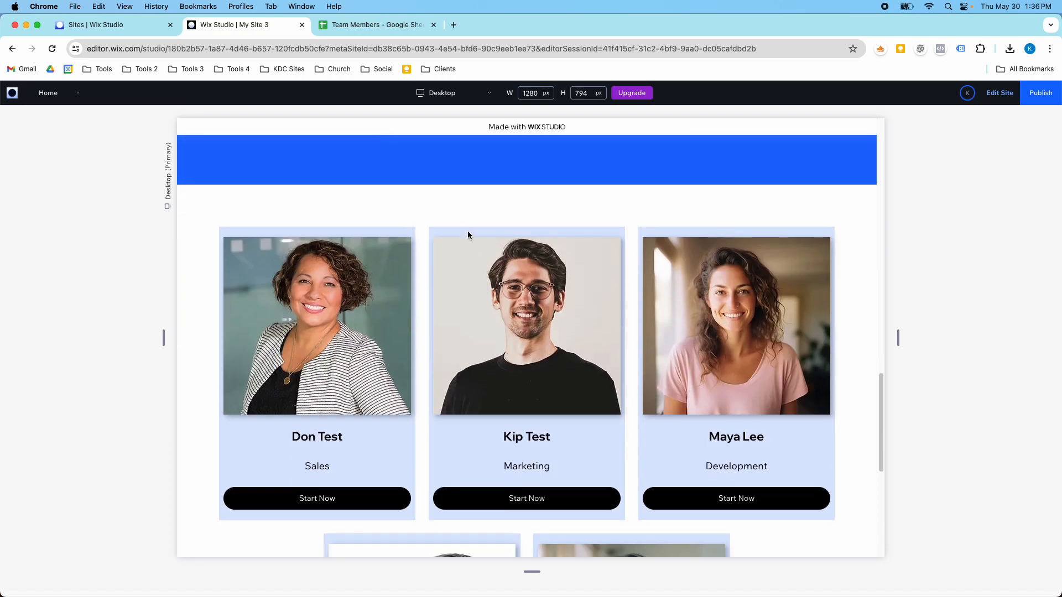
Submit the completed Employee Form
scroll(469, 241, up, 3)
scroll(461, 371, up, 1)
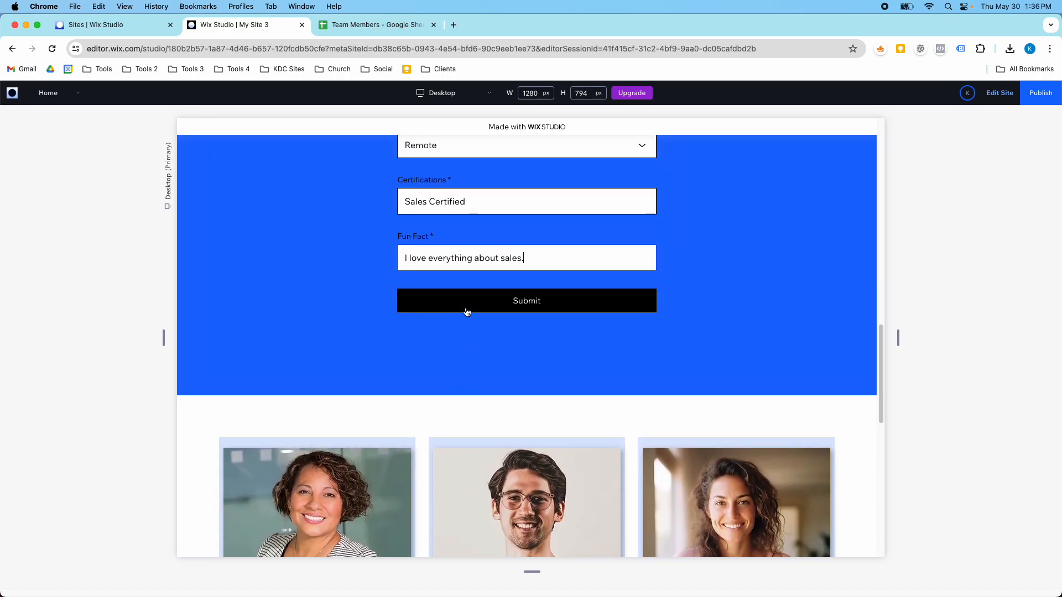
scroll(573, 334, down, 2)
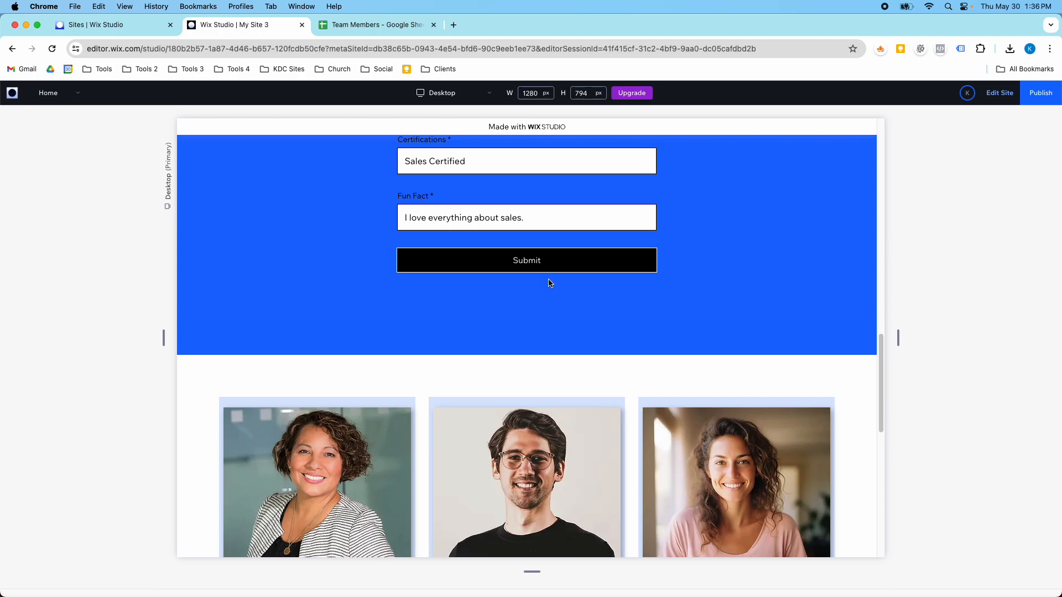
click(526, 265)
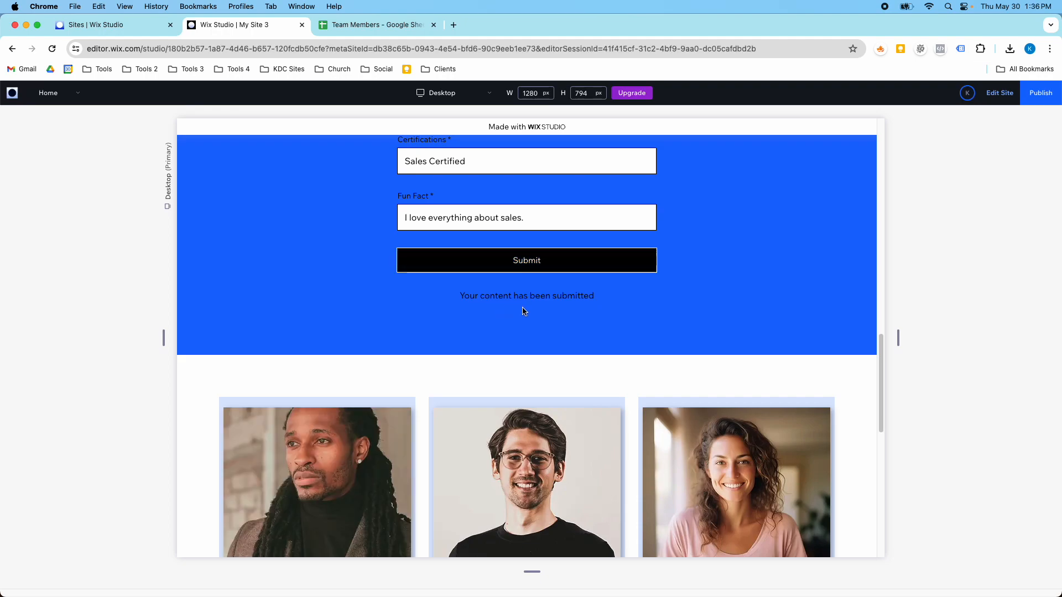
Check the photo and details on the Sales employee's card and look over the other team cards and the page
scroll(533, 309, down, 5)
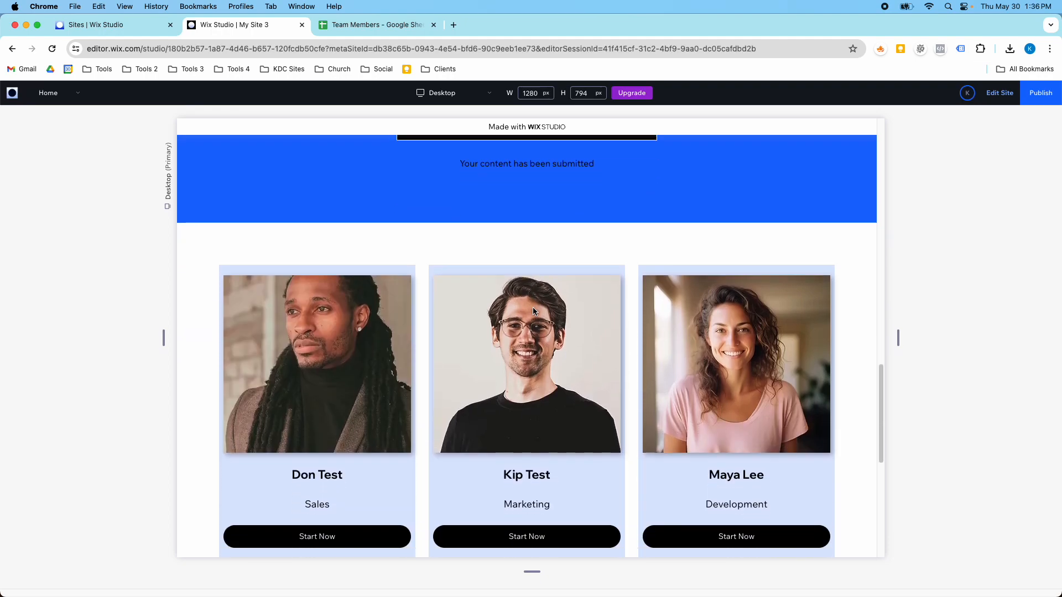
scroll(498, 337, down, 2)
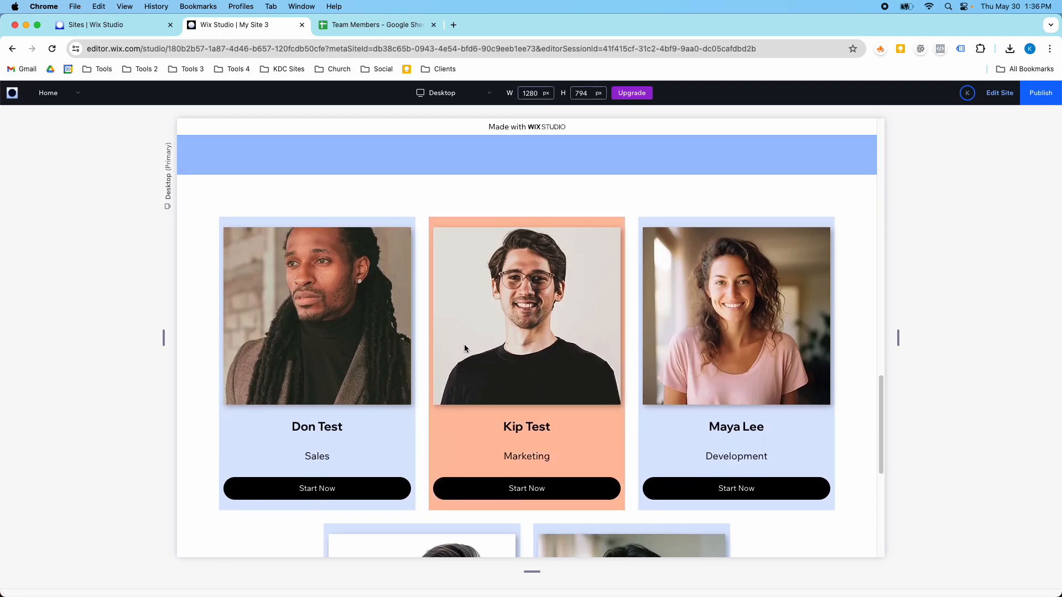
scroll(383, 322, down, 2)
scroll(385, 323, down, 2)
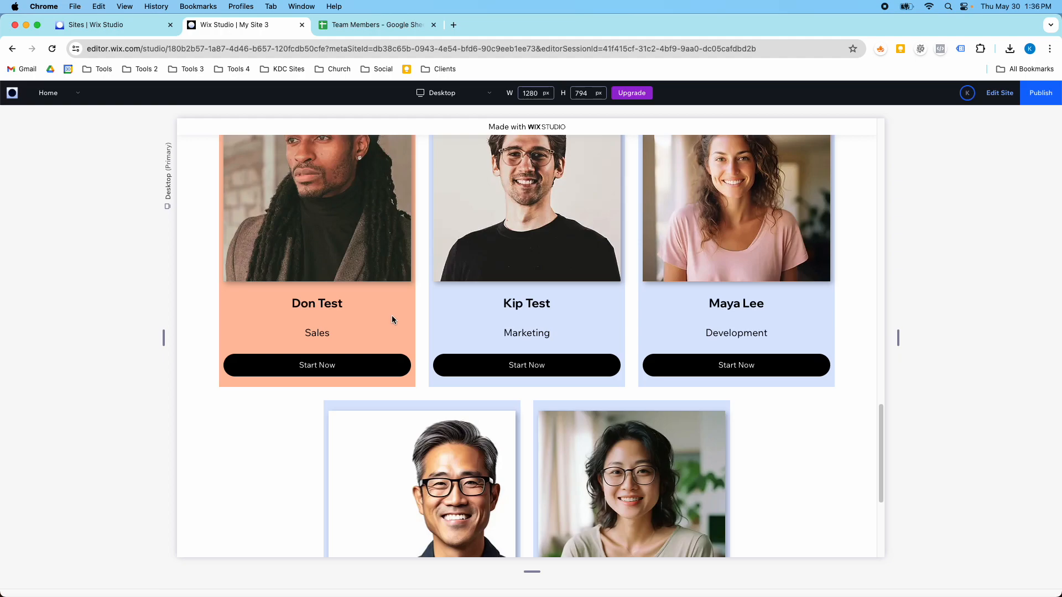
scroll(394, 321, down, 3)
scroll(398, 329, down, 1)
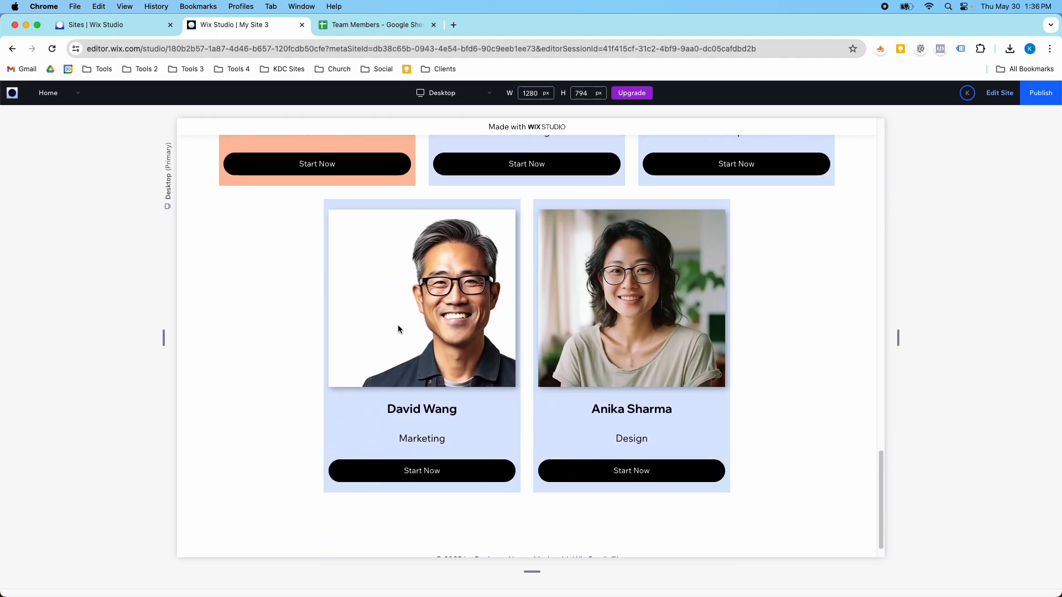
scroll(398, 329, up, 10)
scroll(401, 326, up, 15)
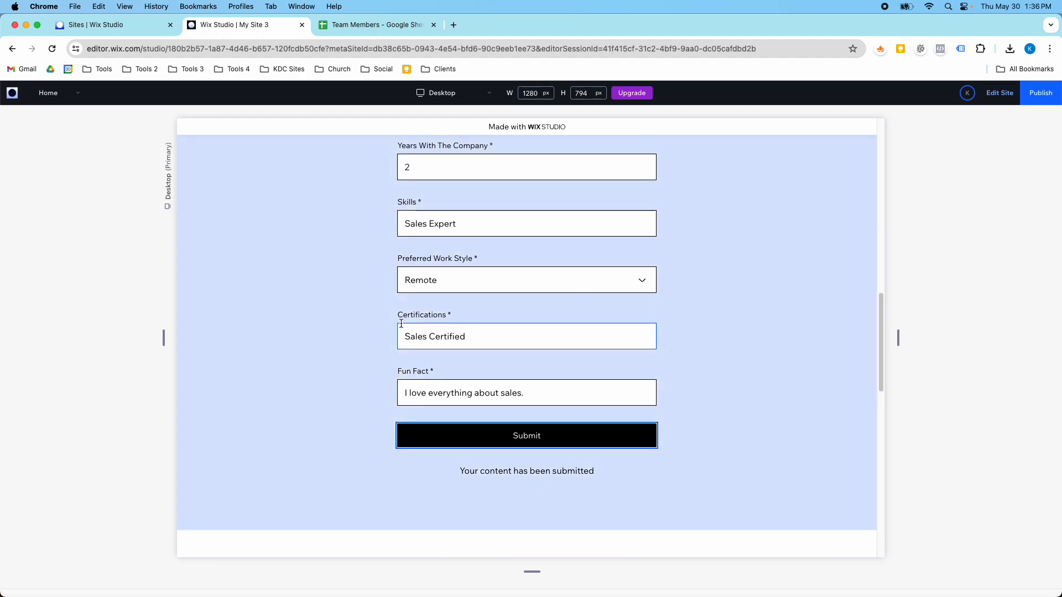
scroll(400, 327, up, 2)
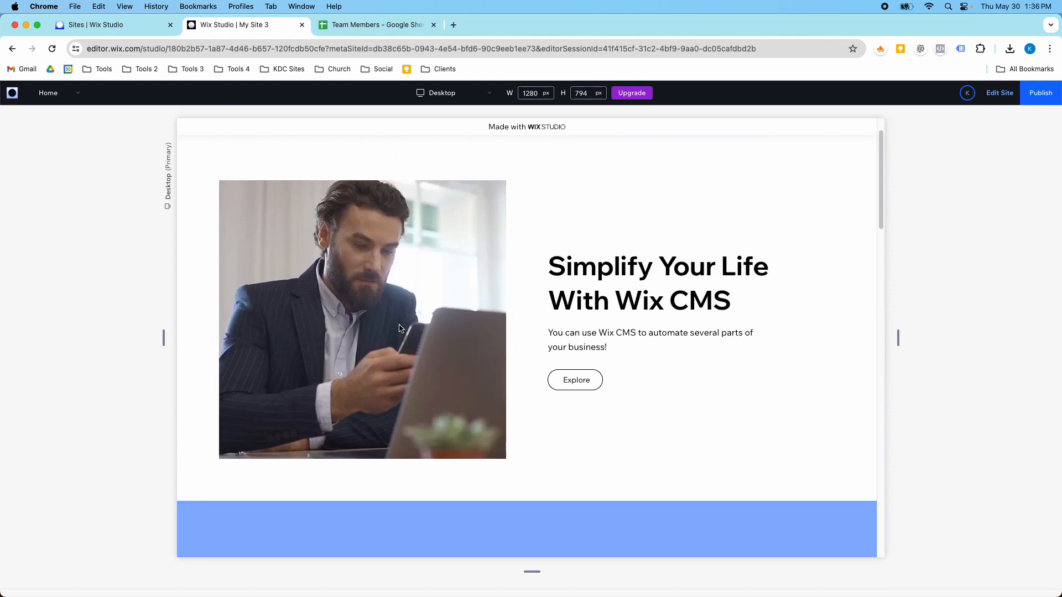
scroll(392, 334, up, 2)
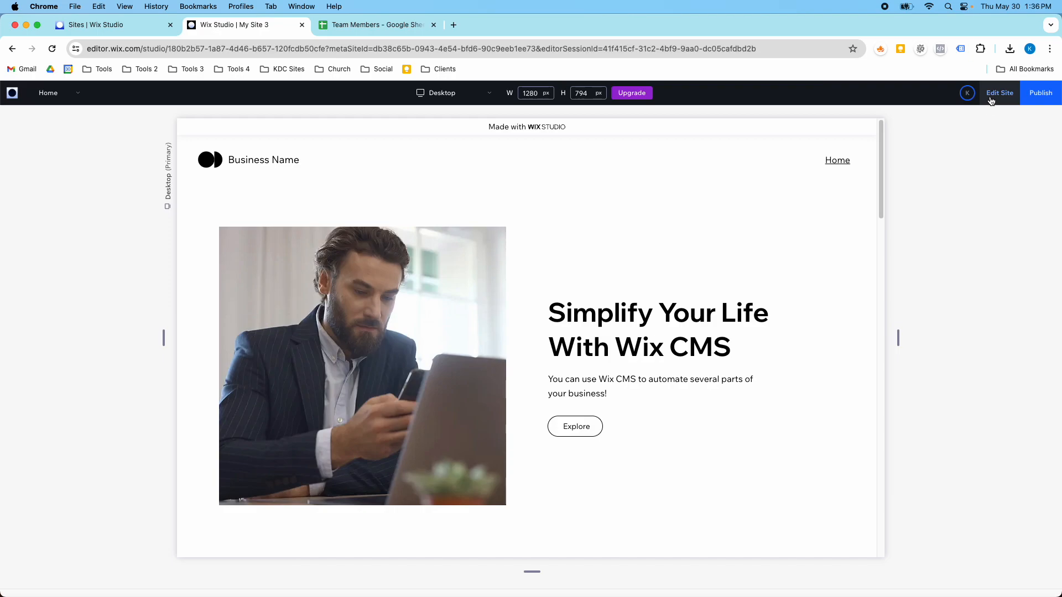
Leave the site preview and look over the Employee Form and the team member cards in the editor
click(999, 92)
scroll(670, 265, down, 5)
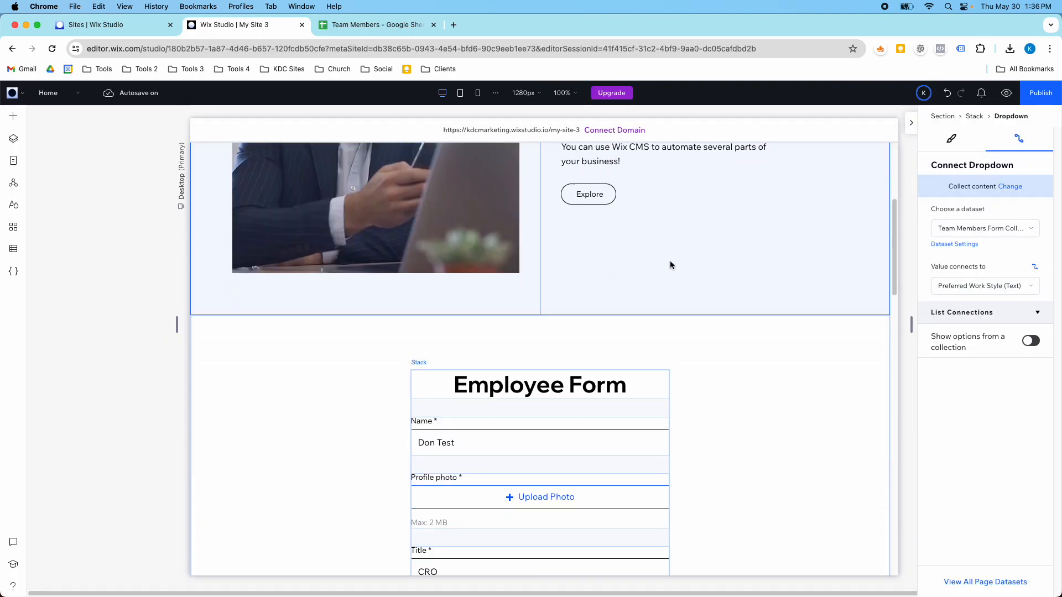
scroll(670, 261, down, 4)
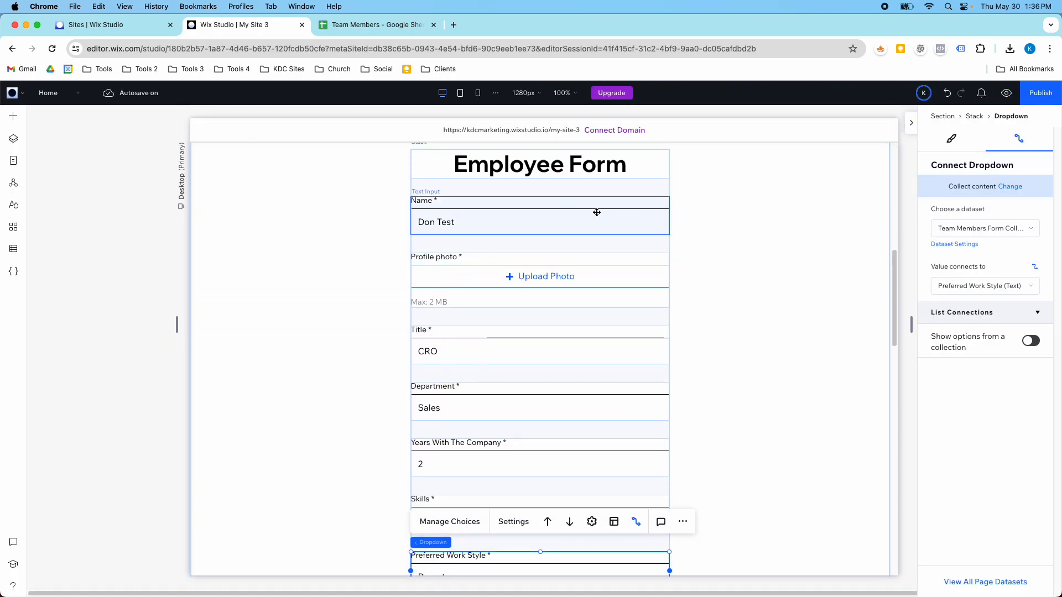
scroll(581, 244, down, 4)
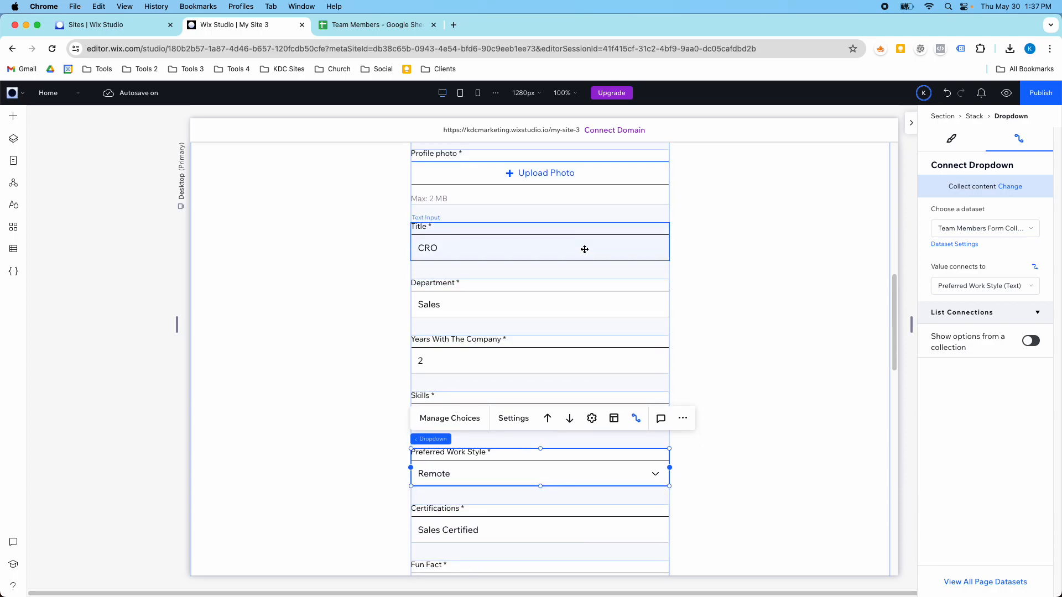
scroll(585, 249, down, 2)
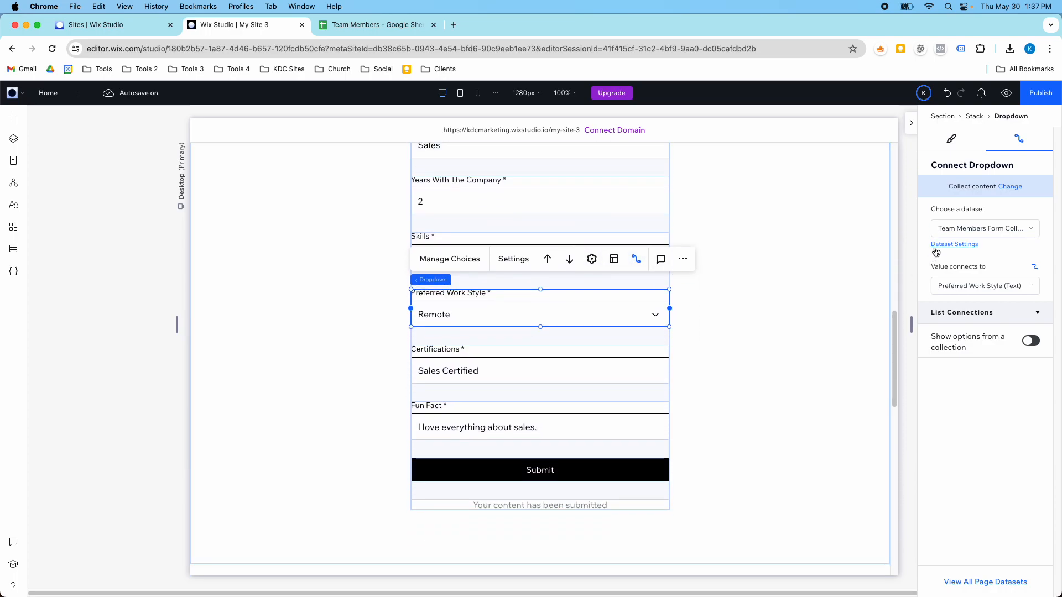
scroll(766, 283, down, 3)
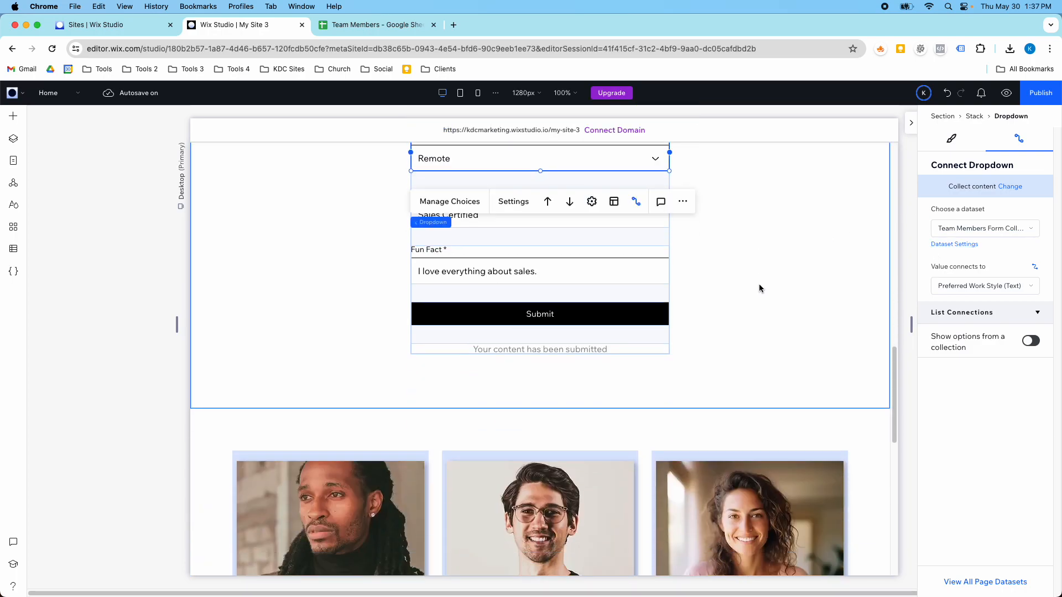
scroll(737, 296, down, 4)
scroll(602, 270, up, 1)
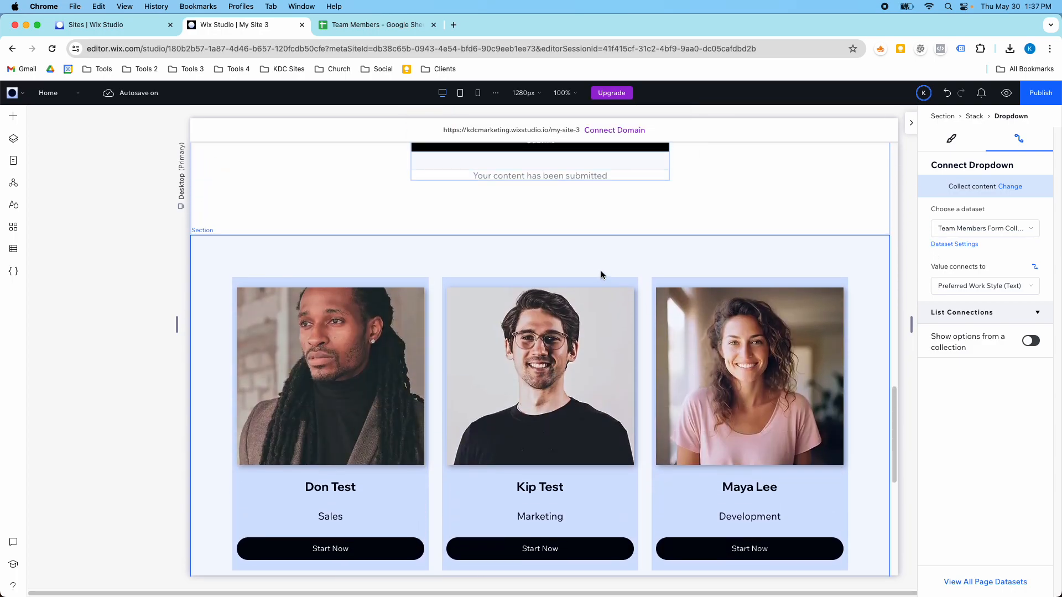
scroll(601, 250, up, 5)
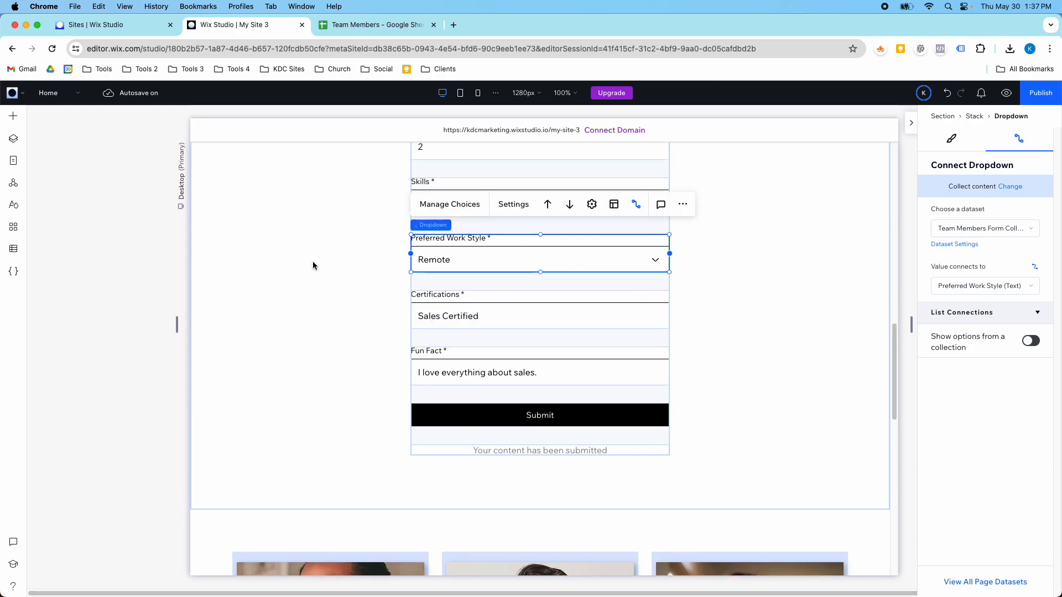
Open the Team Members collection from the site's CMS collections
click(14, 249)
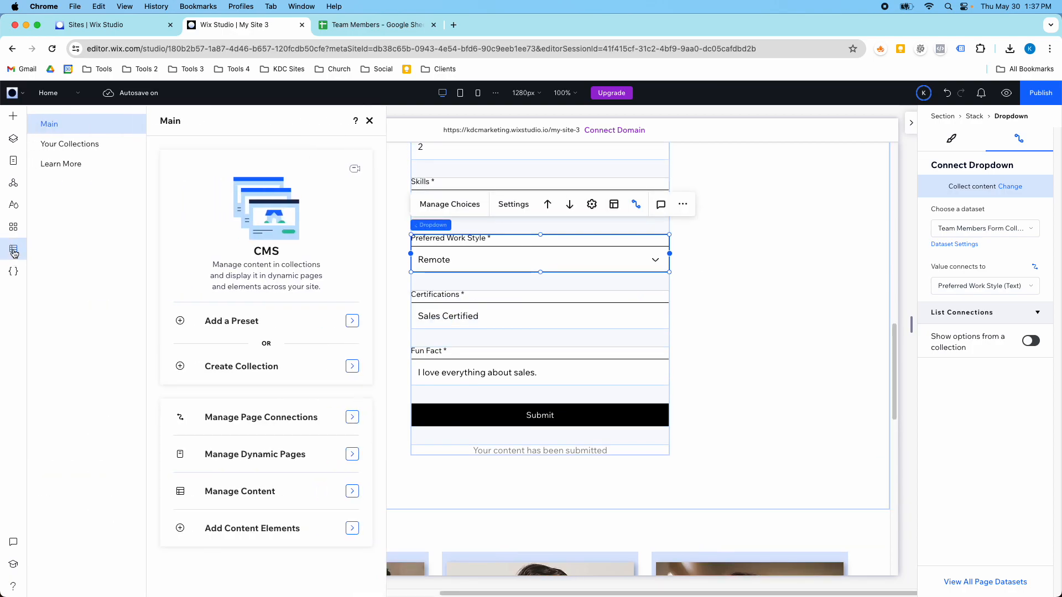
click(76, 153)
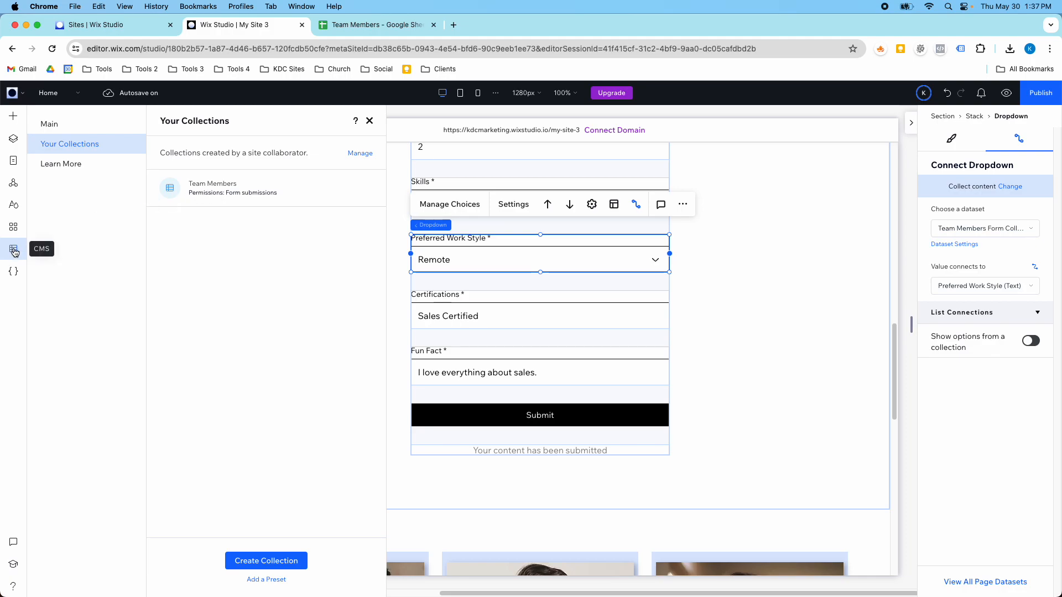
click(15, 273)
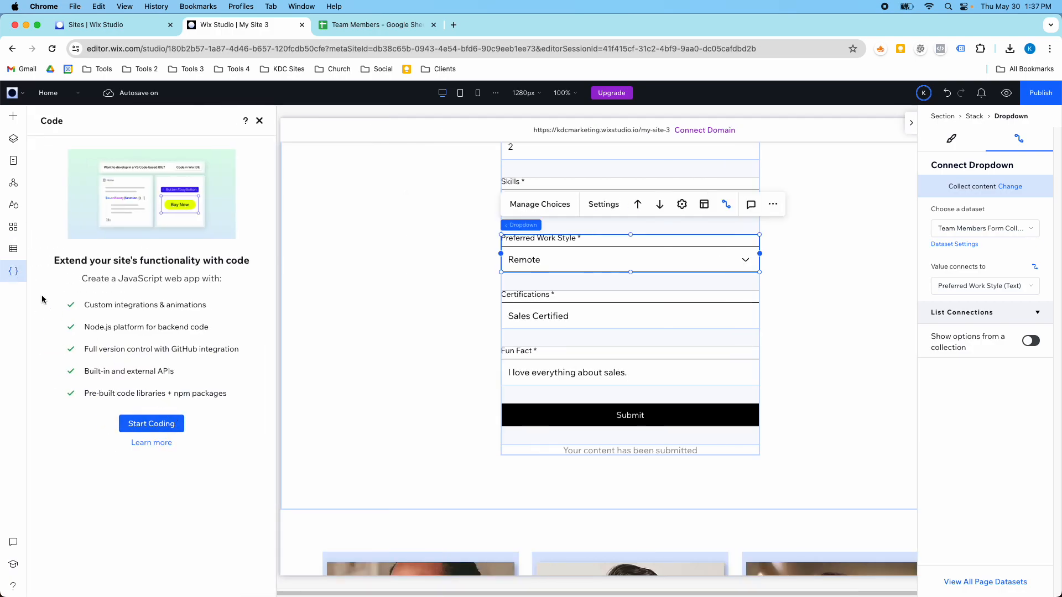
click(13, 248)
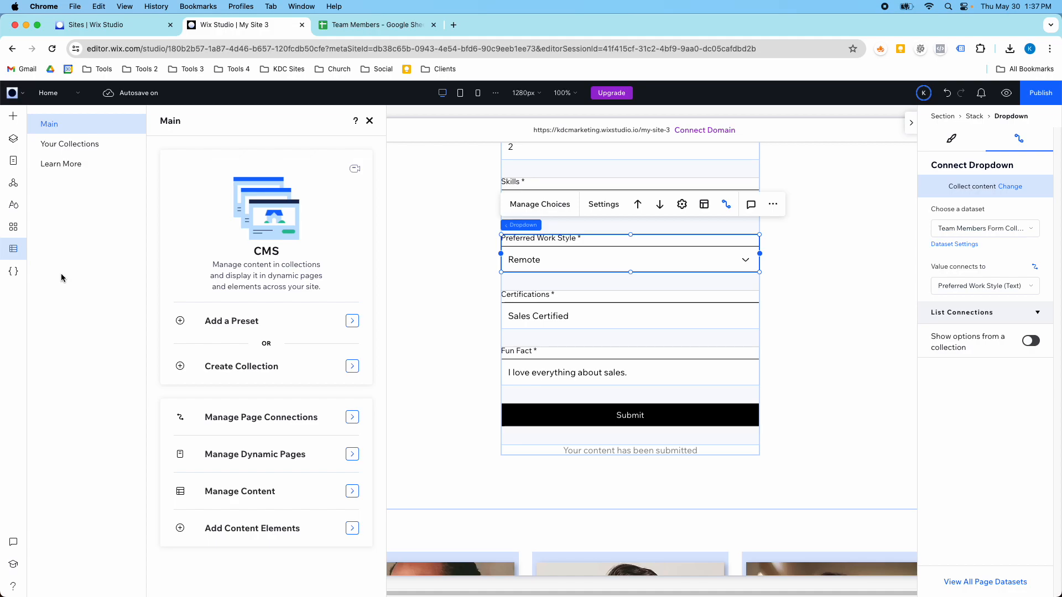
click(112, 145)
click(296, 196)
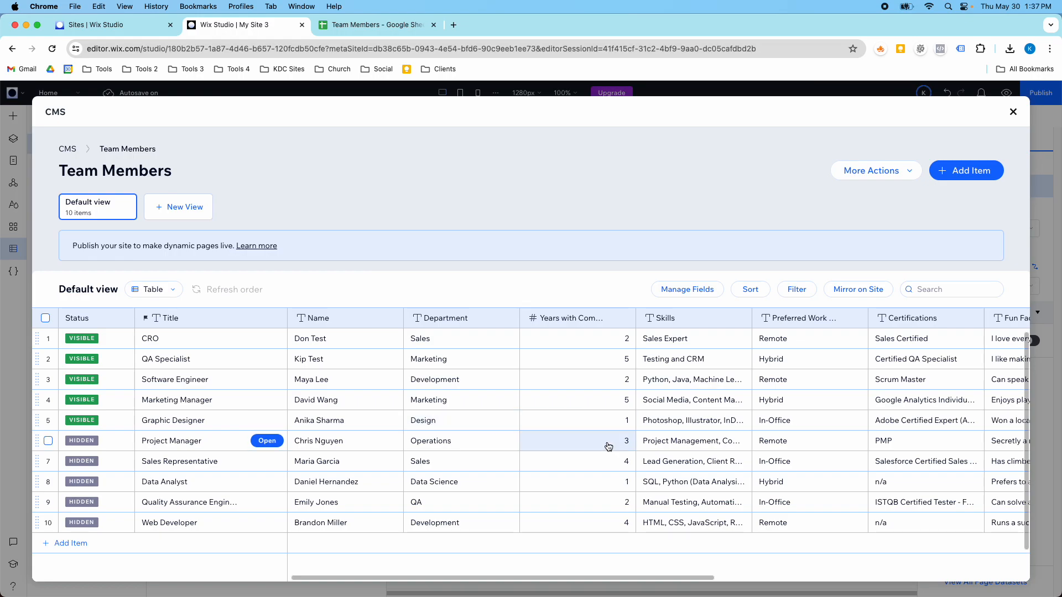
Examine the Team Members collection's fields and each item's status, from the title through to the profile images and page links
scroll(607, 445, right, 1)
scroll(607, 446, left, 1)
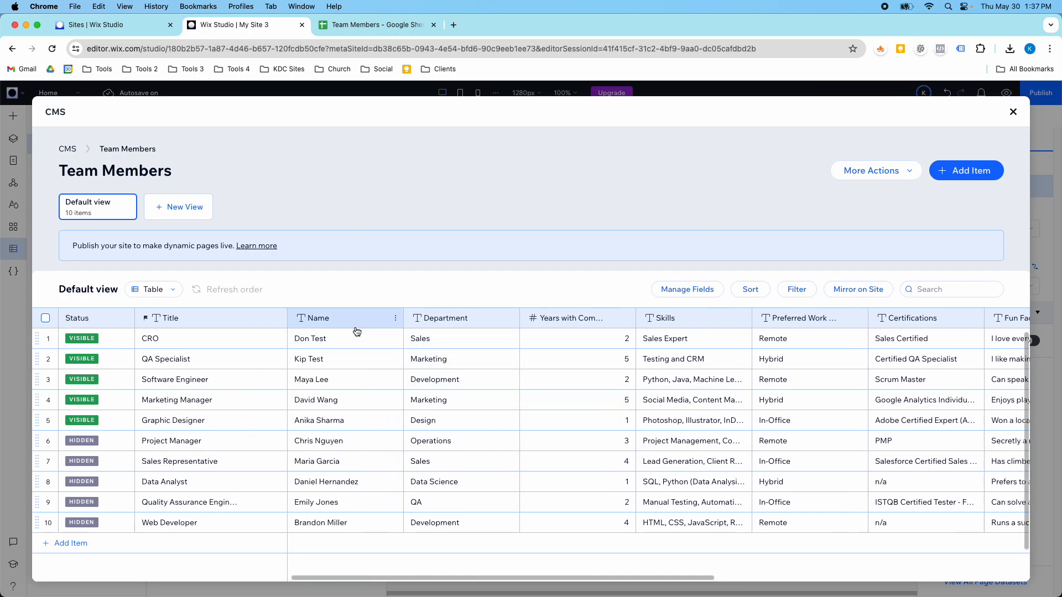
scroll(428, 423, right, 2)
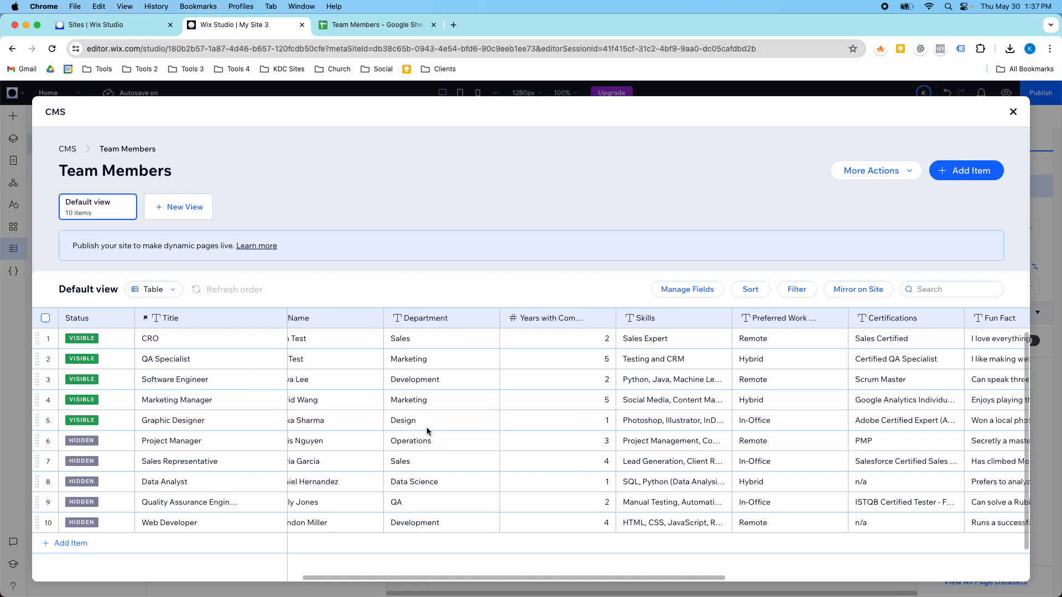
scroll(533, 408, right, 5)
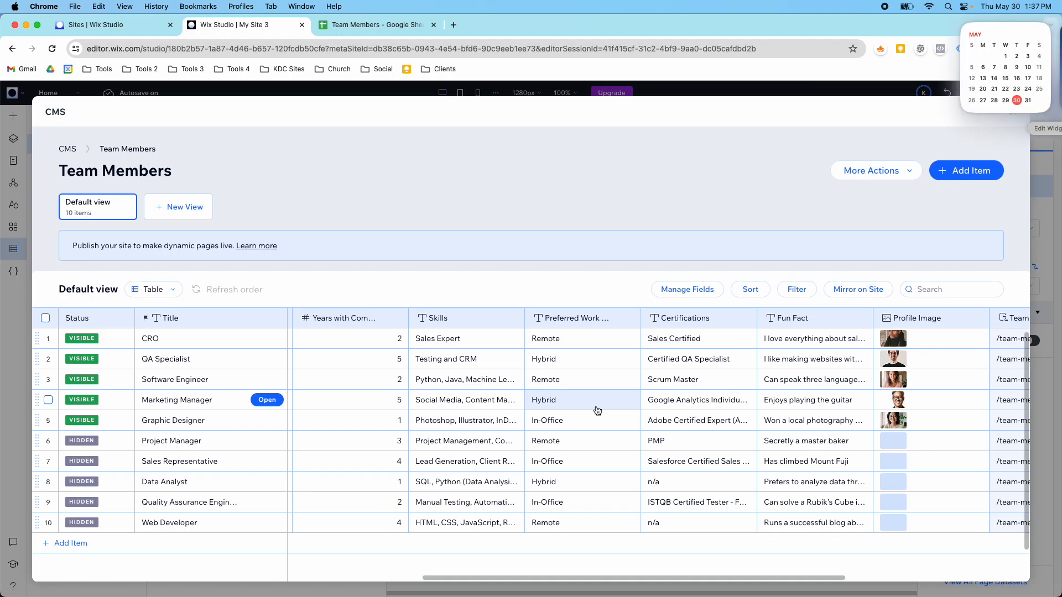
scroll(632, 396, right, 2)
scroll(632, 395, right, 6)
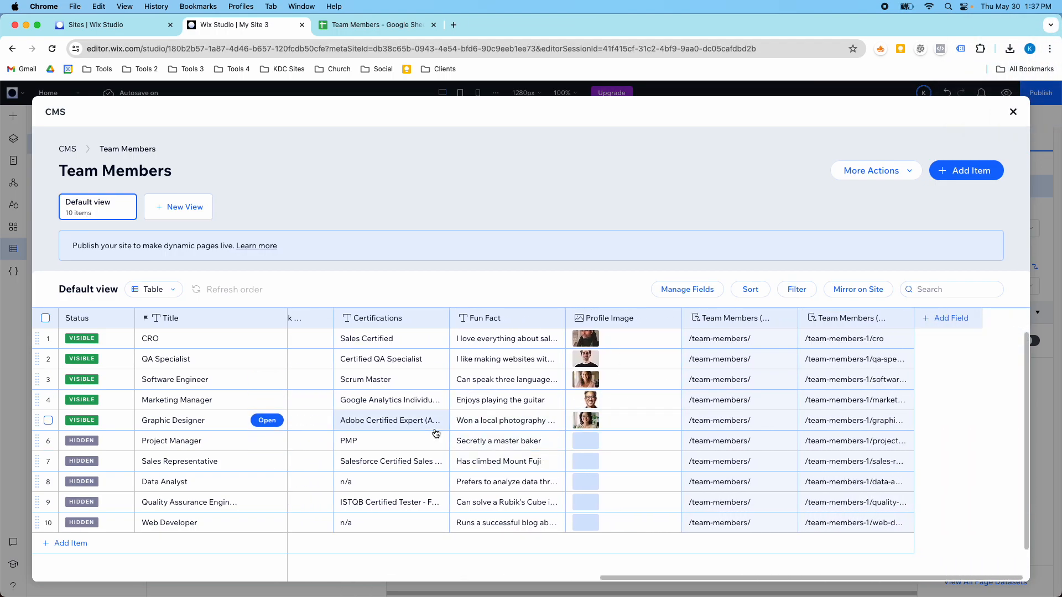
scroll(433, 430, left, 12)
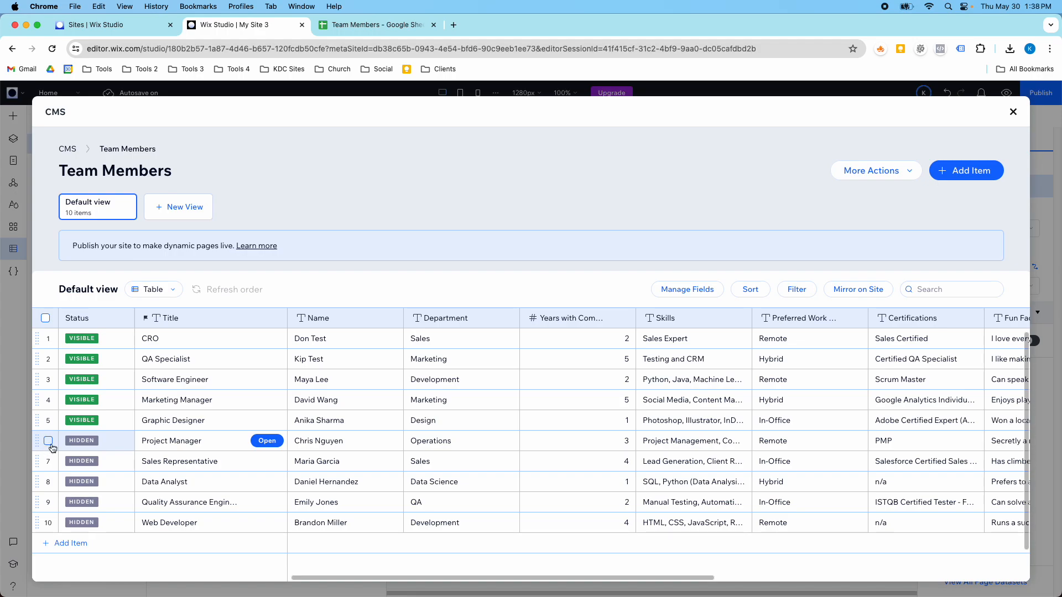
scroll(255, 451, right, 2)
scroll(254, 449, right, 5)
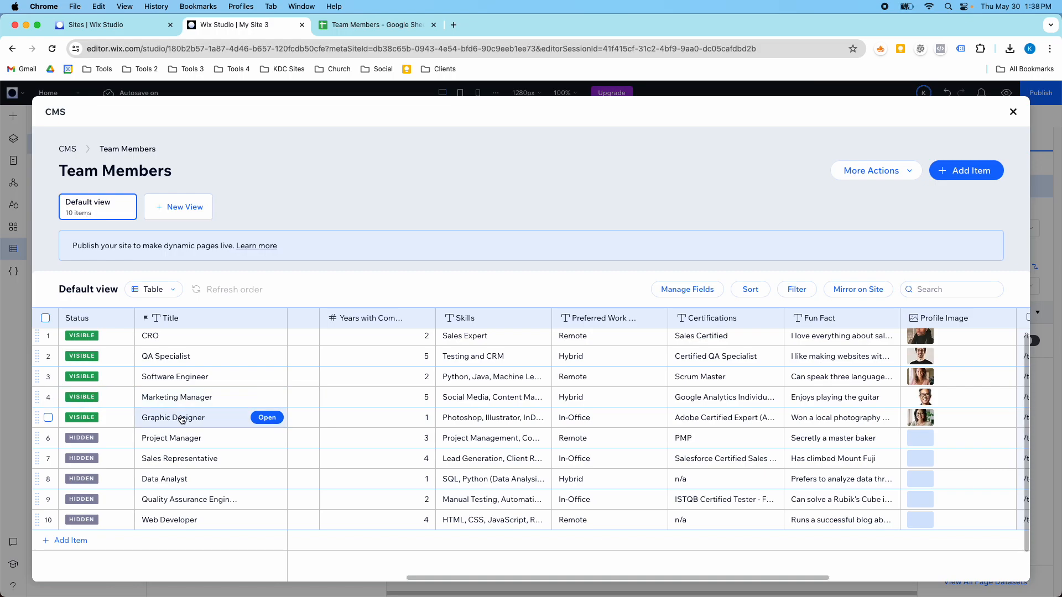
Hide the Marketing Manager and Graphic Designer items in the Team Members collection
click(51, 397)
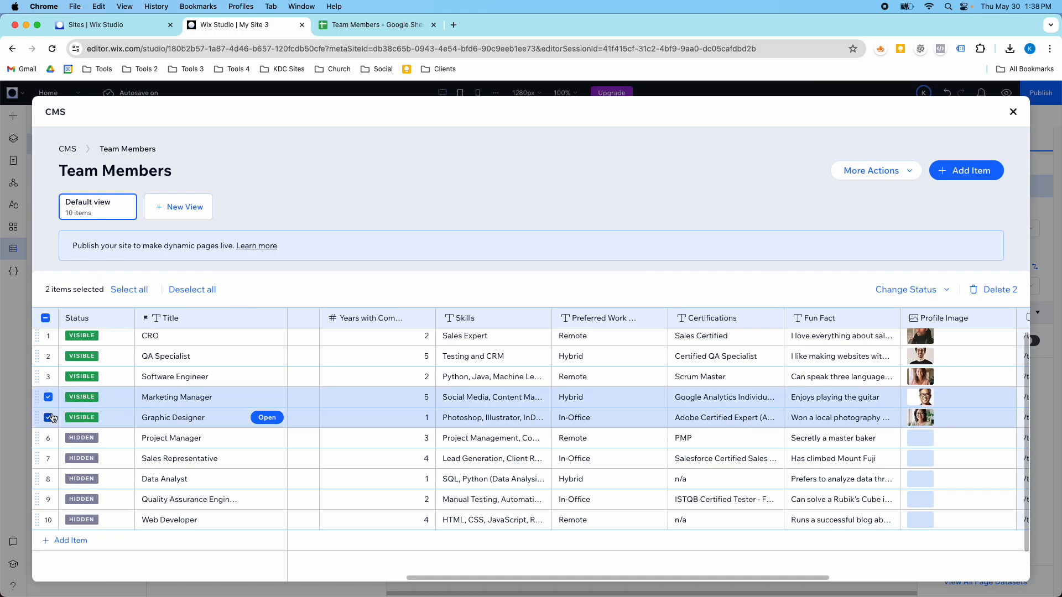
click(48, 417)
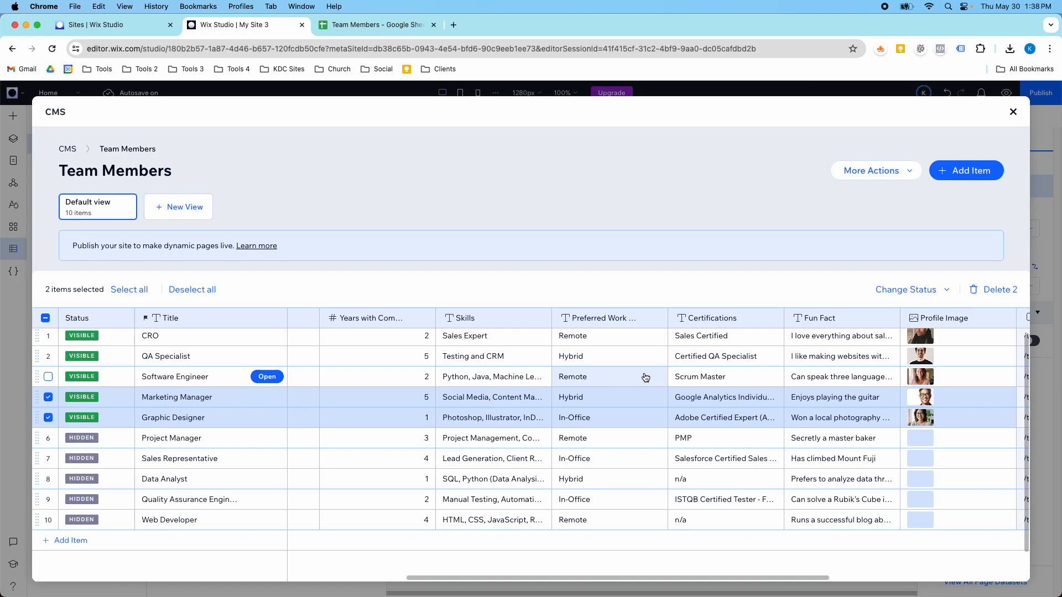
click(921, 294)
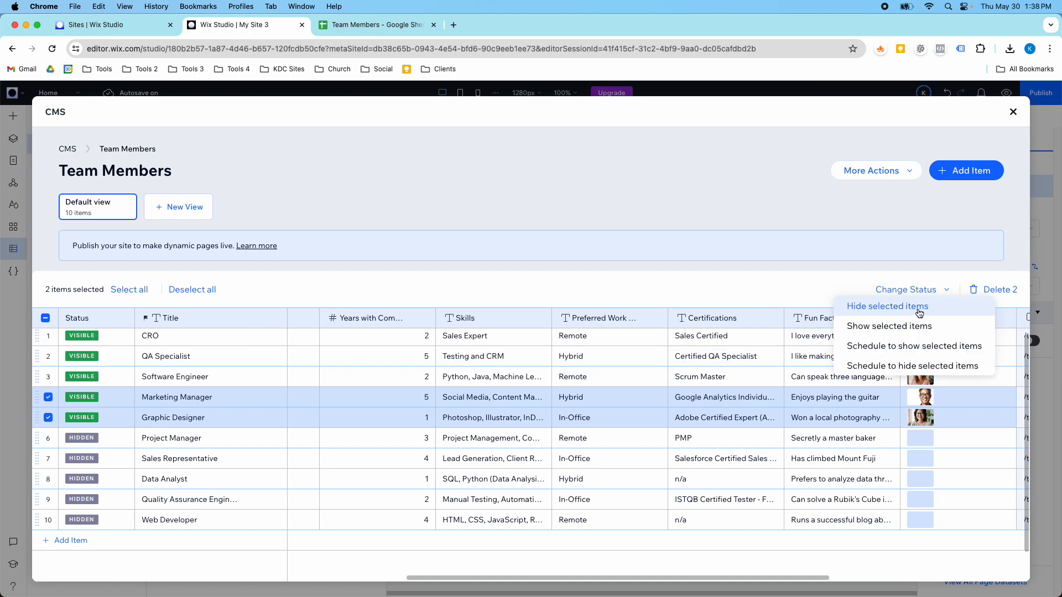
click(919, 308)
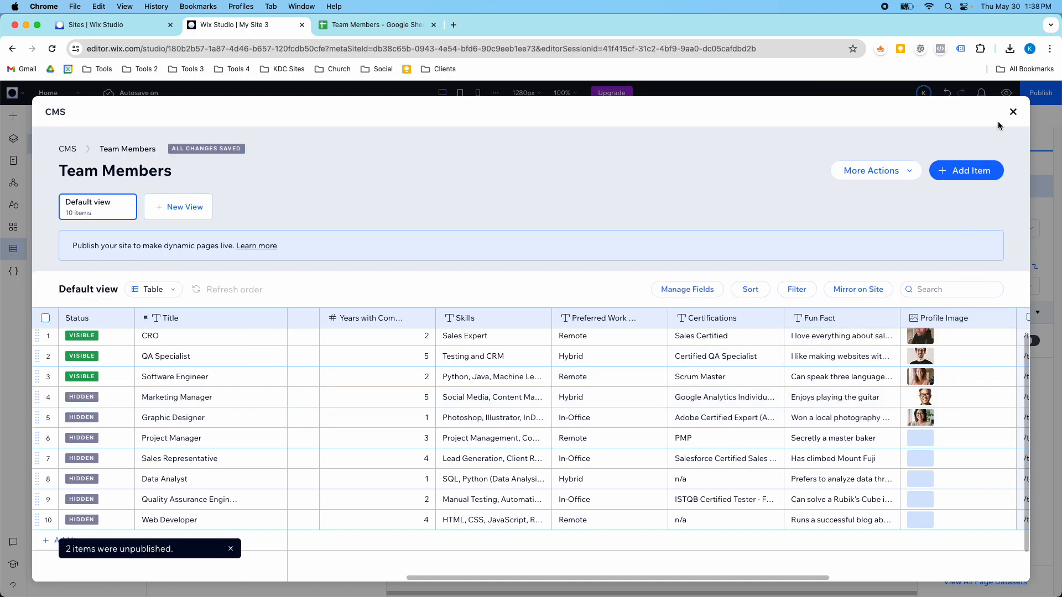
Close the Team Members collection and CMS, and check which team member cards the page displays
click(1012, 112)
scroll(750, 266, down, 7)
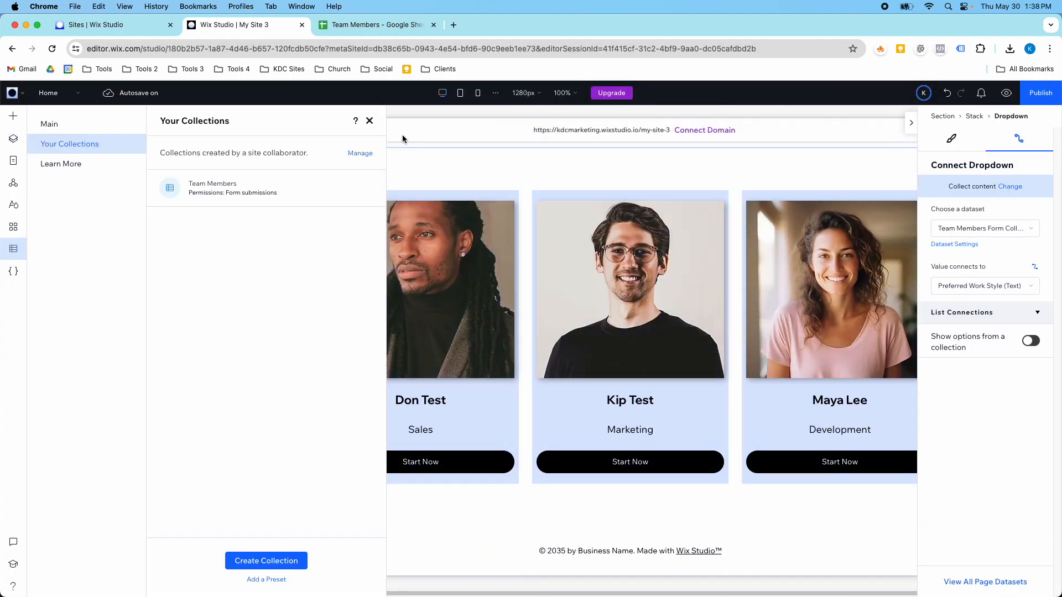
click(369, 121)
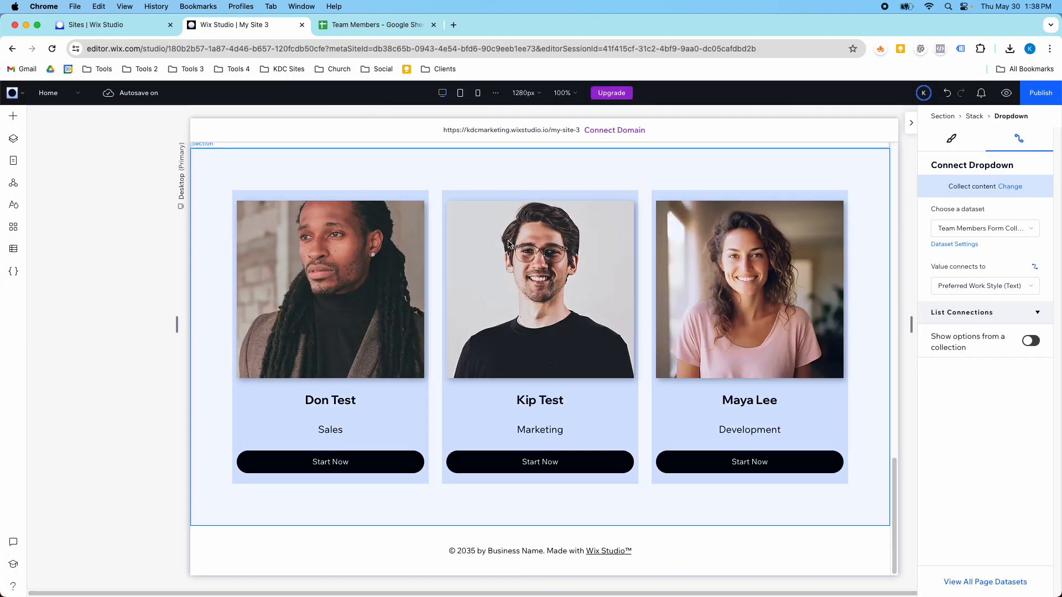
Reopen the Team Members collection and set the Marketing Manager and Graphic Designer items back to visible
click(14, 249)
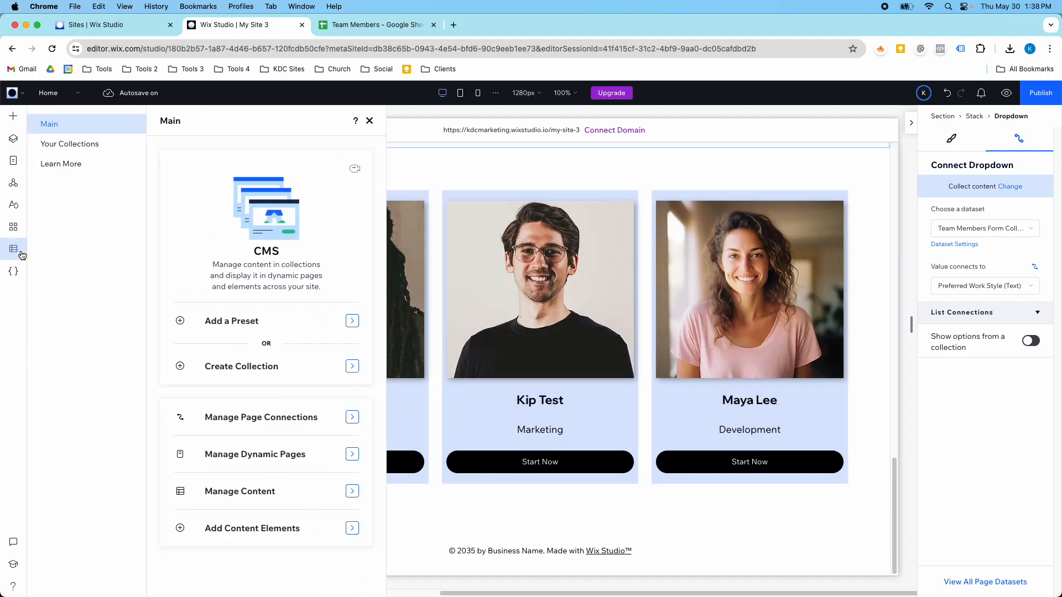
click(85, 144)
click(203, 191)
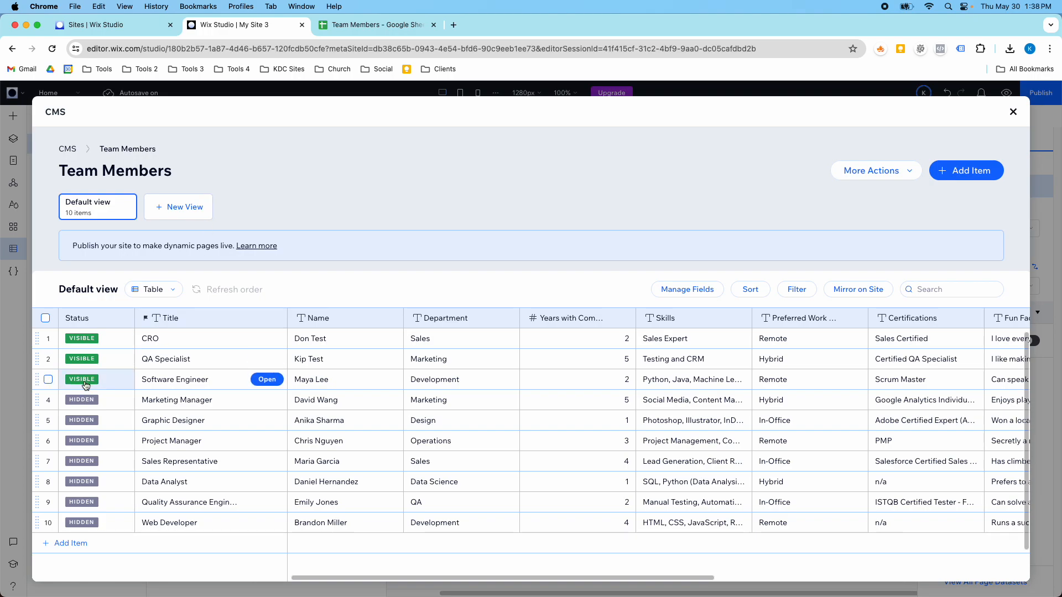
click(48, 420)
click(907, 288)
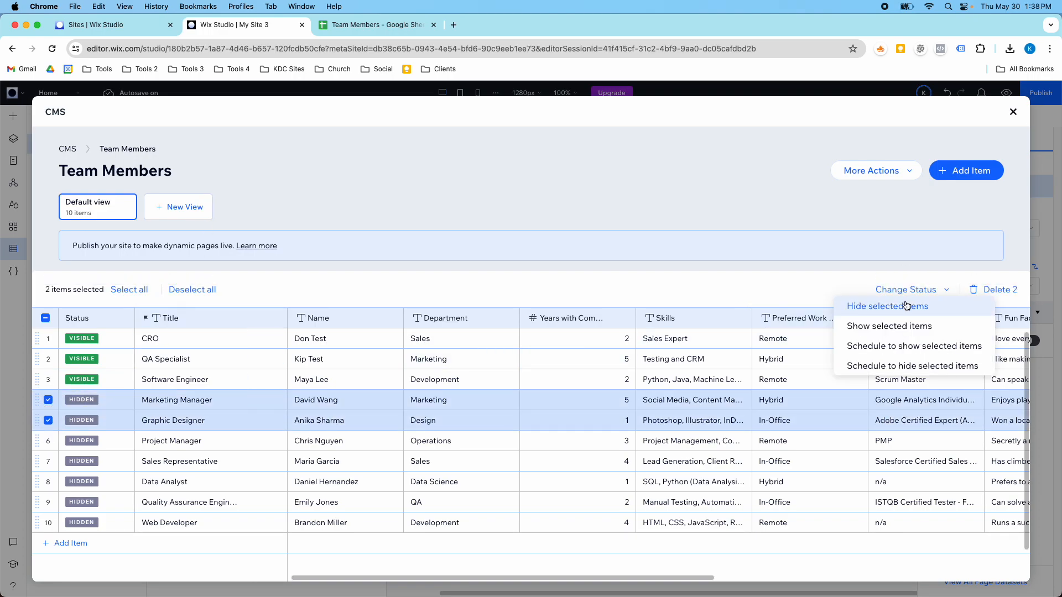
click(894, 326)
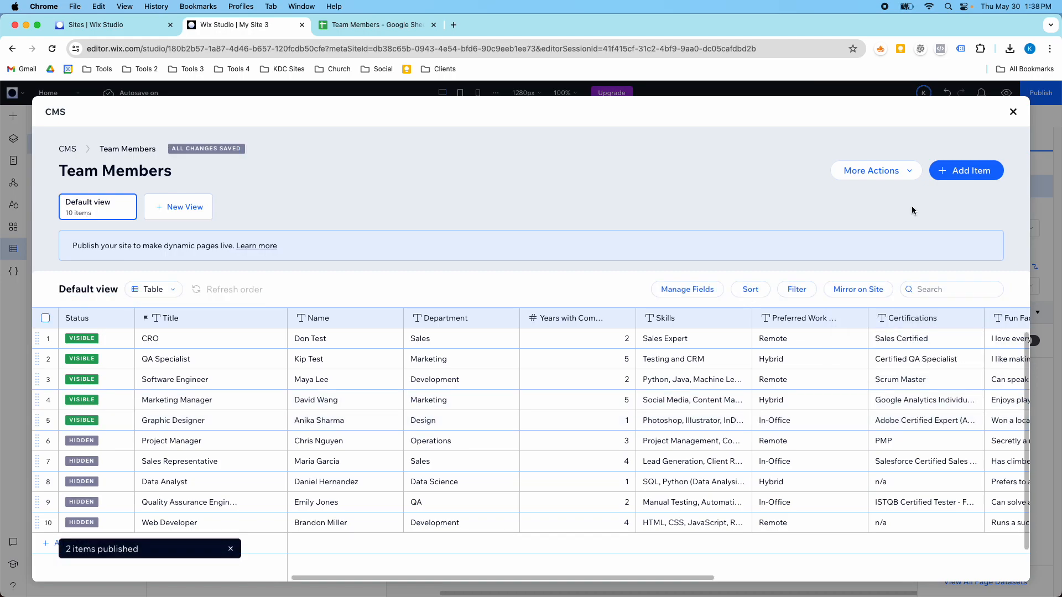
Check the visibility and default new-item status options in the Team Members collection settings, and leave without saving
click(891, 172)
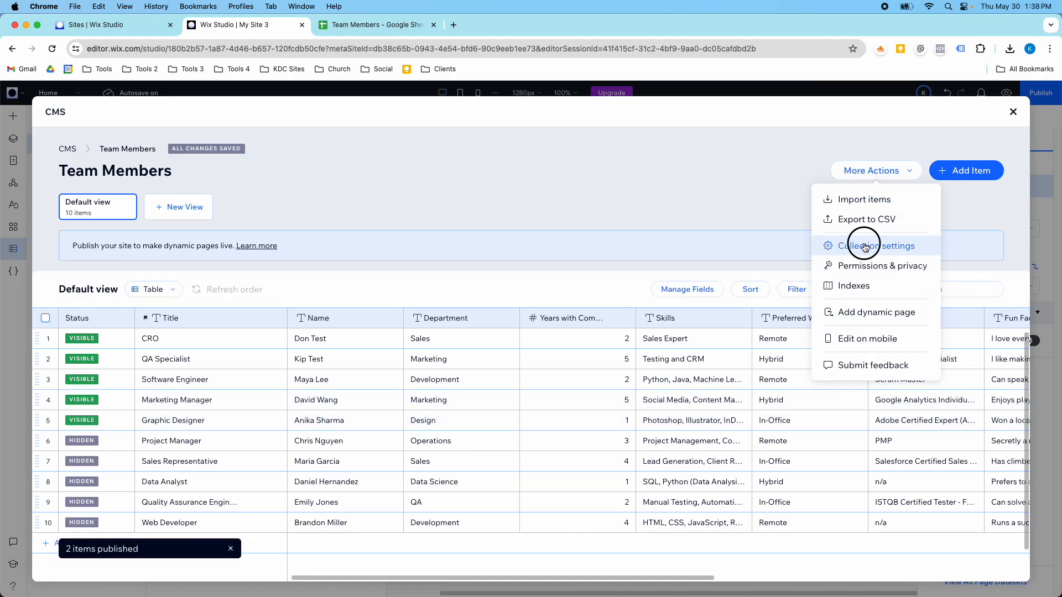
click(872, 244)
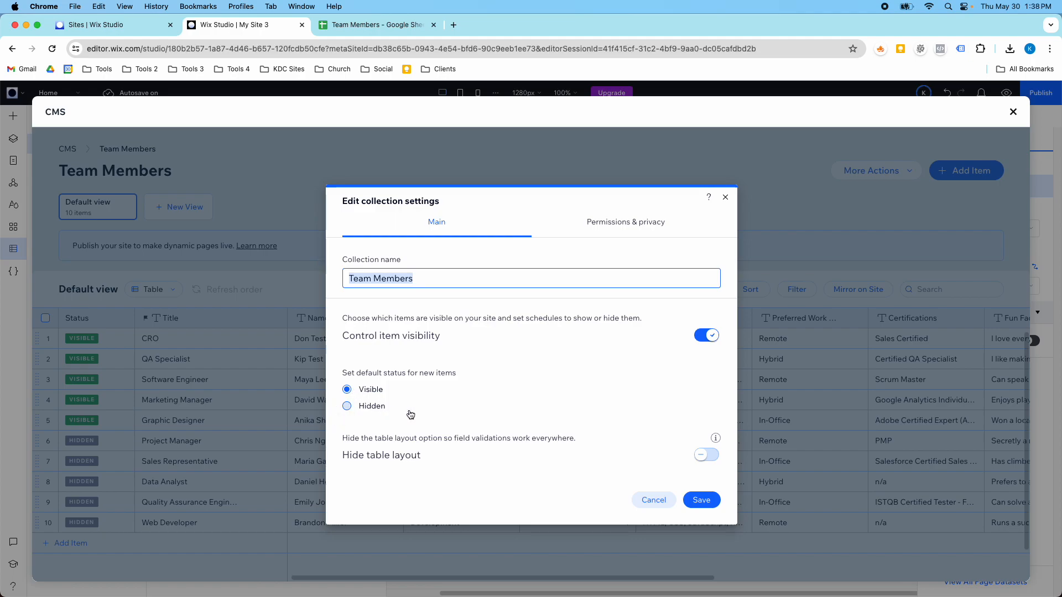
click(653, 500)
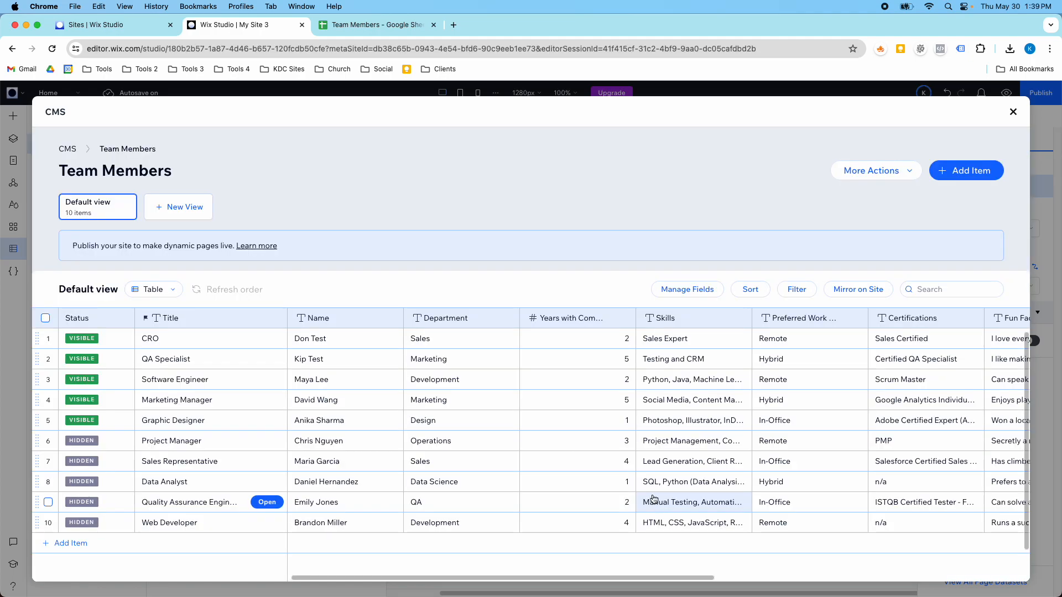
Return from the CMS to the page and check the team member cards for the Marketing Manager and Graphic Designer
click(1013, 112)
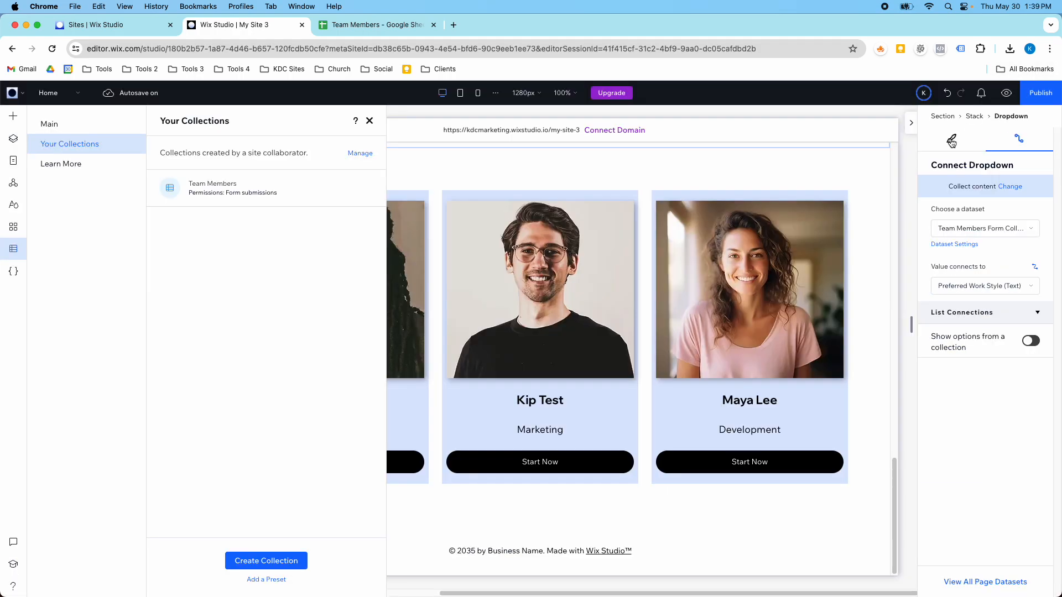
click(370, 122)
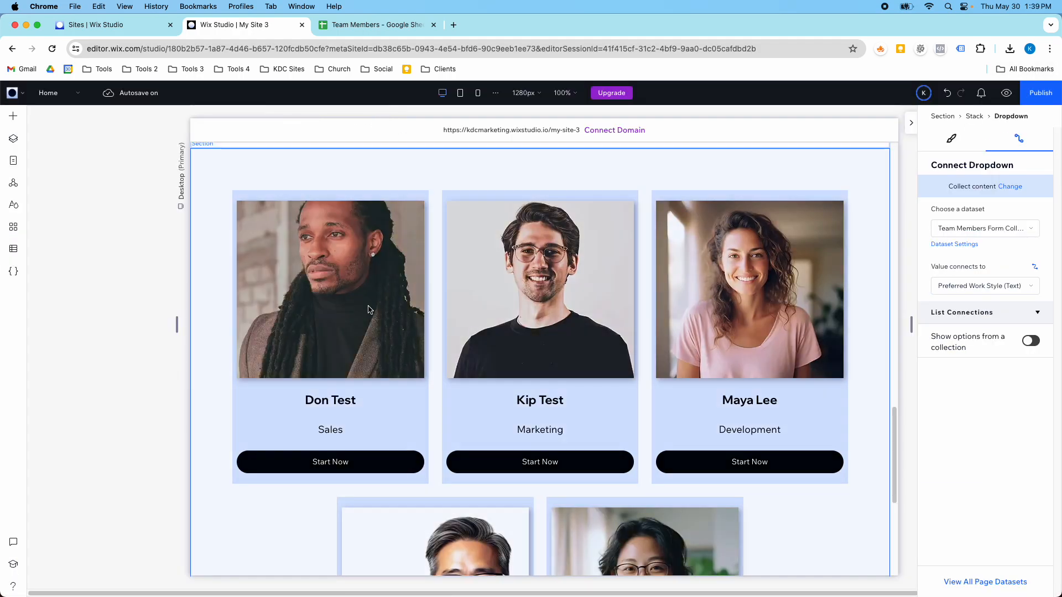
scroll(363, 349, down, 1)
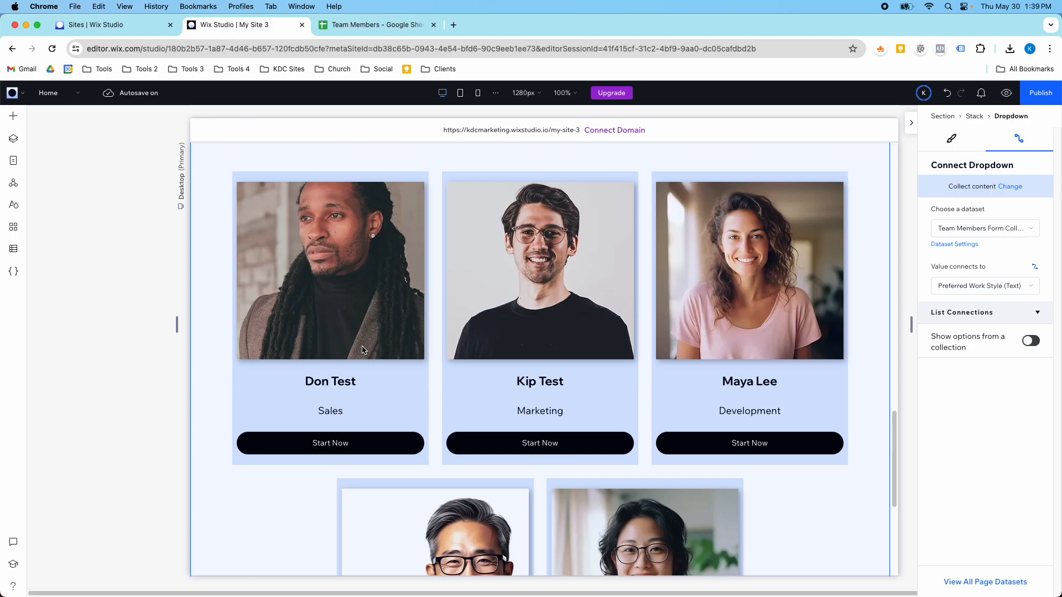
scroll(363, 349, down, 2)
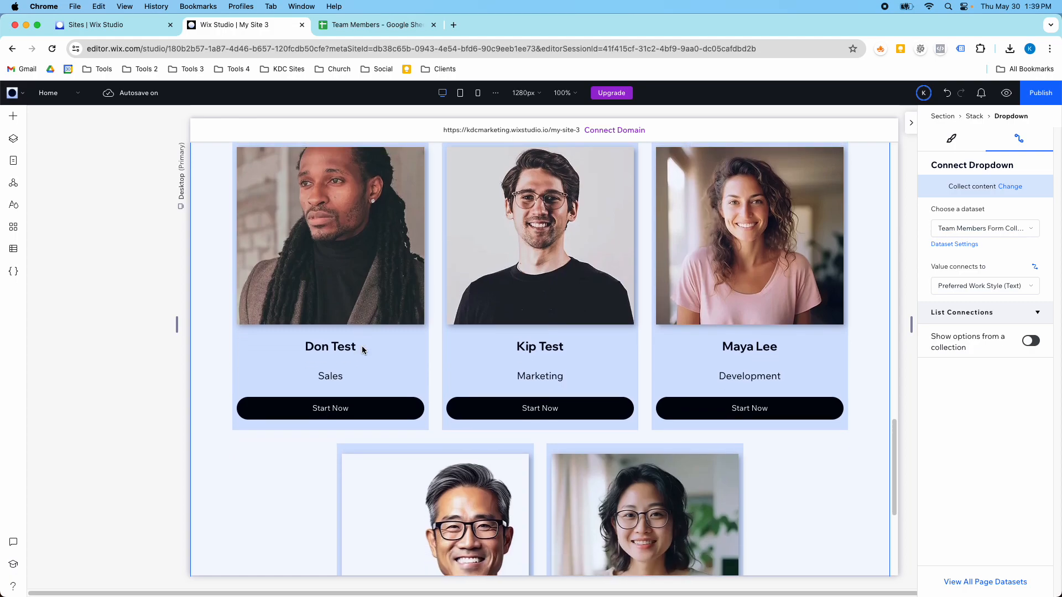
Review the item statuses in the Team Members collection once more, and return to the start of the home page
scroll(361, 346, up, 6)
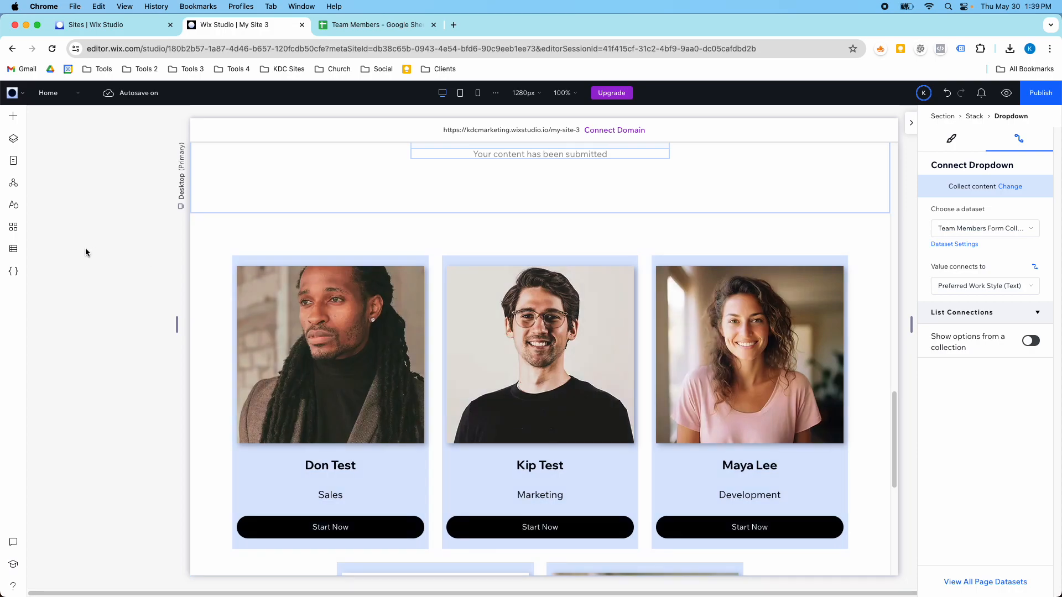
click(13, 250)
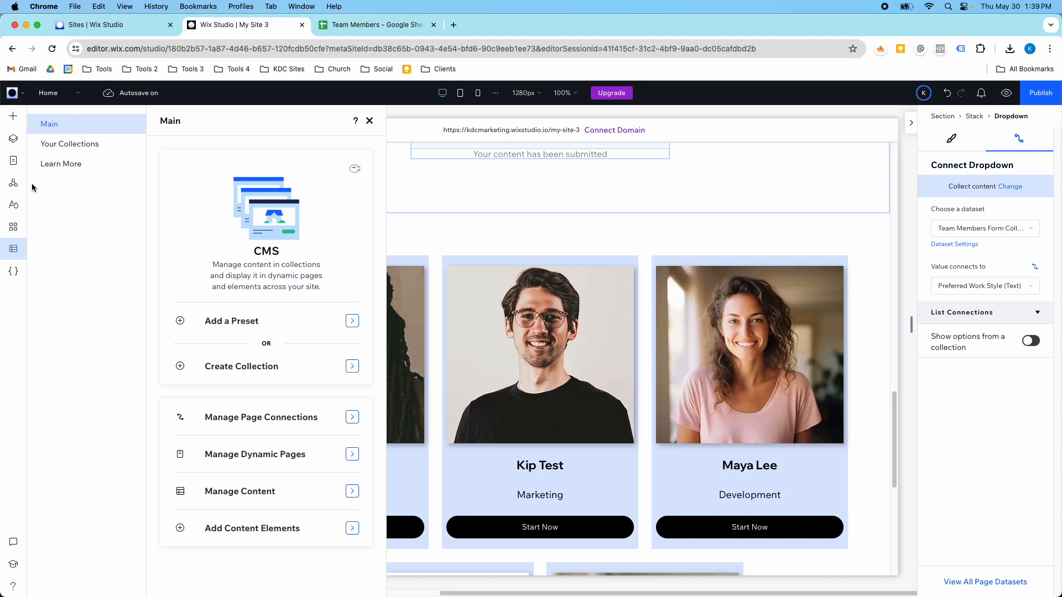
click(56, 152)
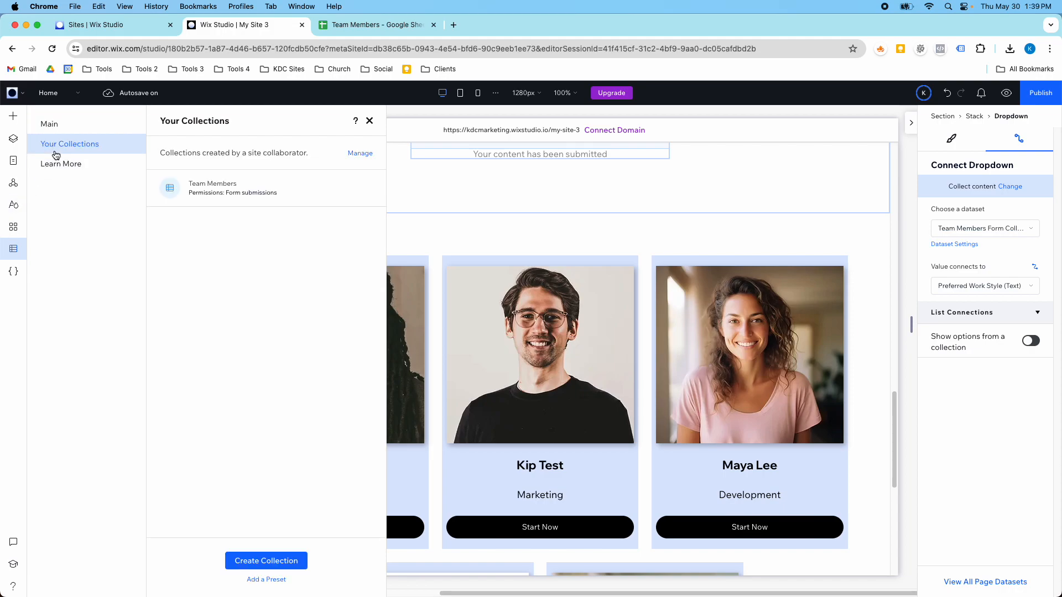
click(228, 196)
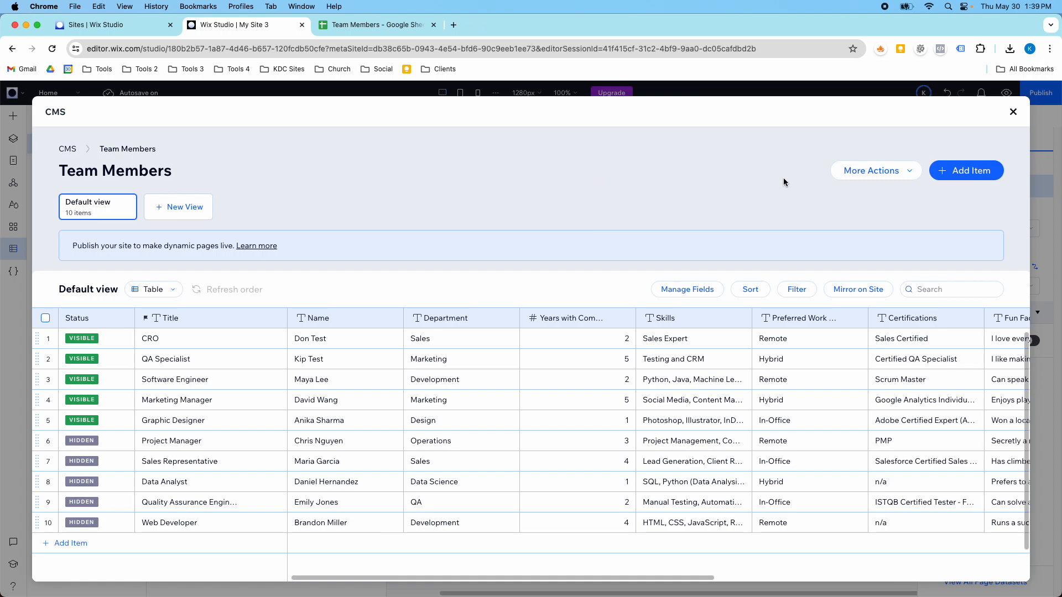
click(1013, 112)
scroll(594, 260, up, 15)
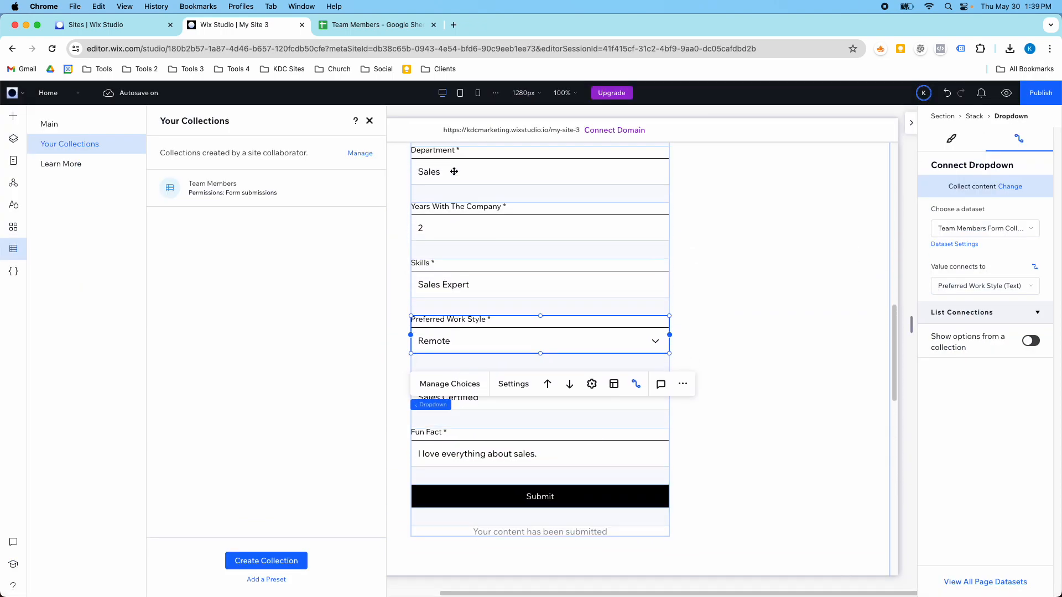
click(370, 121)
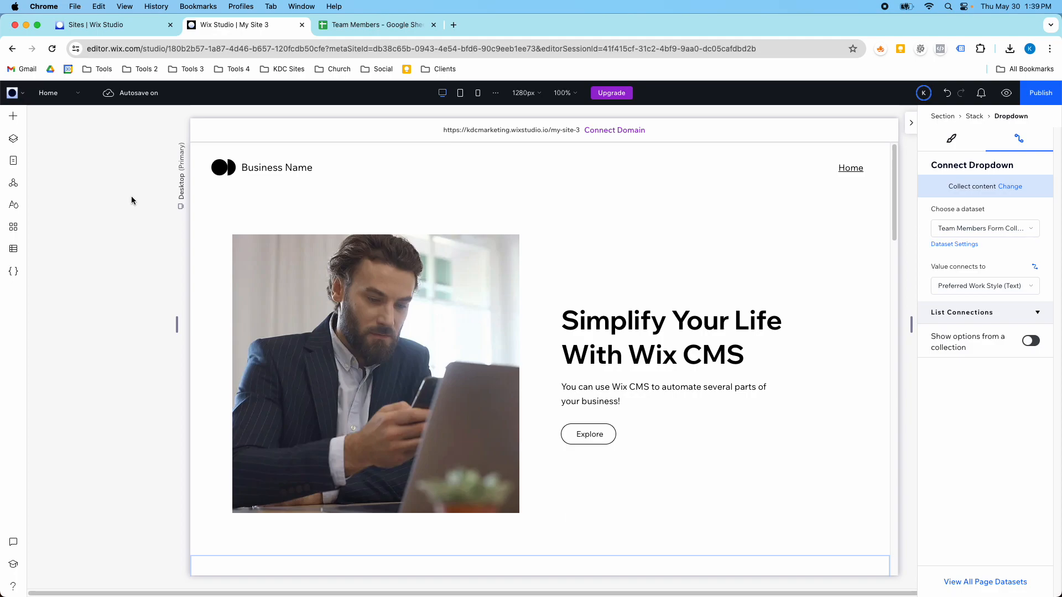
Add a blank page to the site's main pages and name it "Custom CMS Form"
click(23, 120)
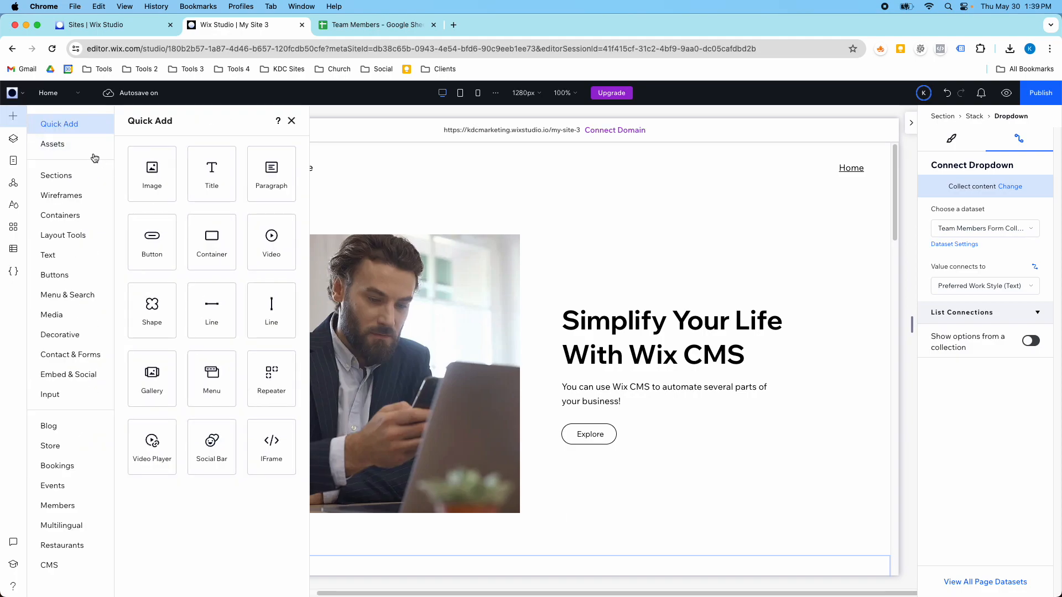
click(287, 126)
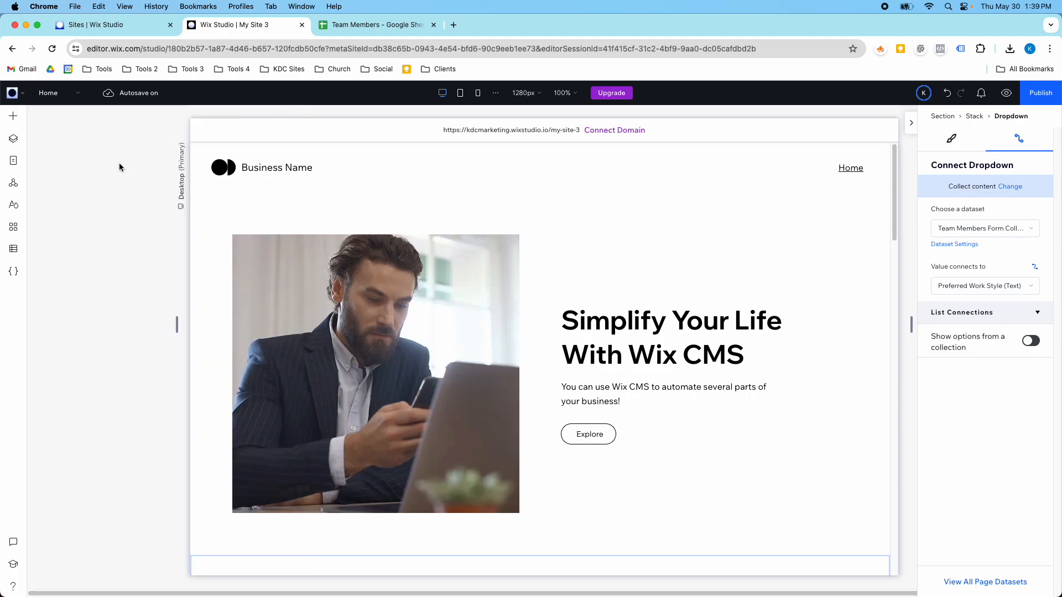
click(18, 168)
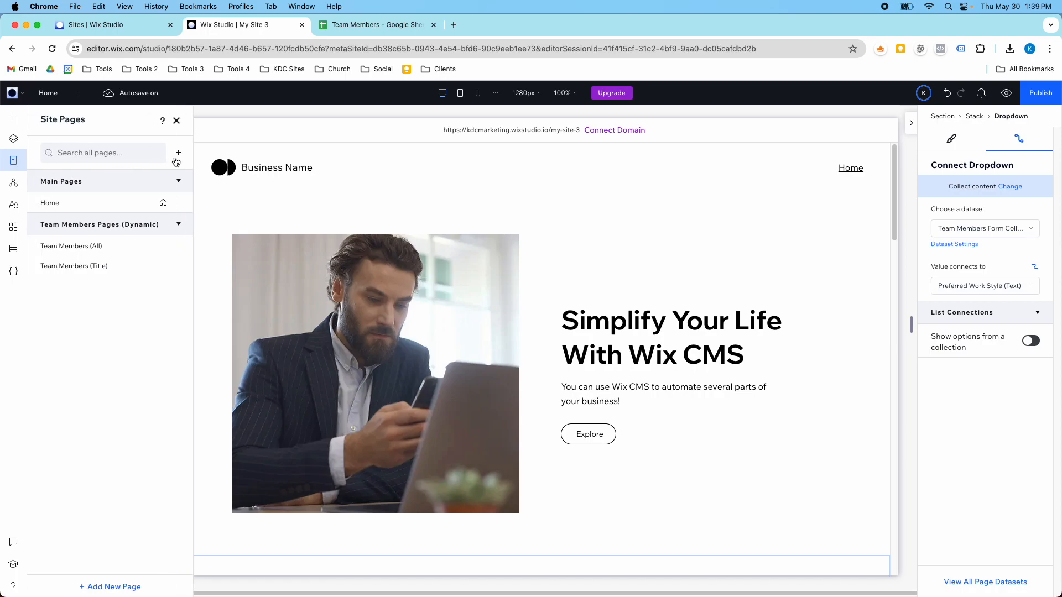
click(178, 154)
click(211, 196)
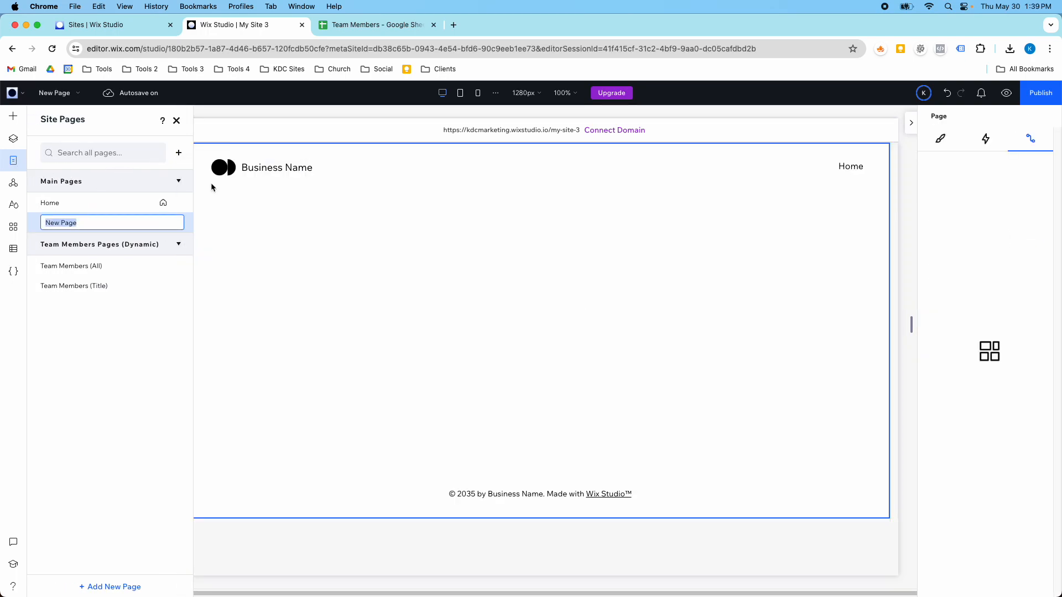
text(Custom Form)
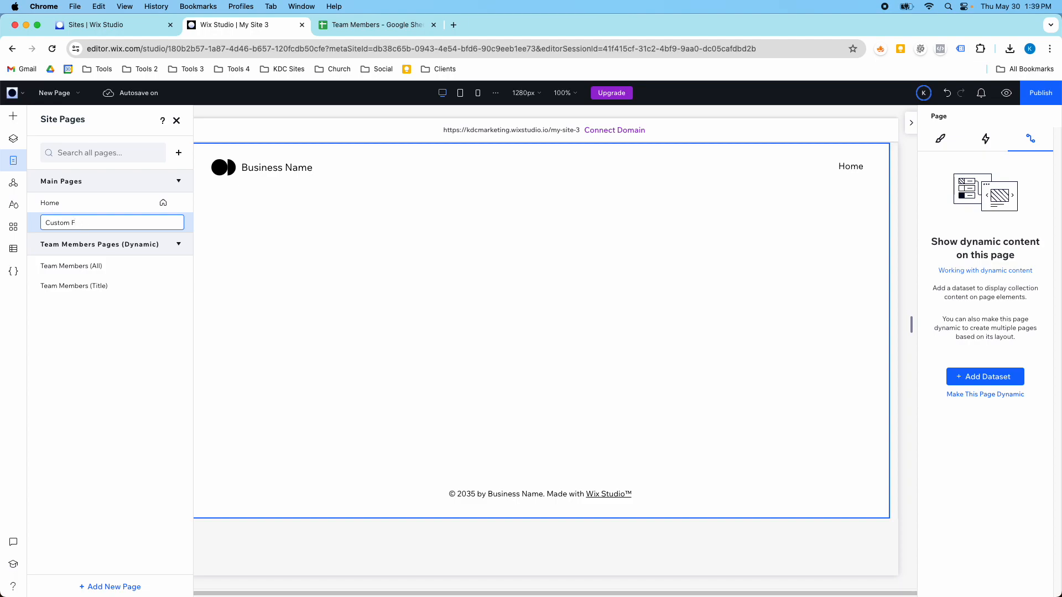
key(Return)
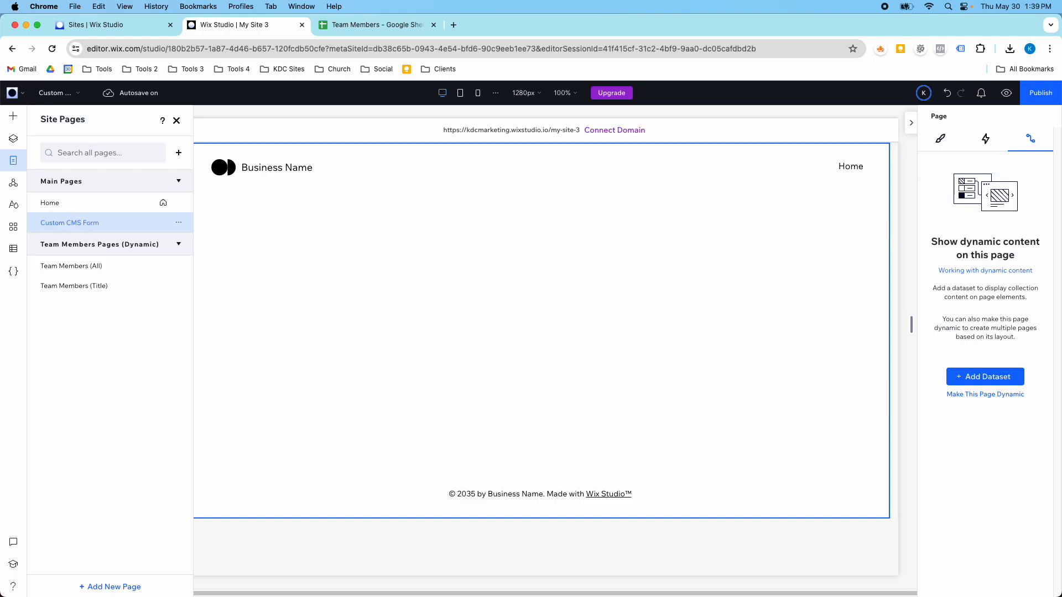
Select the new page's blank section and examine the available input elements, from text boxes and date pickers to address inputs, radio buttons and reCAPTCHA
click(501, 244)
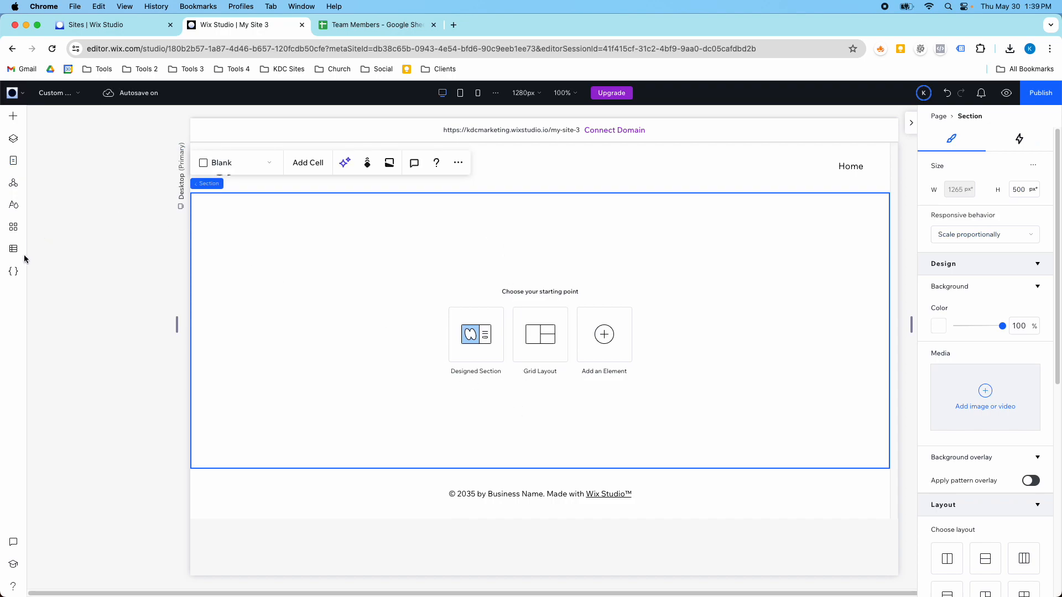
click(13, 116)
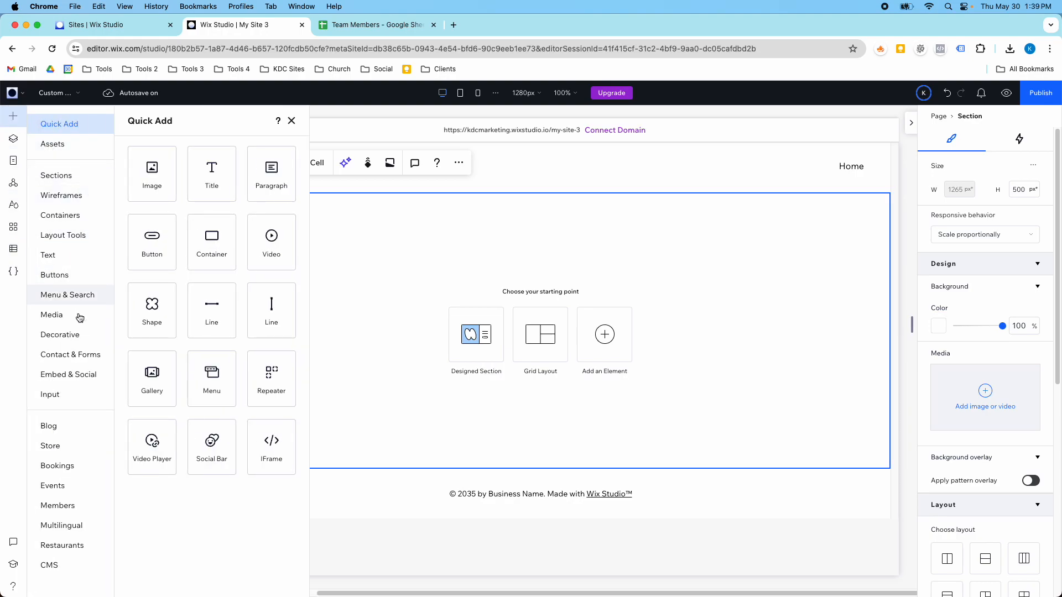
click(74, 399)
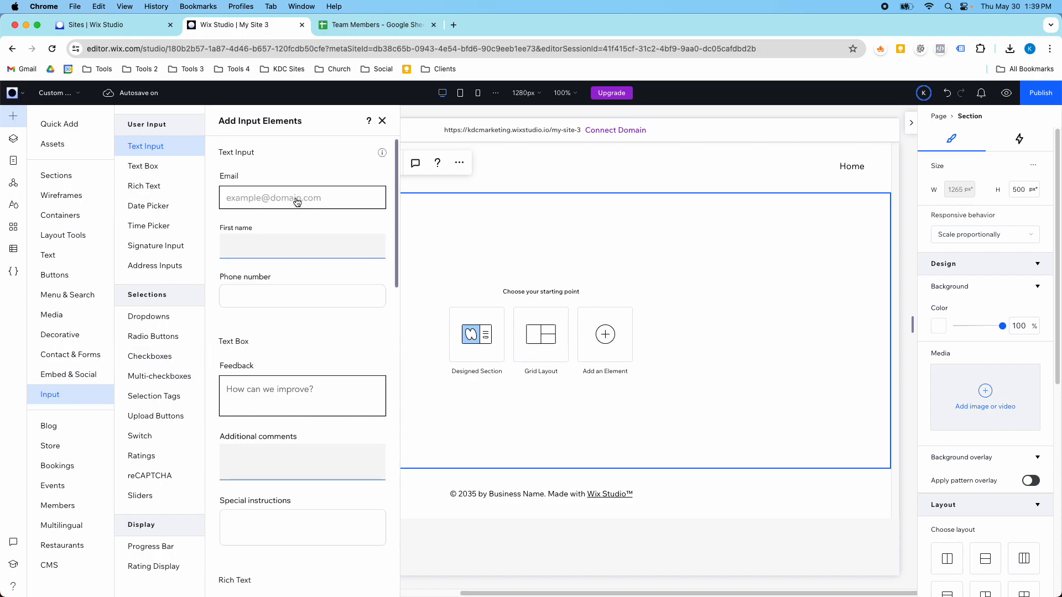
click(171, 167)
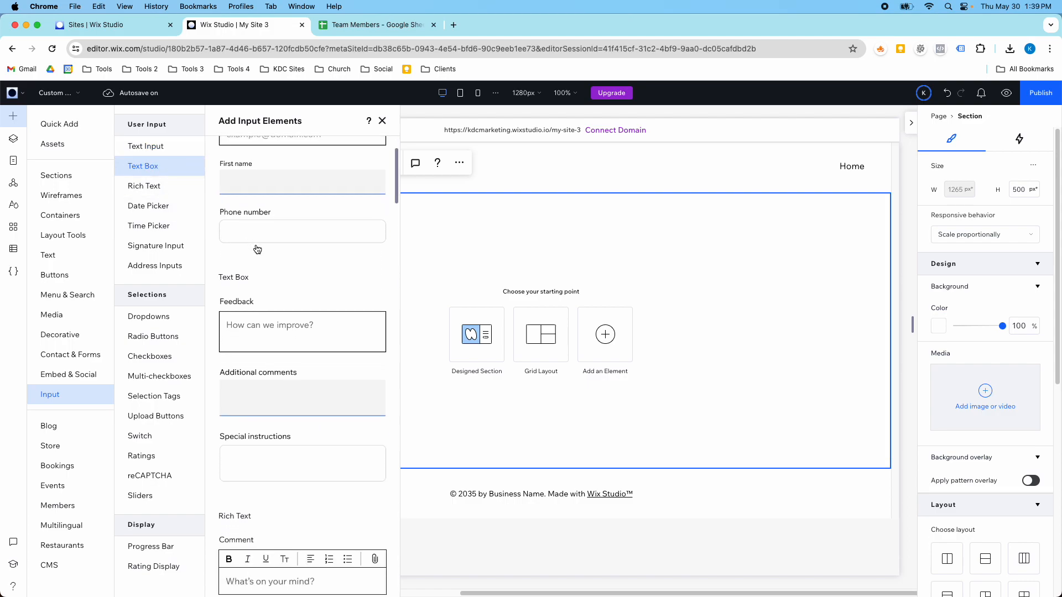
scroll(257, 249, down, 6)
scroll(299, 258, down, 1)
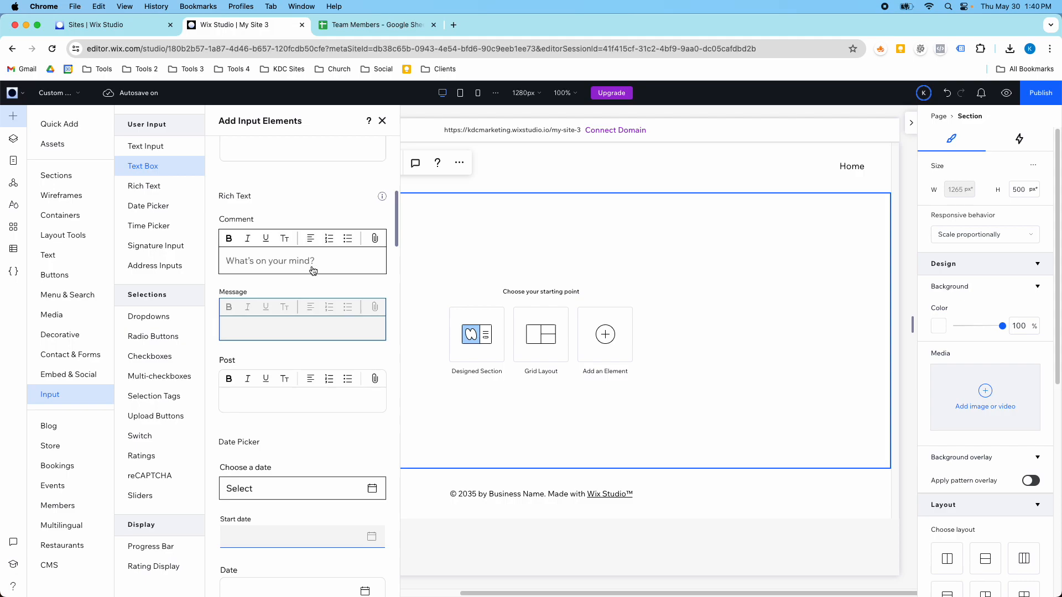
scroll(309, 267, down, 1)
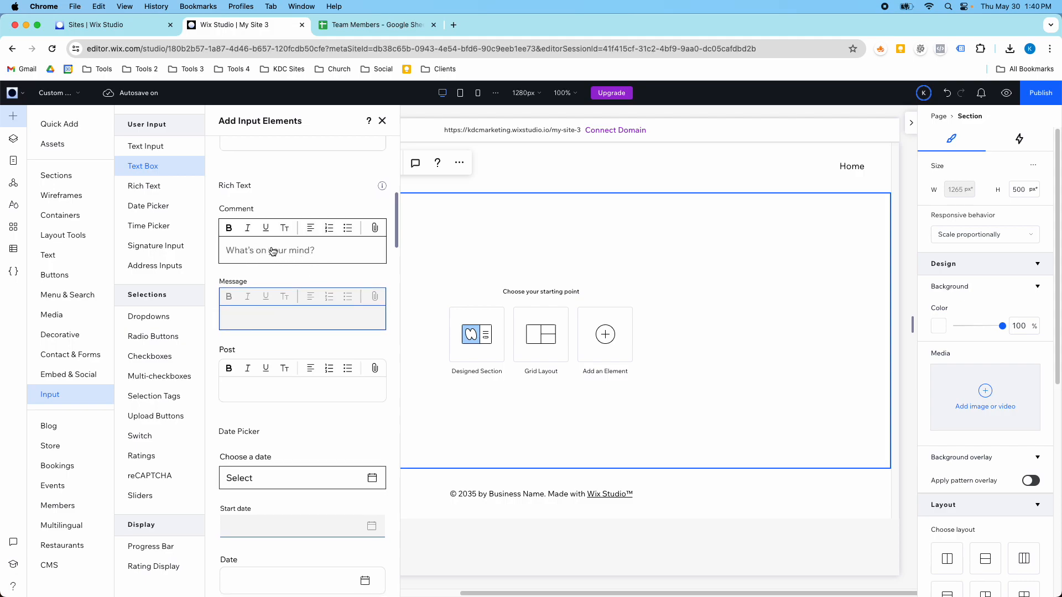
scroll(273, 252, down, 5)
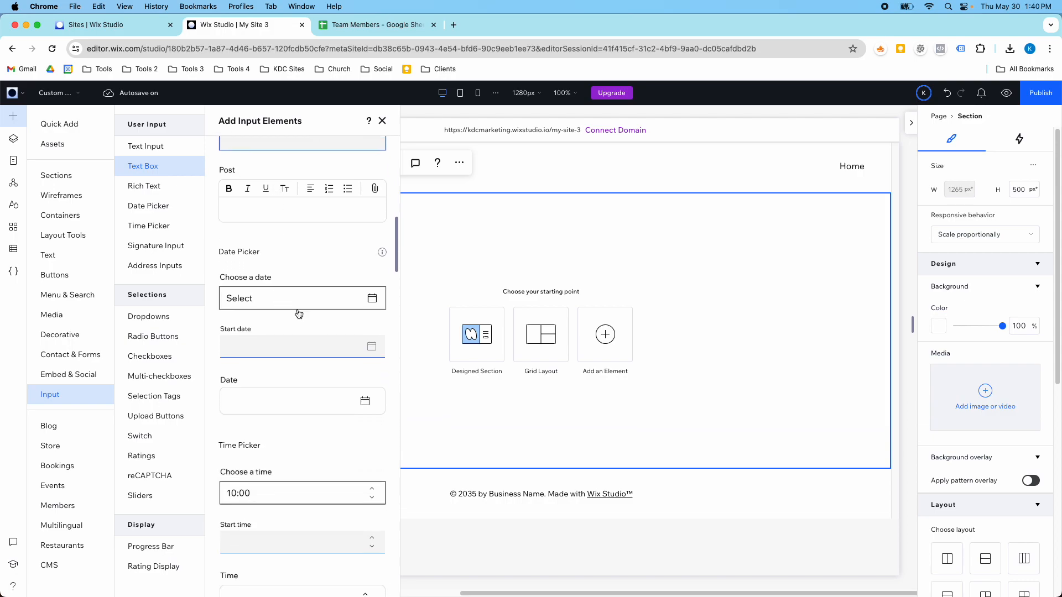
scroll(296, 307, down, 3)
scroll(297, 307, down, 6)
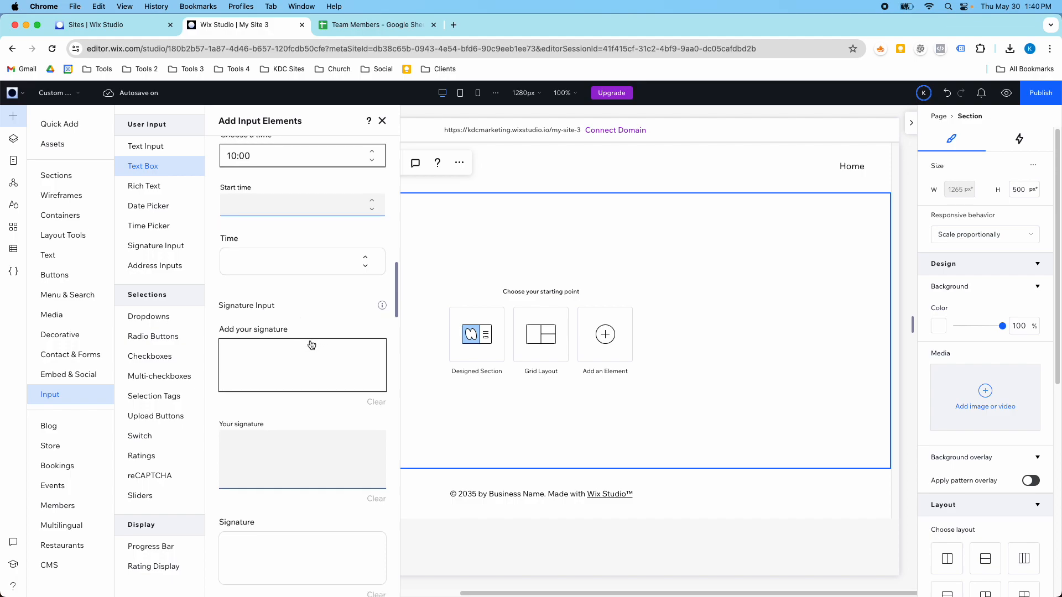
click(151, 266)
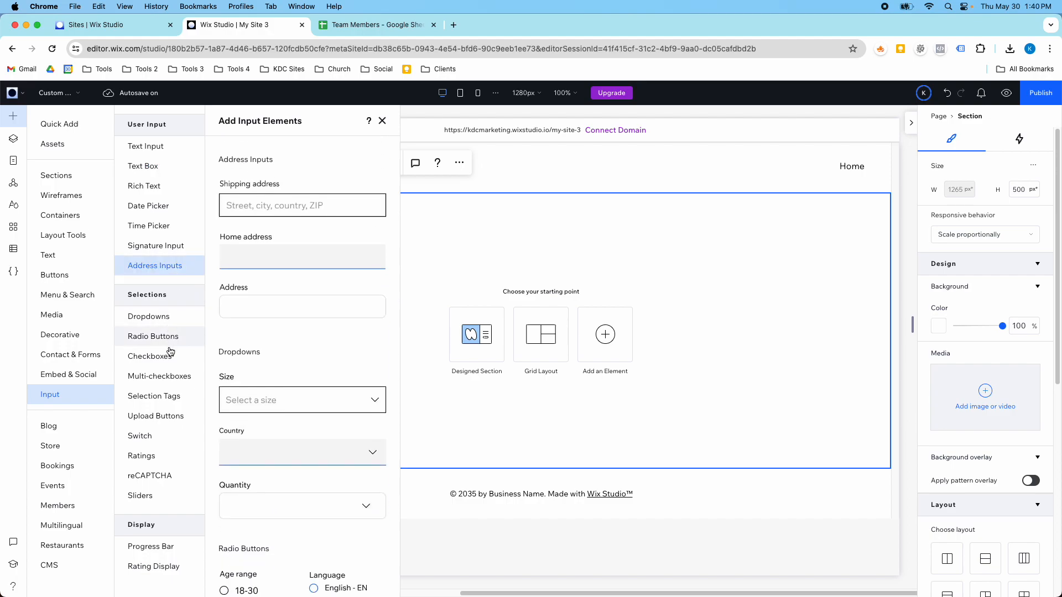
scroll(299, 367, down, 5)
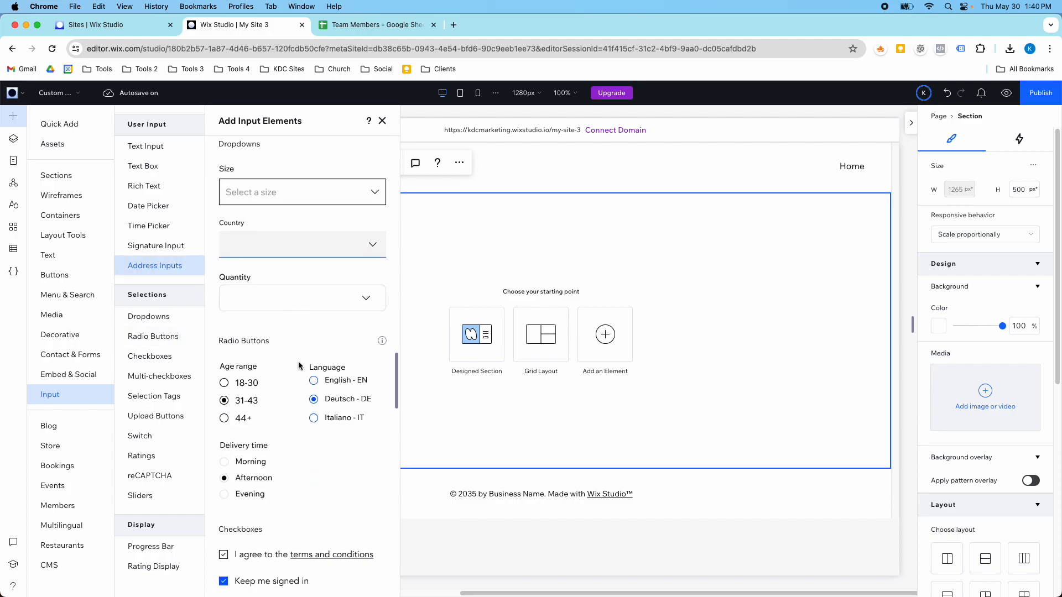
scroll(297, 361, down, 5)
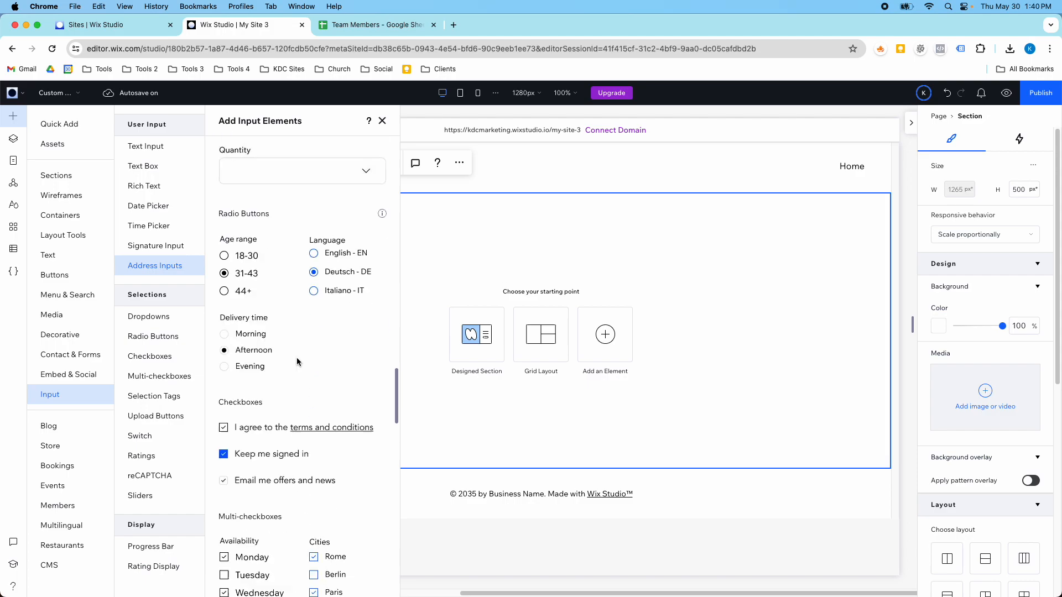
click(155, 476)
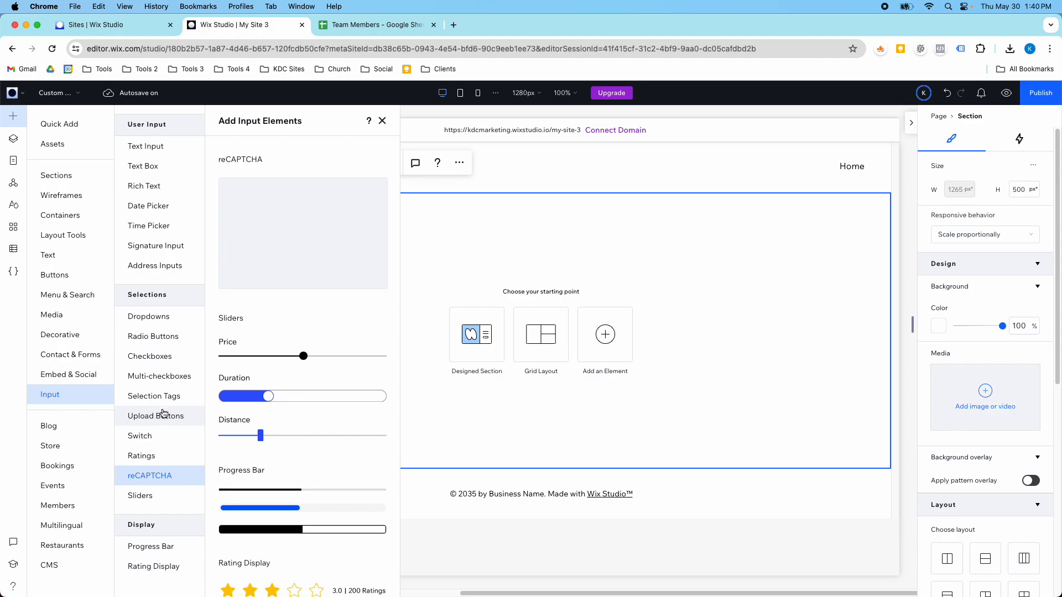
Place the Email text input in the page's blank section and widen it on both sides
click(153, 147)
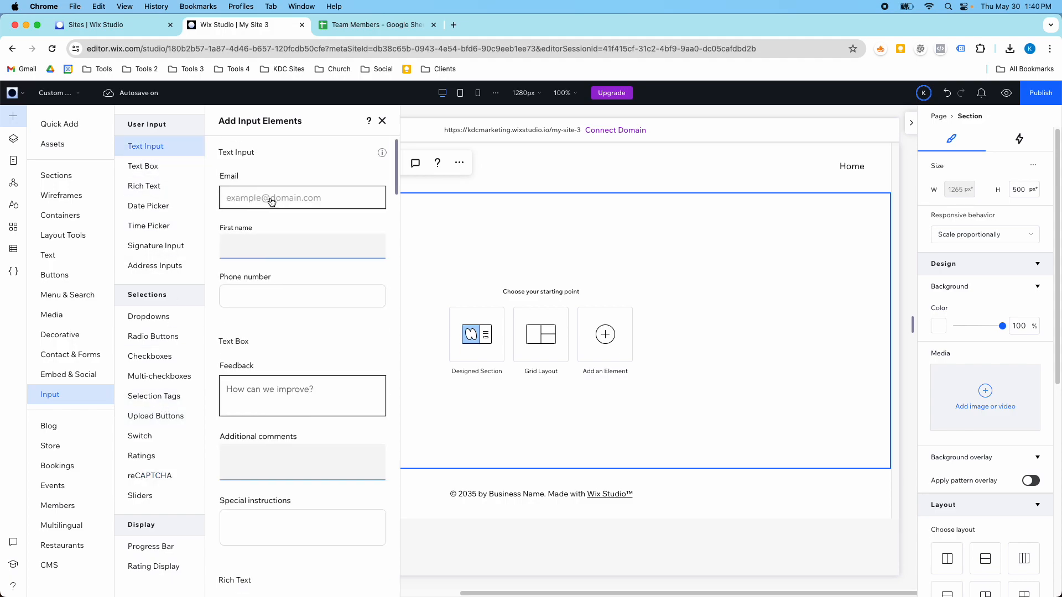
drag(266, 200, 503, 262)
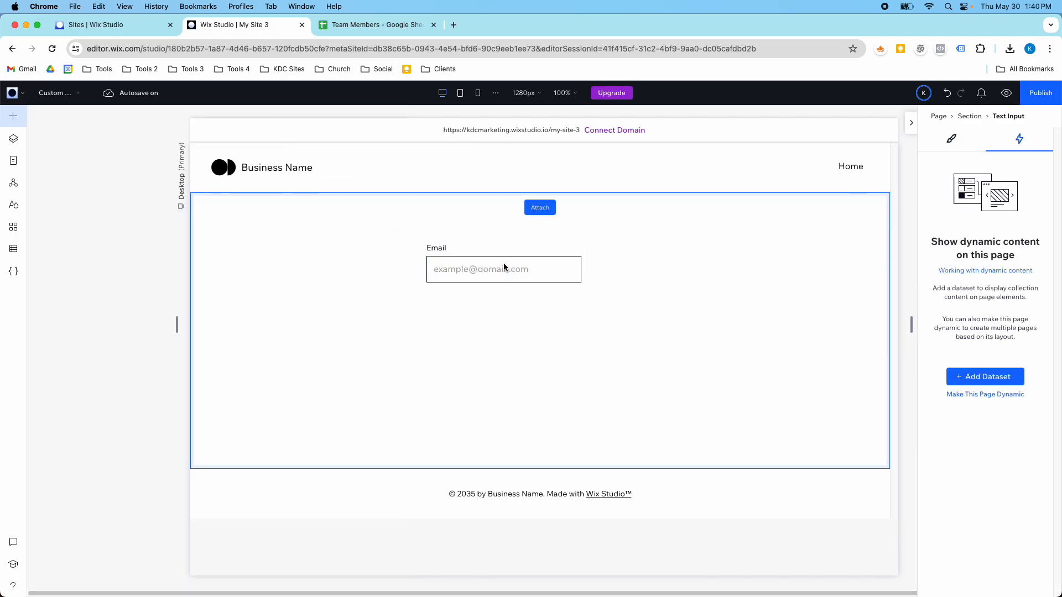
drag(581, 264, 637, 263)
drag(426, 263, 419, 267)
Set the text input's field title to "Name" and its initial text to None
click(479, 215)
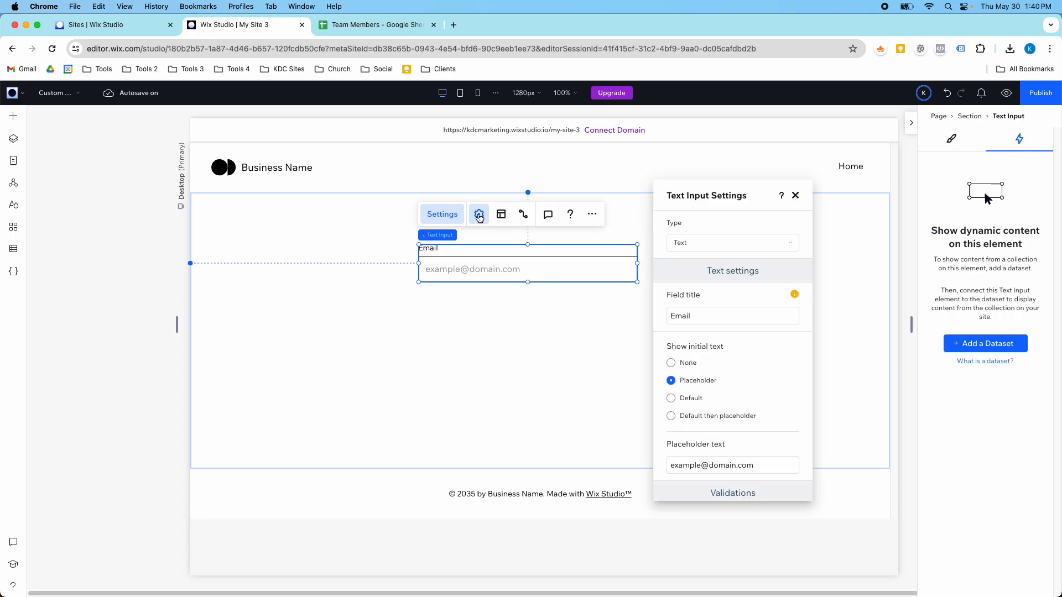
double_click(692, 315)
text(Name)
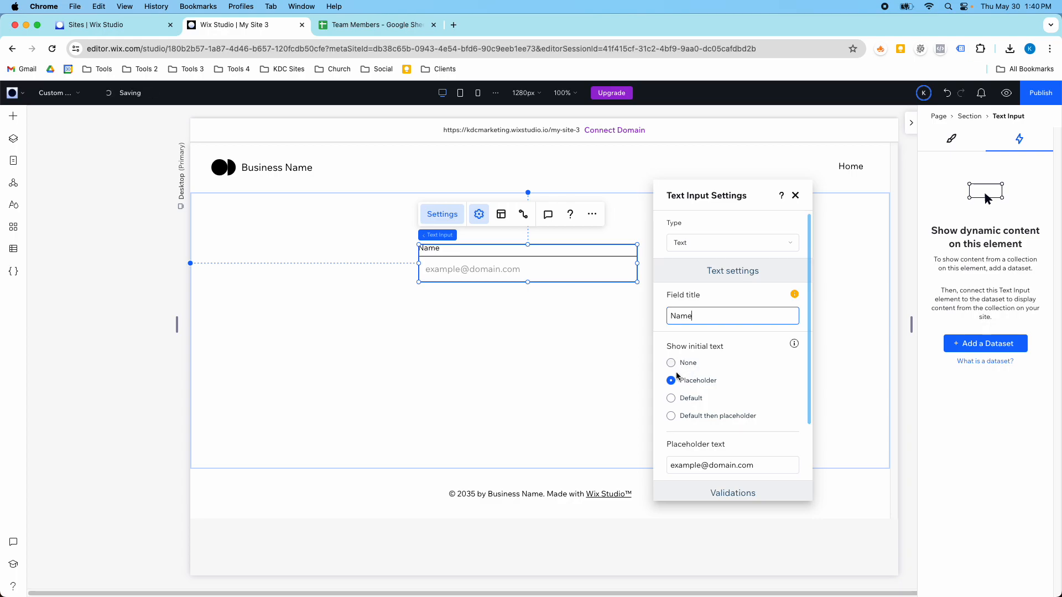
scroll(678, 420, down, 1)
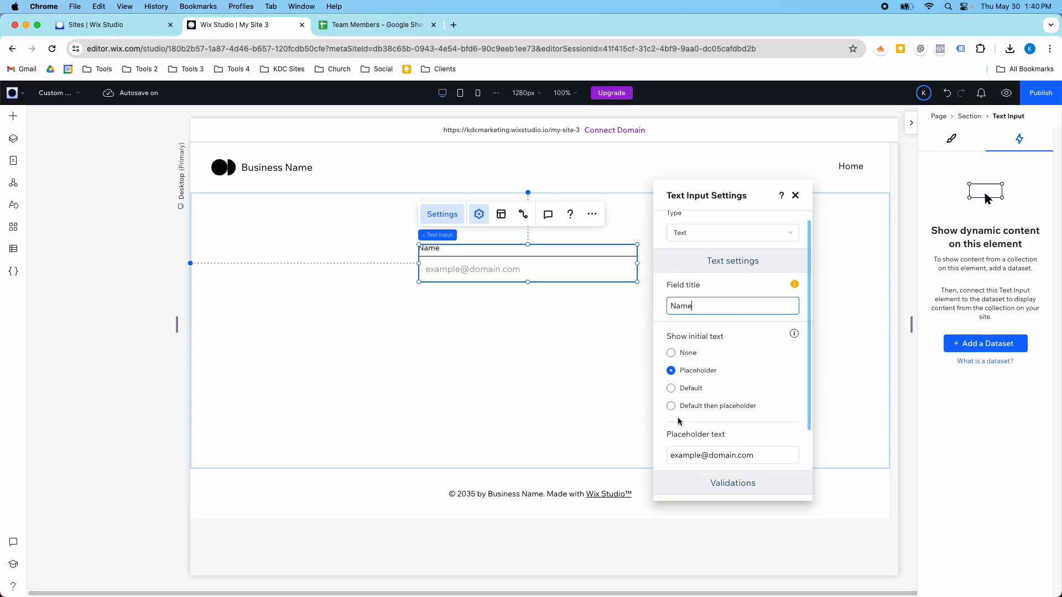
click(672, 332)
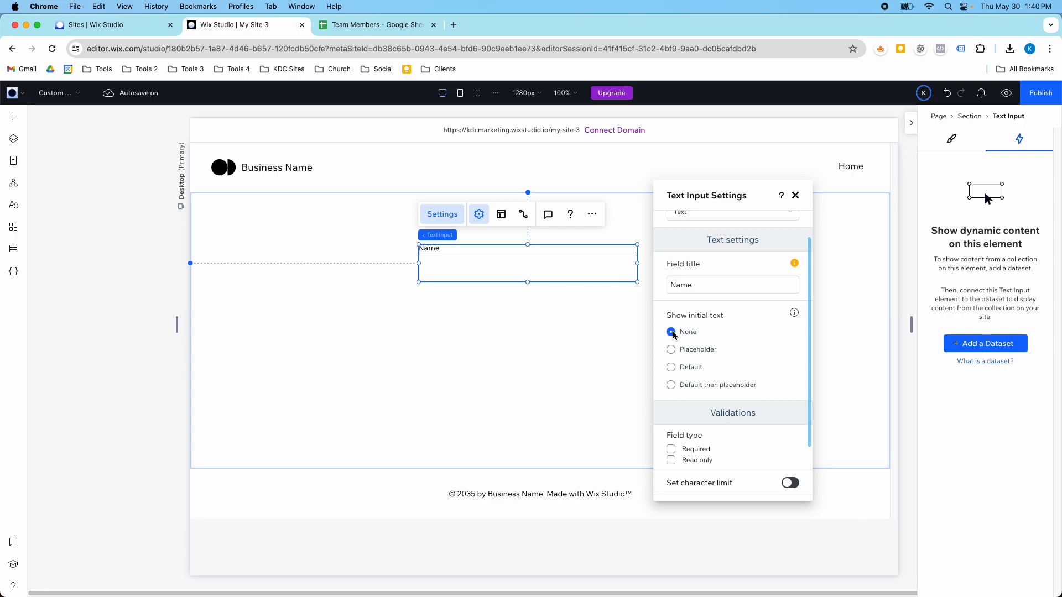
Make the Name field required, and briefly switch its character limit on and back off
scroll(699, 365, down, 1)
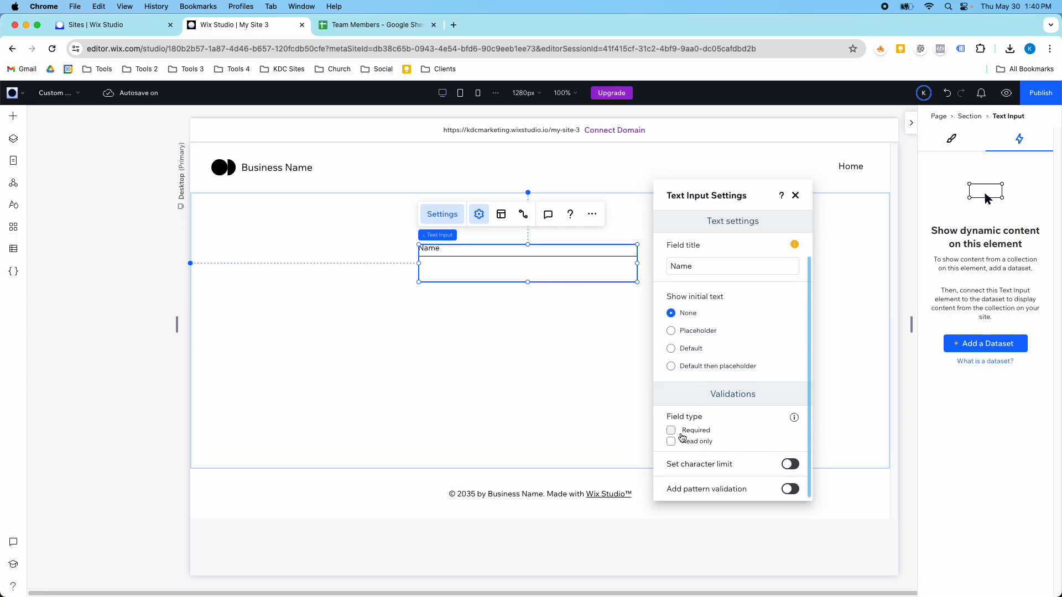
click(672, 431)
click(789, 467)
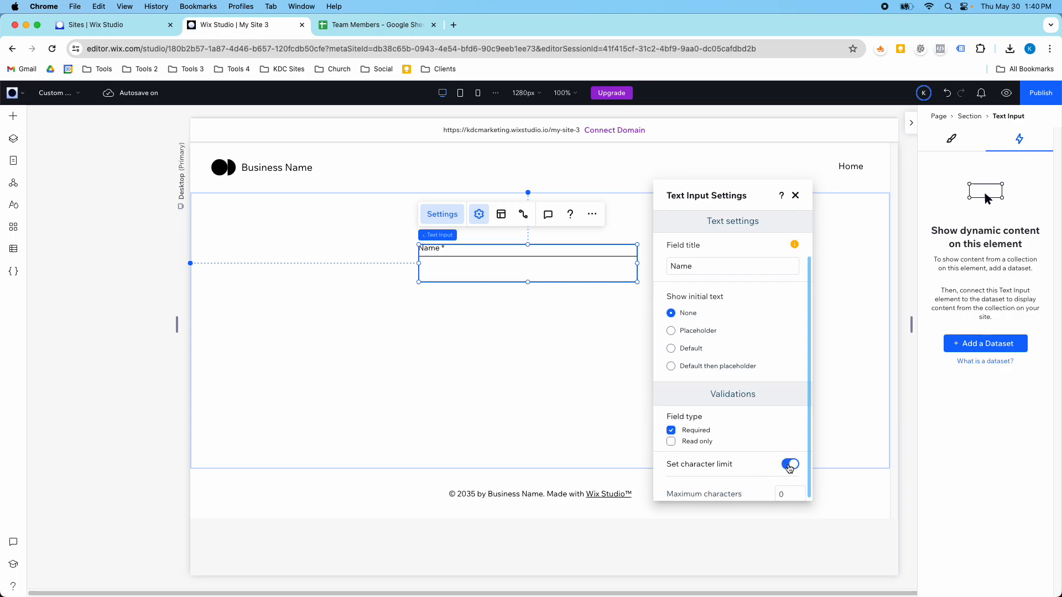
click(789, 466)
scroll(731, 379, up, 2)
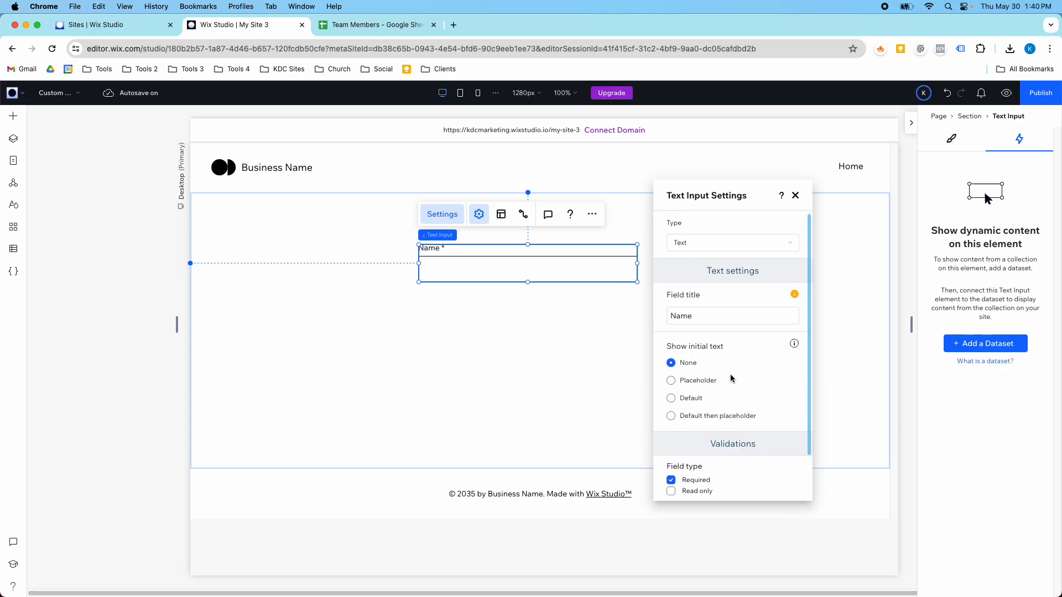
Check the type options available for the Name text input and close its settings, keeping the Text type
click(713, 243)
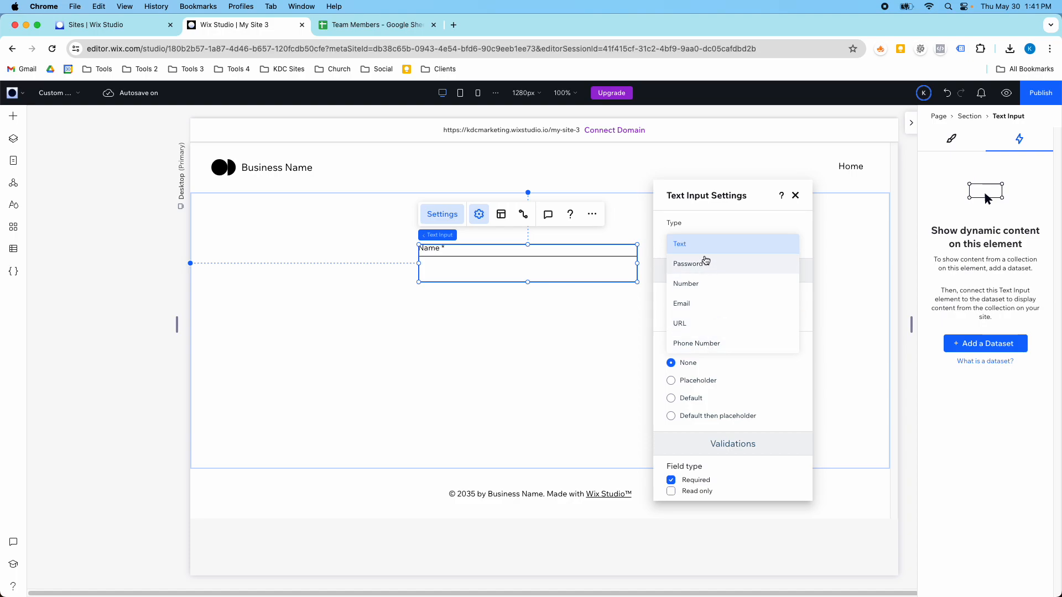
click(799, 201)
click(795, 195)
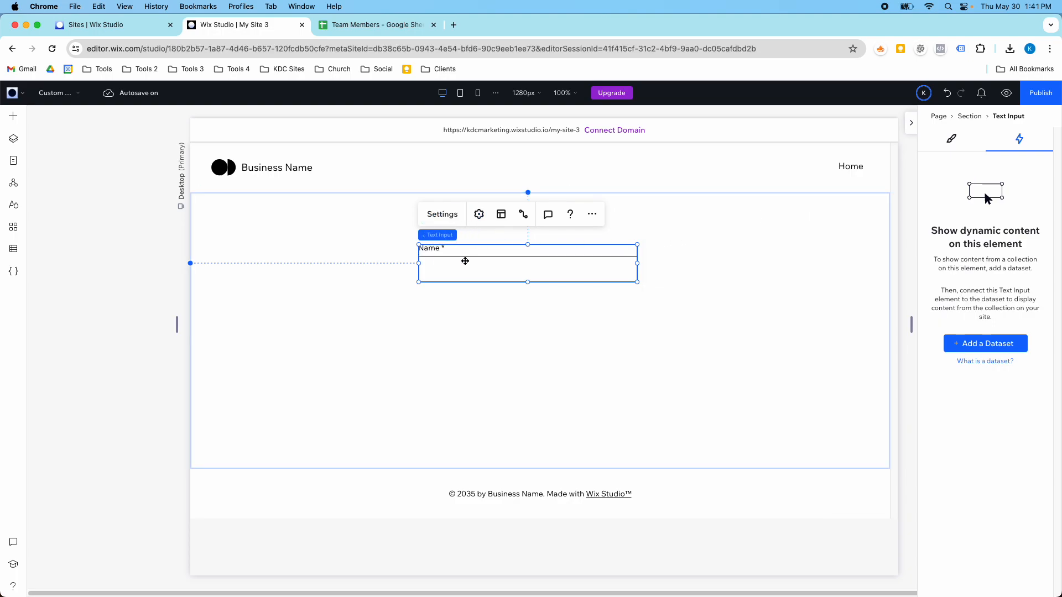
Review the column headings in the Team Members Google Sheet, then return to the Wix Studio page
click(368, 34)
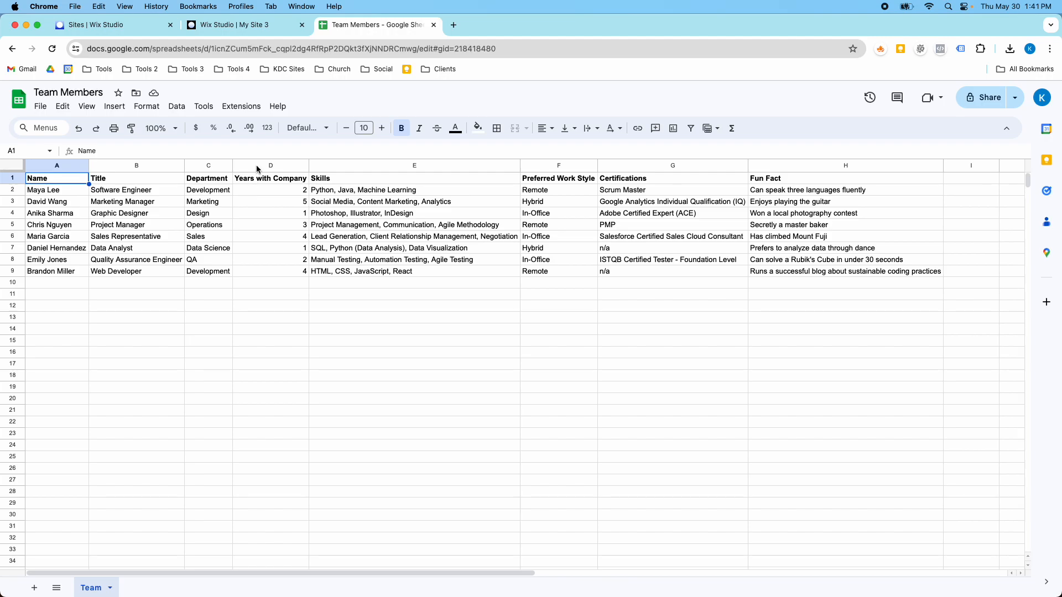
click(259, 29)
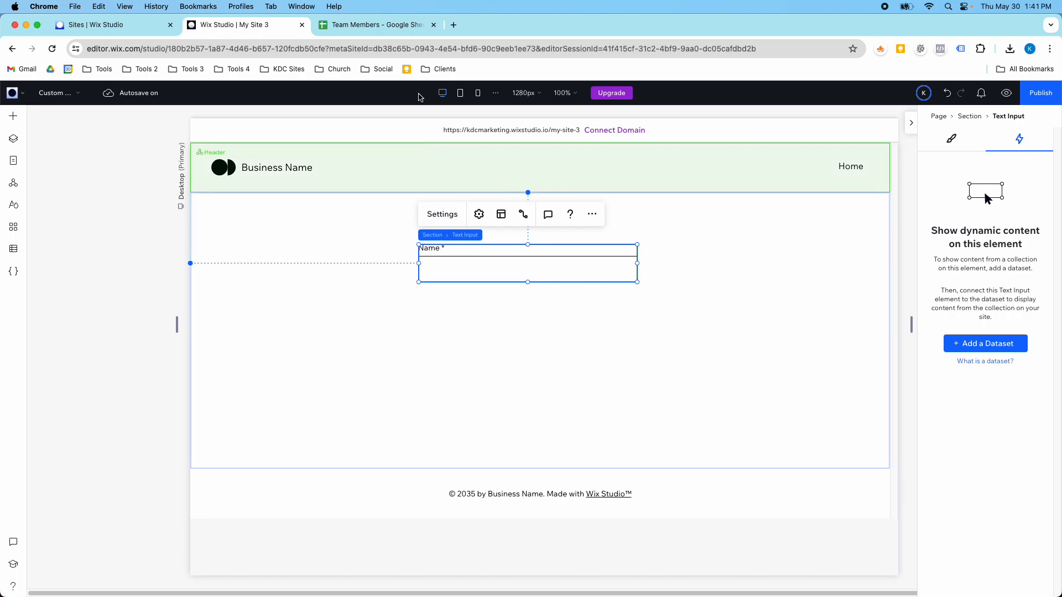
click(363, 27)
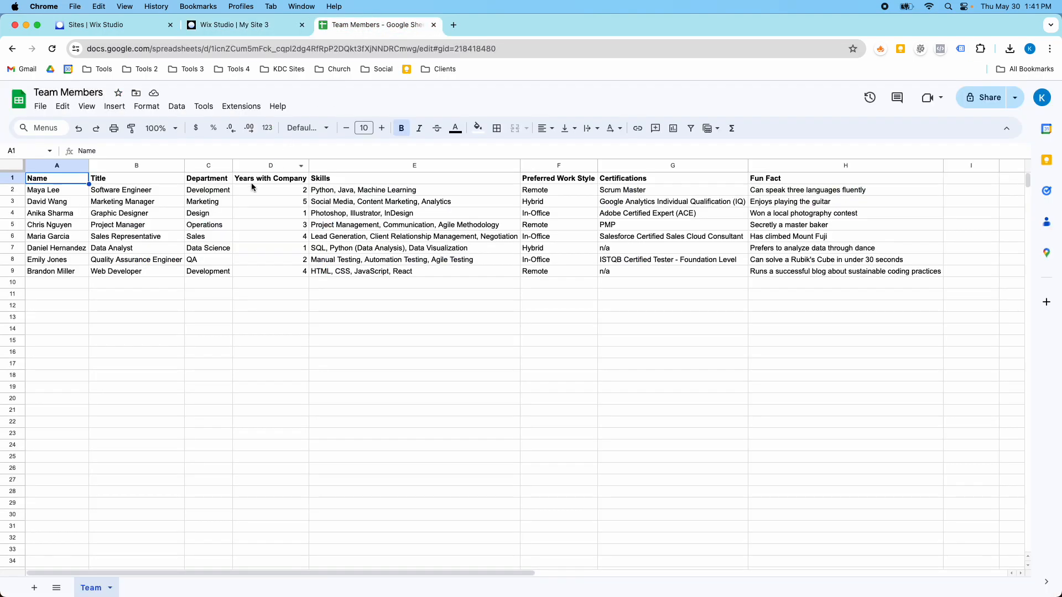
click(227, 24)
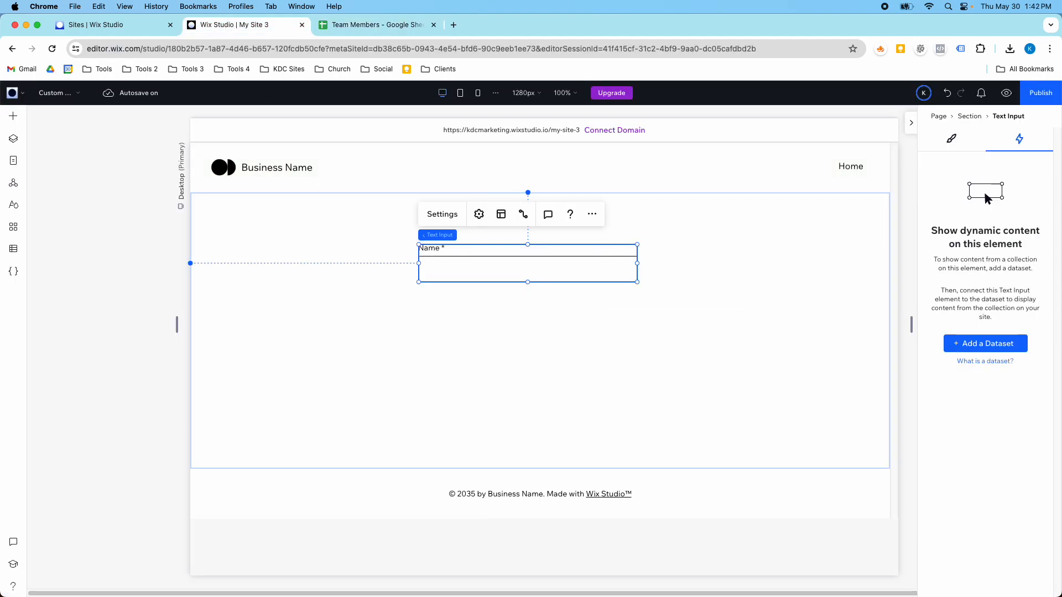
Duplicate the Name text input, place the copy directly below it, and set its field title to "Title"
key(super+d)
drag(454, 282, 445, 316)
click(476, 263)
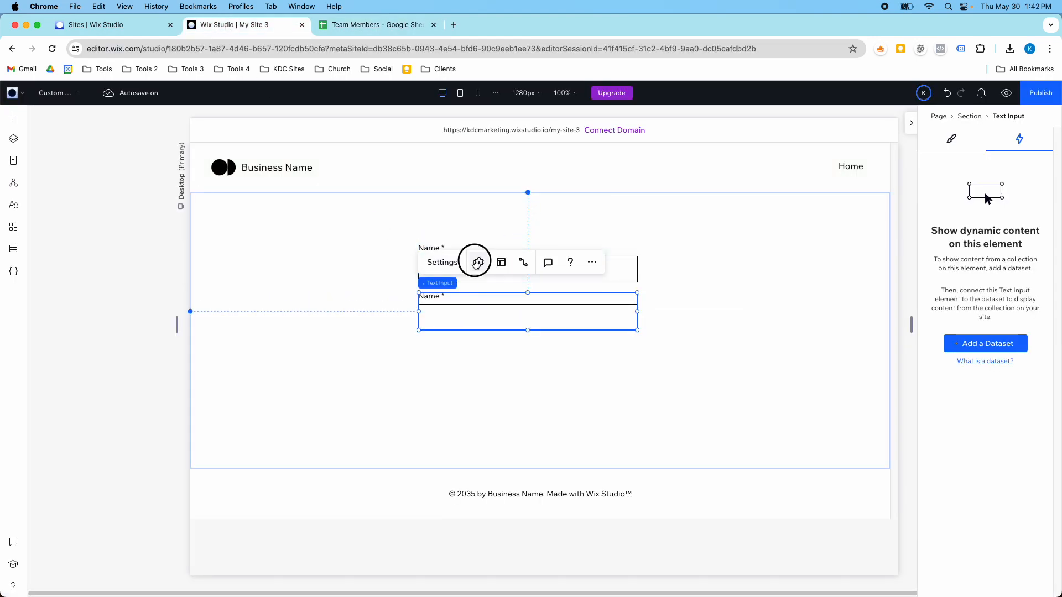
double_click(681, 316)
text(Title)
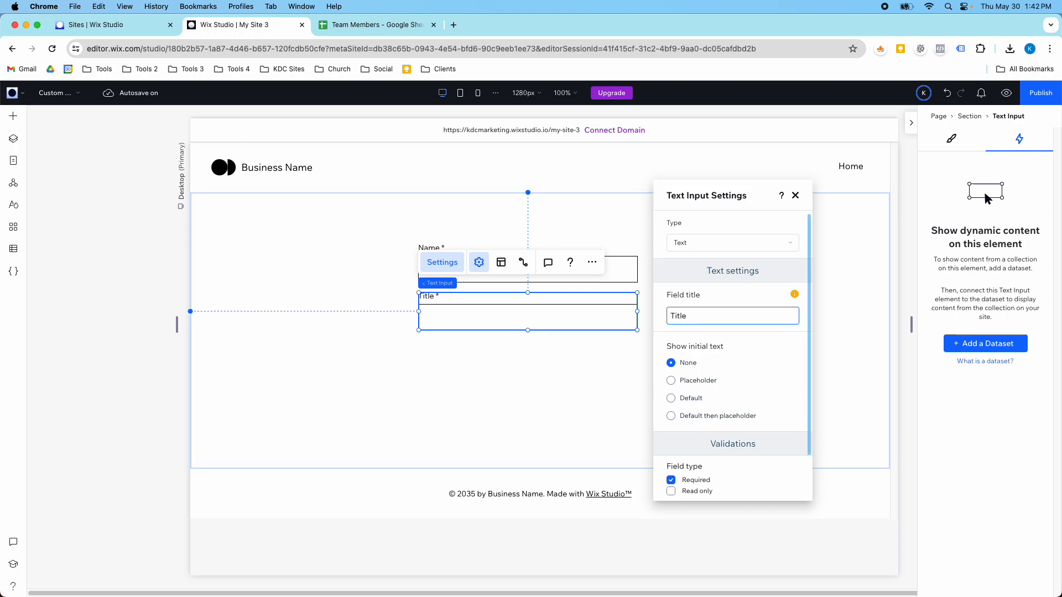
key(Return)
click(581, 412)
Duplicate the Title text input, place the copy directly below it, and set its field title to "Department"
click(509, 321)
key(super+d)
drag(510, 324, 499, 362)
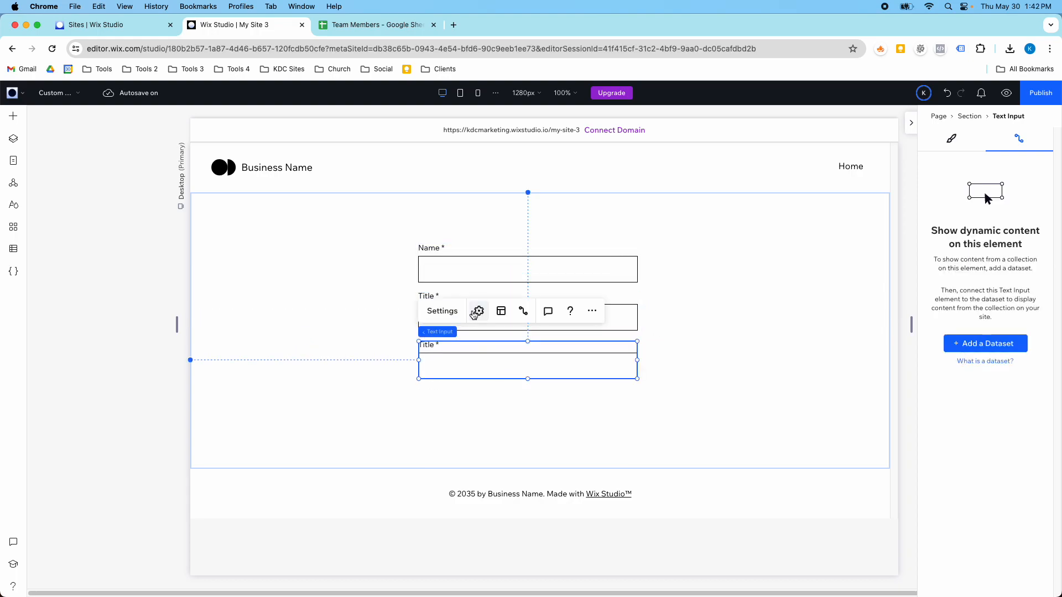
click(479, 318)
double_click(678, 315)
text(Department)
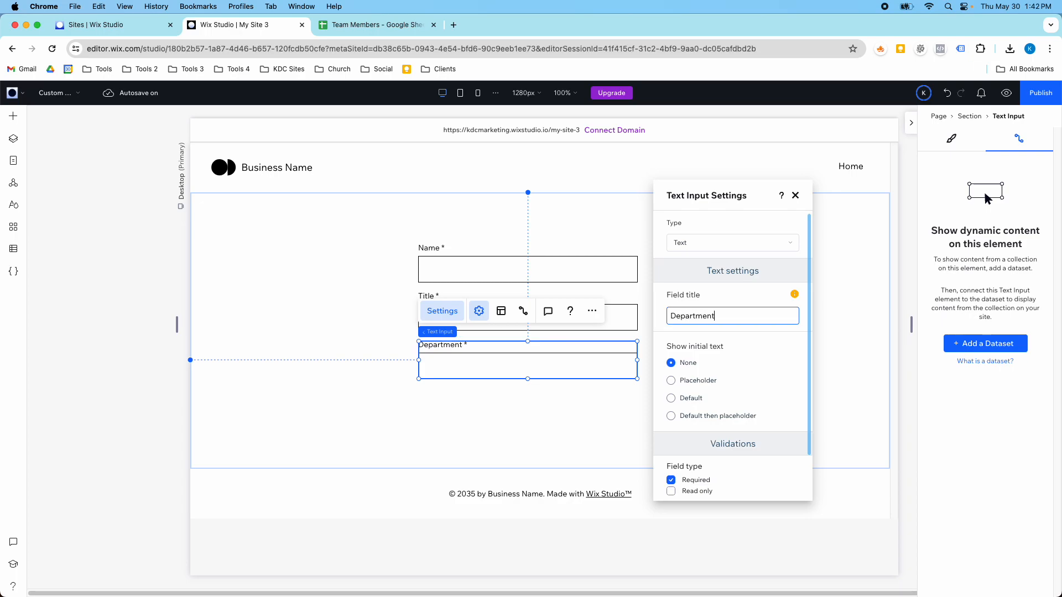
key(Return)
click(585, 407)
Spread the Name, Title and Department inputs apart vertically, leaving room between Name and Title, and check the Team Members sheet's columns
drag(550, 369, 548, 387)
drag(575, 255, 576, 225)
drag(552, 310, 552, 313)
click(376, 25)
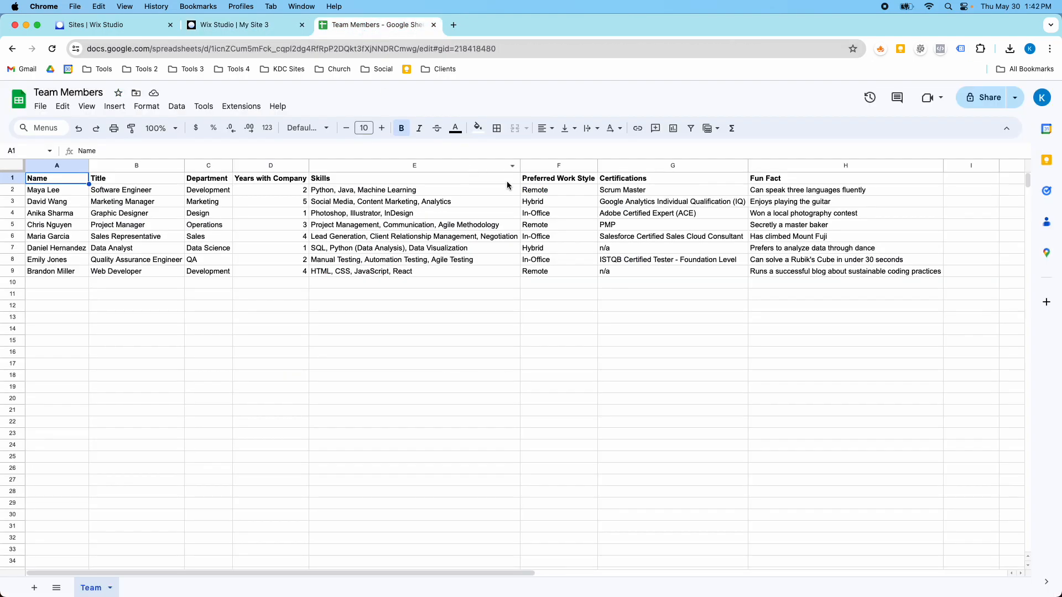
click(237, 24)
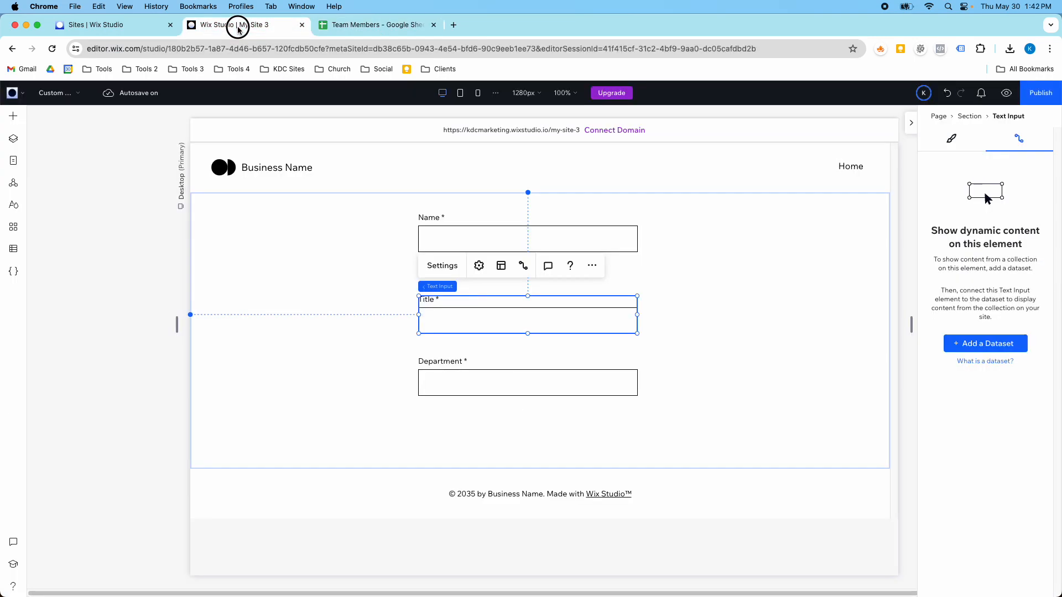
drag(465, 375, 464, 406)
click(581, 318)
drag(581, 317, 583, 333)
Add the Profile photo upload button between the Name and Title inputs, matching their width, and nudge Name up to fit
click(16, 122)
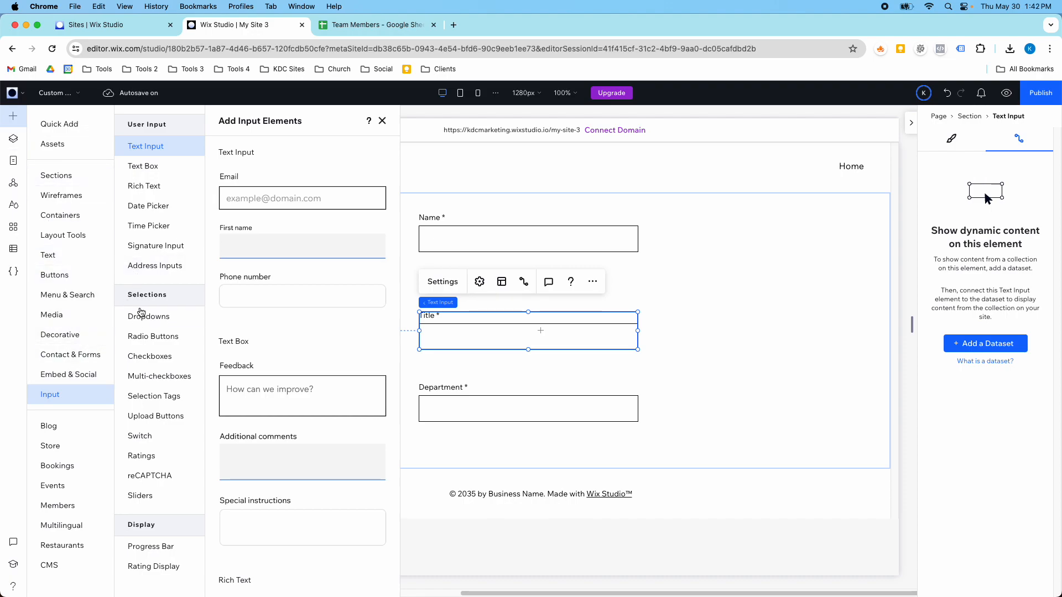
click(164, 419)
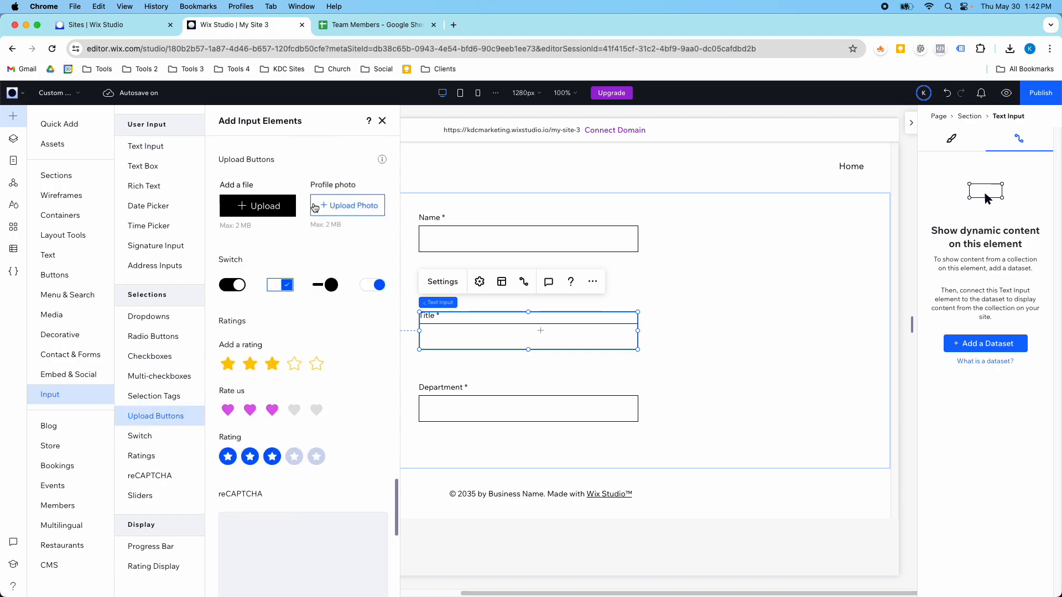
drag(315, 211, 630, 281)
drag(595, 226, 595, 221)
drag(595, 277, 602, 285)
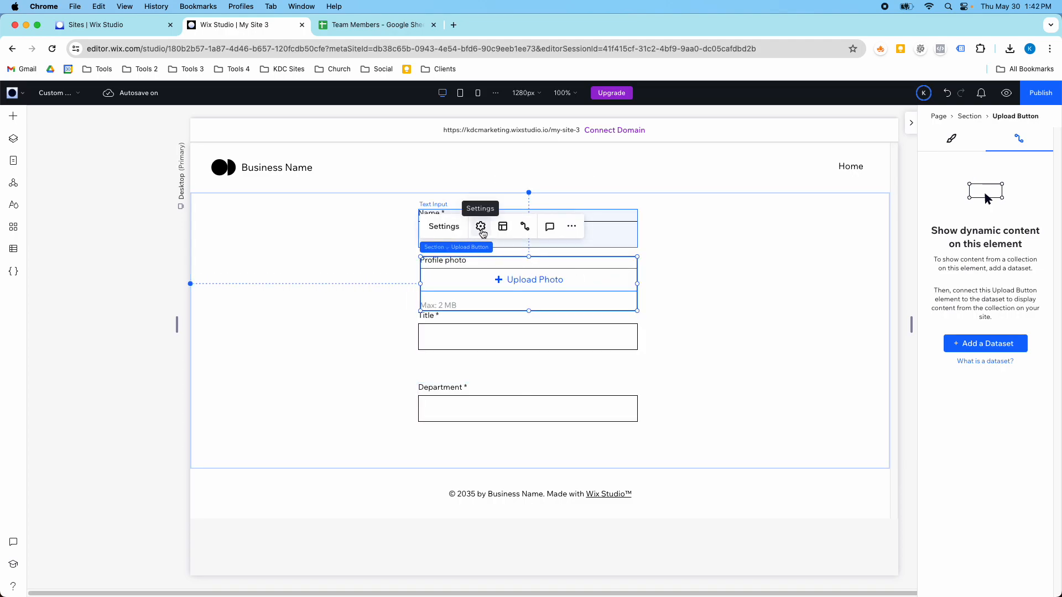
Keep Image as the profile photo upload button's supported file type and make the field required
click(479, 231)
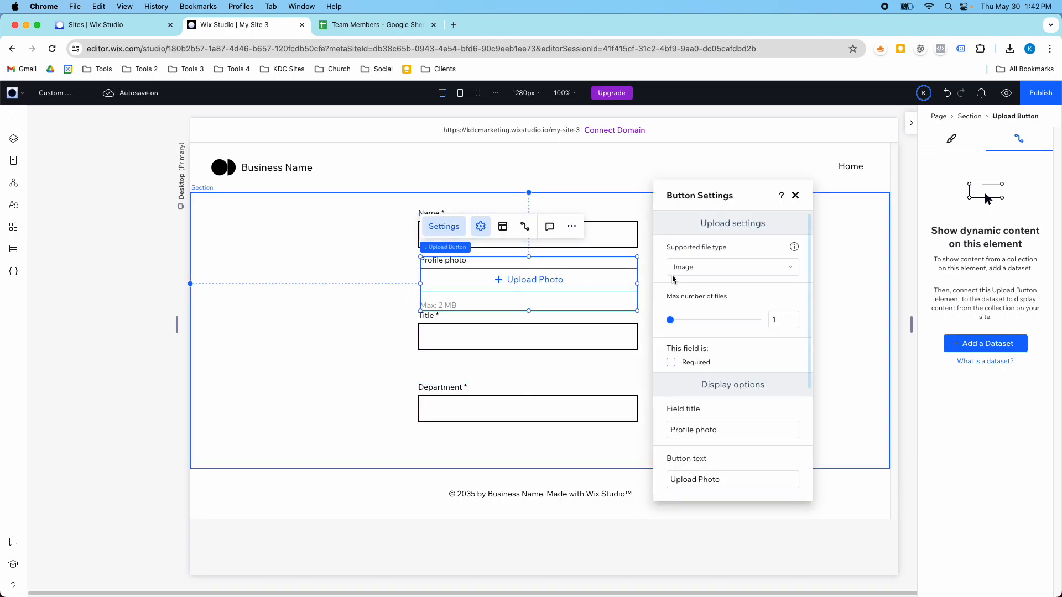
click(686, 270)
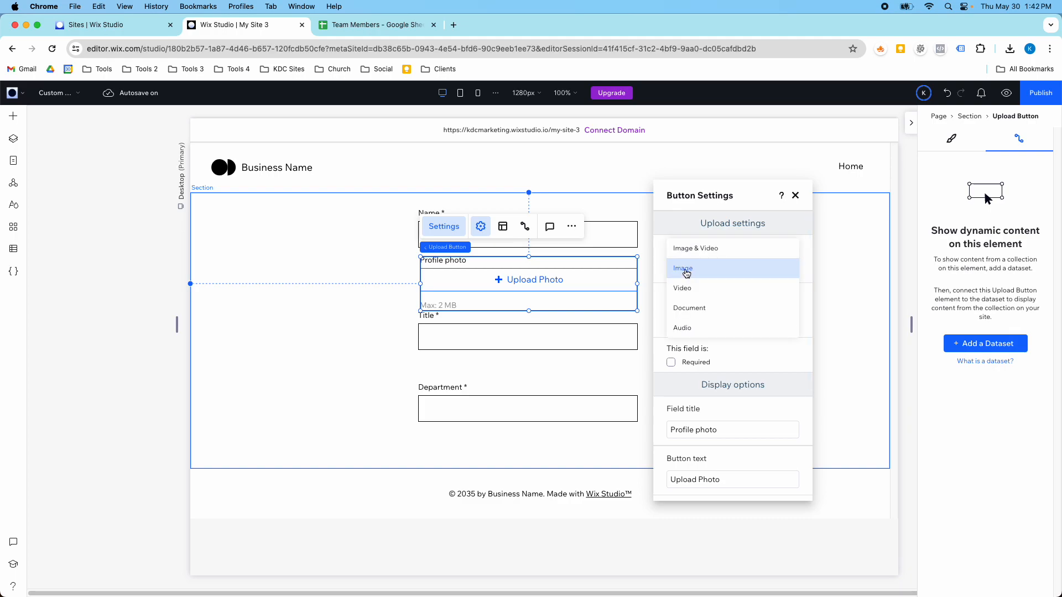
click(686, 273)
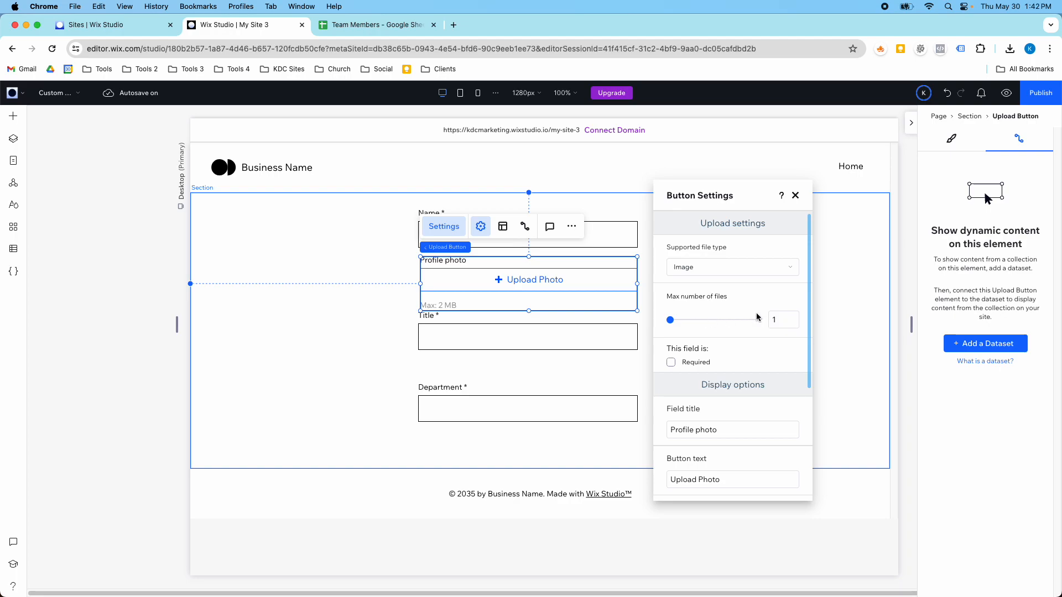
click(671, 362)
Set the upload button's text to "Upload Your Profile Photo", review its remaining display options, and close the settings
scroll(708, 382, down, 2)
scroll(712, 387, down, 2)
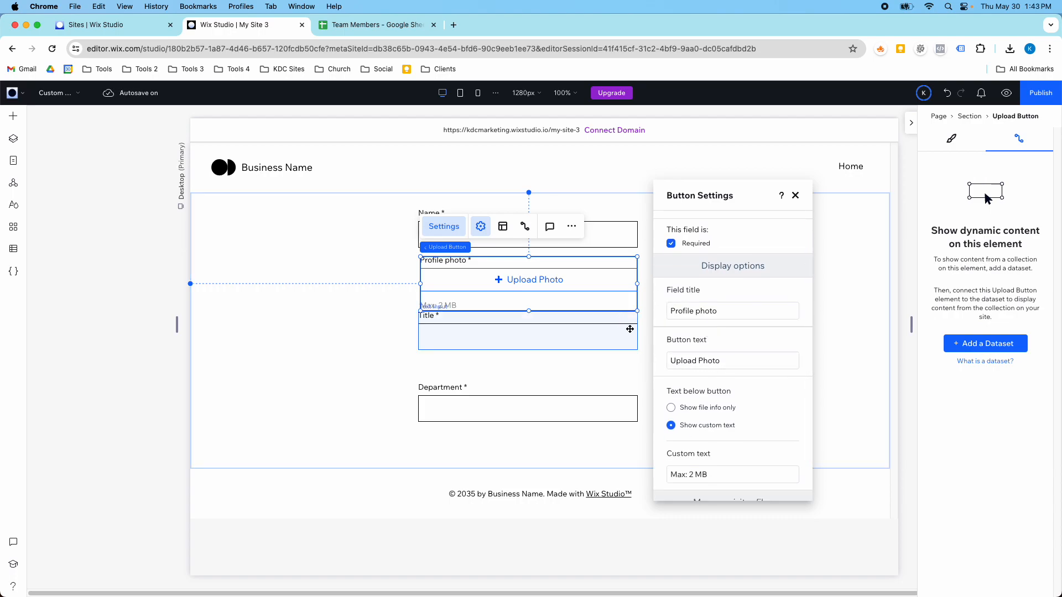
click(711, 364)
click(699, 362)
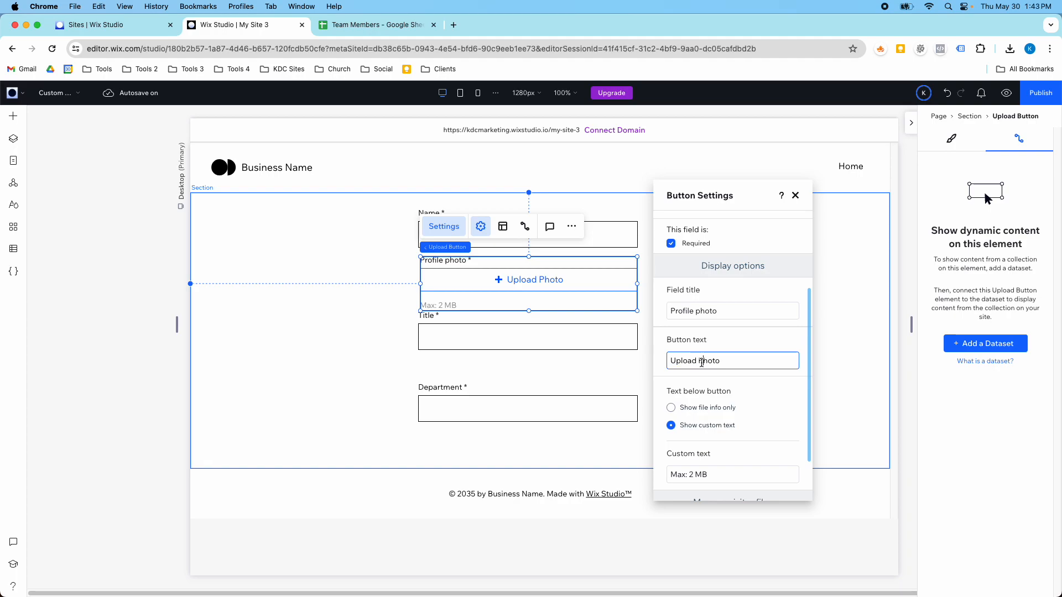
text(Your Profile)
key(Return)
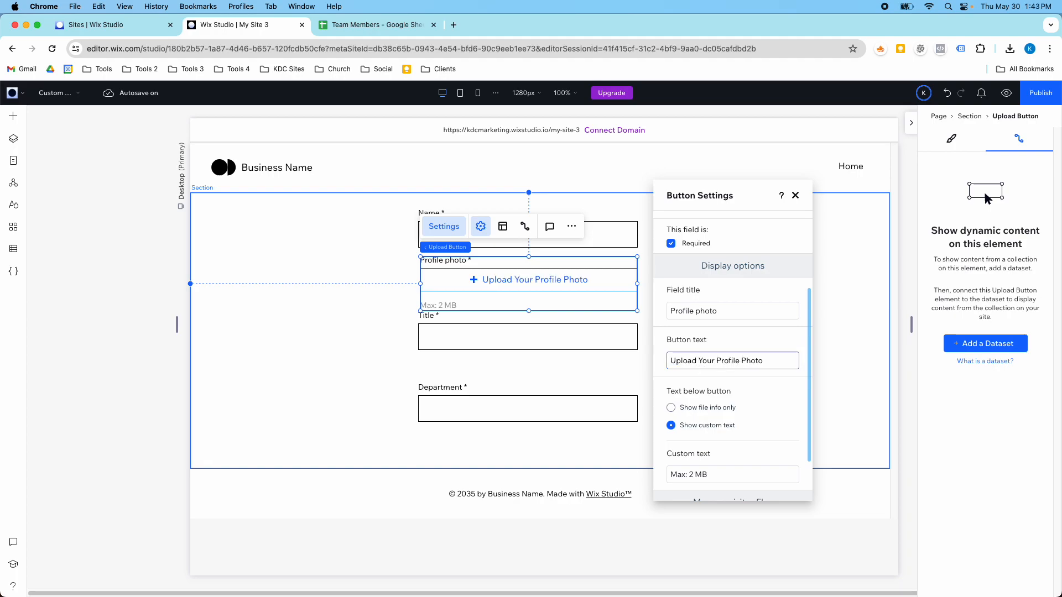
scroll(689, 376, down, 2)
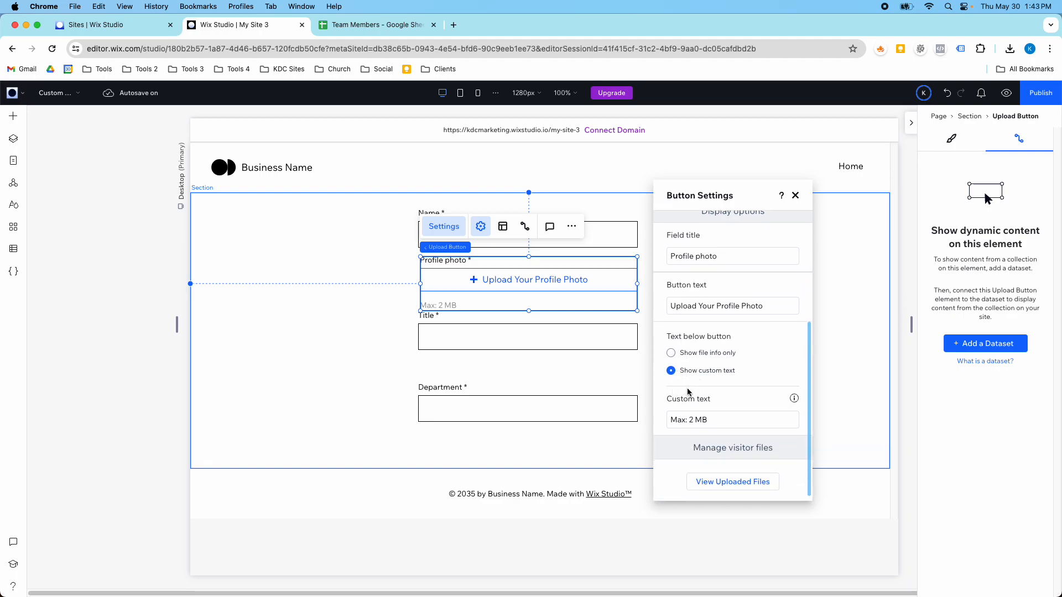
scroll(685, 425, down, 1)
mouse_move(794, 397)
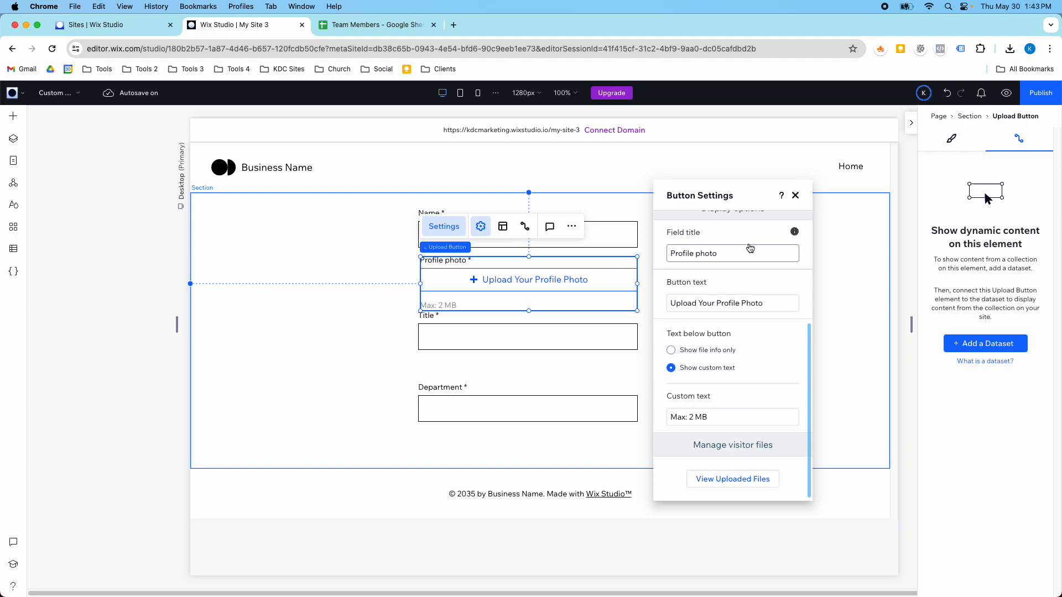
click(795, 195)
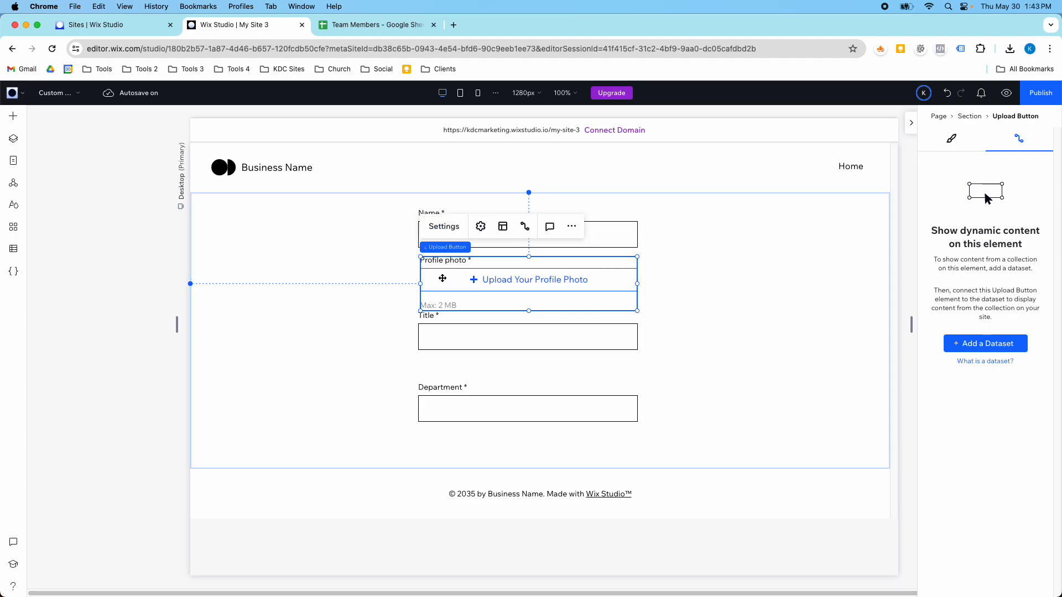
Align the upload button's left edge with the other inputs and move the Title and Department inputs slightly down
drag(420, 282, 418, 283)
drag(479, 330, 476, 343)
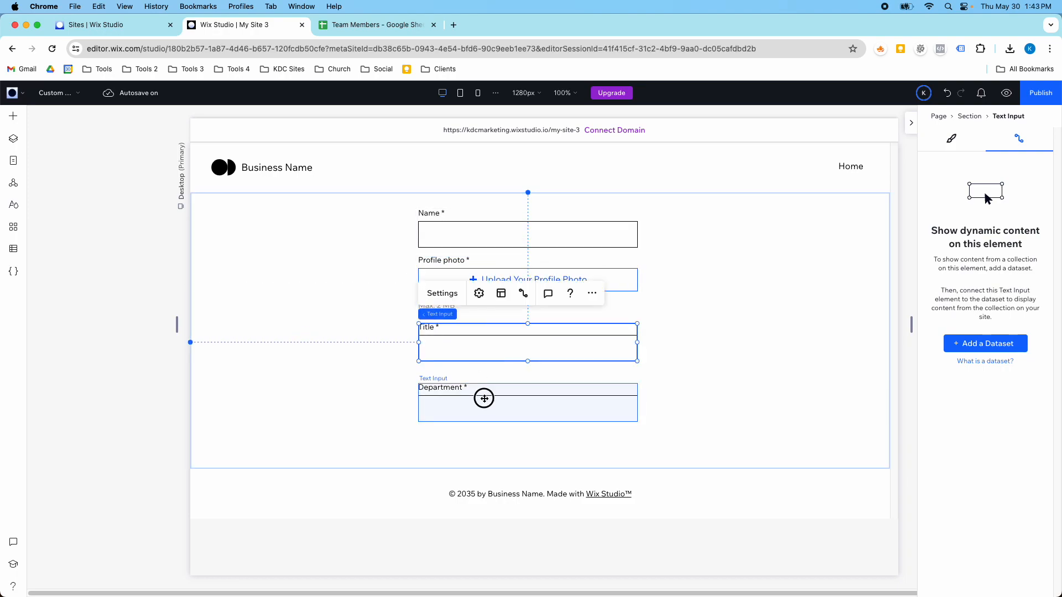
drag(483, 397, 484, 402)
drag(514, 335, 513, 342)
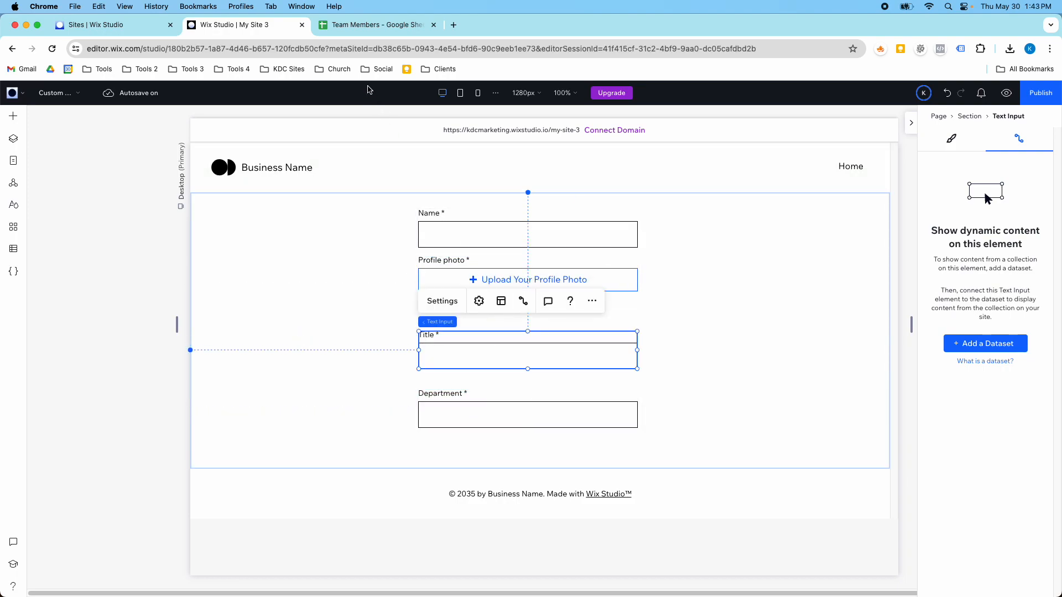
Check the Team Members sheet for remaining fields, and extend the form section downward to a height of about 793 px
click(346, 34)
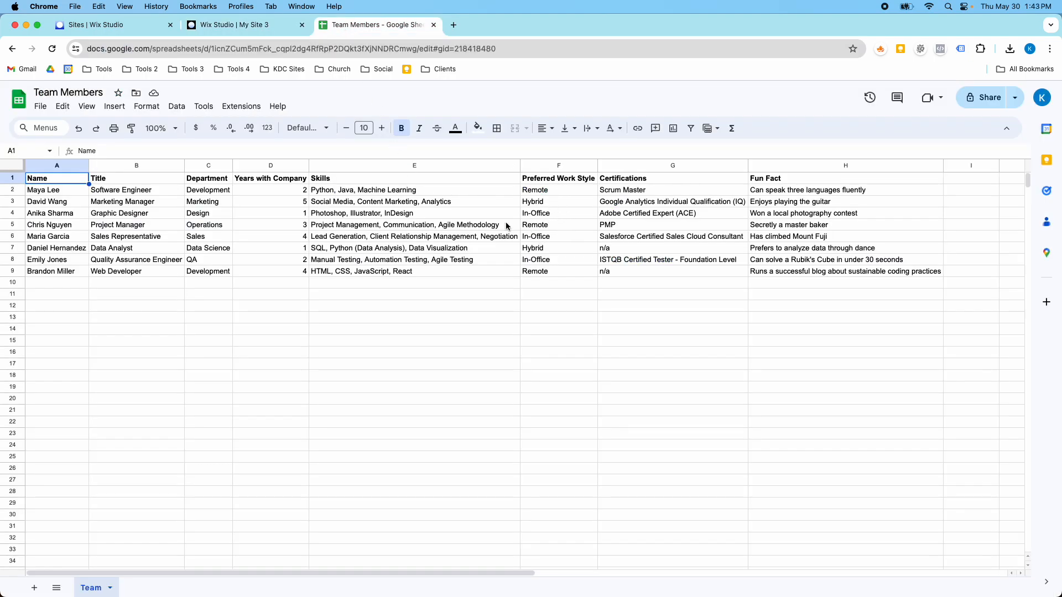
click(214, 26)
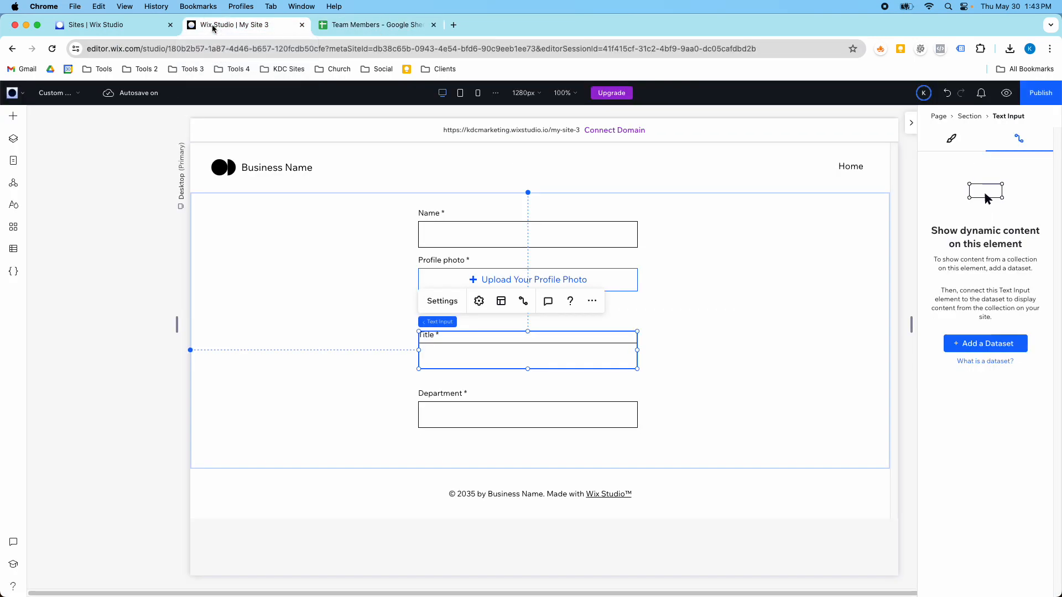
click(497, 462)
drag(486, 470, 430, 540)
scroll(467, 476, down, 3)
scroll(439, 443, up, 2)
scroll(437, 470, down, 2)
scroll(433, 464, down, 2)
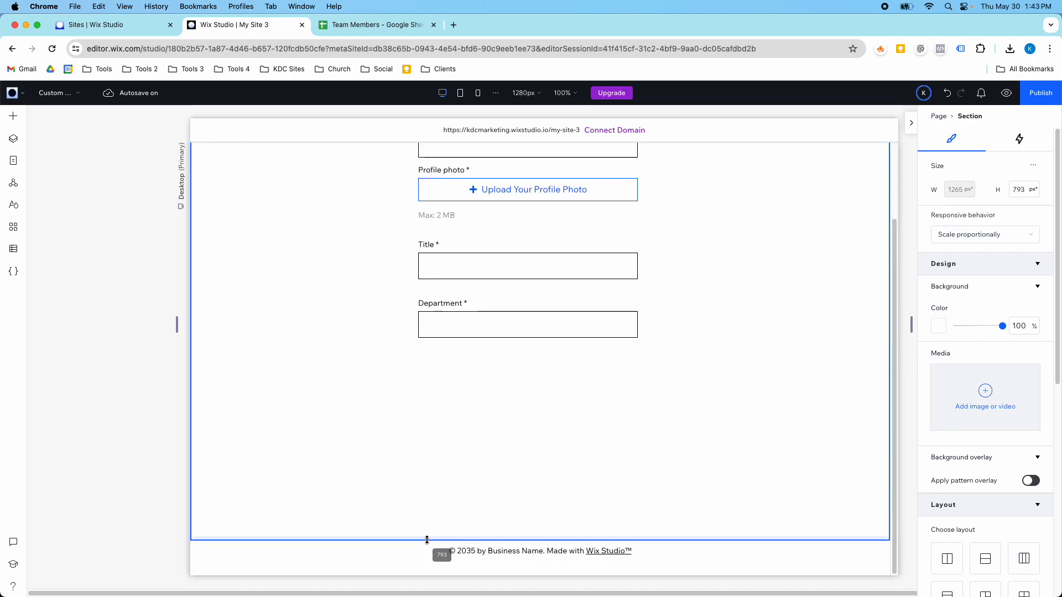
scroll(411, 311, up, 3)
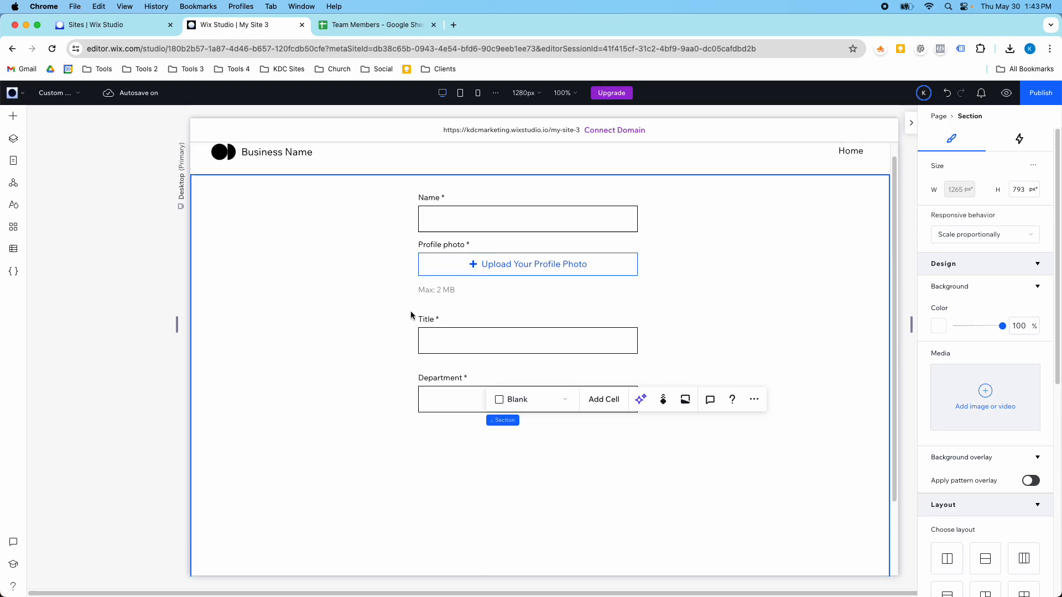
Create a CMS collection from scratch named "Team Members V2" that holds multiple items
click(14, 250)
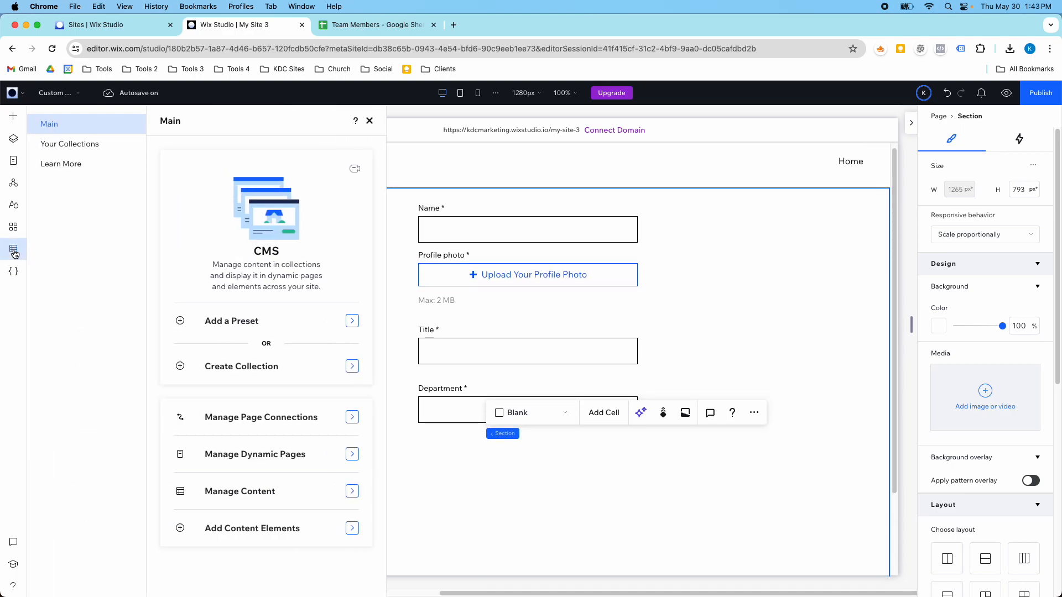
click(70, 145)
click(273, 560)
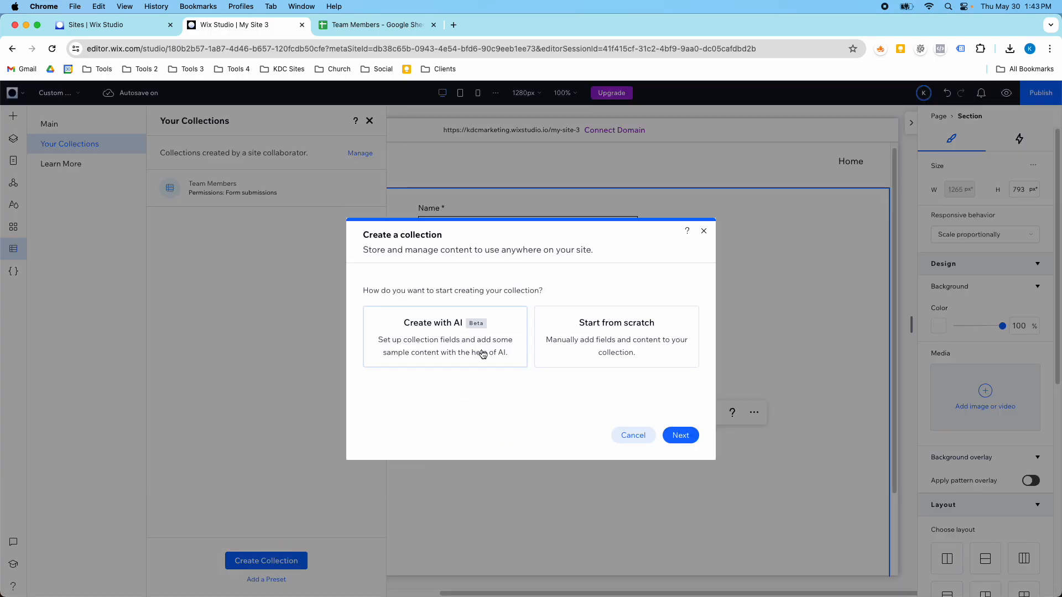
click(580, 358)
click(679, 435)
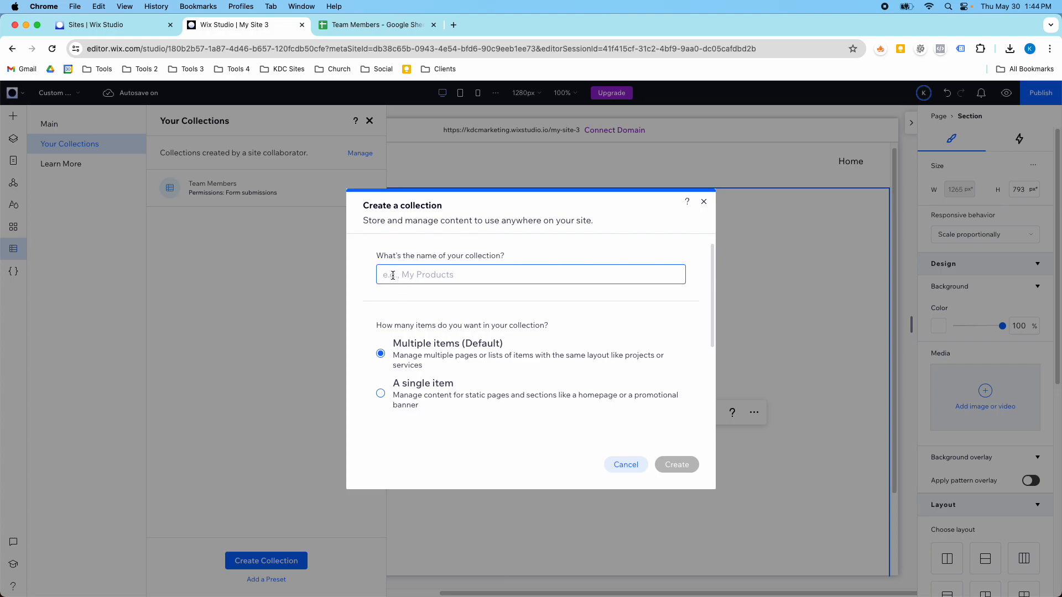
text(Team Members V2)
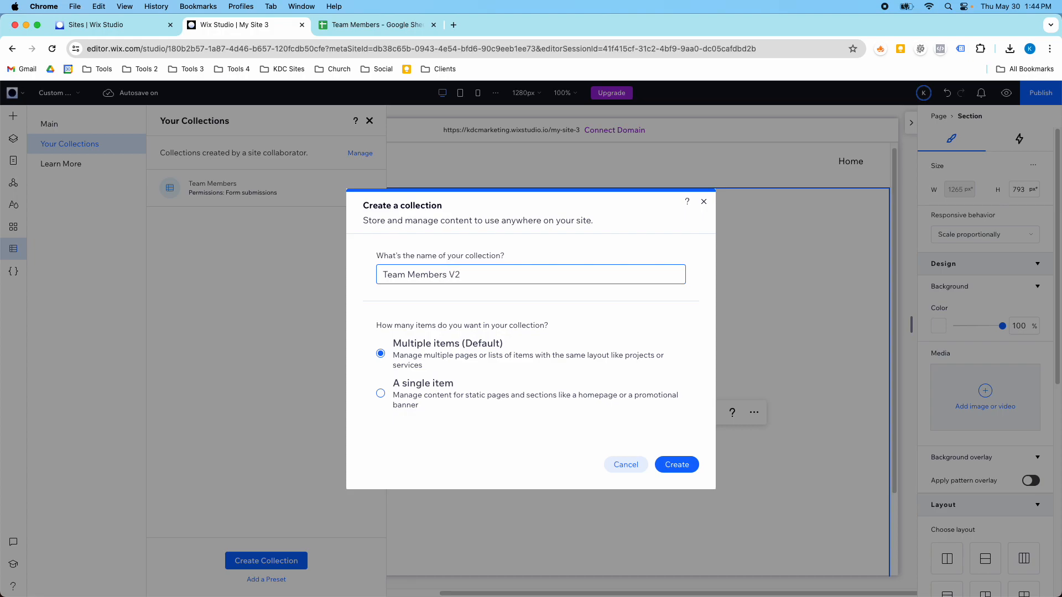
click(661, 463)
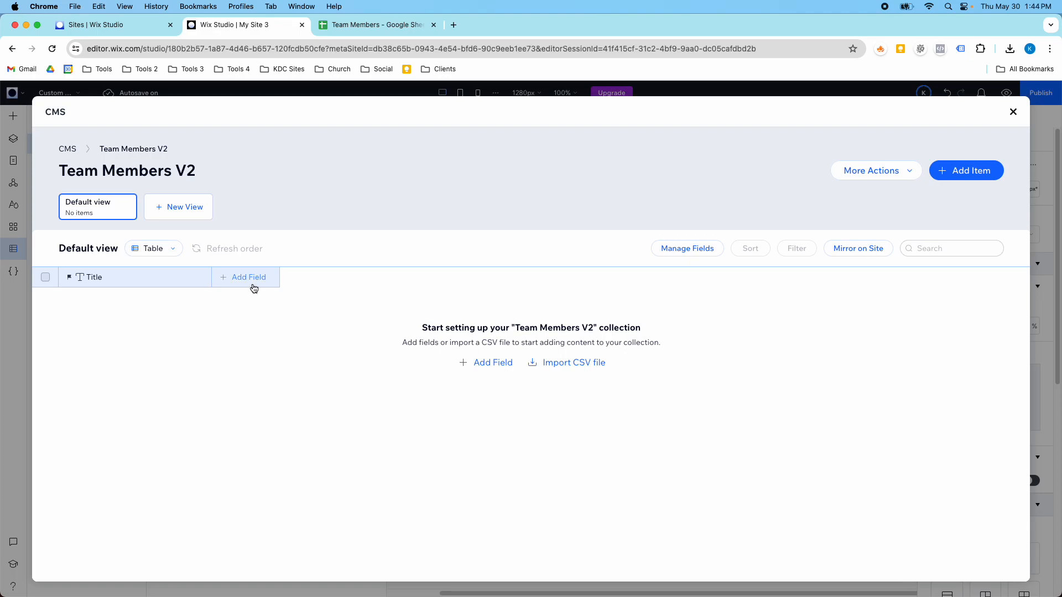
Examine the field types available for a new collection field, from essentials to JavaScript types, and cancel without adding one
click(271, 276)
scroll(467, 305, down, 1)
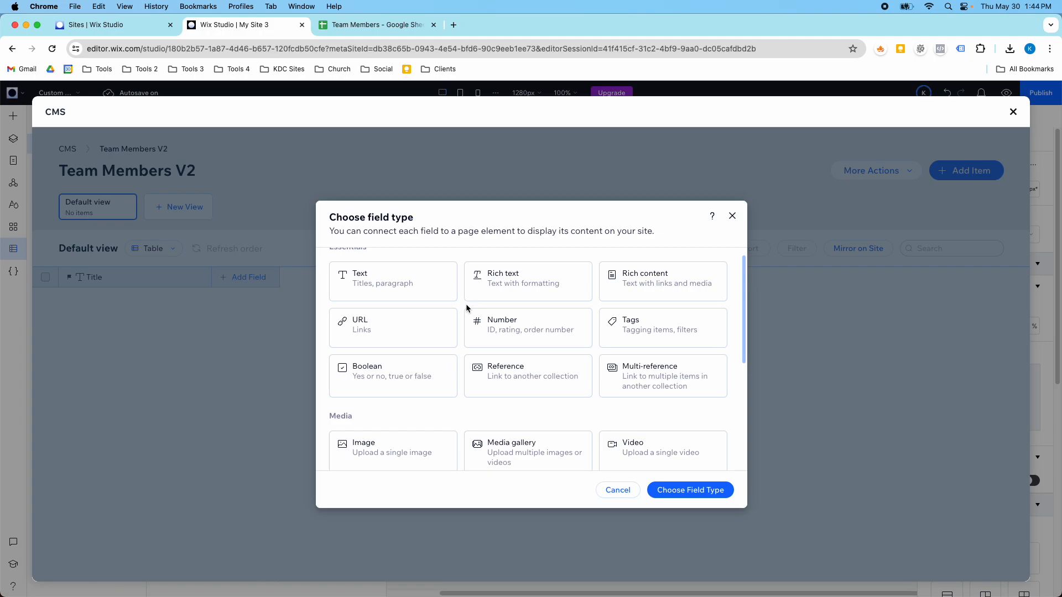
scroll(466, 303, down, 1)
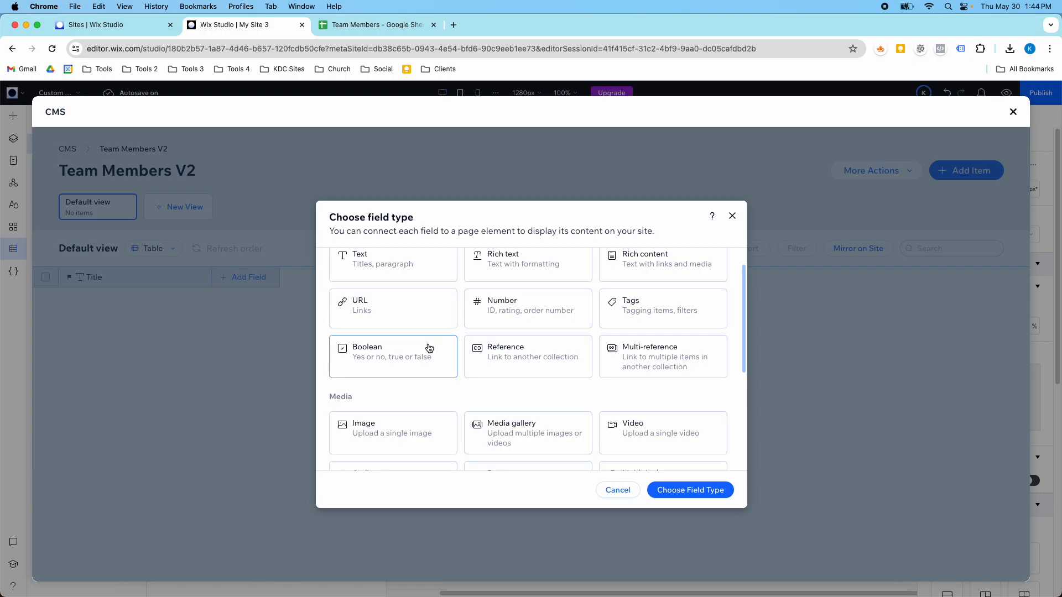
scroll(474, 341, down, 8)
scroll(458, 351, down, 4)
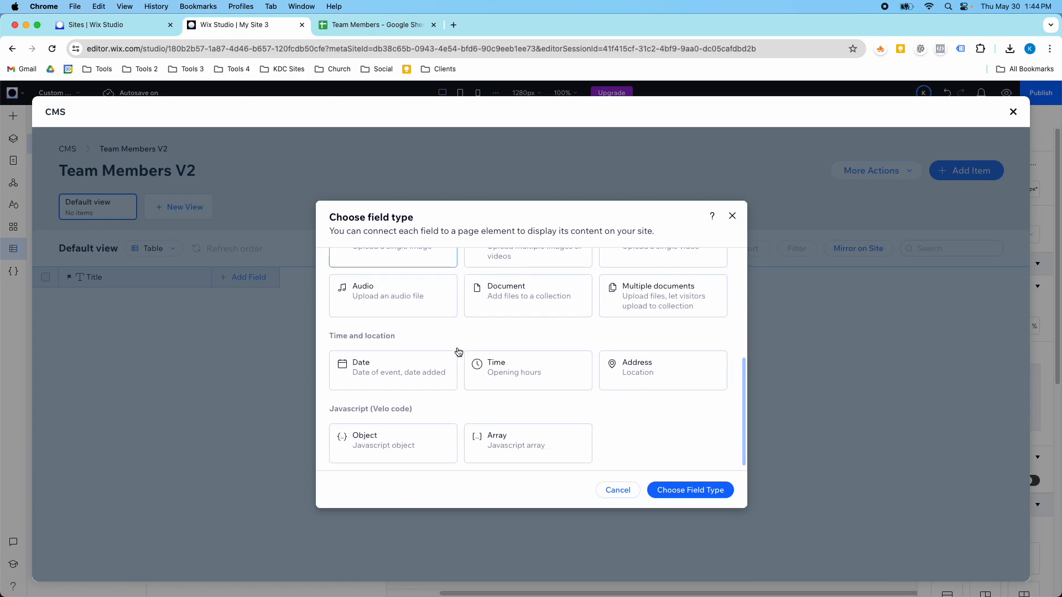
scroll(450, 356, down, 1)
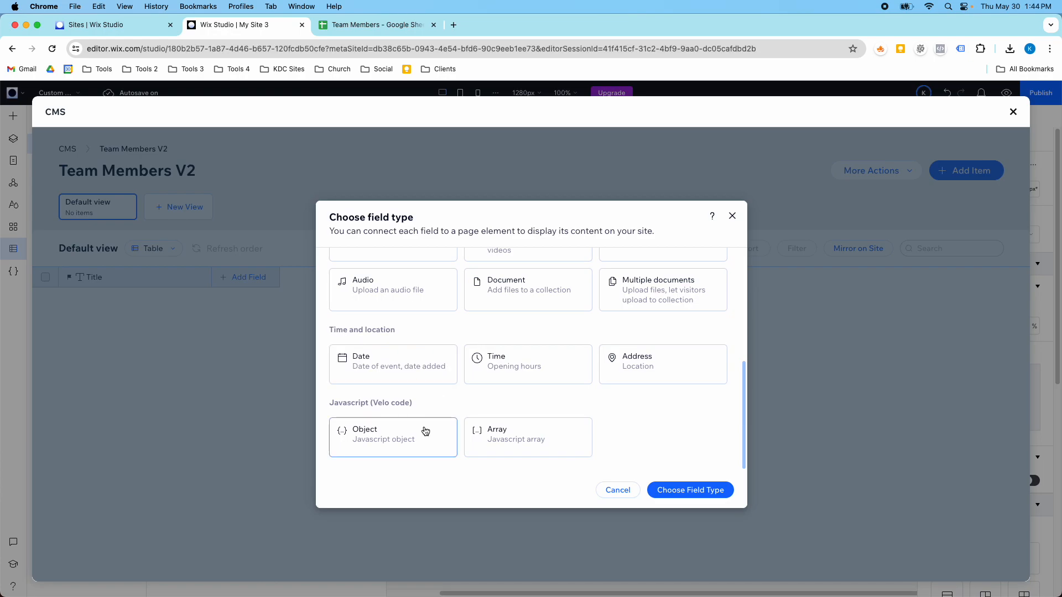
scroll(426, 430, up, 12)
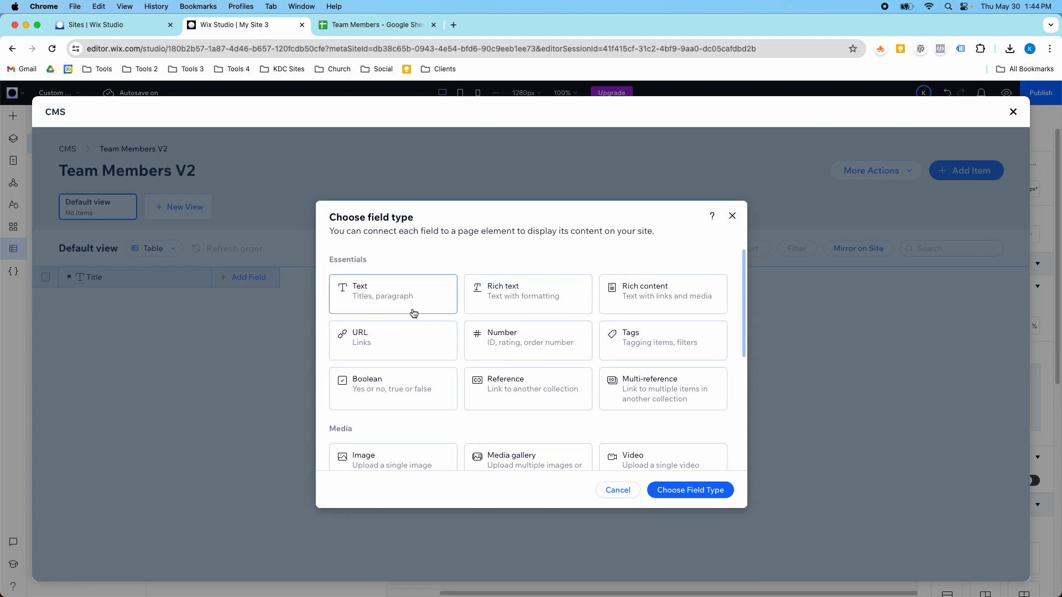
click(625, 495)
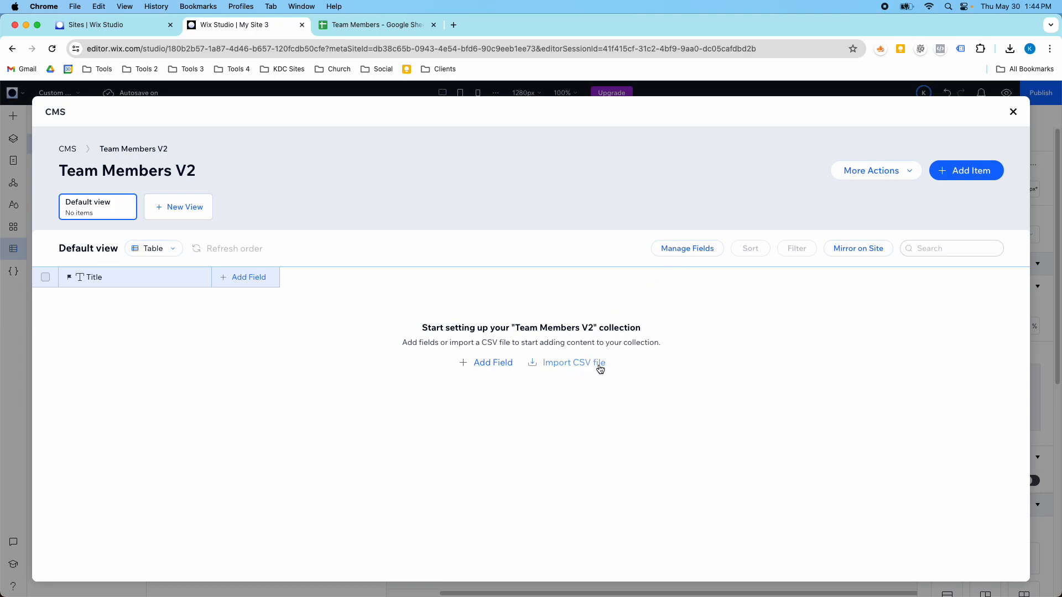
Start an item import for the Team Members V2 collection, and download the Team Members sheet from Google Sheets as comma-separated values (.csv)
click(891, 176)
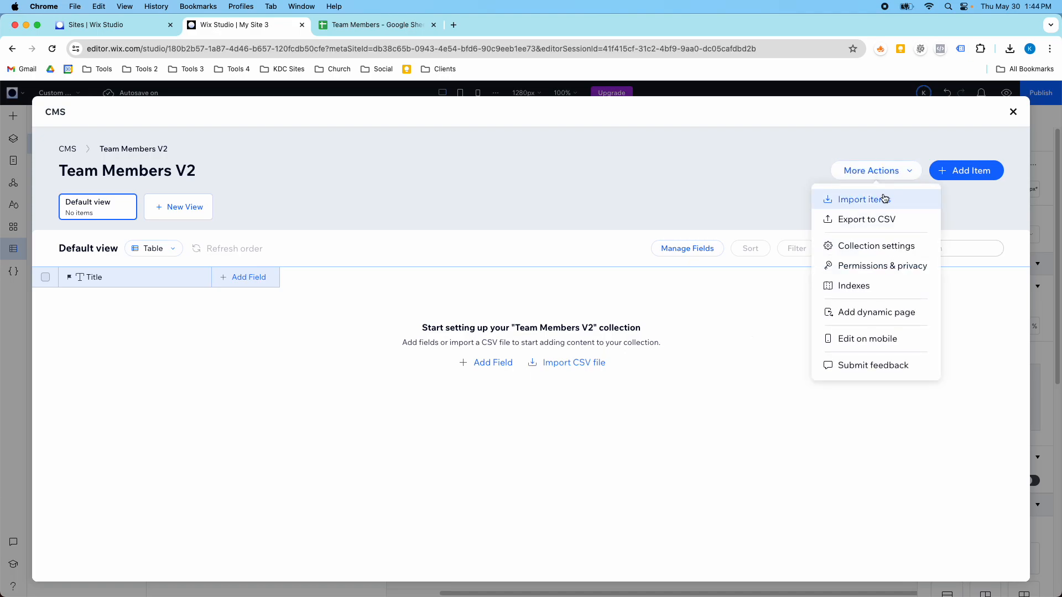
click(884, 200)
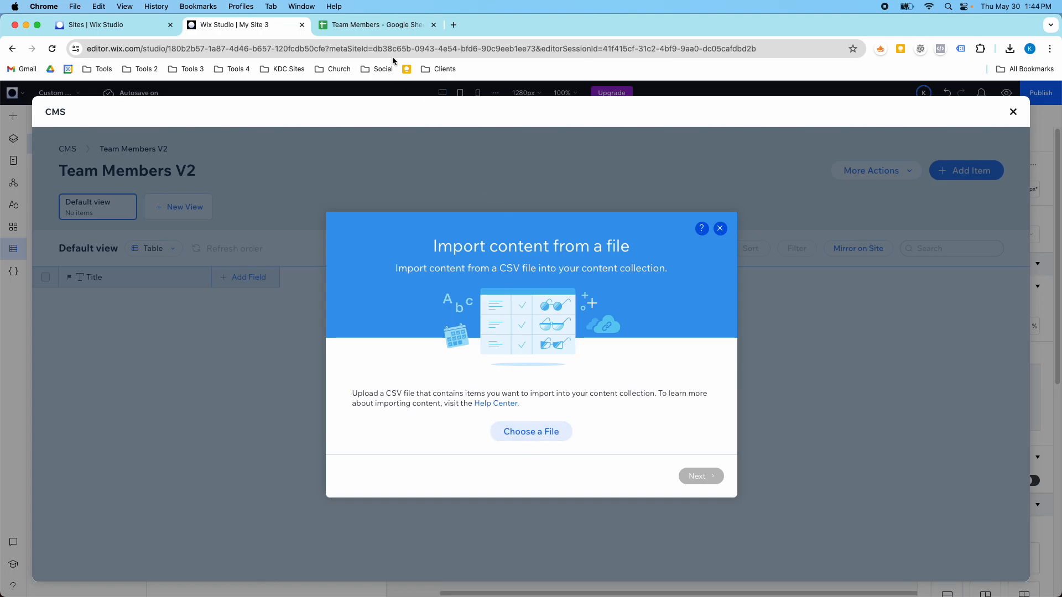
click(377, 26)
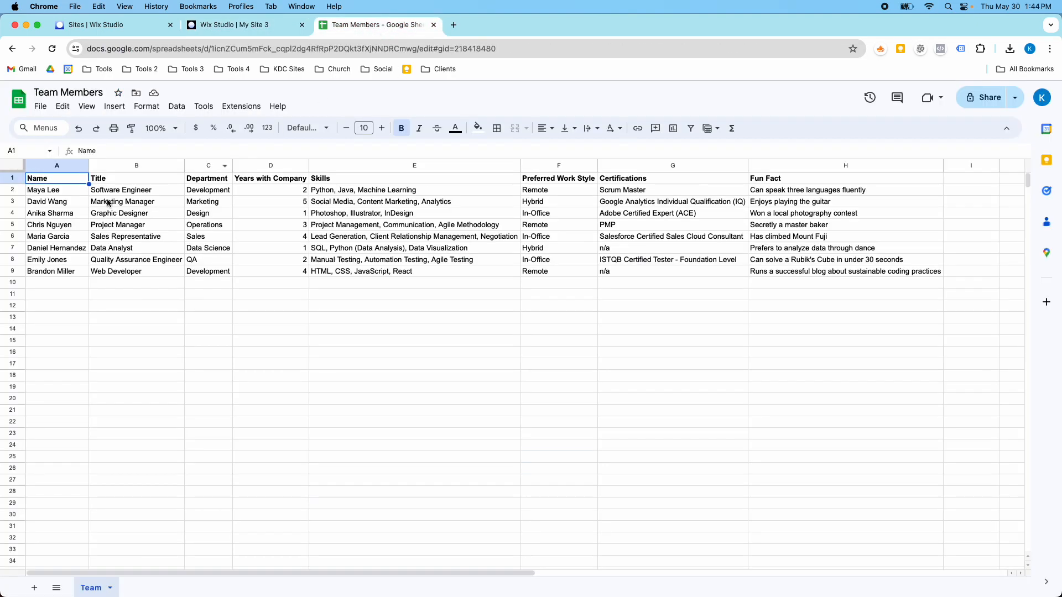
click(37, 107)
mouse_move(181, 242)
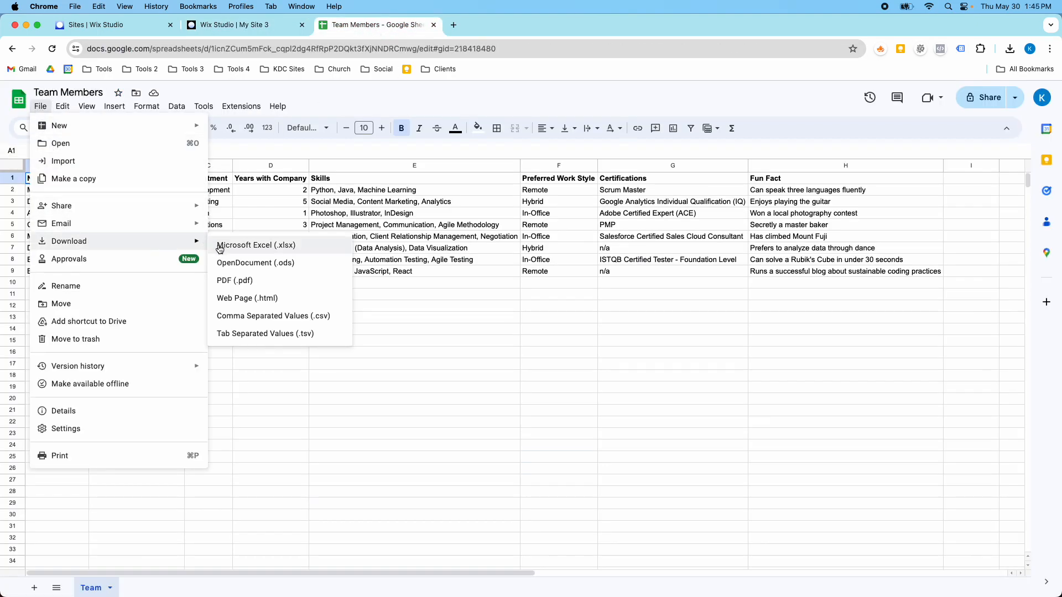
click(265, 315)
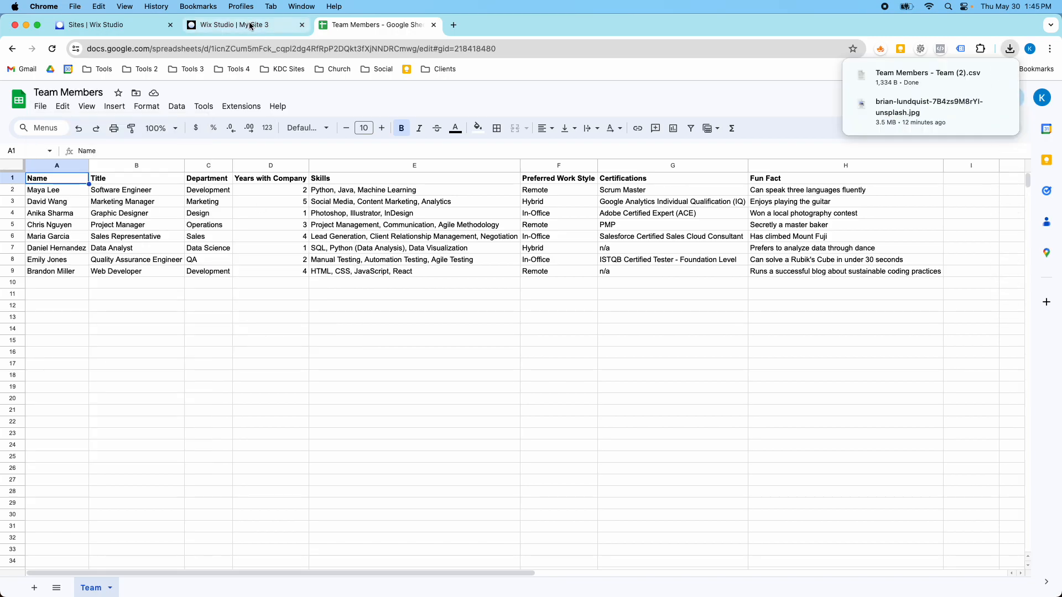
Return to the Wix Studio import and load the downloaded file "Team Members - Team (2).csv"
click(250, 26)
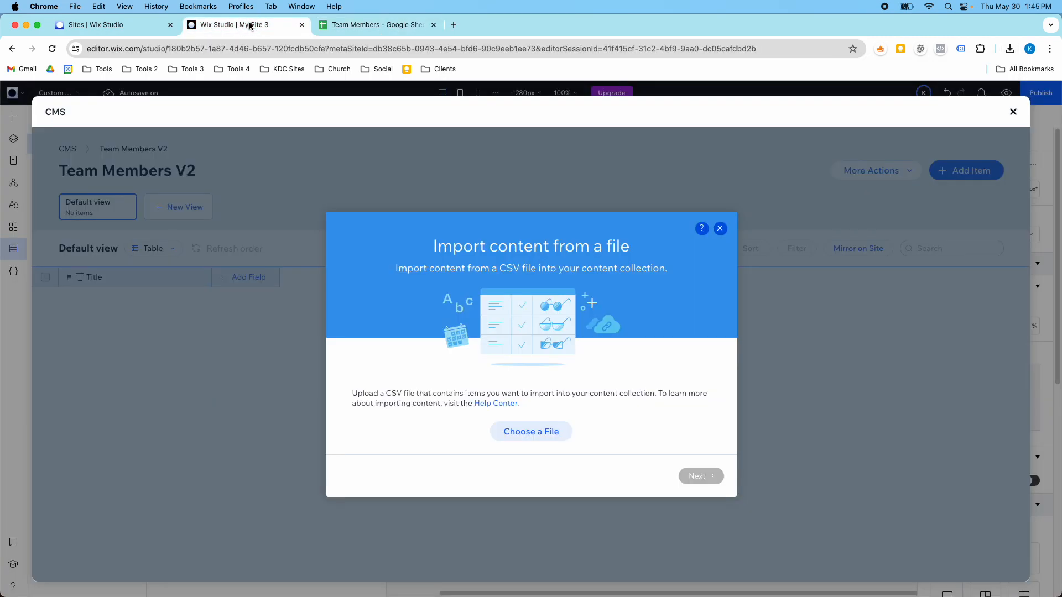
click(536, 435)
click(455, 161)
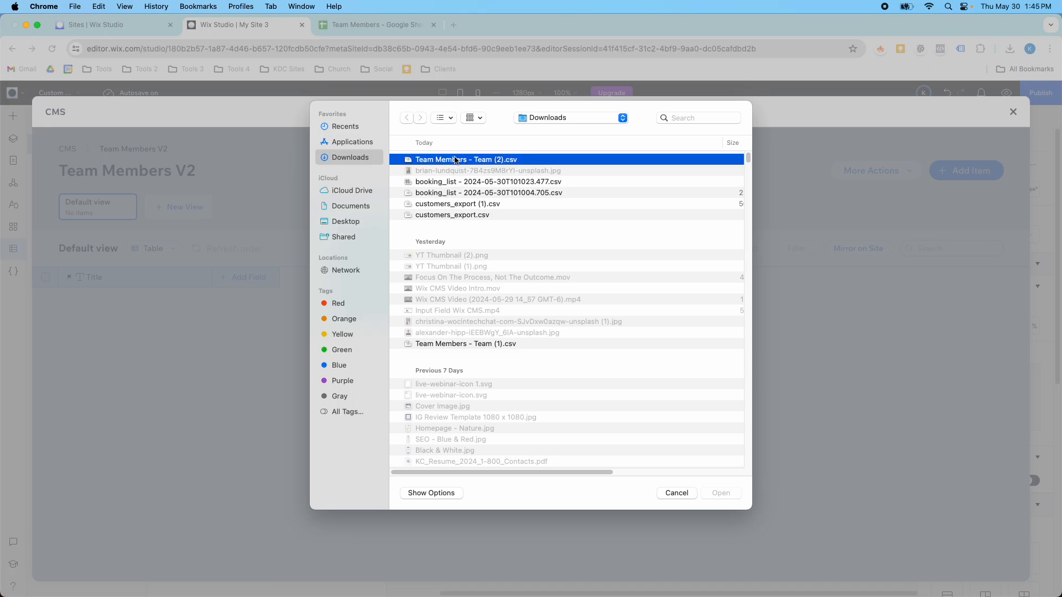
click(723, 495)
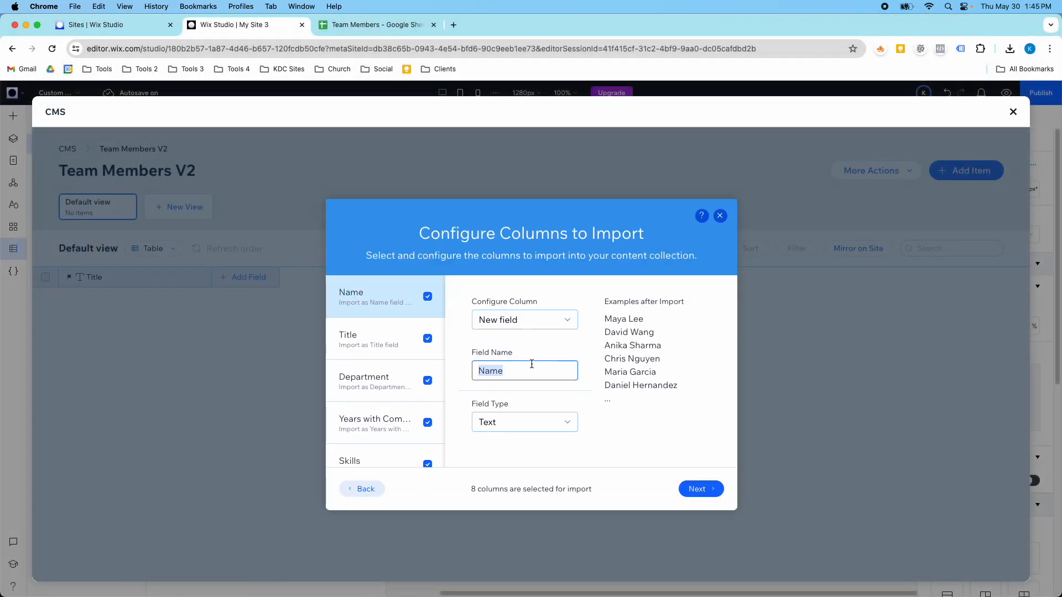
Review how the CSV columns, from Name to Fun Fact, map to collection fields and which field types they use
click(391, 348)
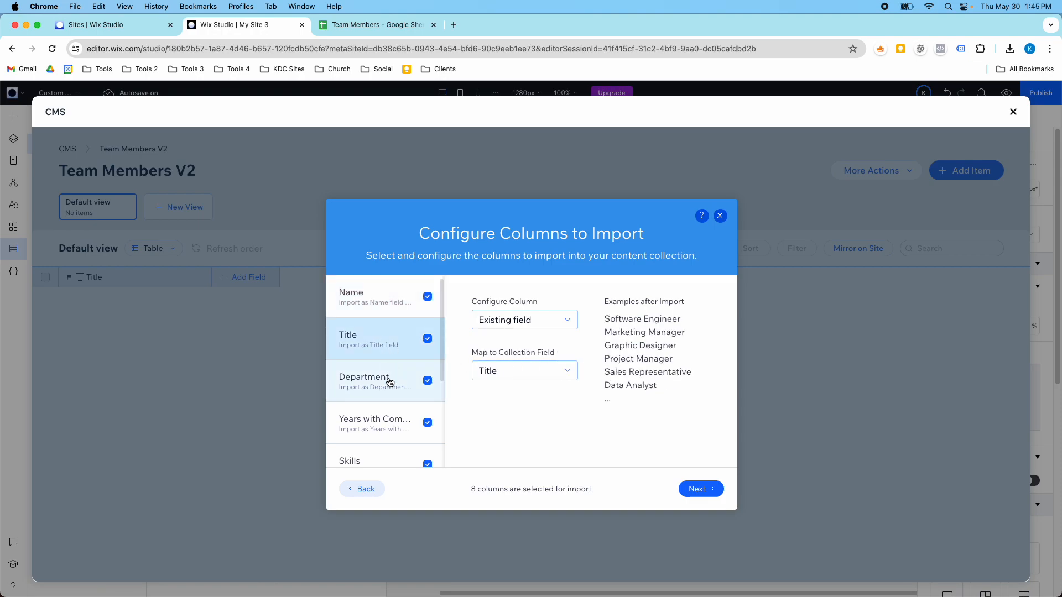
click(391, 382)
click(391, 419)
scroll(387, 425, down, 2)
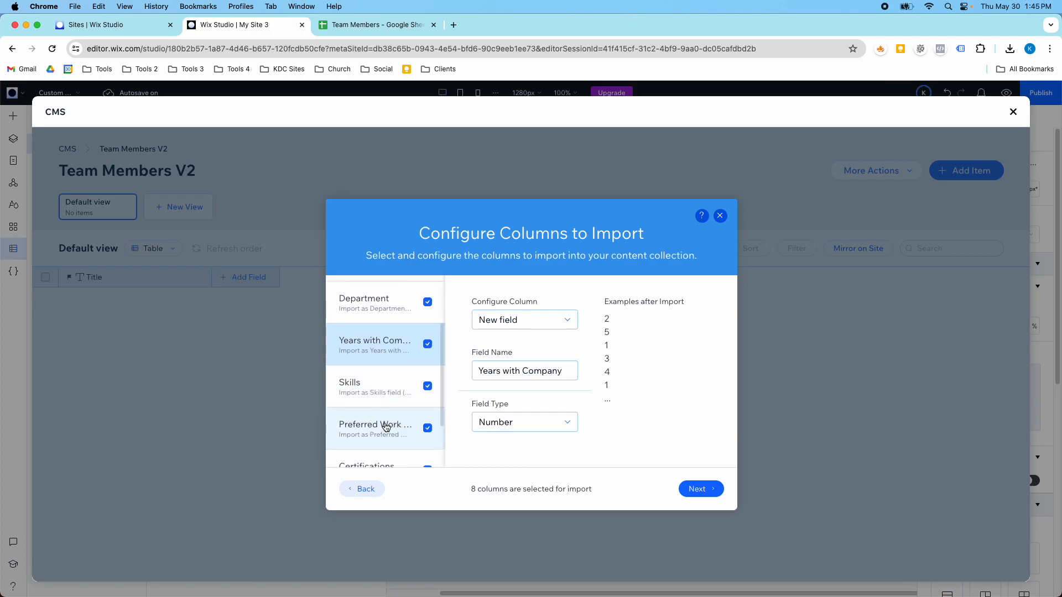
scroll(379, 399, down, 2)
click(500, 425)
click(499, 429)
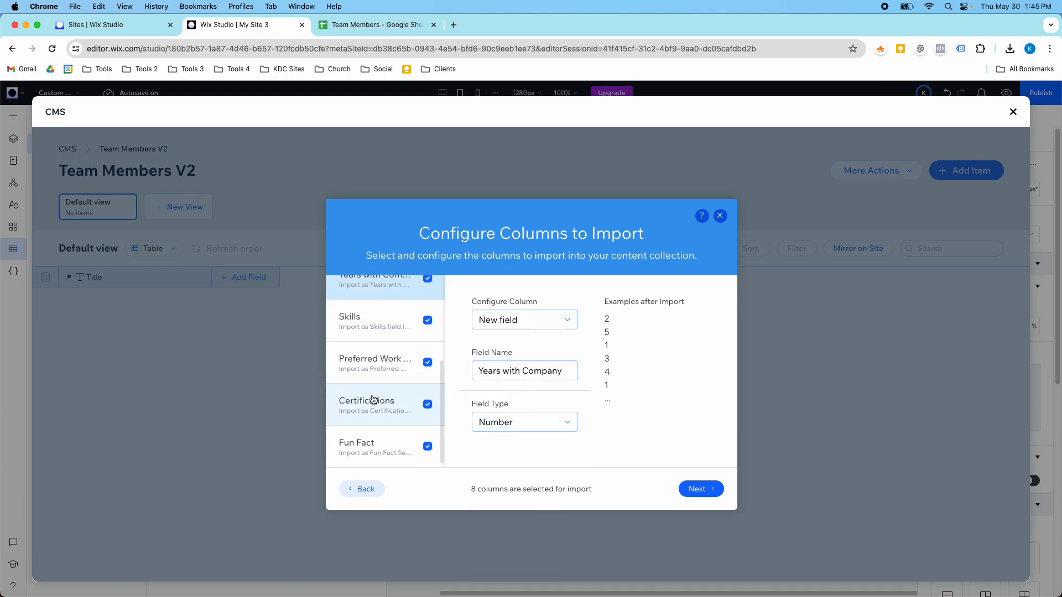
scroll(381, 424, up, 5)
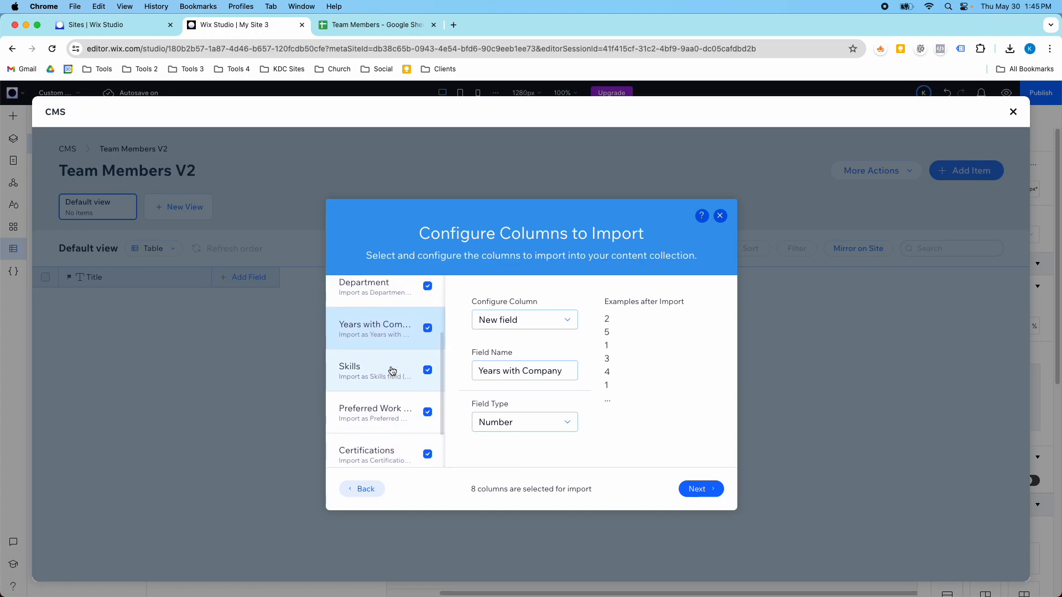
click(394, 371)
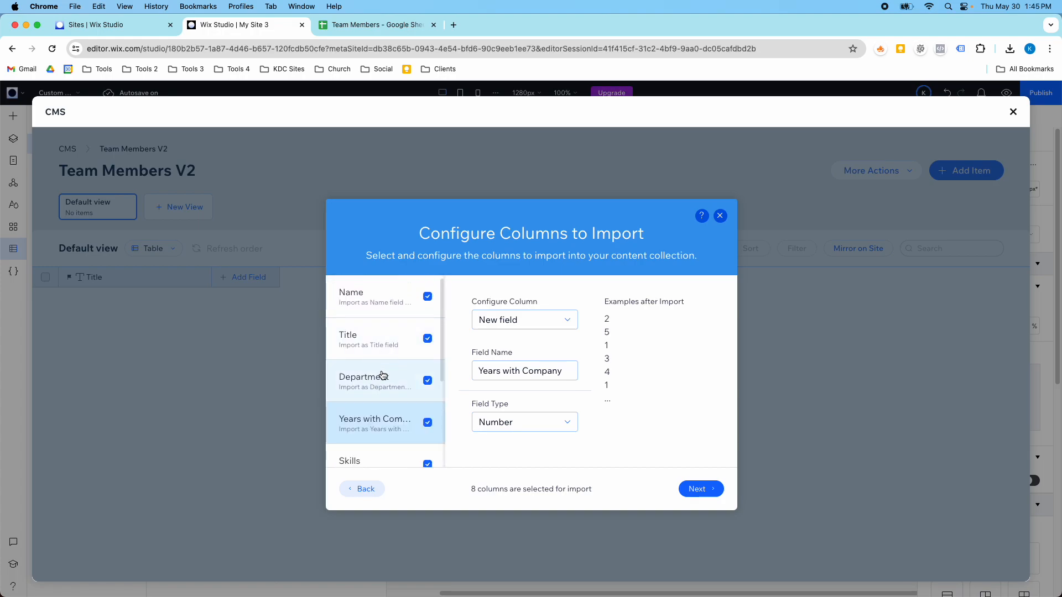
click(357, 324)
click(367, 303)
click(369, 337)
scroll(371, 423, down, 3)
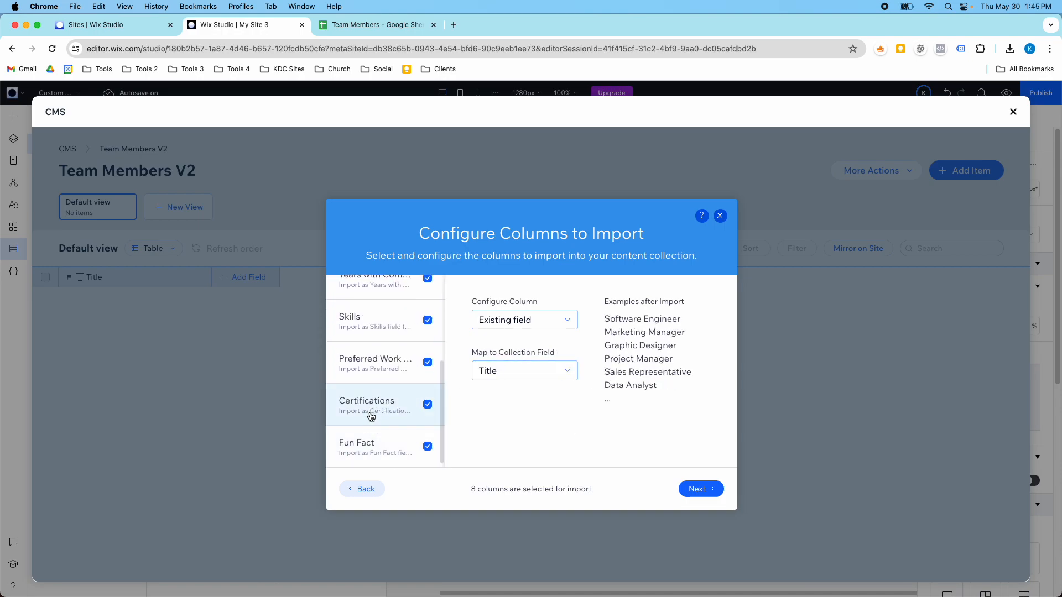
click(367, 438)
Accept the column configuration, check the file import review, and import all the CSV columns into the collection
click(706, 491)
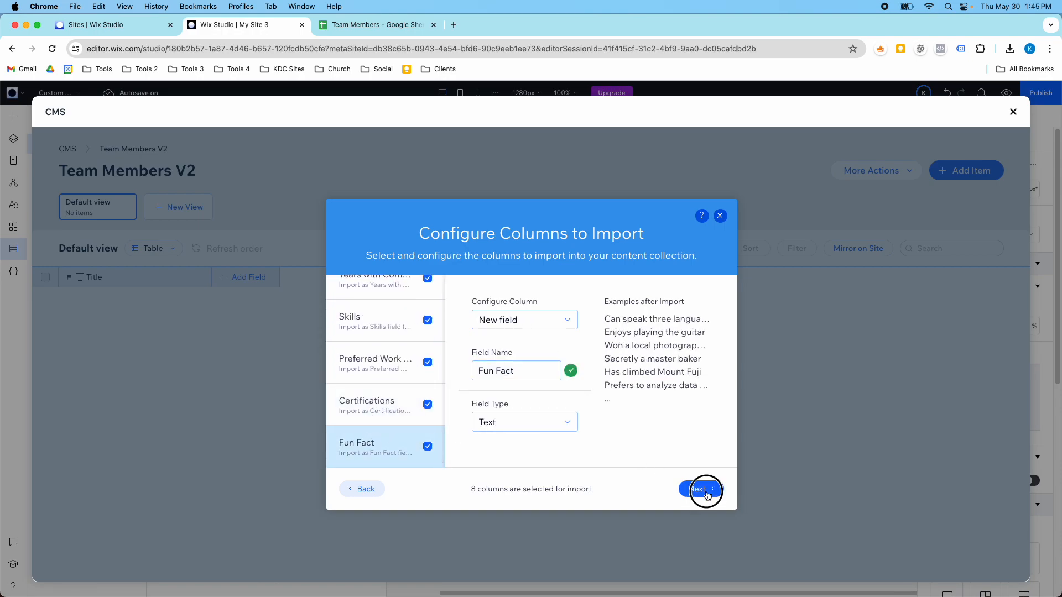
scroll(562, 409, down, 5)
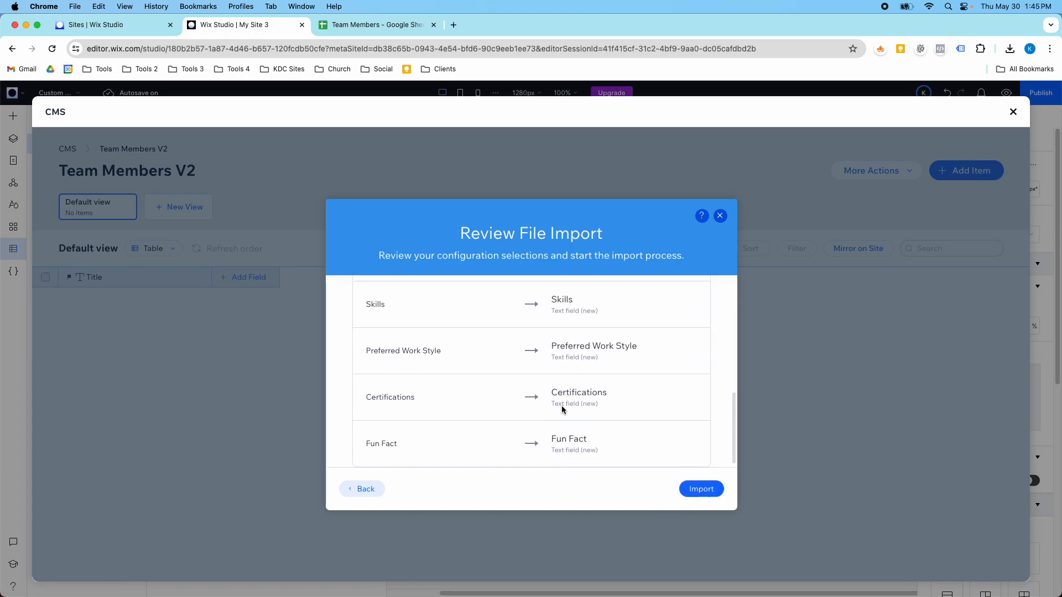
scroll(542, 376, up, 8)
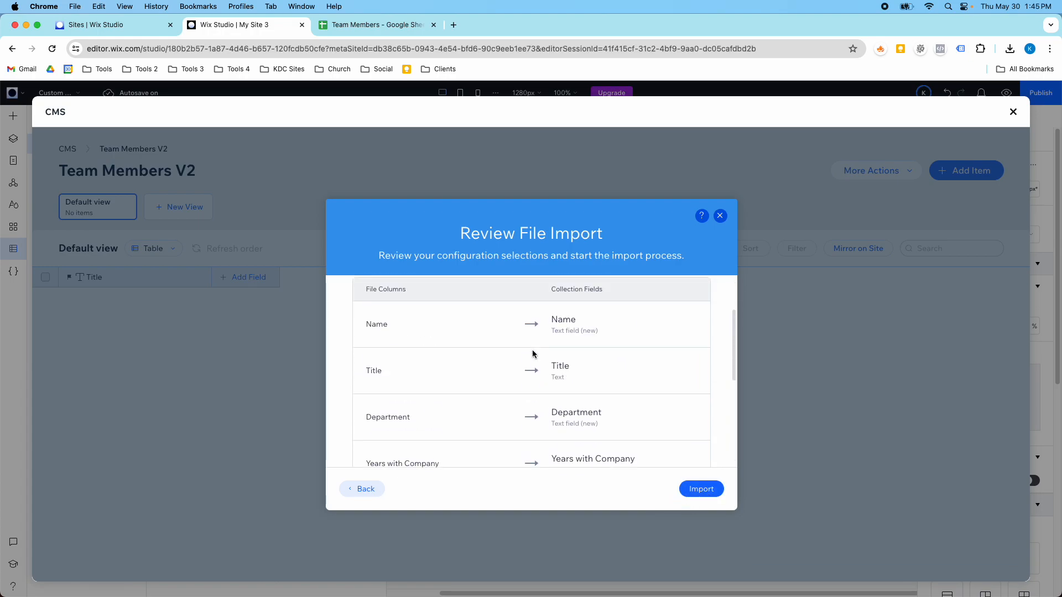
click(700, 489)
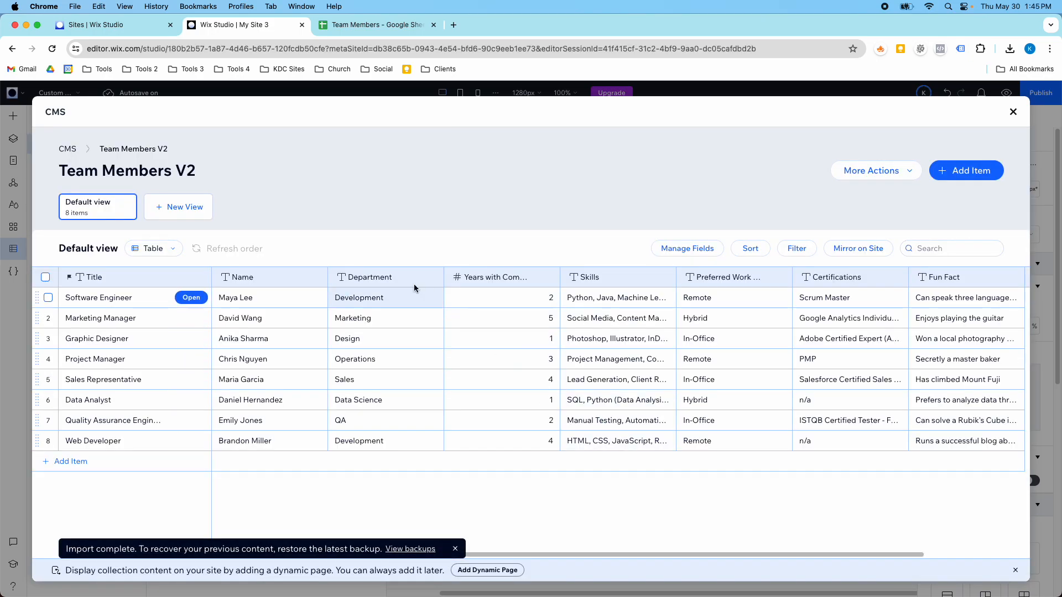
Compare the columns of the Team Members Google Sheet with the fields imported into the Wix Studio collection
click(365, 24)
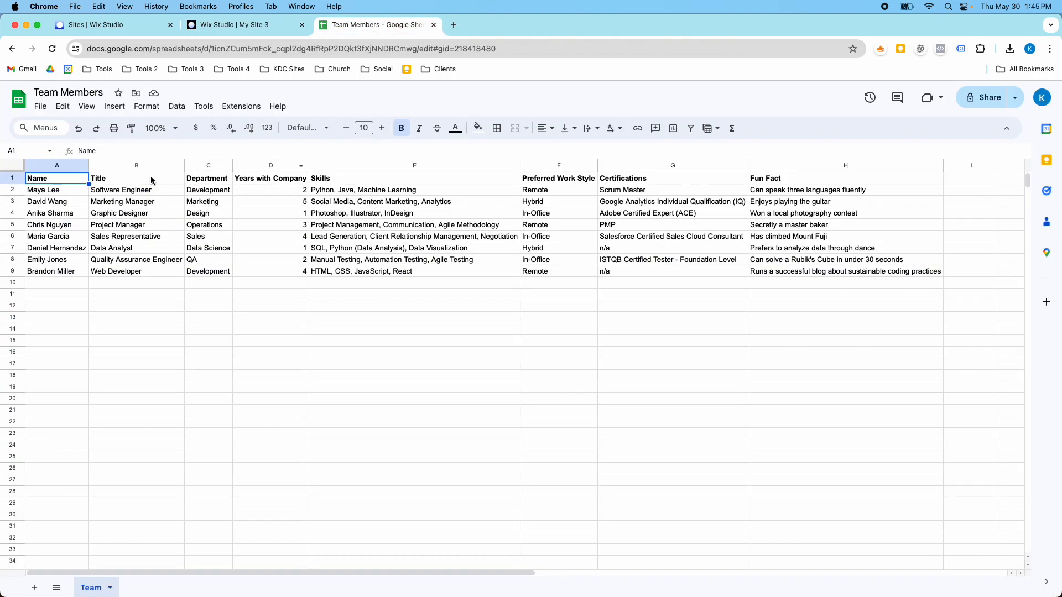
click(227, 25)
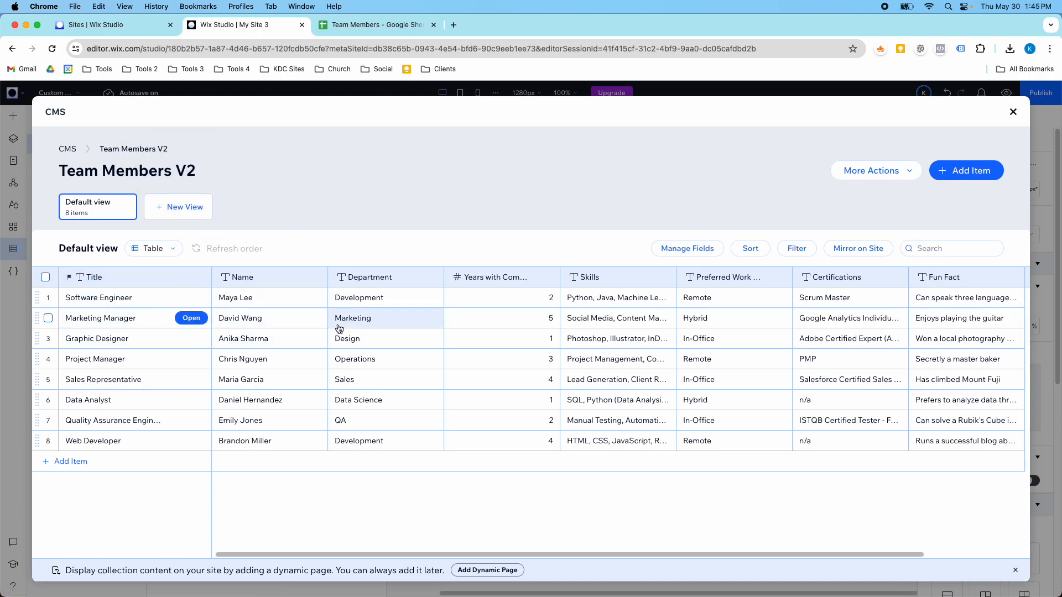
scroll(498, 331, right, 4)
scroll(499, 331, right, 1)
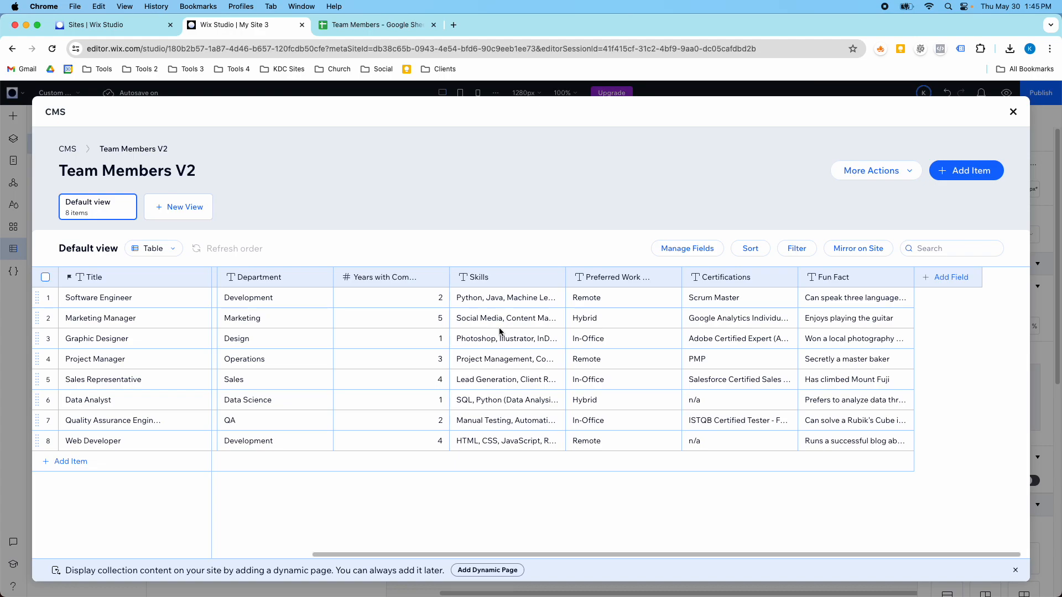
scroll(499, 331, left, 2)
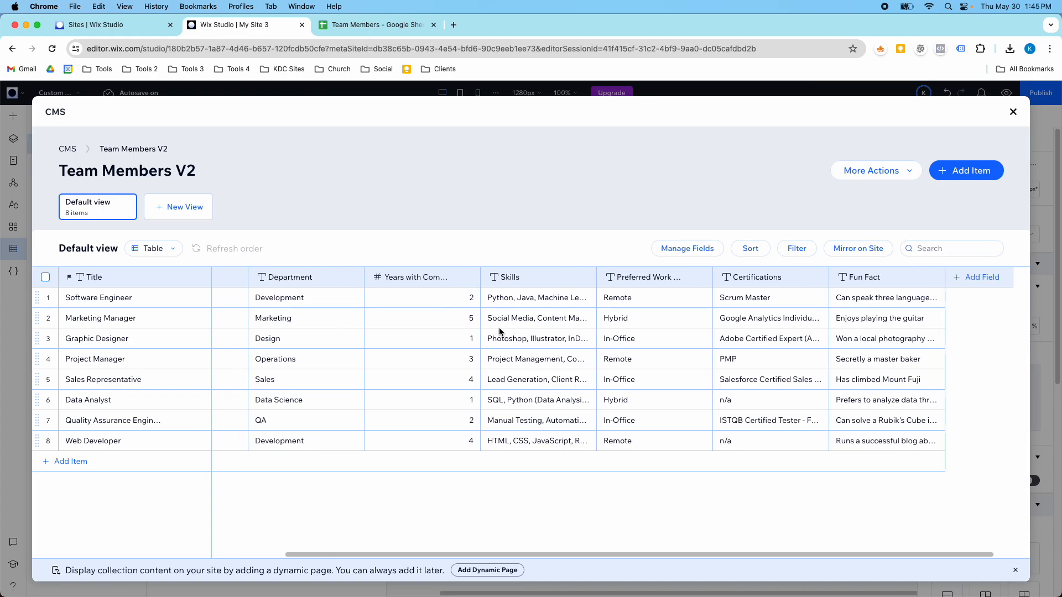
scroll(499, 331, left, 3)
scroll(498, 331, right, 5)
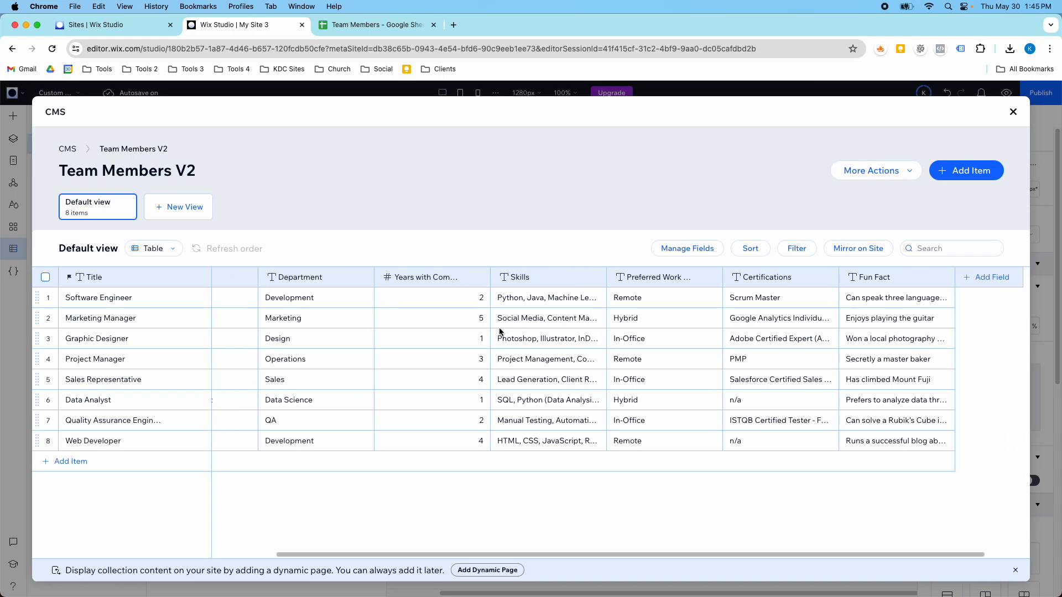
Add an Image field named "Profile Image" to the collection and place its column directly after Name
click(926, 280)
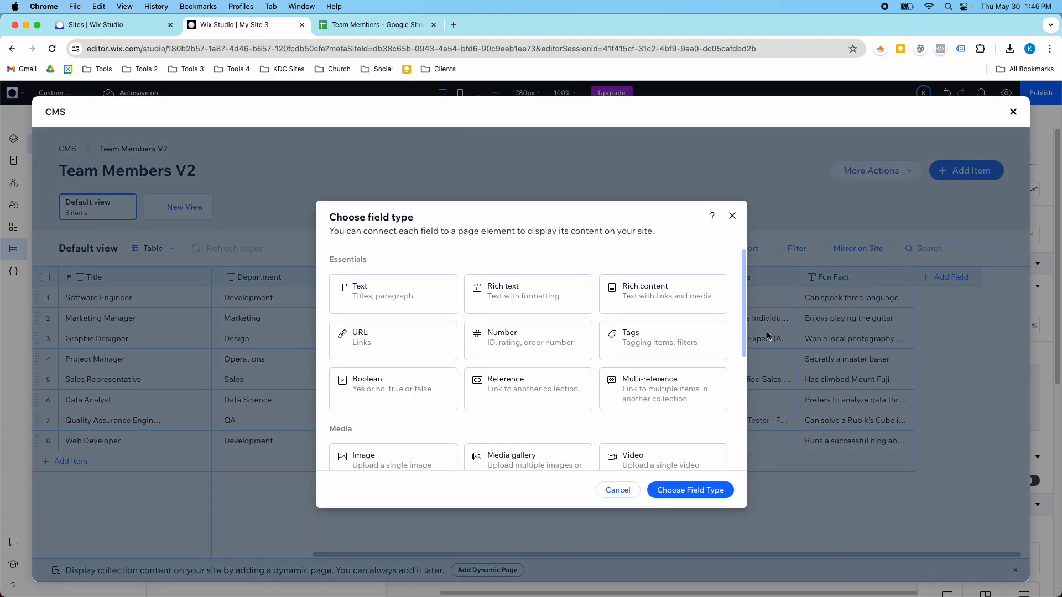
scroll(654, 372, down, 2)
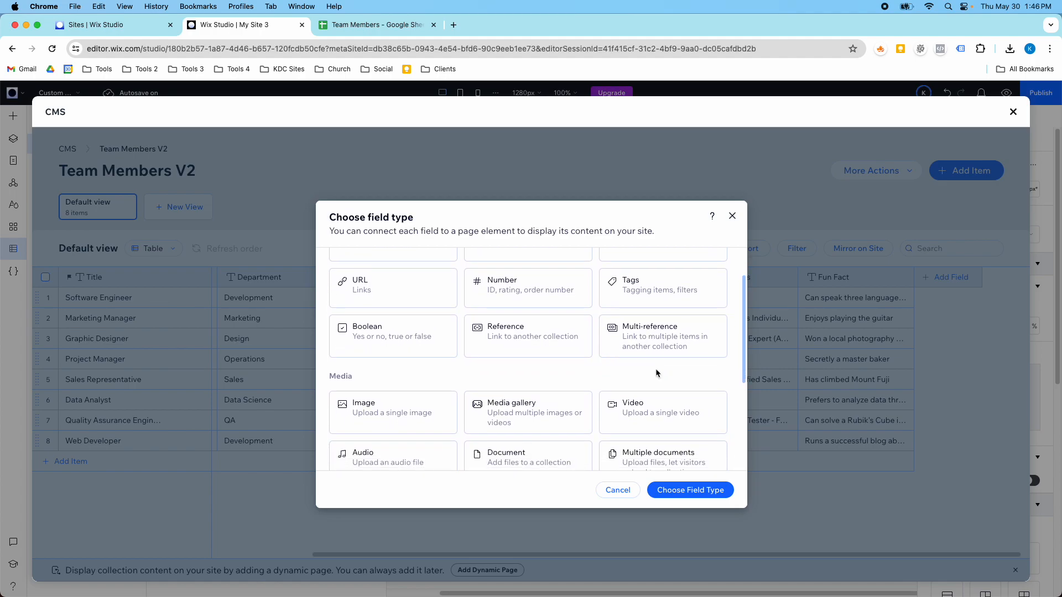
click(405, 404)
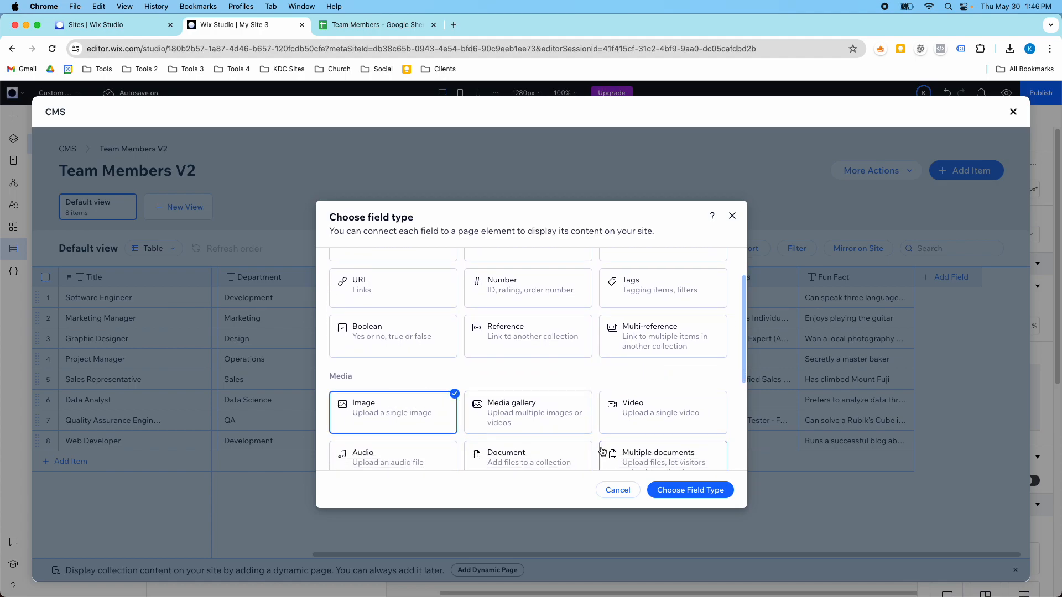
click(657, 490)
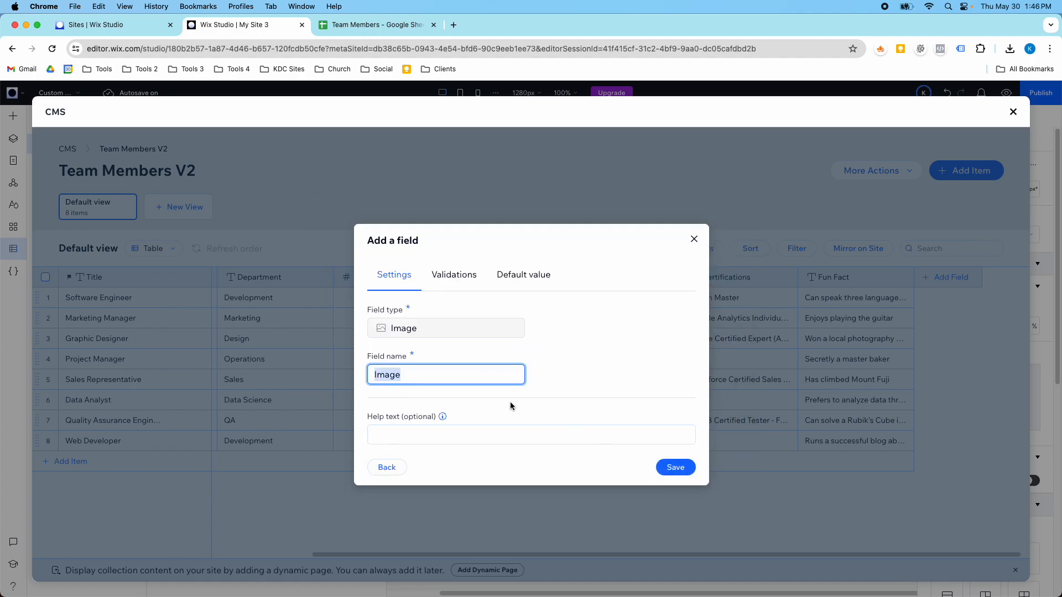
text(Profile)
click(665, 467)
drag(938, 278, 430, 302)
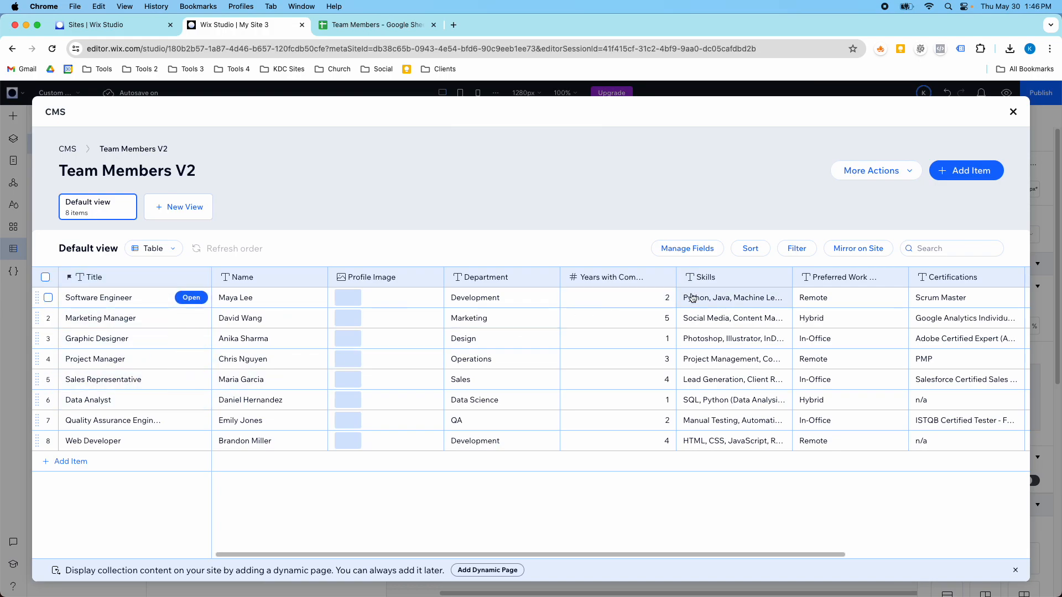
Review the Team Members V2 collection settings, including the content-type options under permissions and privacy, keeping Public as the content type
click(864, 176)
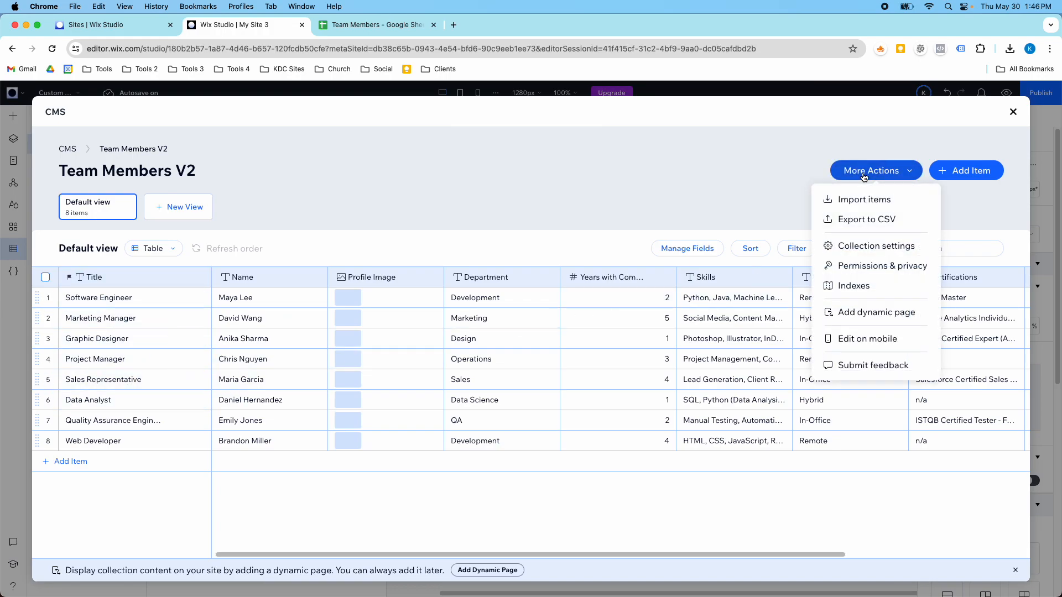
click(867, 247)
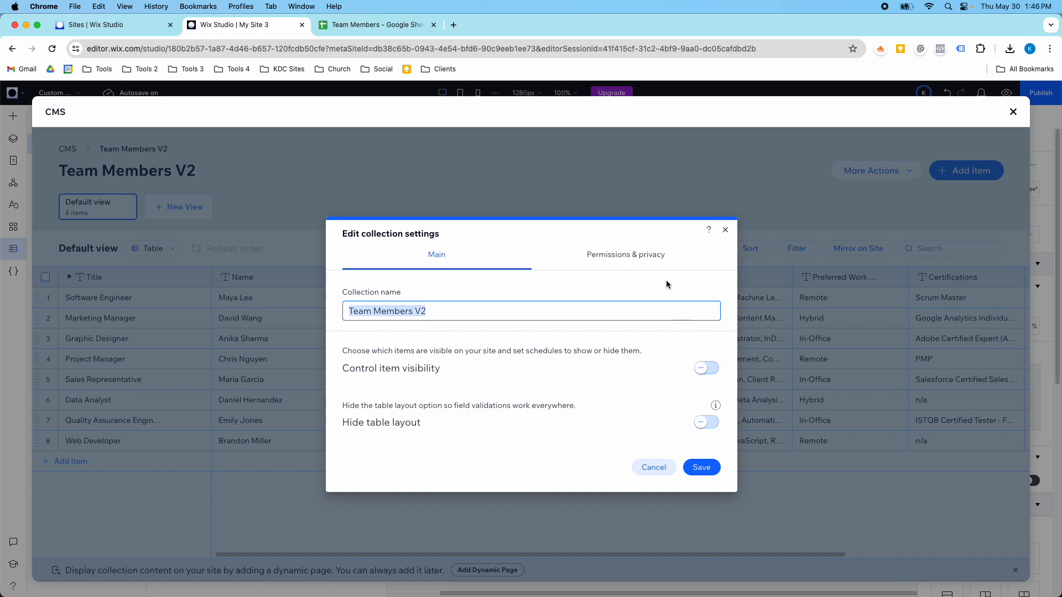
click(633, 253)
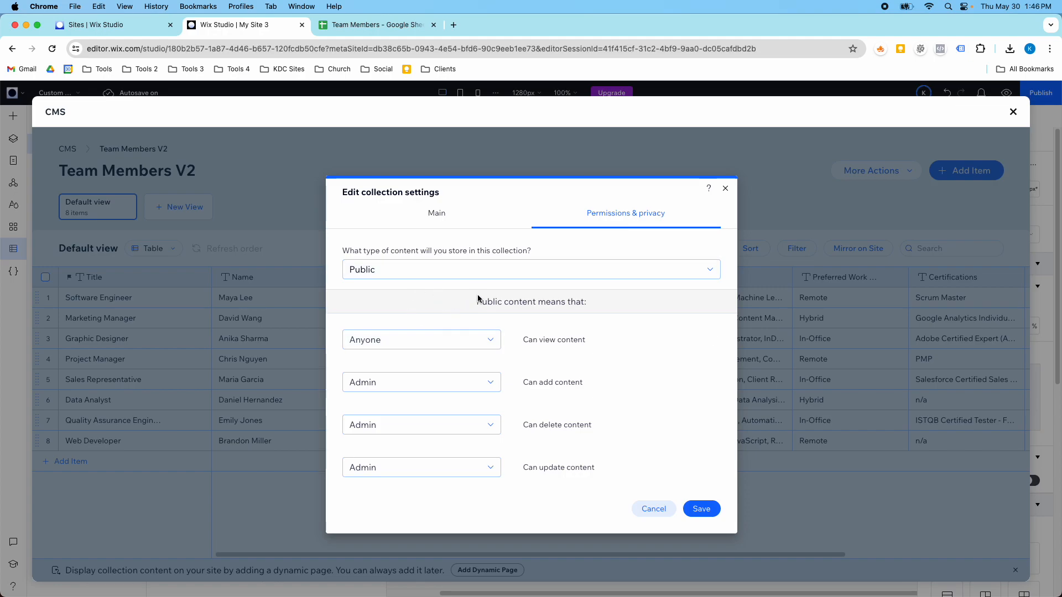
click(449, 222)
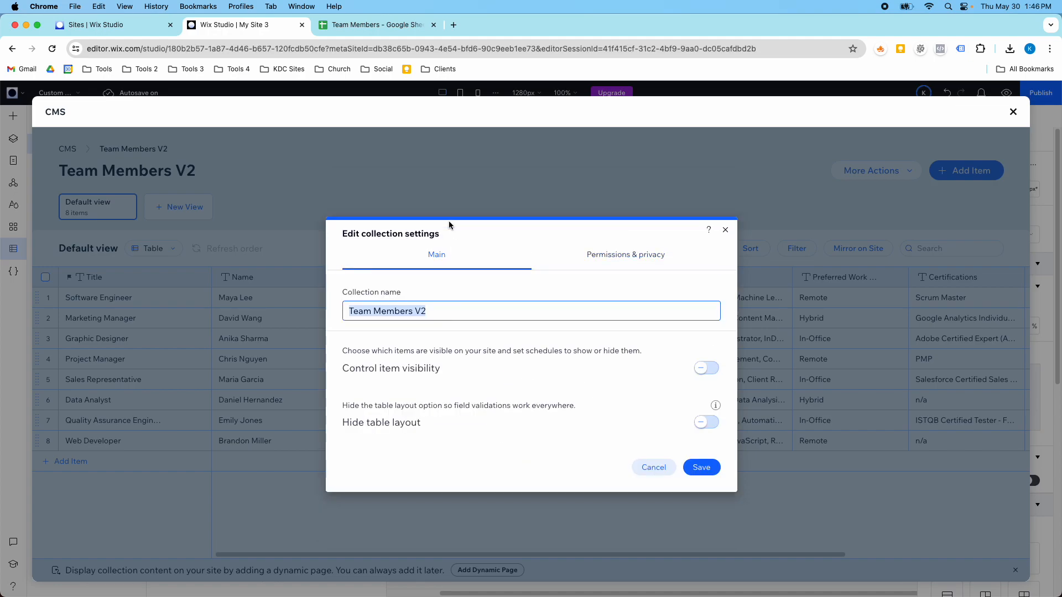
click(651, 266)
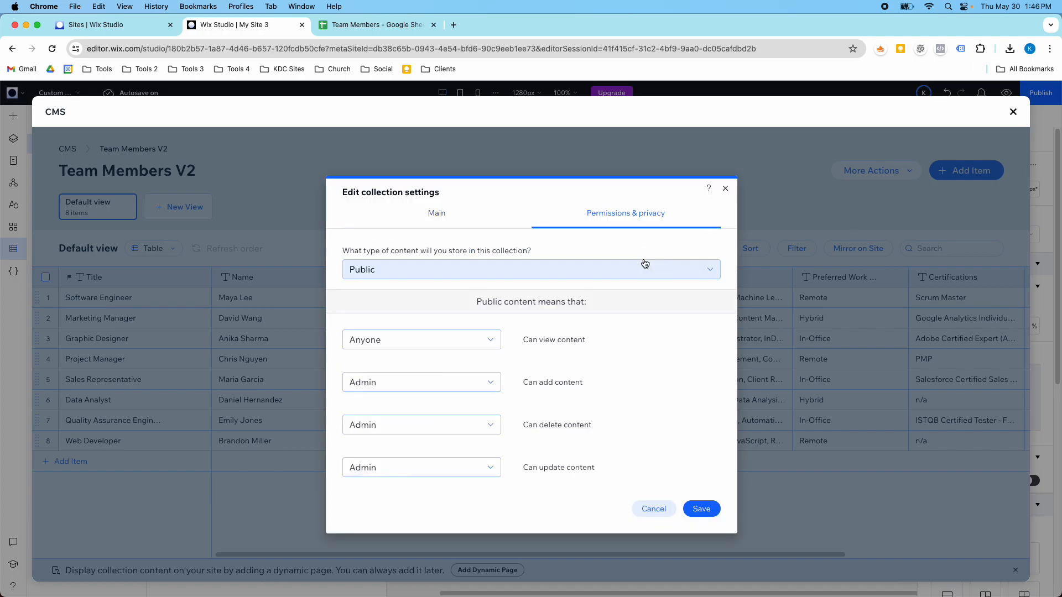
click(437, 267)
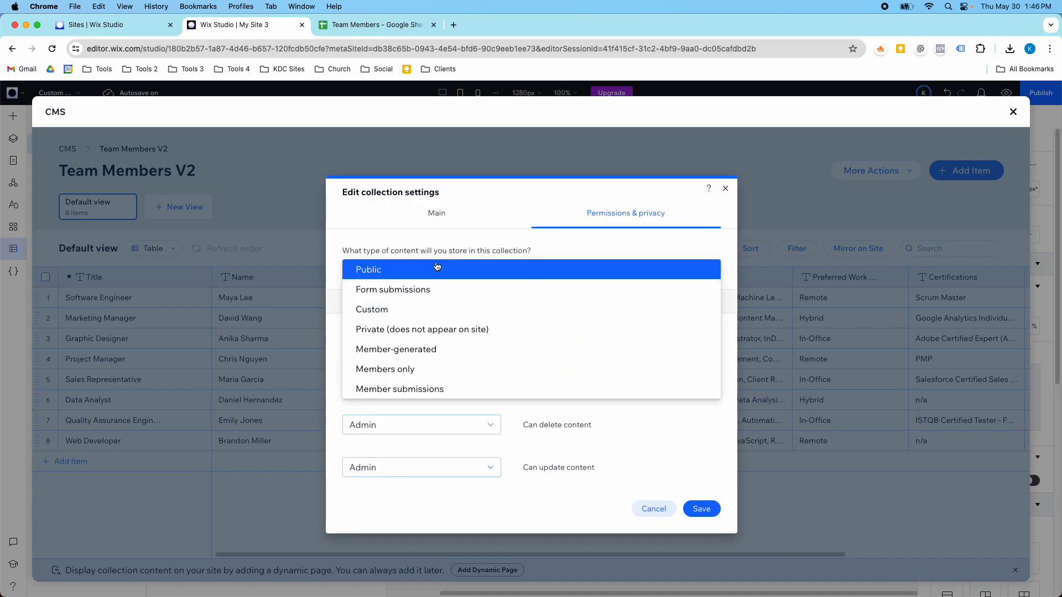
click(436, 268)
Turn on item visibility control with Hidden as the default status for new items, and save the collection settings
click(443, 204)
click(694, 368)
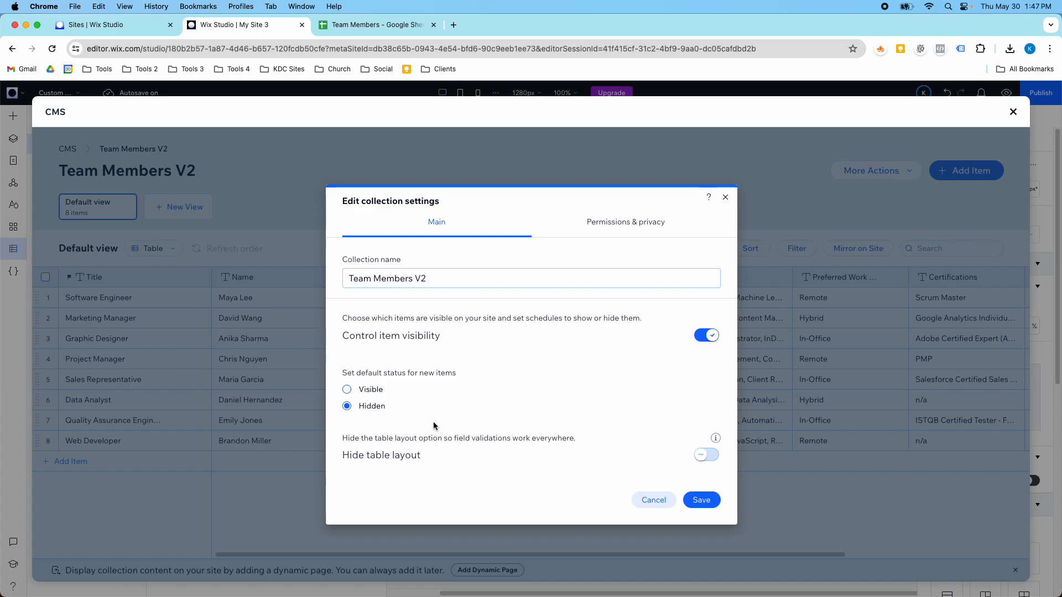
click(692, 501)
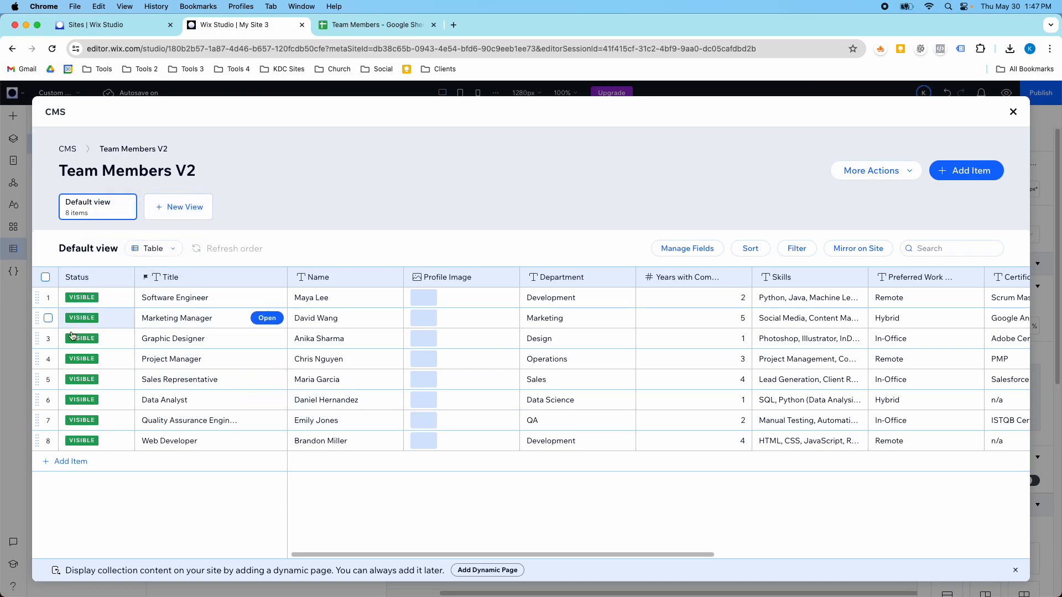
Change the status of all existing items in the Team Members V2 collection to hidden
click(45, 277)
click(882, 250)
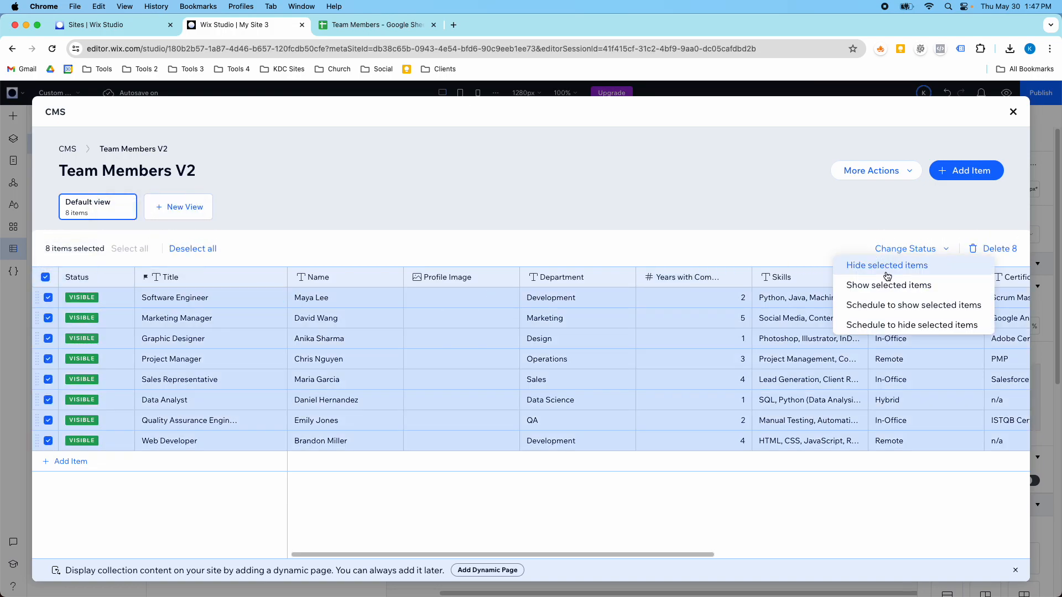
click(884, 266)
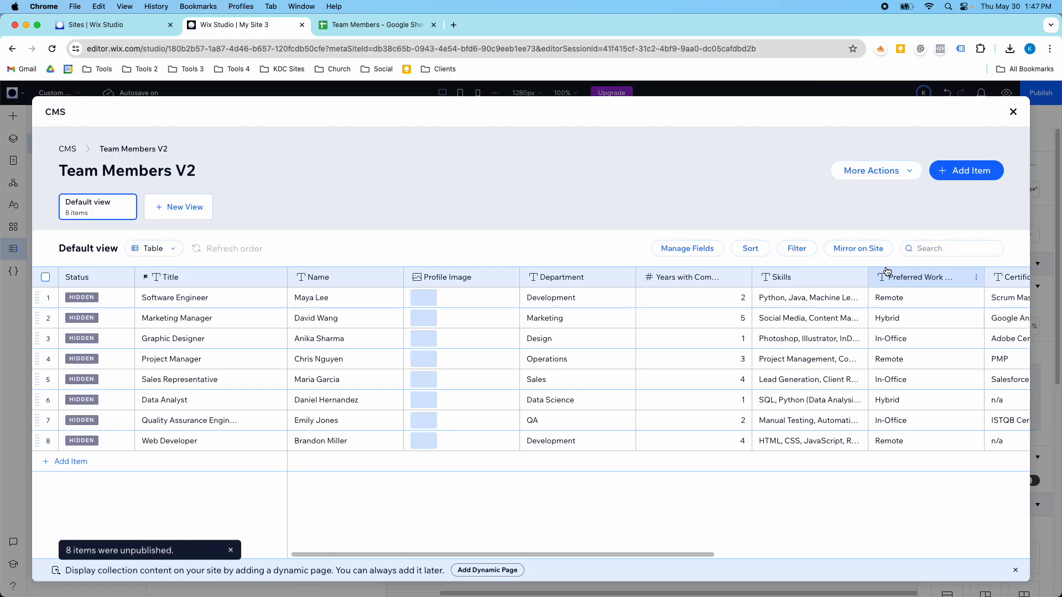
click(432, 304)
click(430, 303)
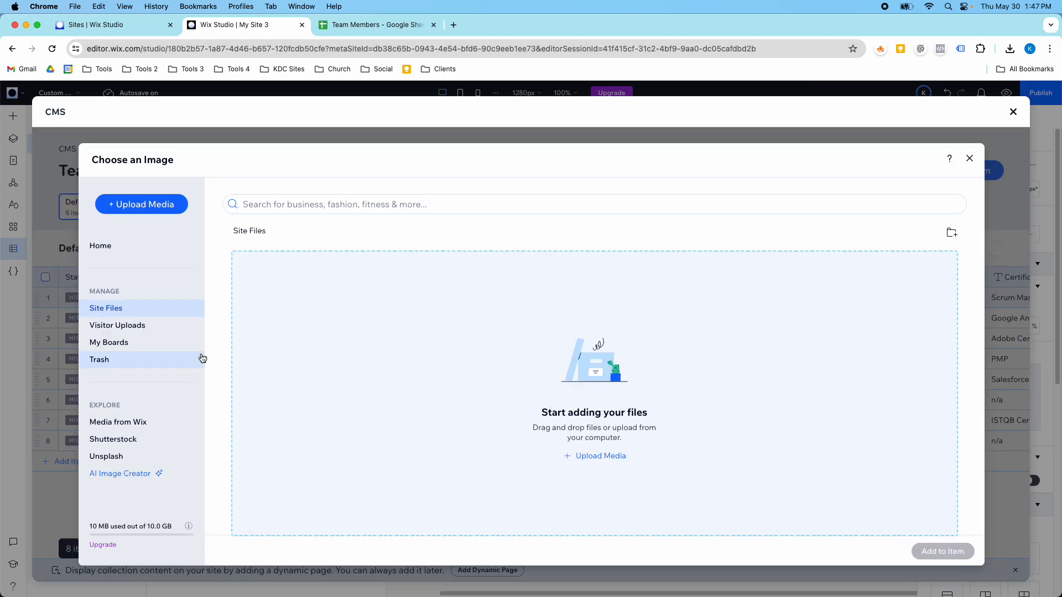
click(142, 421)
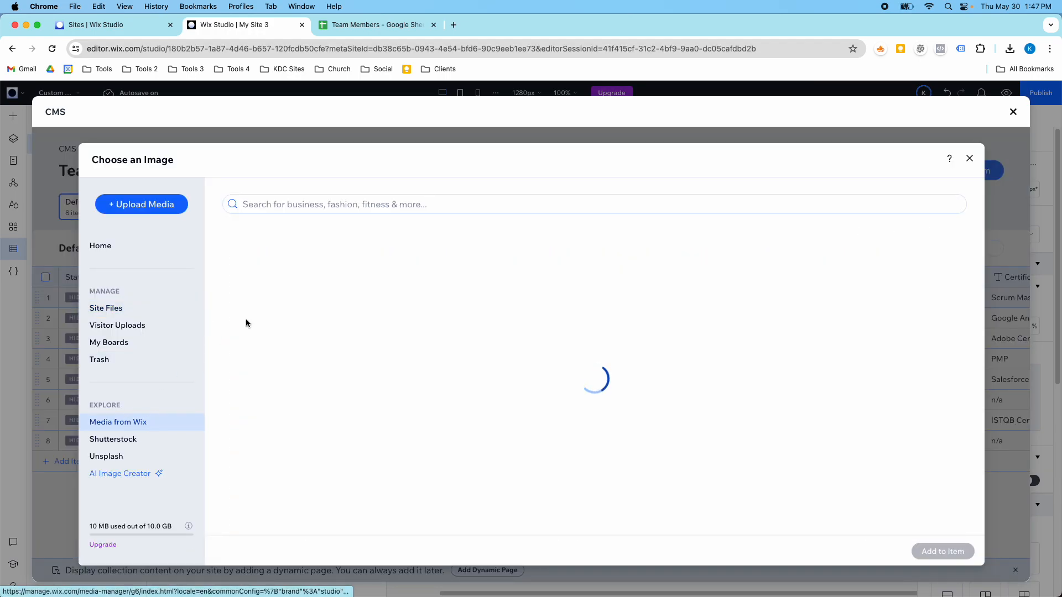
click(280, 213)
text(headshot)
key(Return)
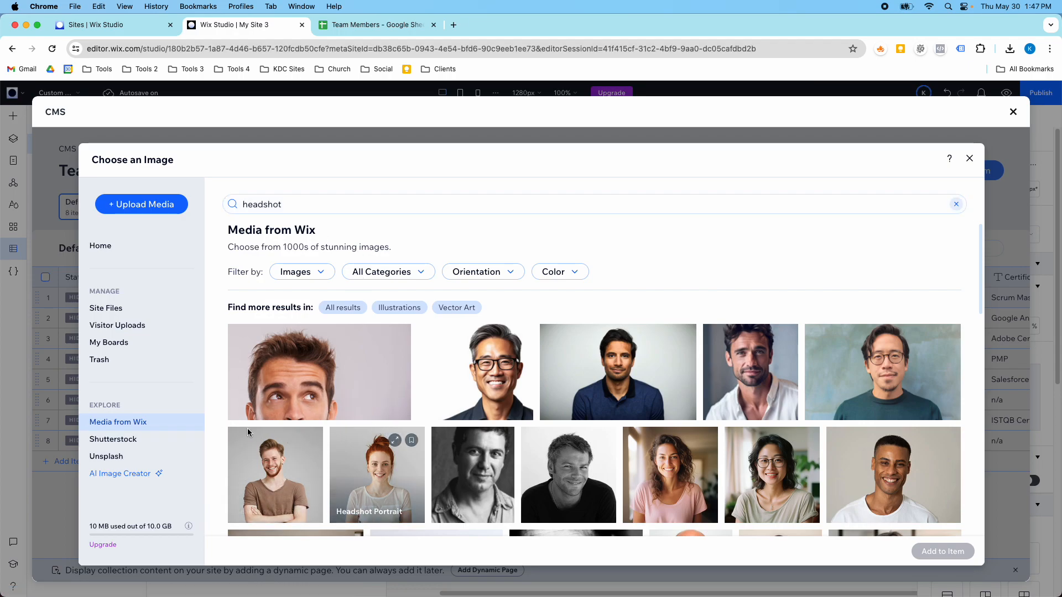
mouse_move(357, 470)
scroll(357, 471, down, 3)
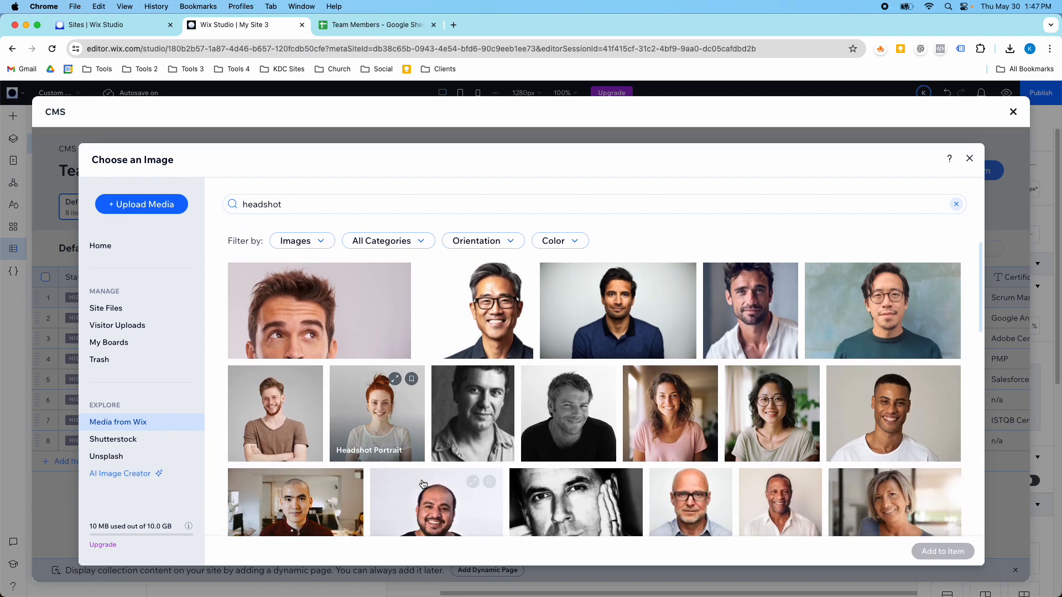
click(636, 390)
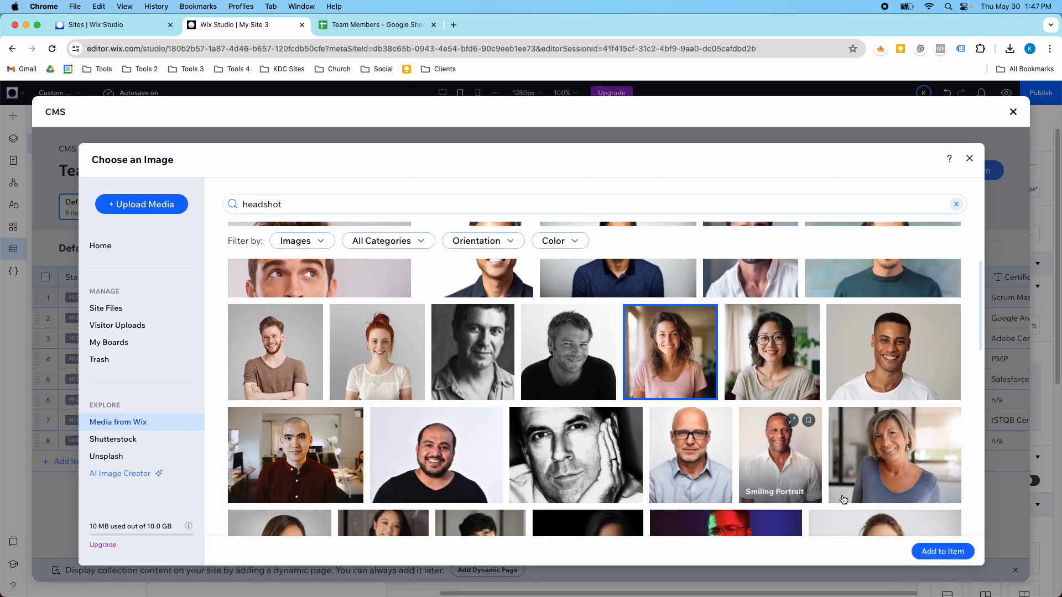
click(927, 552)
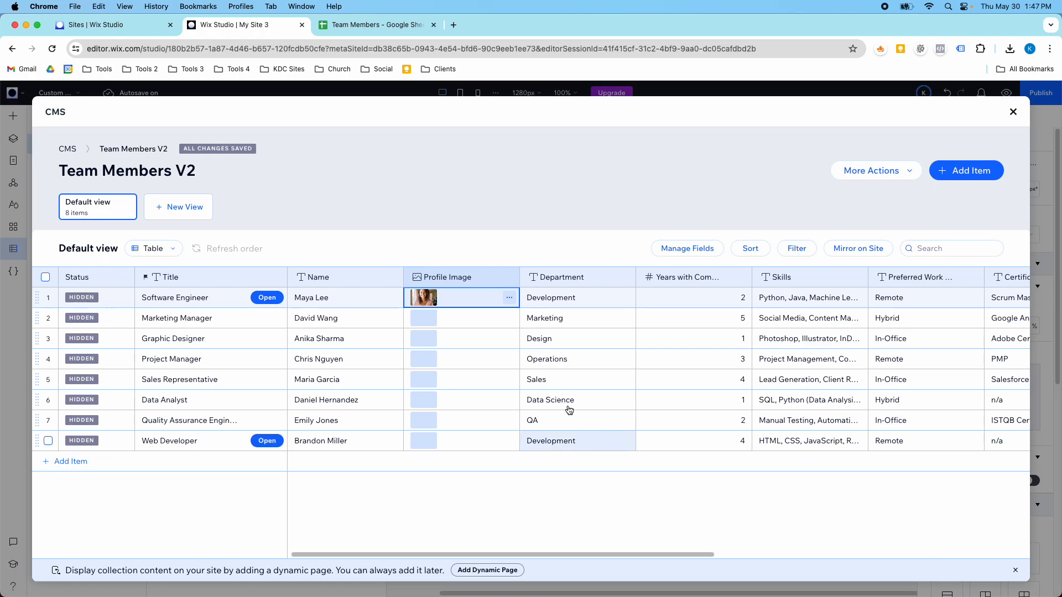
click(430, 322)
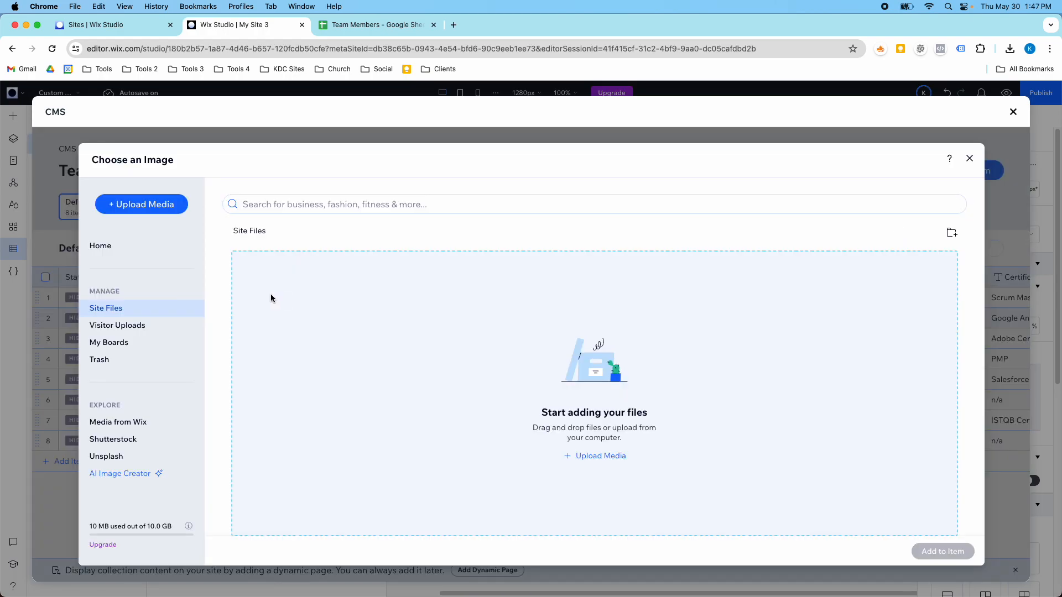
click(134, 426)
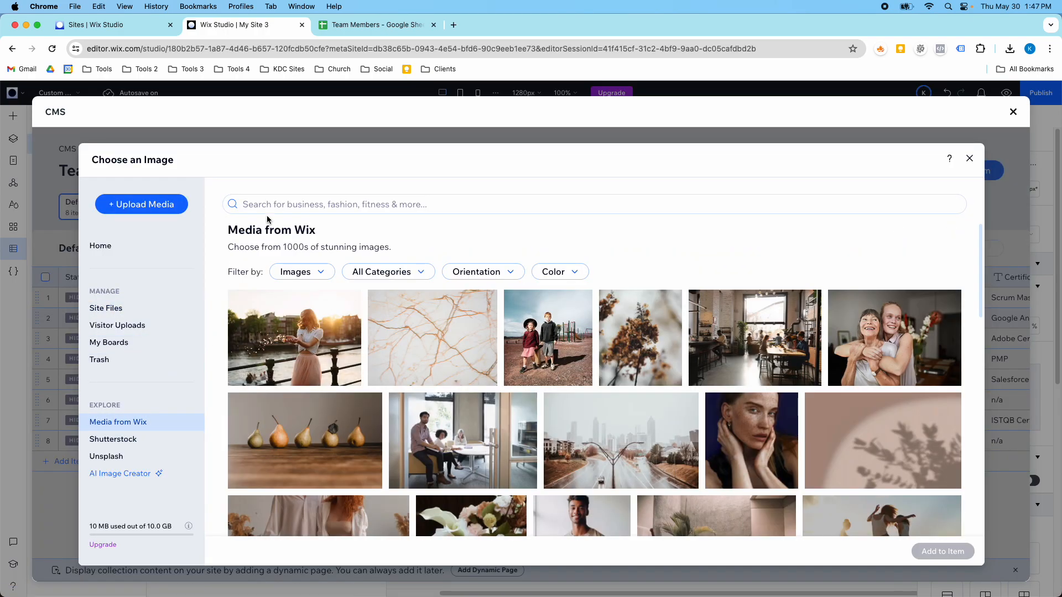
text(h)
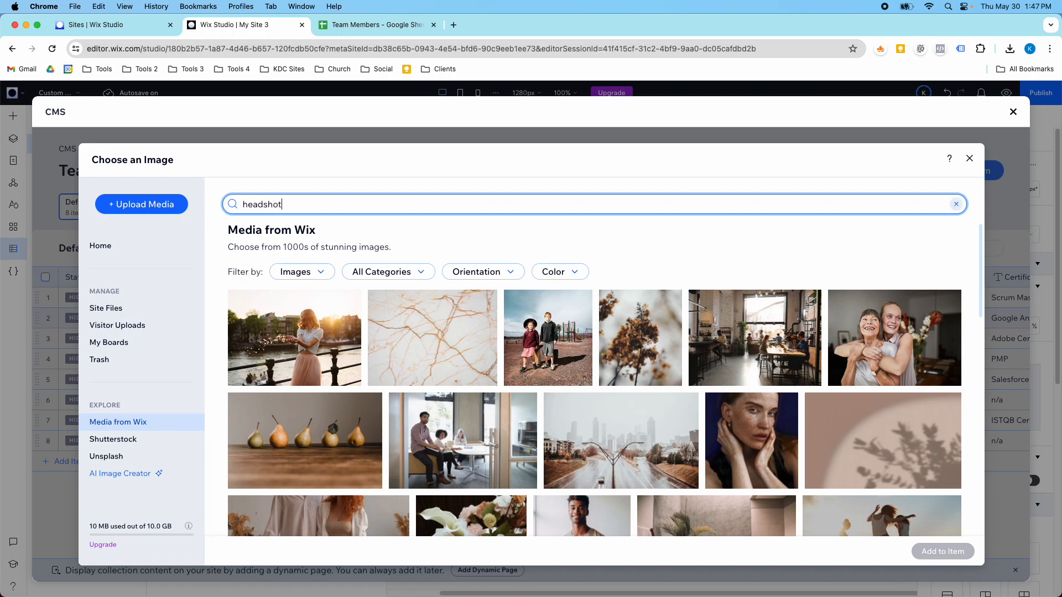
text(eadshot)
key(Return)
click(443, 362)
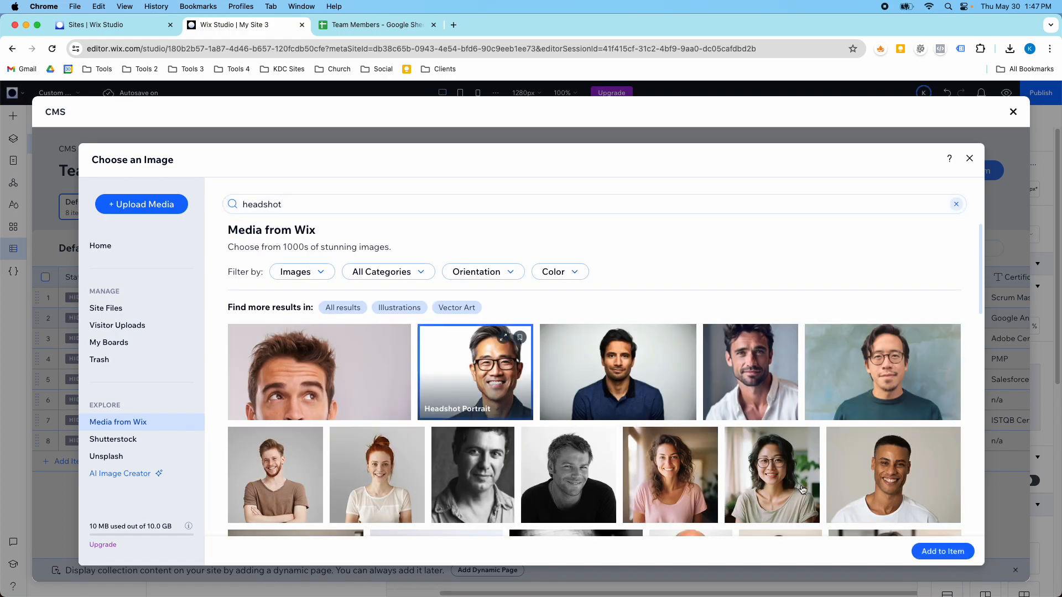
click(942, 551)
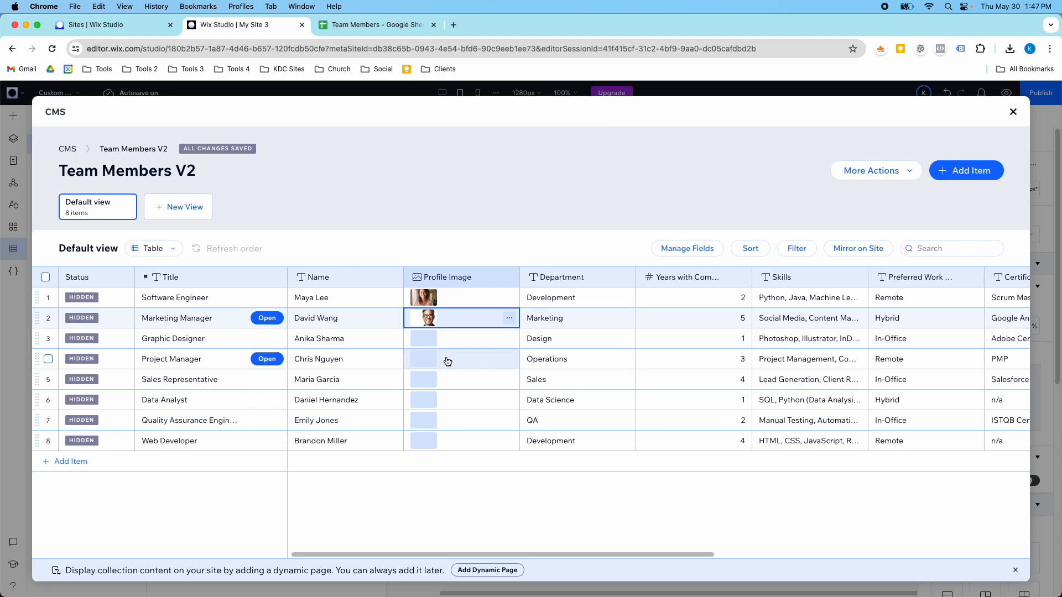
click(437, 341)
click(424, 338)
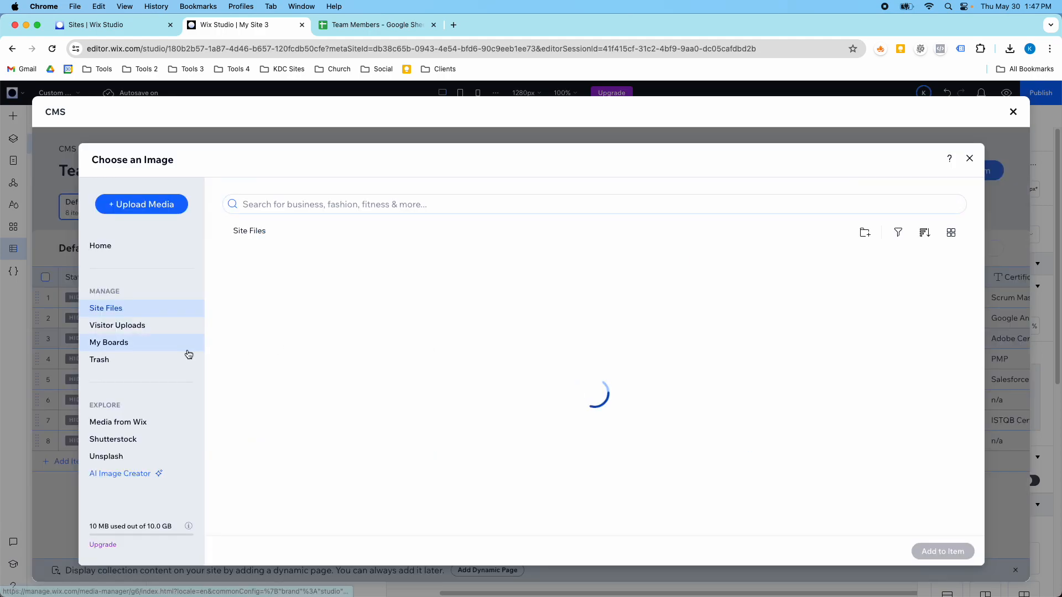
click(137, 422)
click(265, 210)
text(headshot)
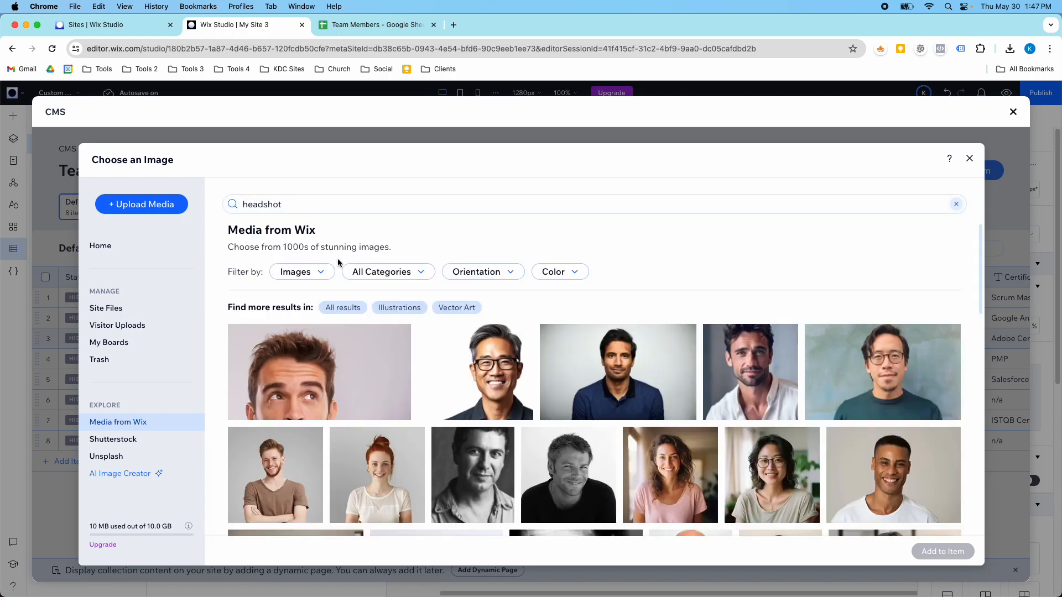
scroll(535, 387, down, 2)
click(786, 370)
click(929, 553)
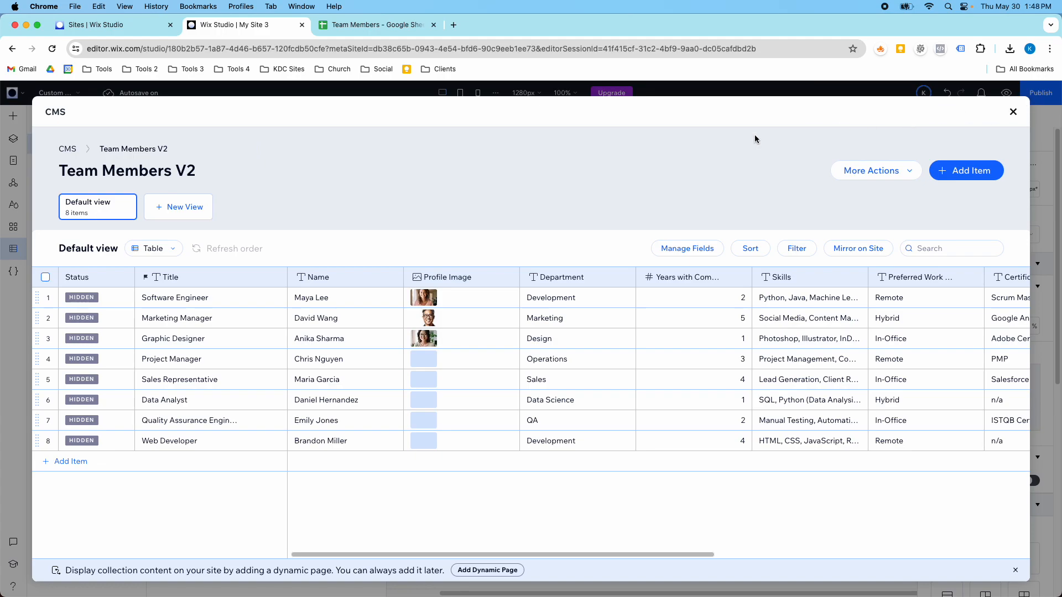
Leave the Team Members V2 collection and close the CMS and the collections list to return to the form page
click(65, 149)
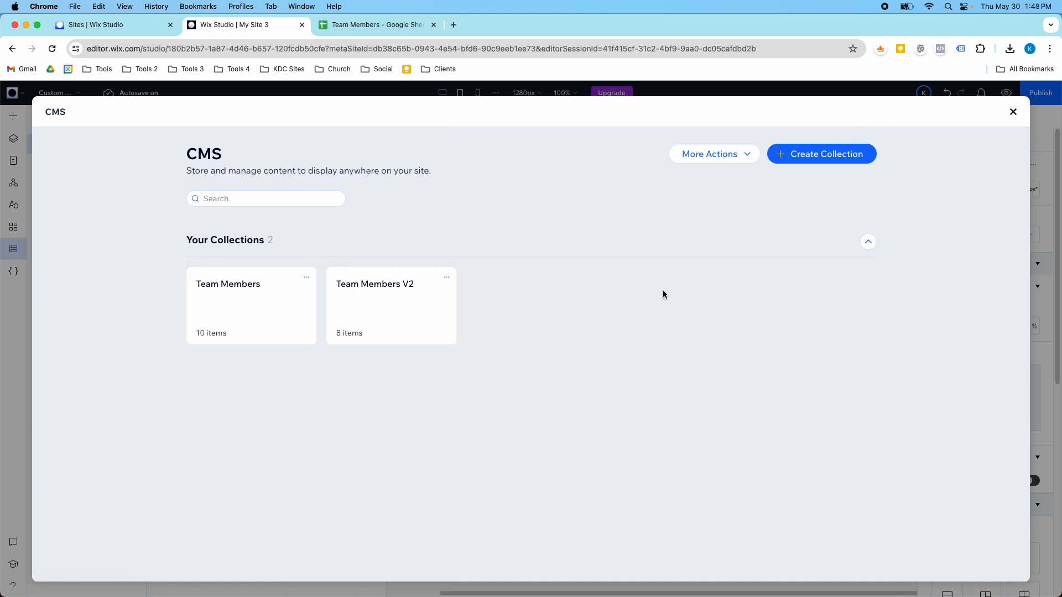
click(1013, 112)
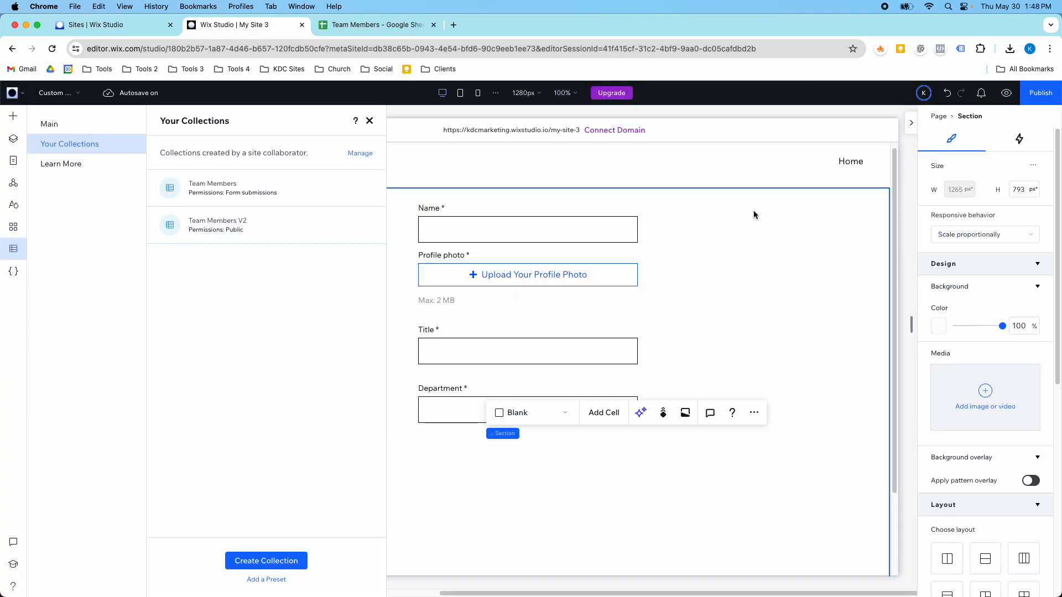
click(367, 121)
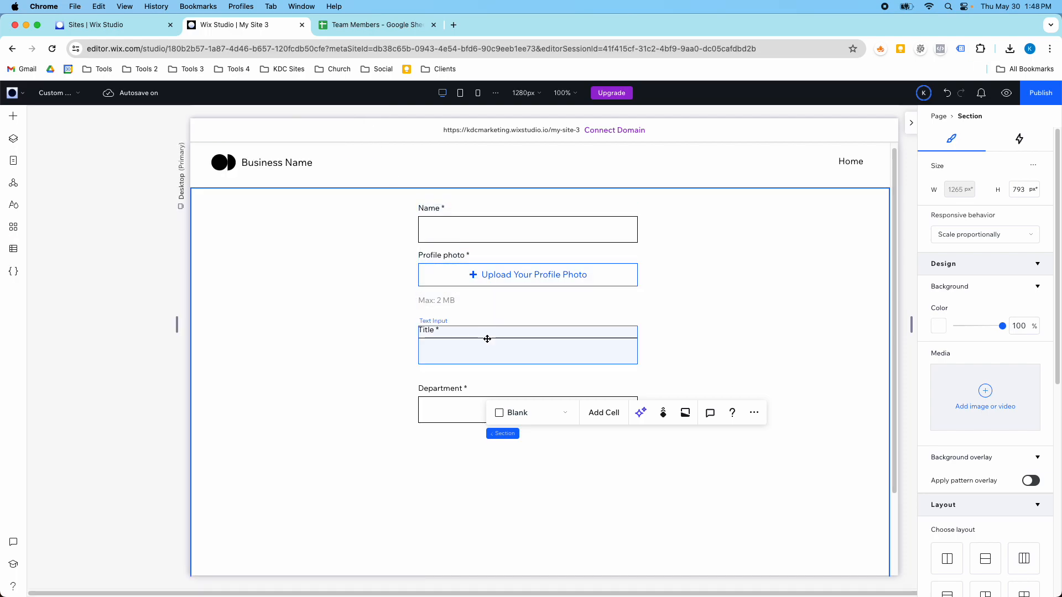
Check the Team Members Google Sheet for the column after Department, and duplicate the form's Department input below the original
click(377, 25)
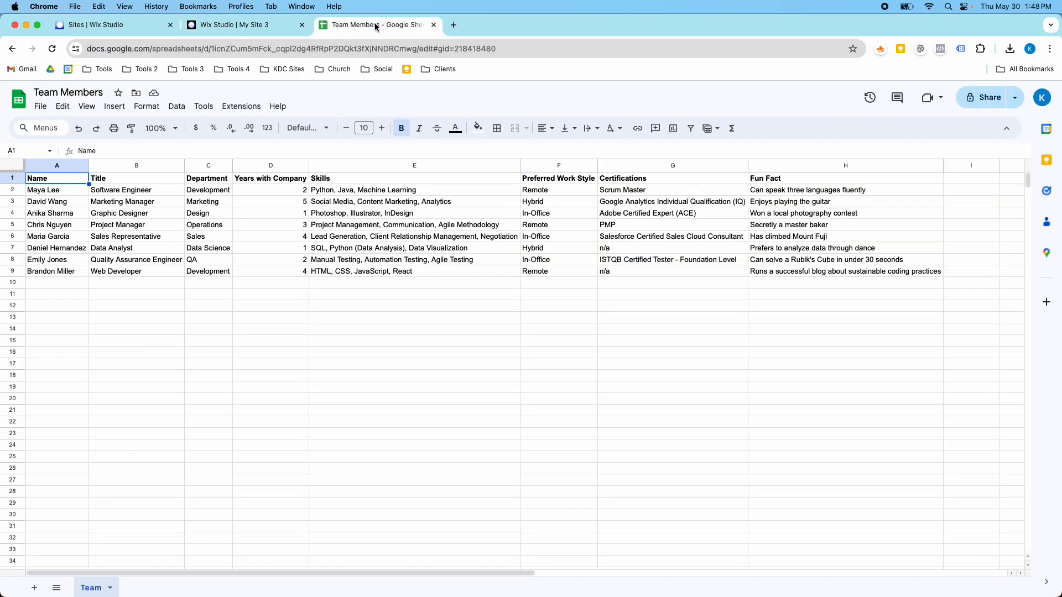
click(263, 25)
click(438, 391)
drag(439, 392, 449, 407)
drag(443, 439, 443, 440)
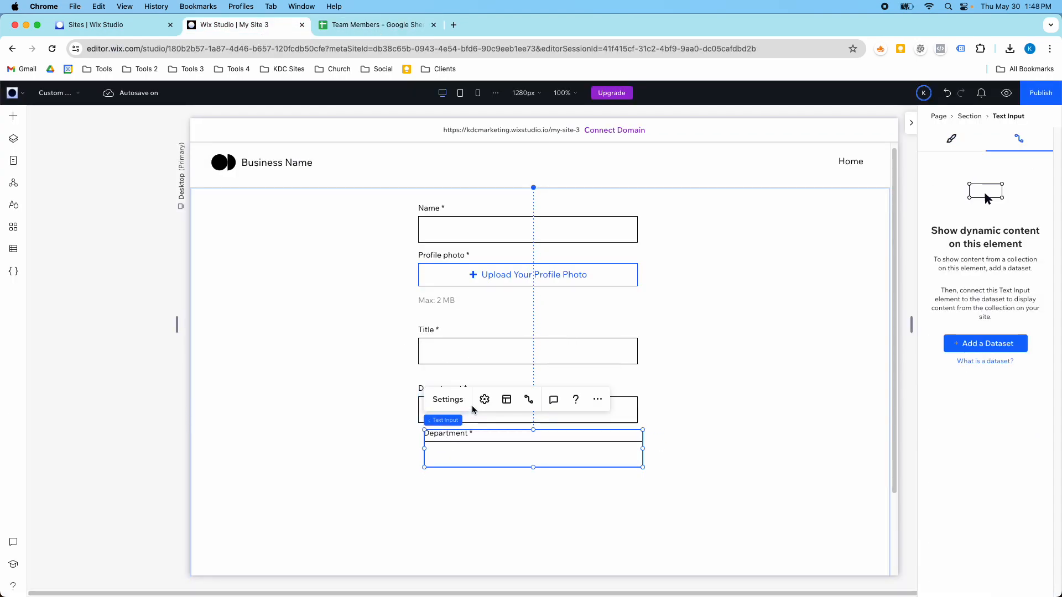
Make the copied input a Number field titled "Years With The Company" and align it beneath the Department input
click(485, 400)
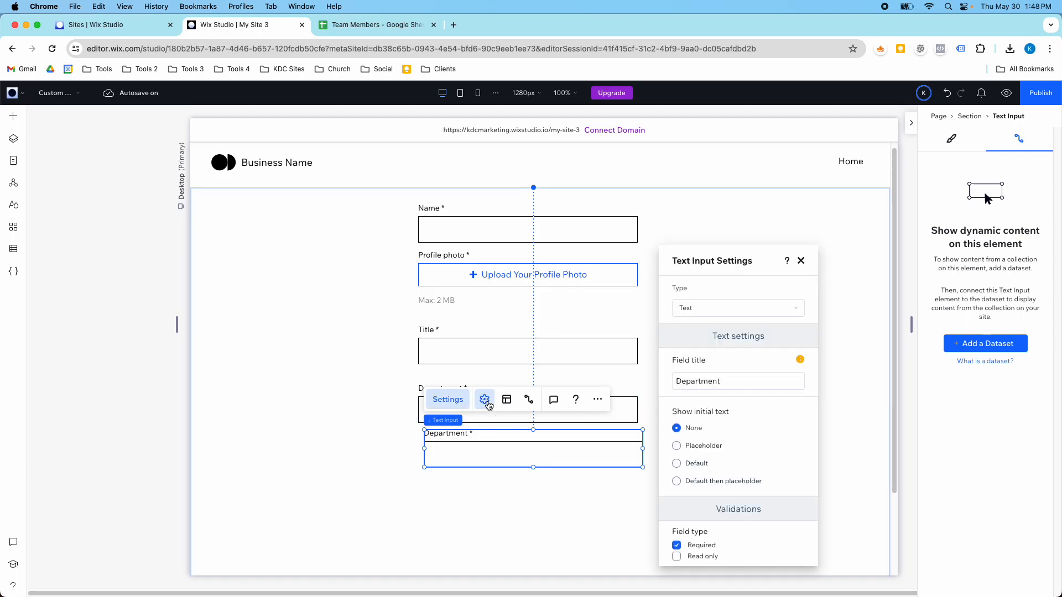
click(747, 313)
click(736, 346)
double_click(712, 382)
text(YEar)
key(BackSpace)
key(BackSpace)
text(ears With Th)
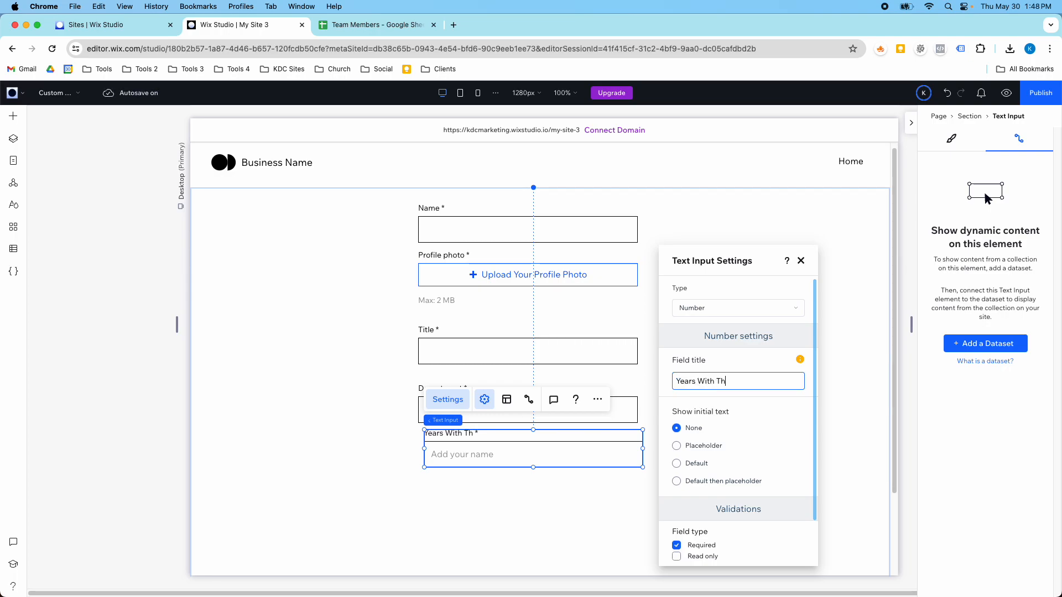
text(e Company)
key(Return)
click(529, 519)
drag(464, 456, 461, 474)
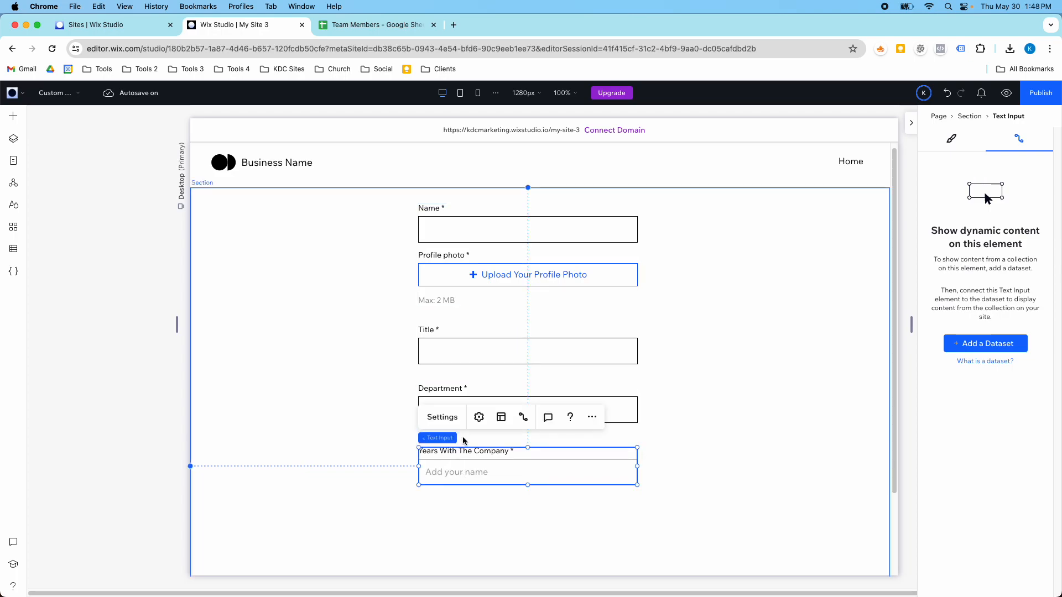
Place another copy of the Department input below Years With The Company and check the Google Sheet for its matching column
click(459, 394)
drag(460, 393, 459, 508)
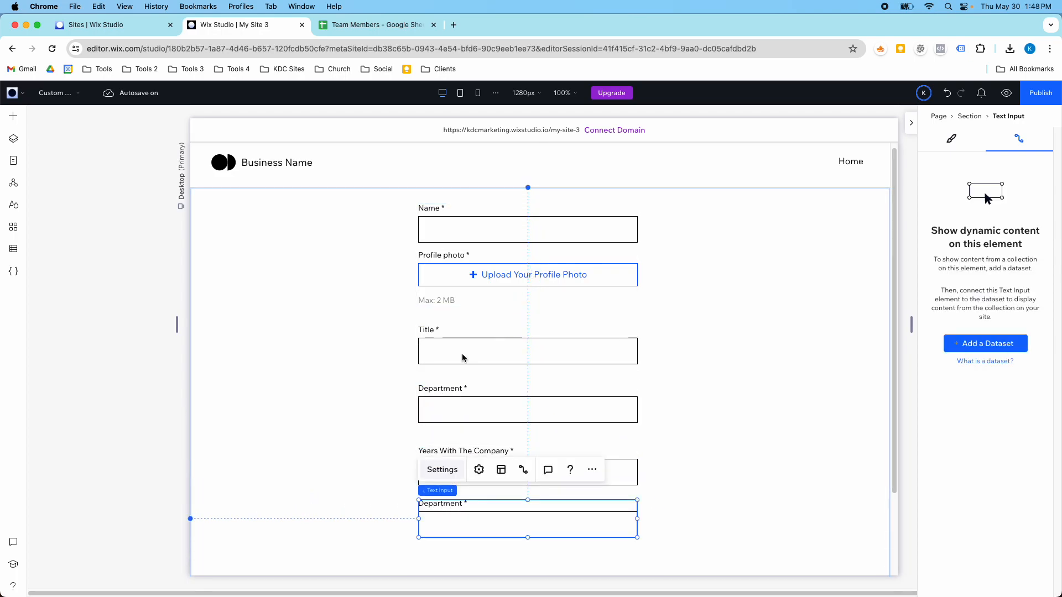
click(367, 27)
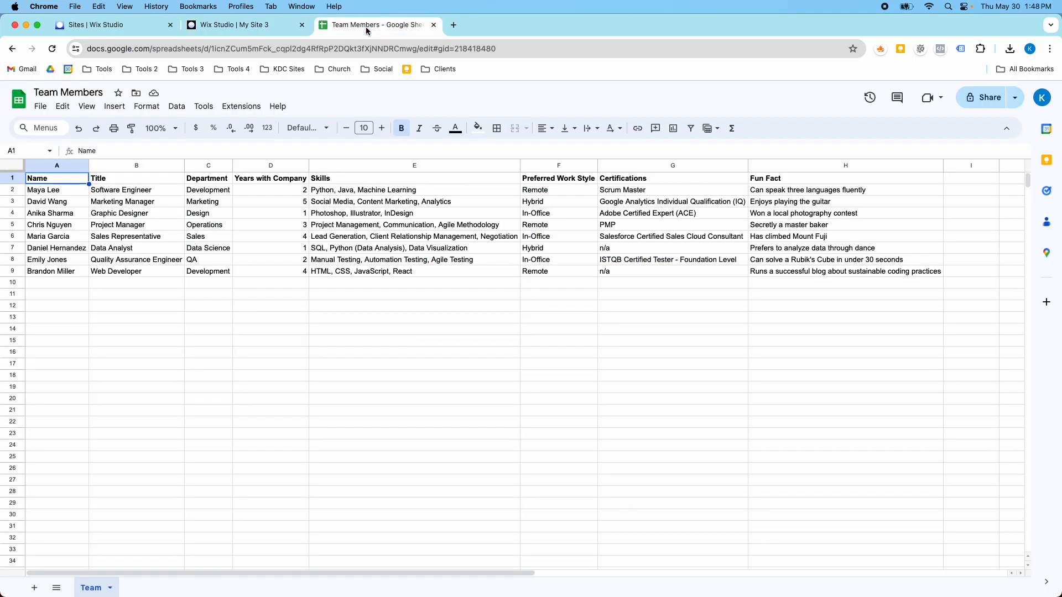
click(250, 28)
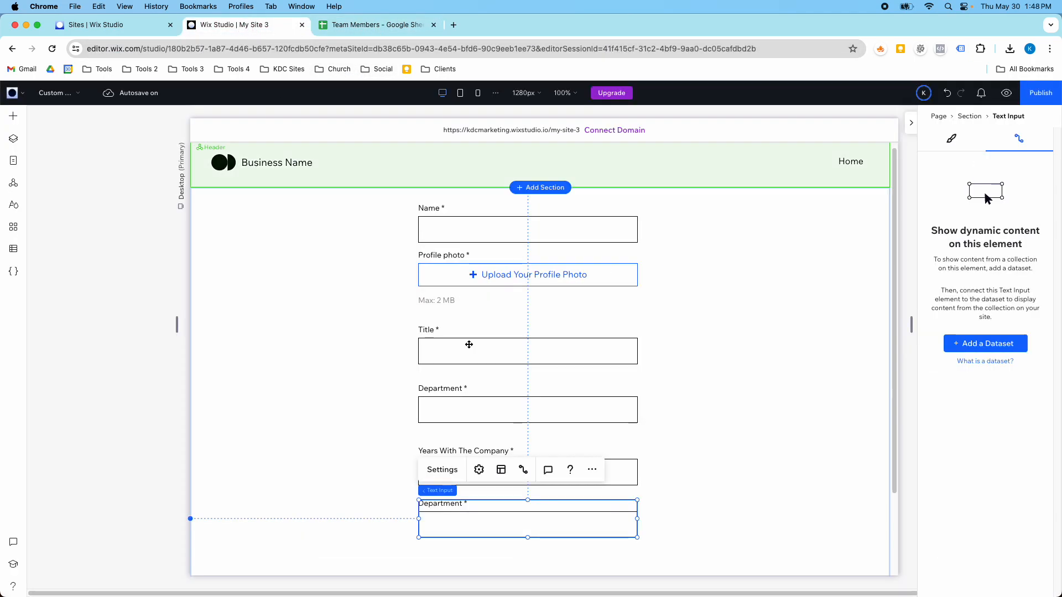
Keep the lowest copied input as a Text field and title it "Skills"
click(478, 469)
click(697, 307)
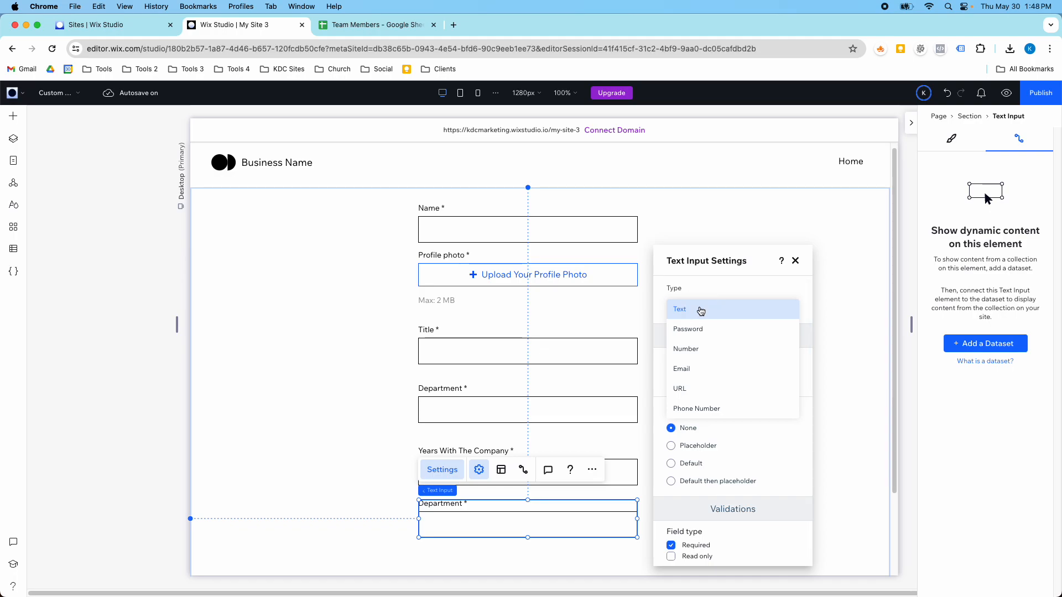
click(699, 308)
double_click(707, 382)
text(Skills)
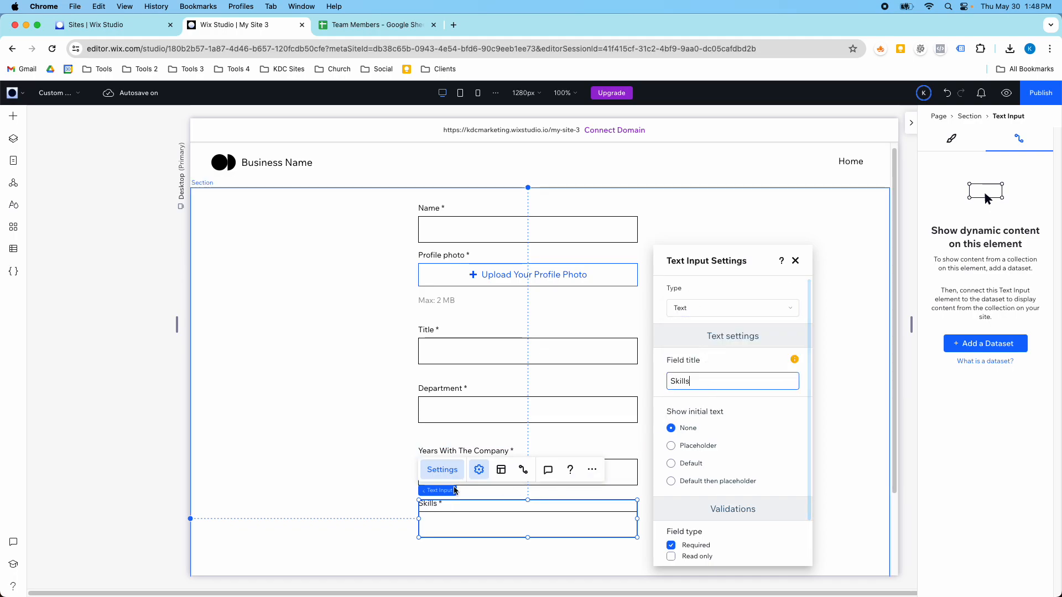
click(380, 476)
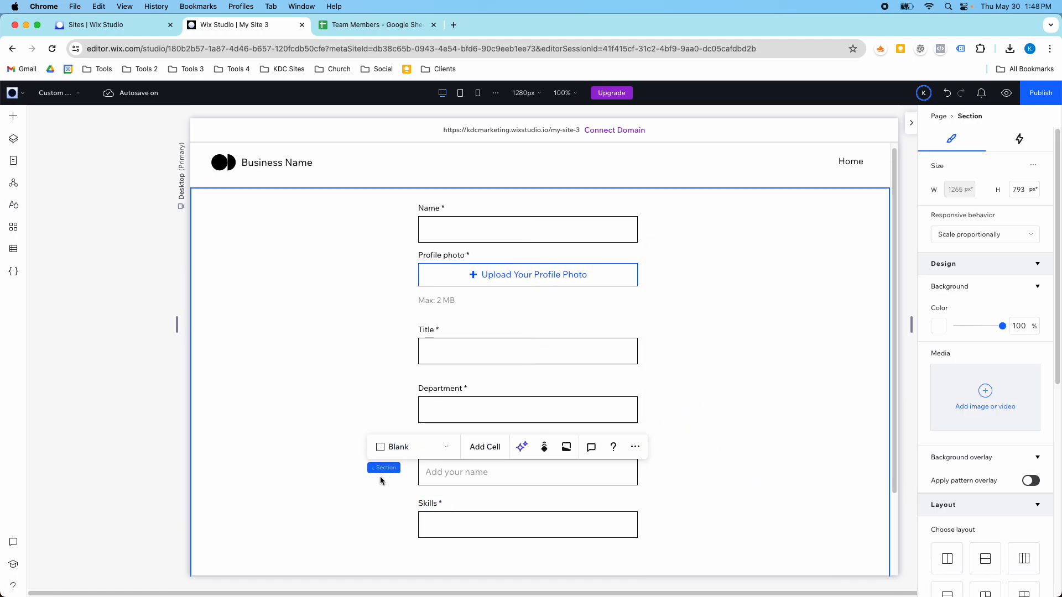
Extend the form section downward, place a dropdown beneath the Skills input and widen it to match the other inputs
scroll(553, 469, down, 2)
drag(661, 523, 663, 567)
click(13, 115)
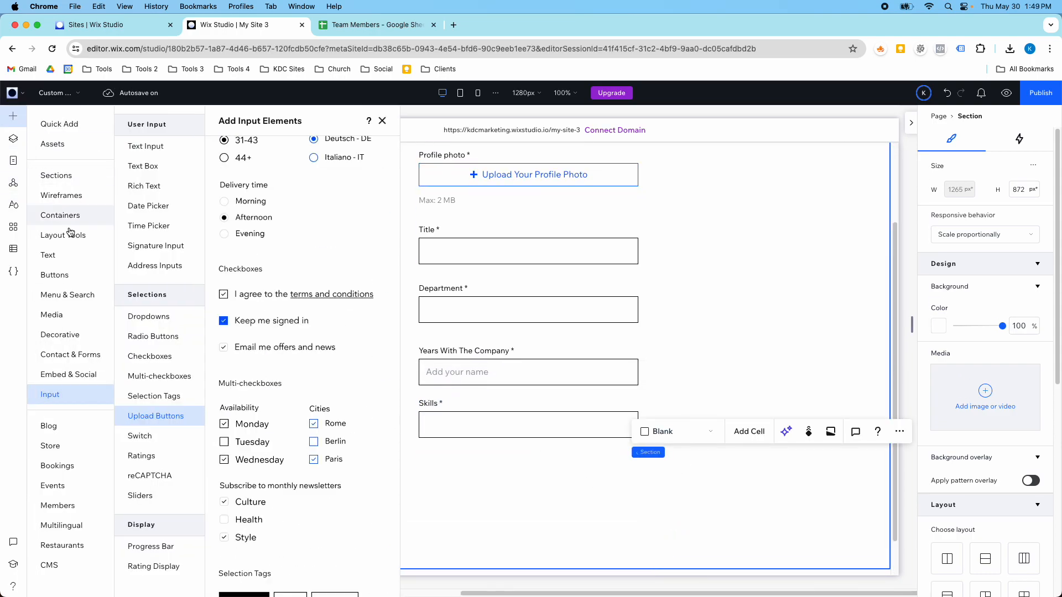
click(147, 316)
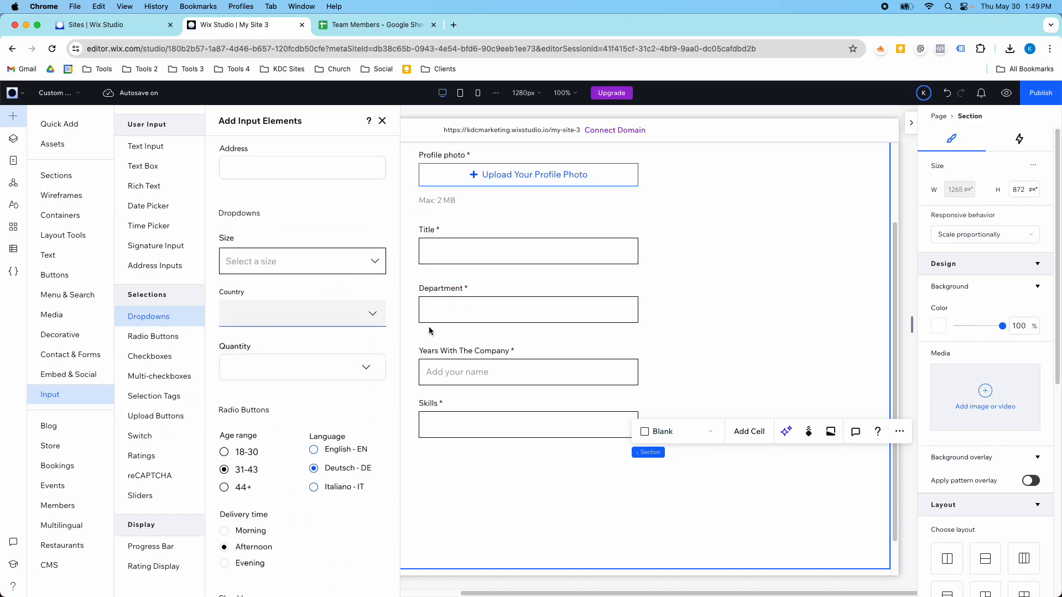
drag(325, 261, 496, 474)
drag(573, 476, 637, 474)
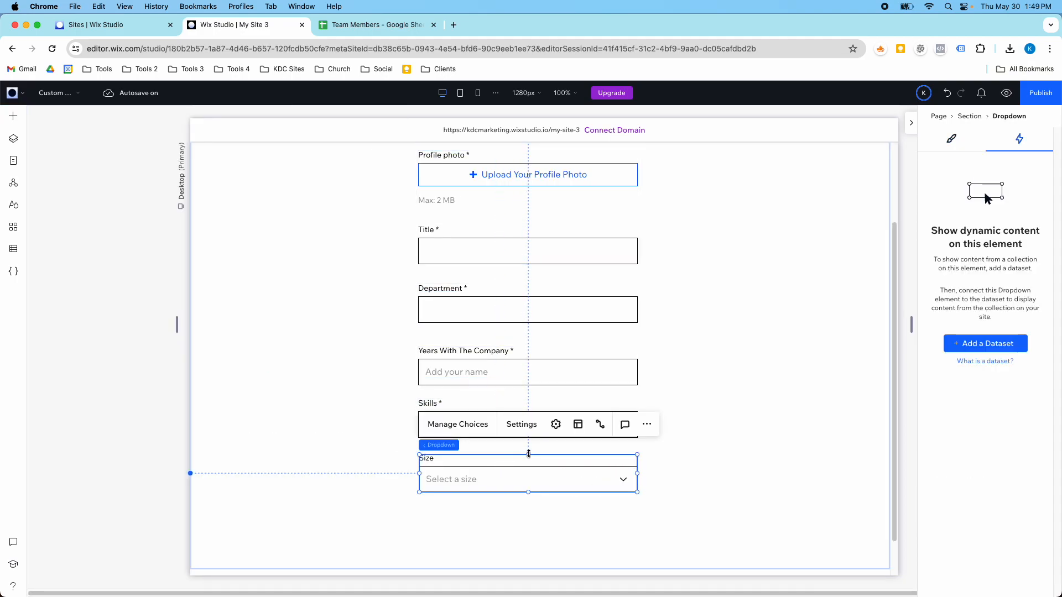
Title the dropdown "Preferred Work Style", show no initial text and make it a required field
click(556, 424)
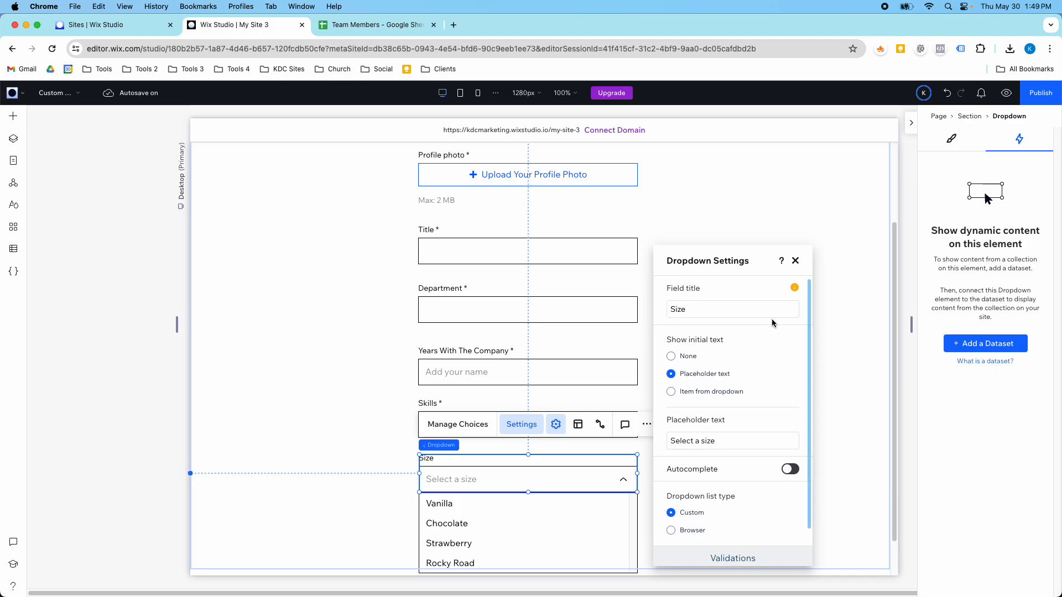
double_click(724, 304)
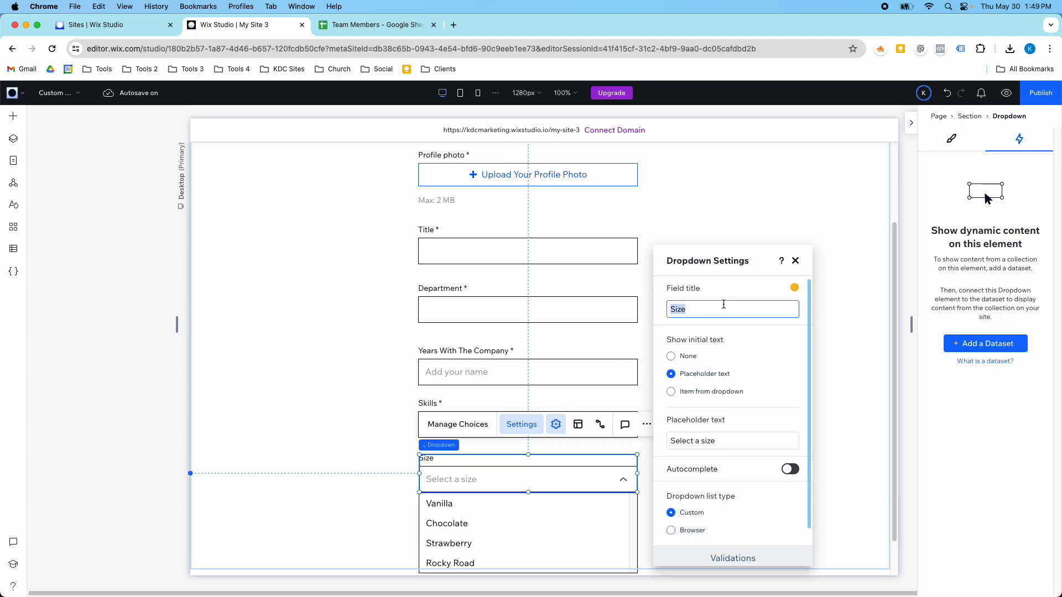
text(Preferr)
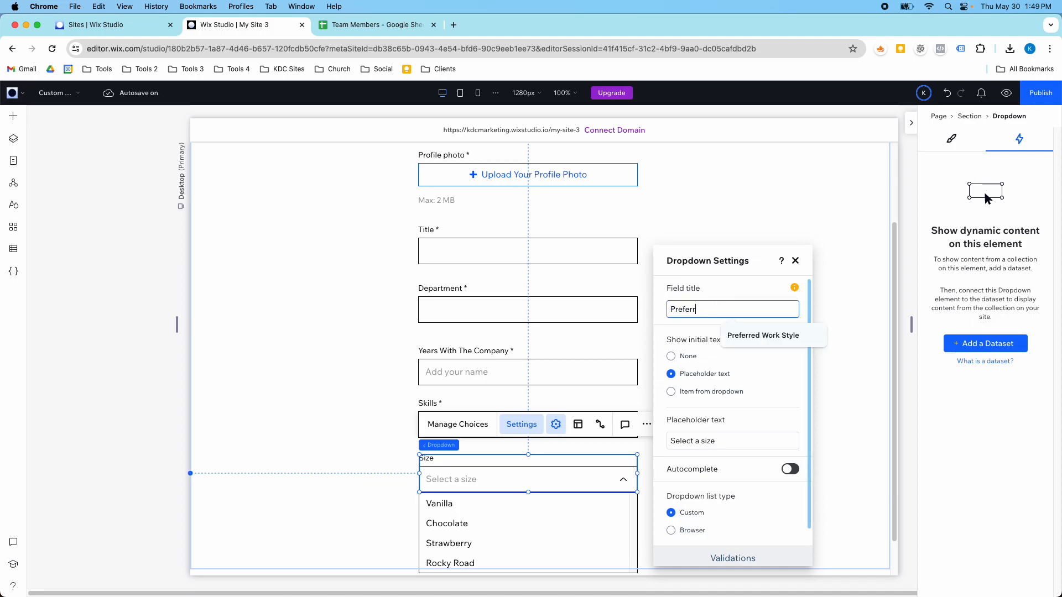
click(744, 335)
click(686, 360)
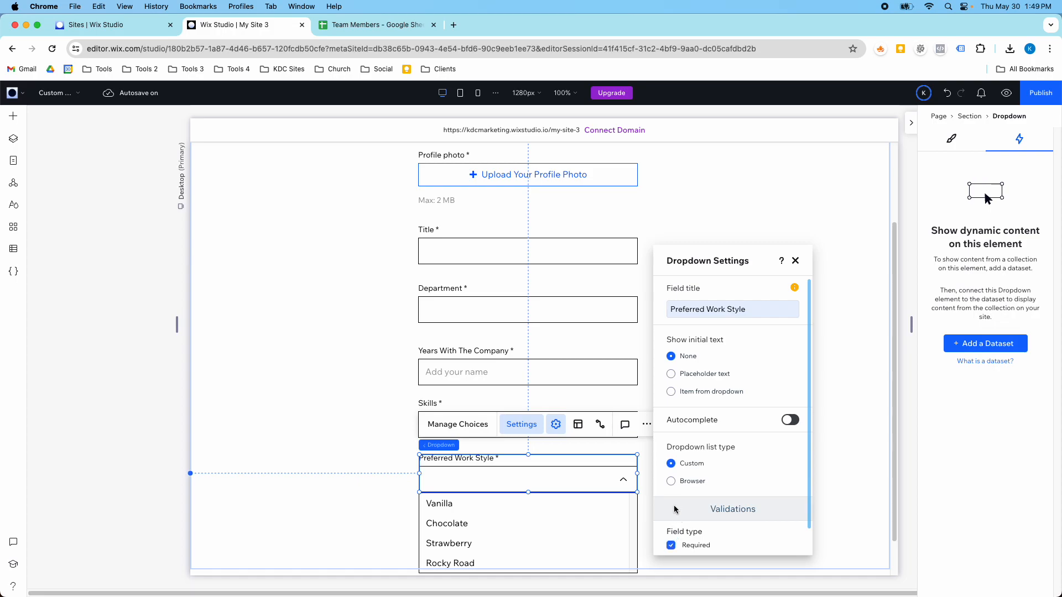
click(392, 450)
Open the choices of the Preferred Work Style dropdown and relabel the first one "Hybrid"
click(472, 471)
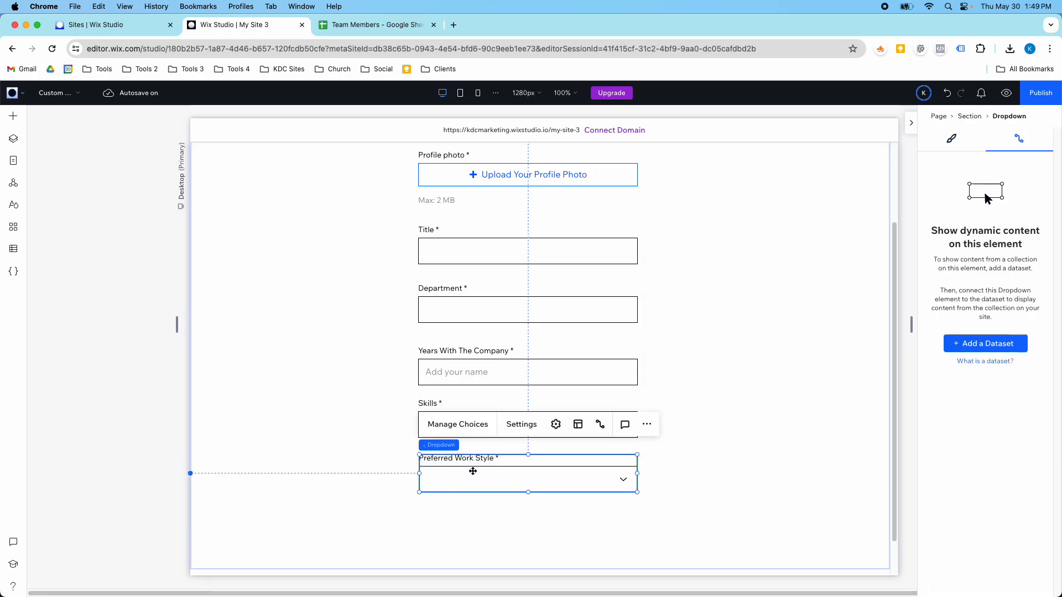
click(463, 424)
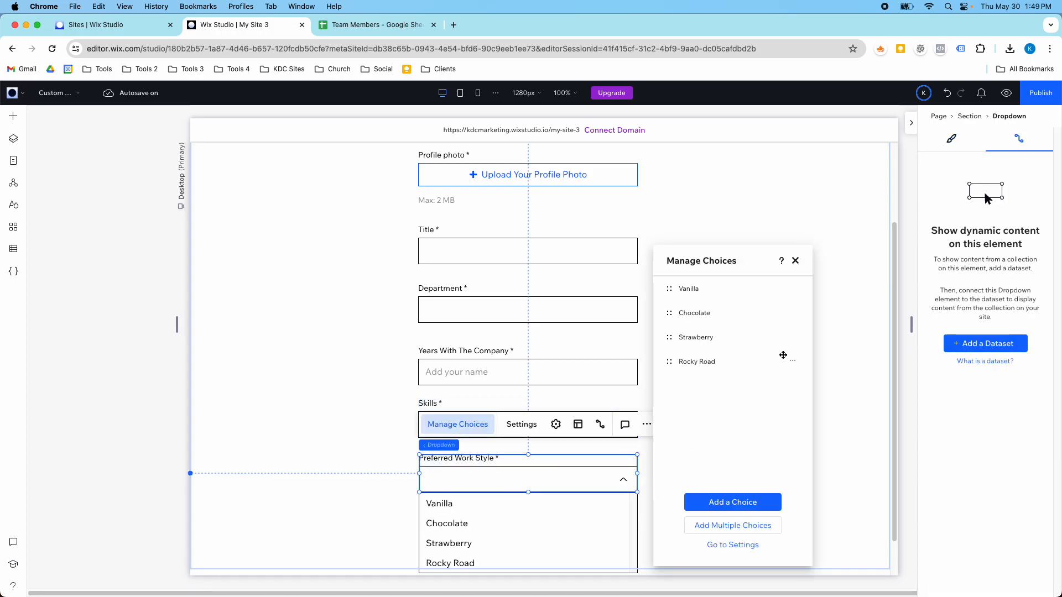
click(792, 288)
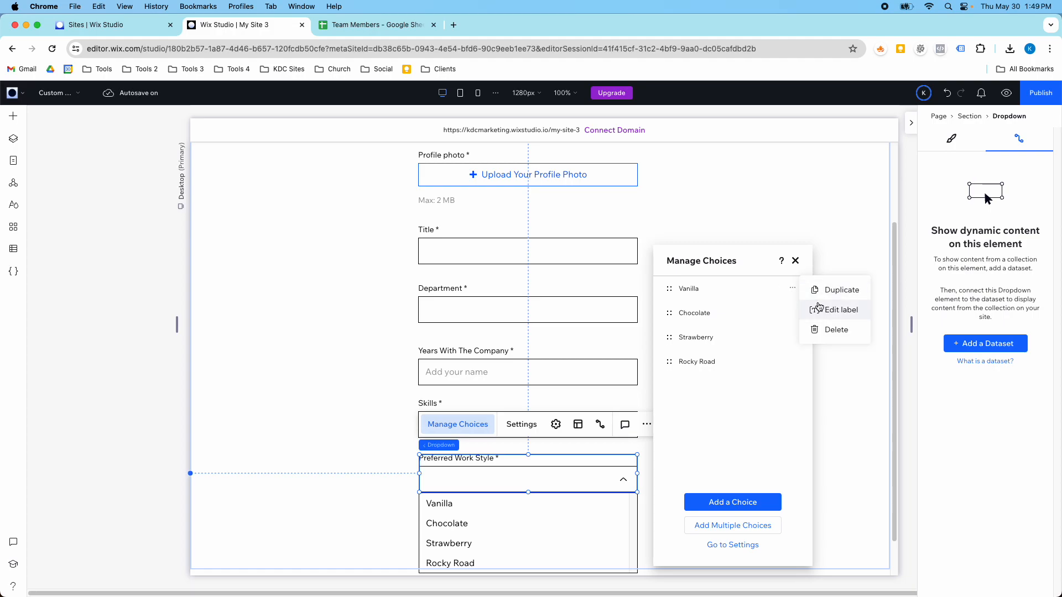
click(821, 310)
text(Hybrid)
key(Return)
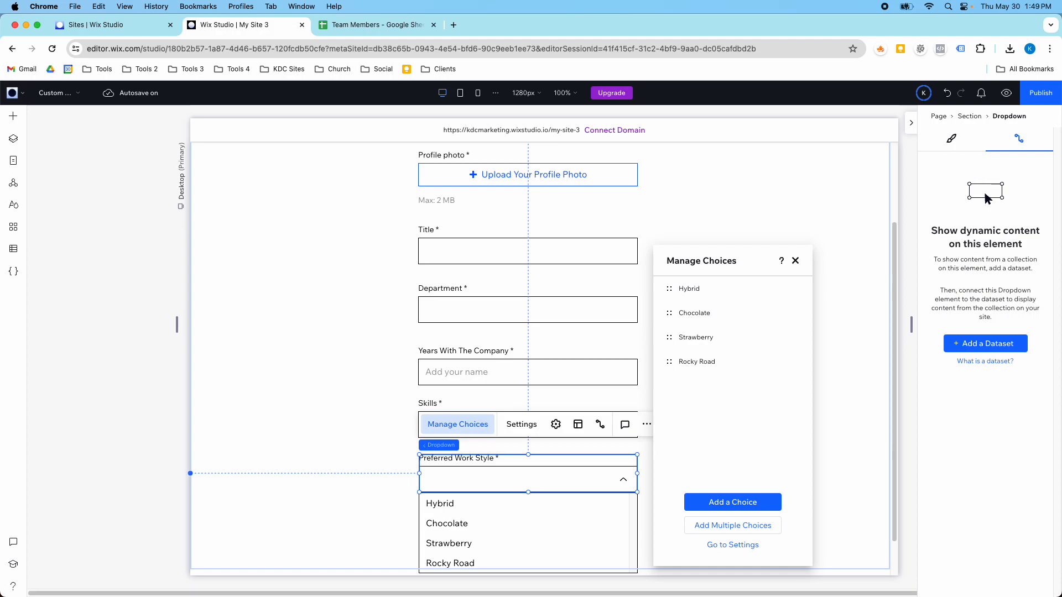
Relabel the dropdown's second choice "In-Offic" and its third choice "Remote"
click(792, 312)
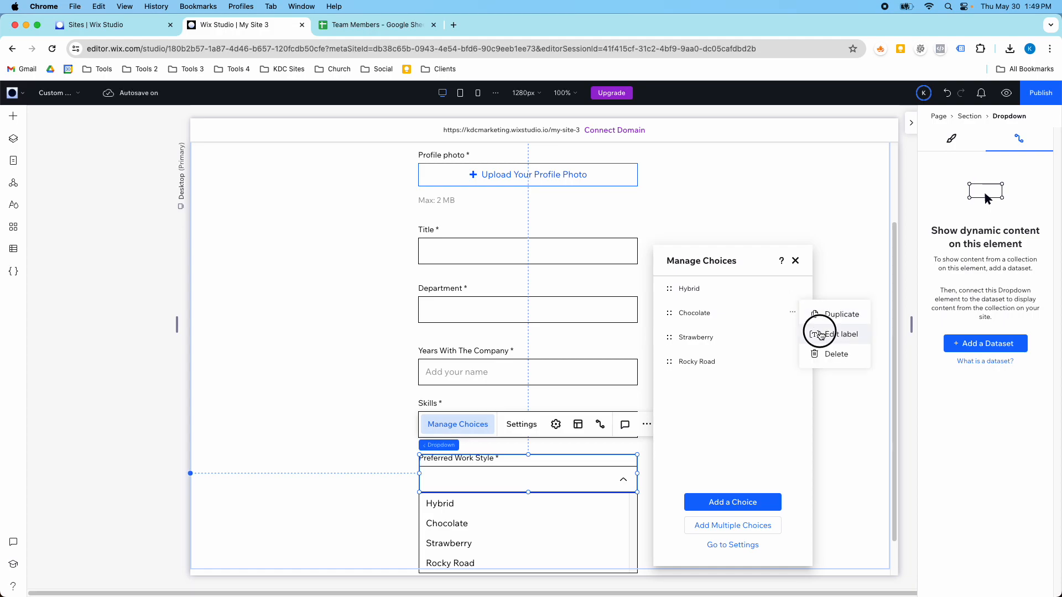
click(818, 332)
text(In-Offic)
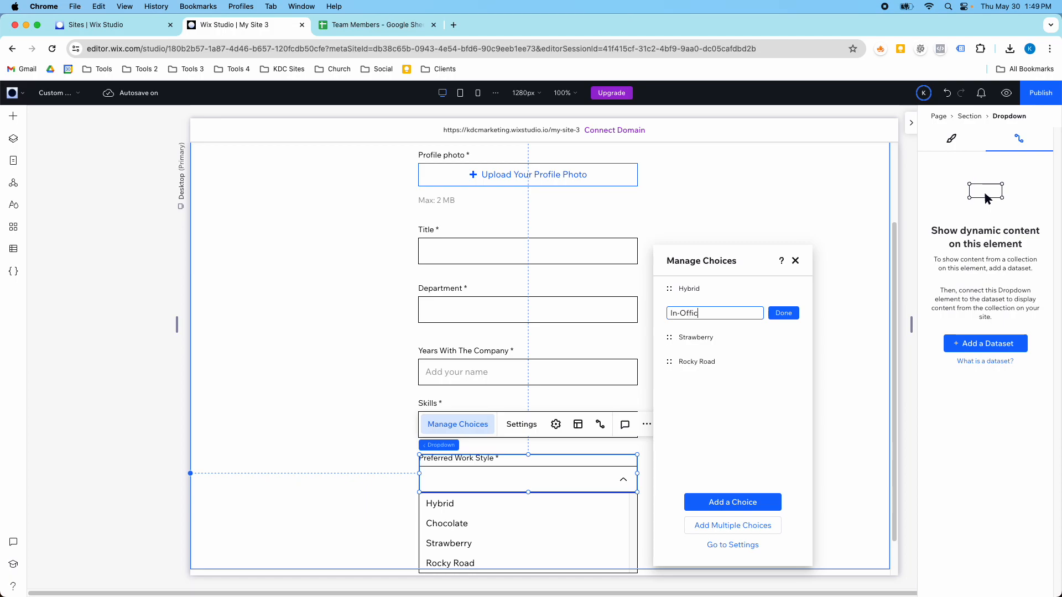
key(Return)
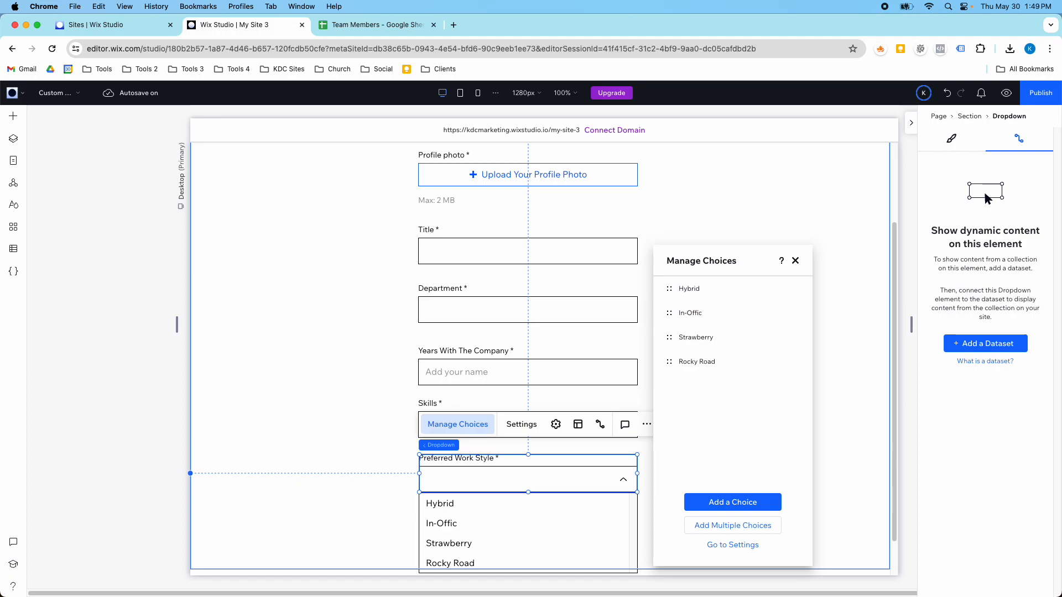
click(792, 337)
click(819, 359)
text(Remote)
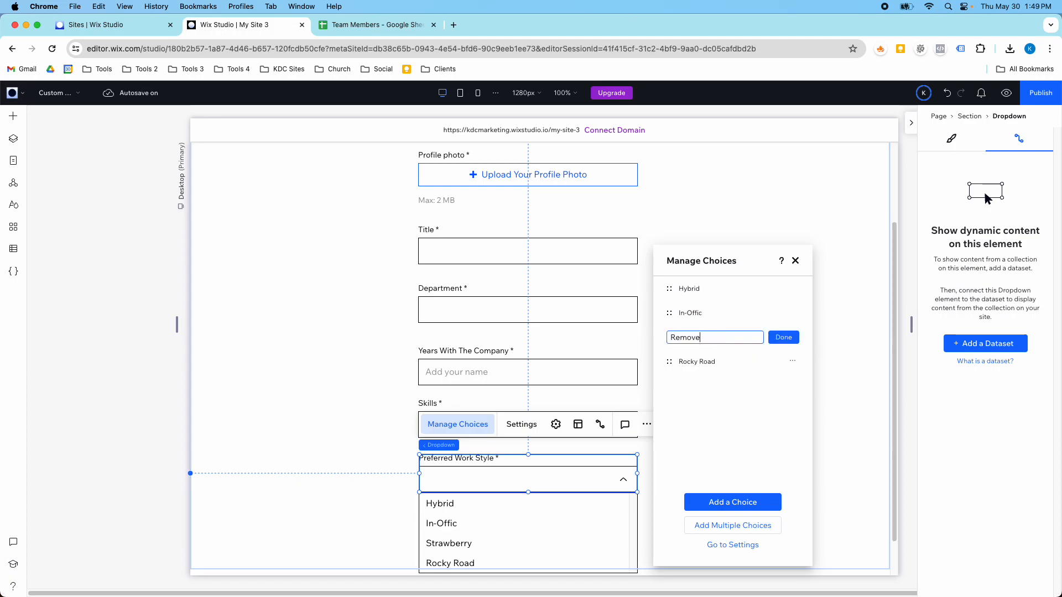
key(Return)
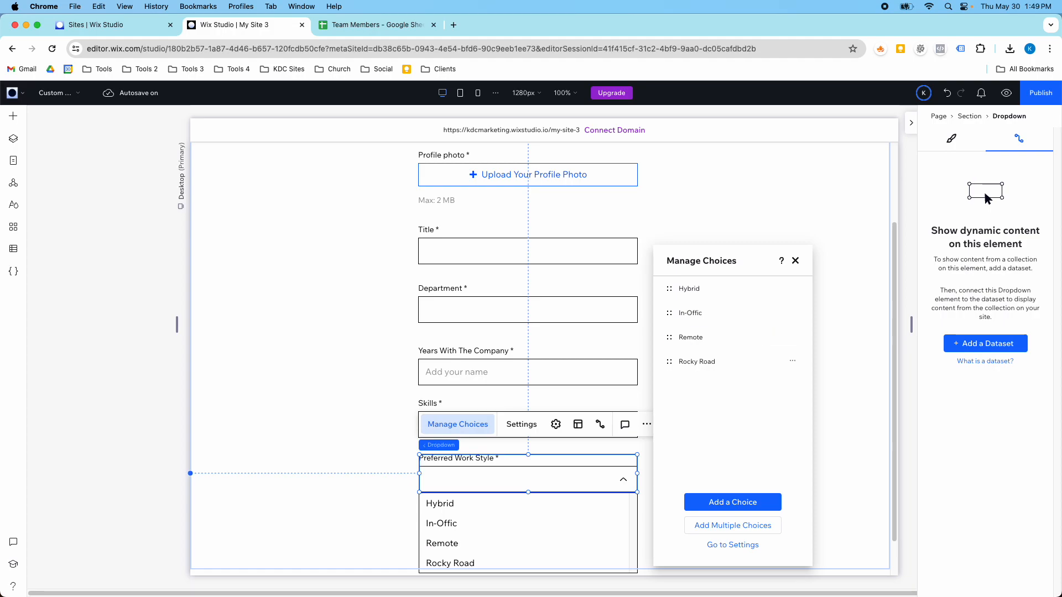
Delete the Rocky Road choice from the dropdown and close its list of choices
click(794, 363)
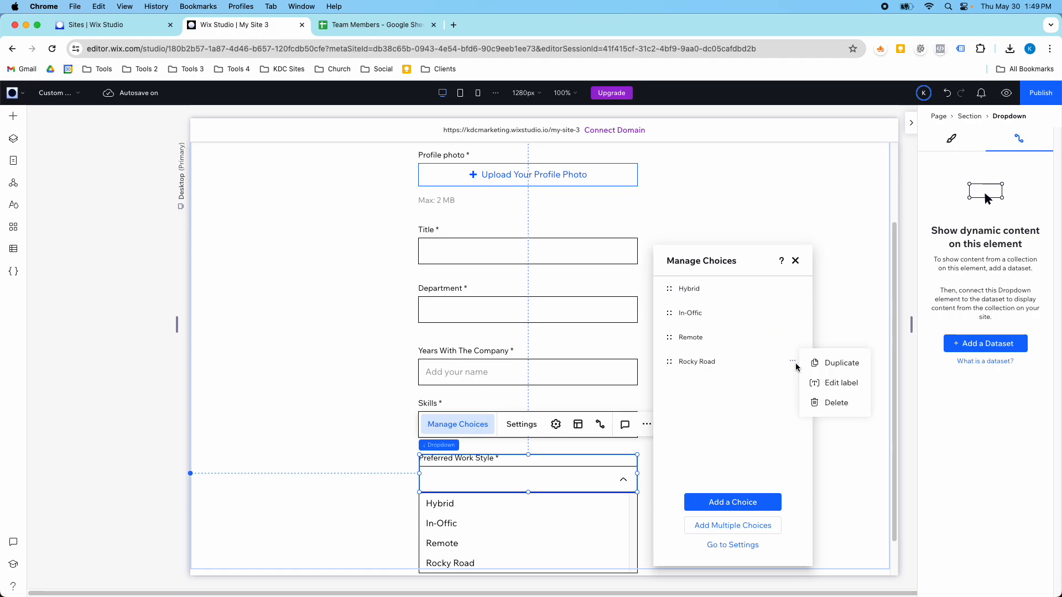
click(818, 404)
click(797, 261)
click(744, 318)
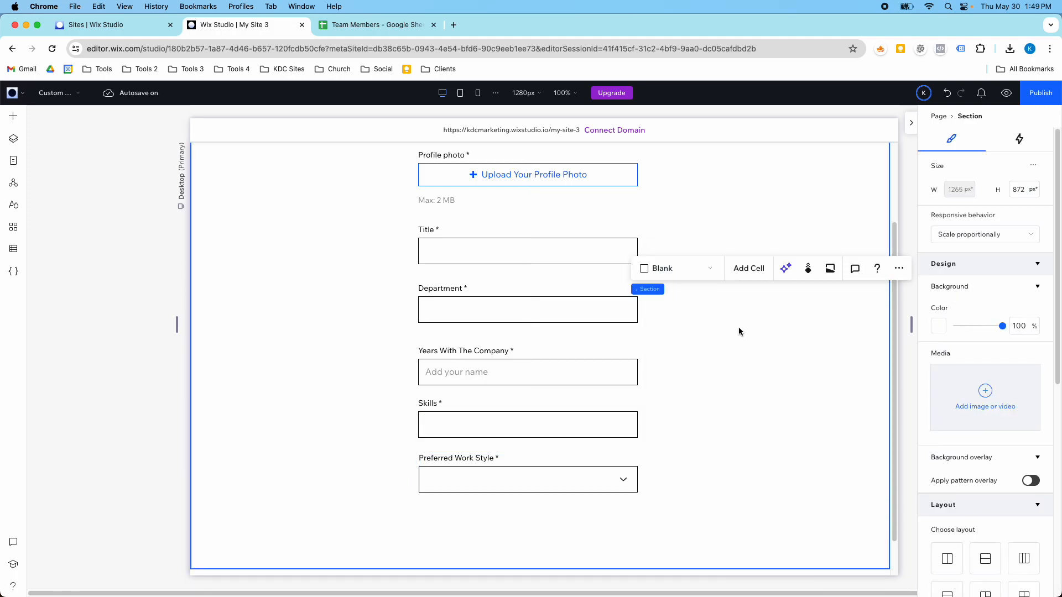
Check the Team Members Google Sheet for the column after Preferred Work Style, and place a copy of the Department input below that dropdown
click(371, 25)
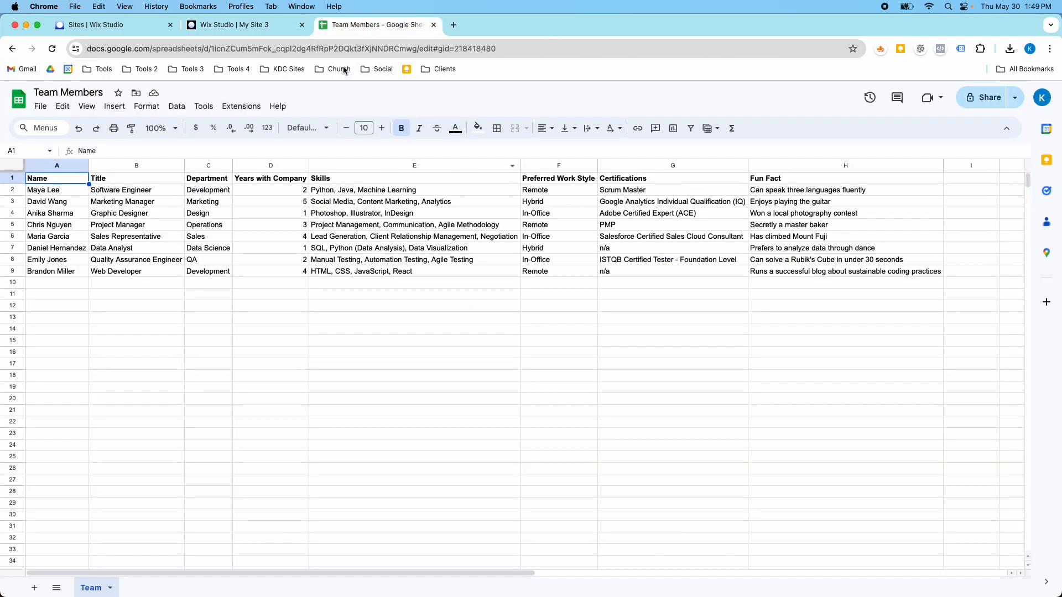
click(230, 25)
click(478, 319)
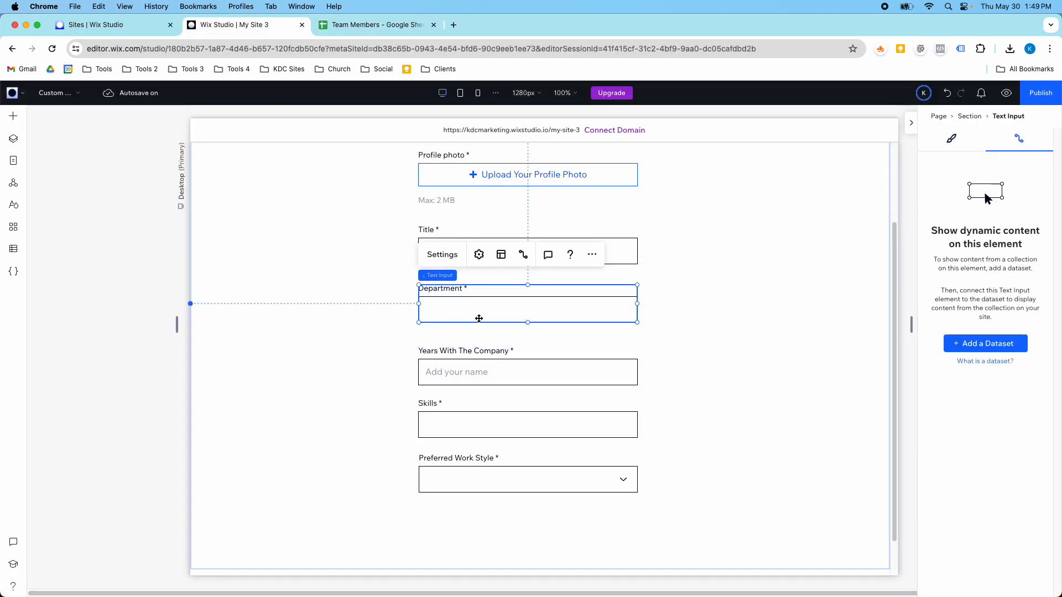
key(super+d)
scroll(475, 315, down, 1)
drag(474, 277, 471, 479)
click(685, 524)
scroll(664, 498, down, 1)
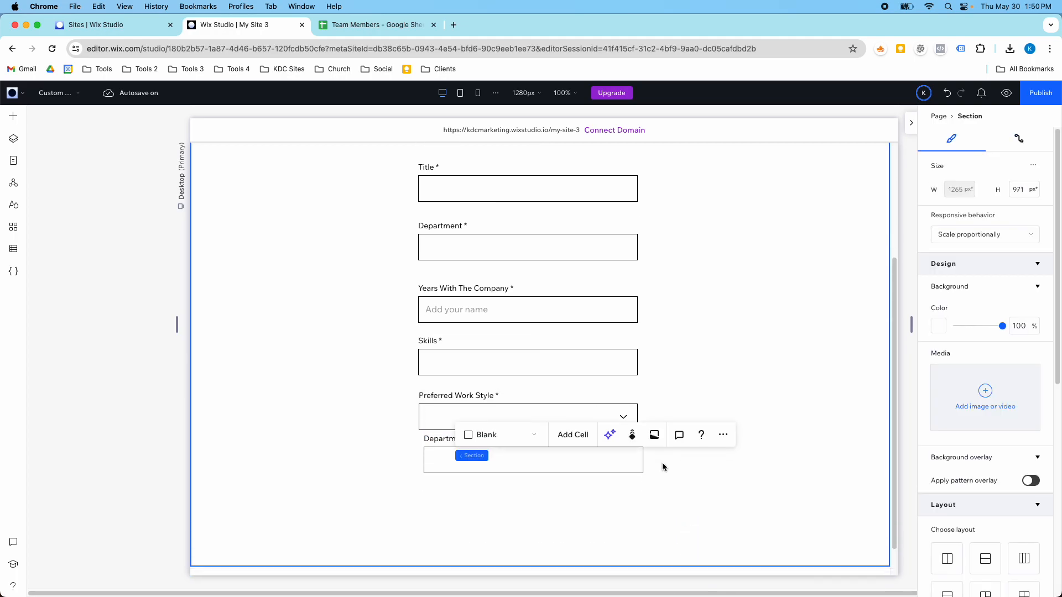
Title the new text input "Certifications" and align it beneath the Preferred Work Style dropdown
click(526, 426)
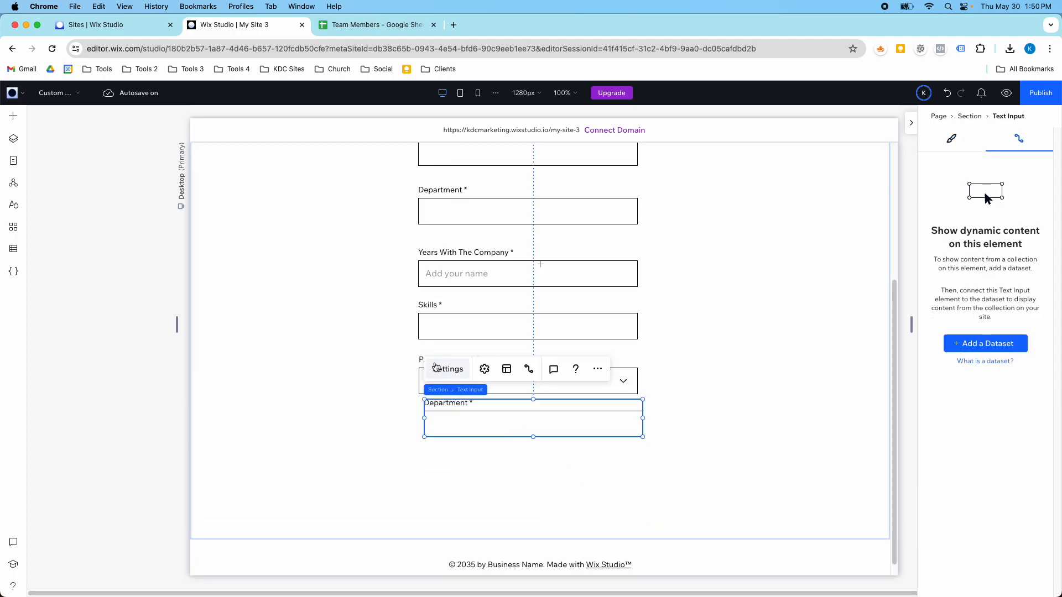
click(452, 372)
double_click(709, 380)
text(Certifications)
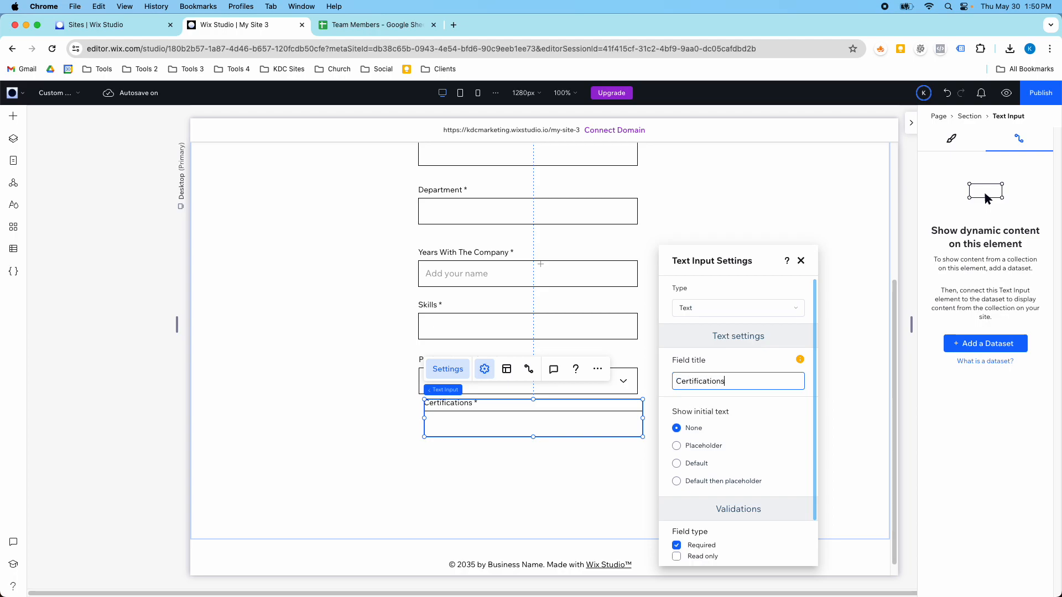
click(611, 443)
drag(502, 437, 470, 469)
Duplicate the Certifications input directly beneath it and title the copy "Fun Fact"
key(super+d)
click(479, 426)
click(675, 379)
text(Fun Fa)
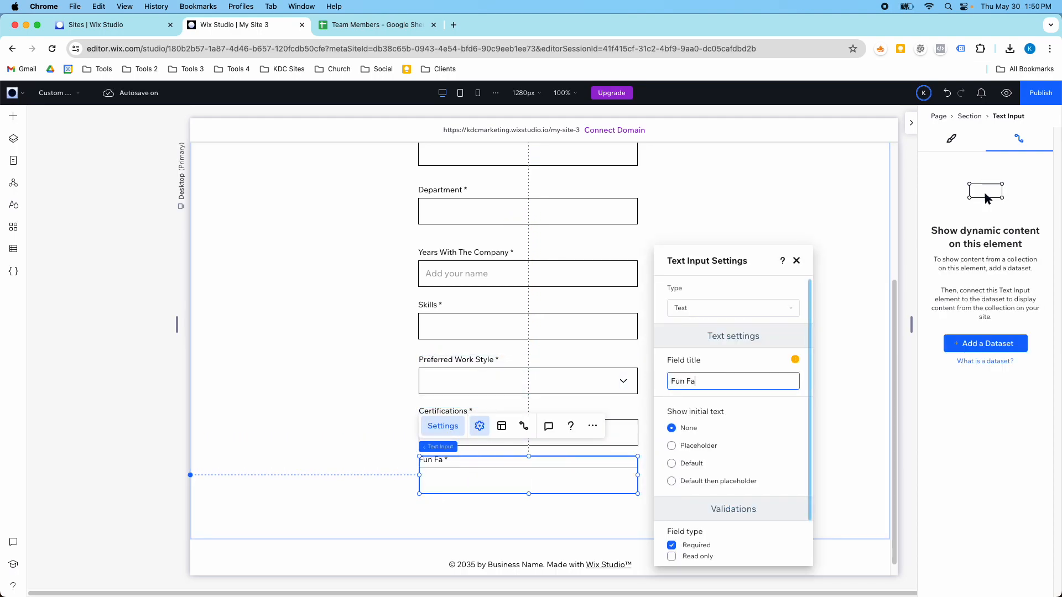
key(Return)
click(413, 396)
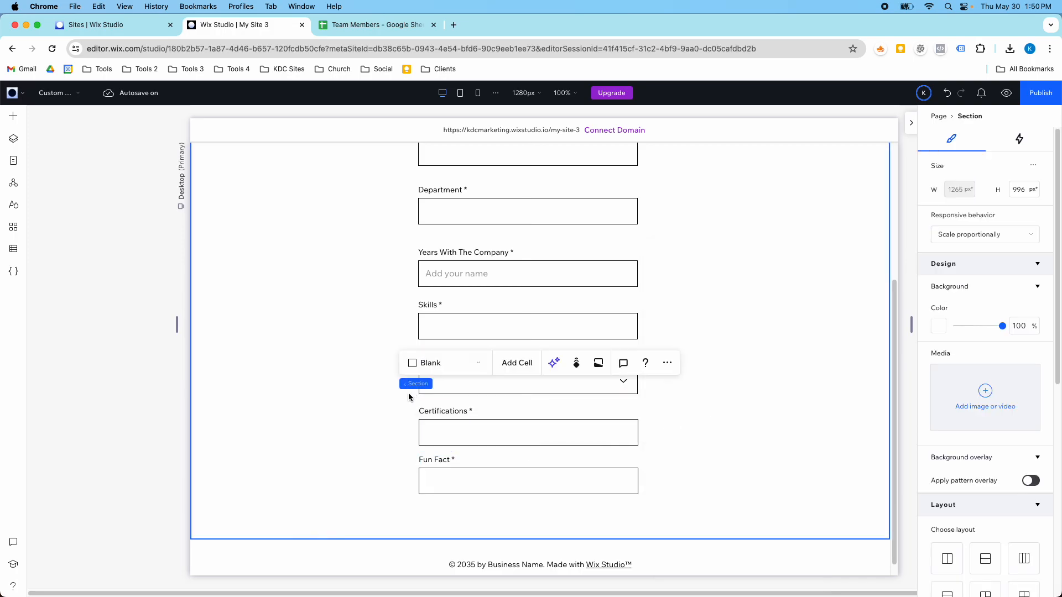
Extend the form section downward to a height of 1108 px to make room below the Fun Fact input
scroll(445, 305, up, 1)
scroll(446, 304, up, 5)
scroll(470, 256, down, 7)
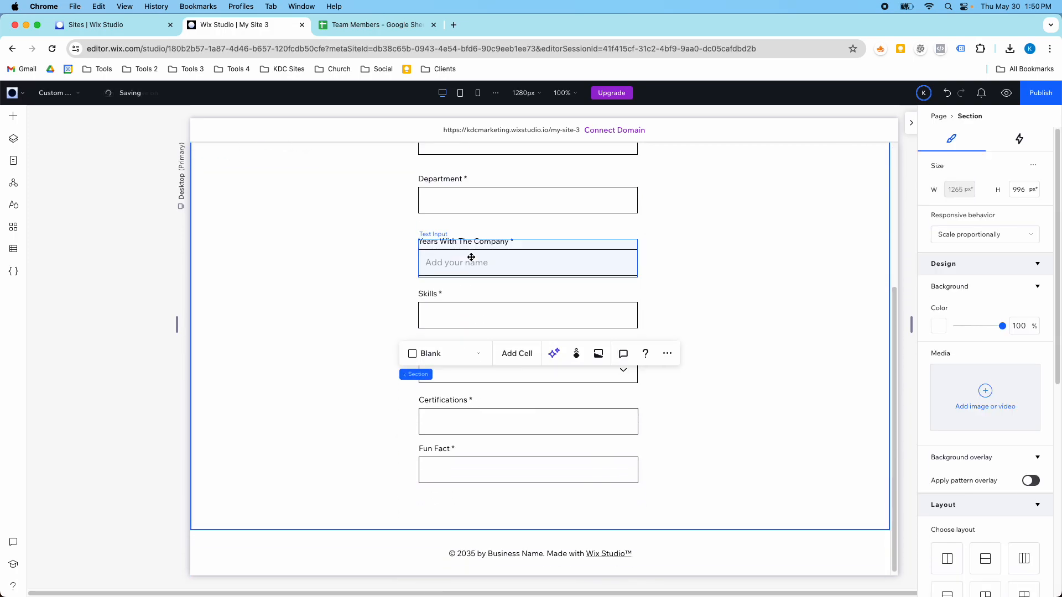
drag(663, 524, 663, 575)
scroll(663, 513, down, 2)
drag(682, 525, 682, 537)
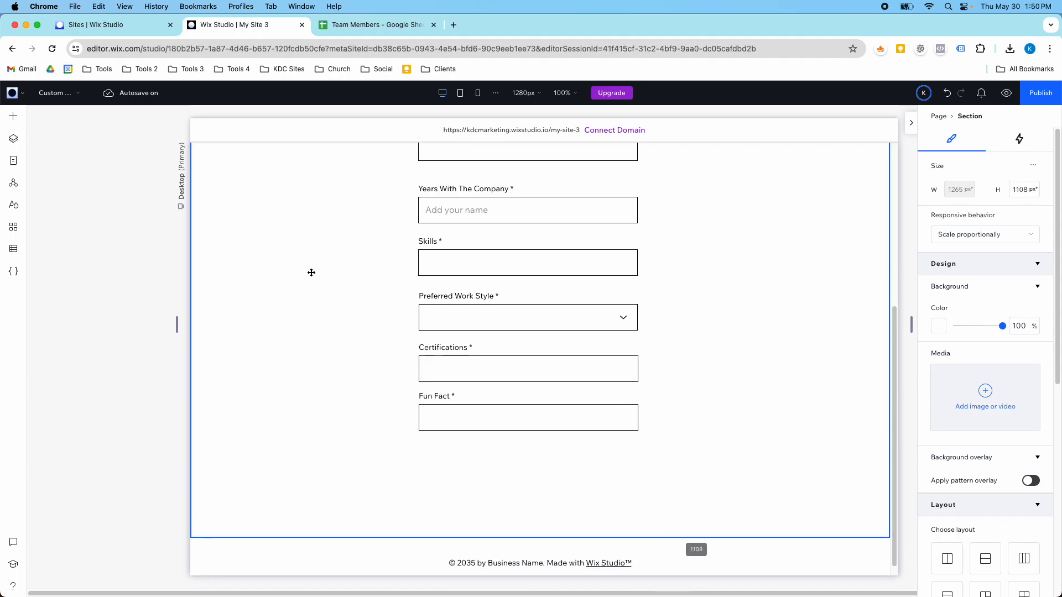
Add a quick-add "Start Now" button below the Fun Fact input and widen it
click(13, 116)
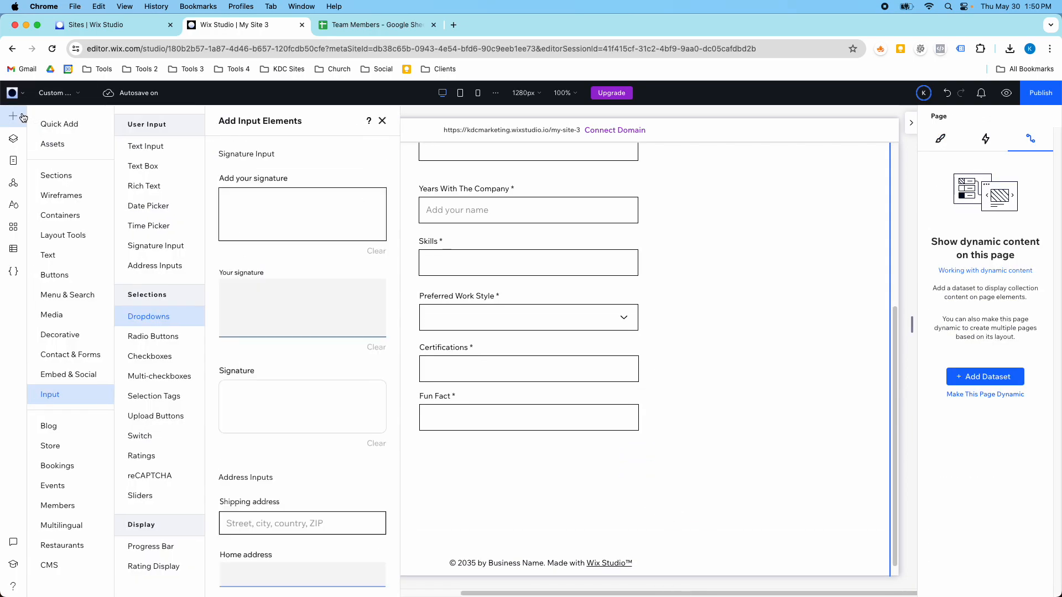
click(62, 124)
drag(155, 246, 473, 470)
drag(568, 470, 606, 469)
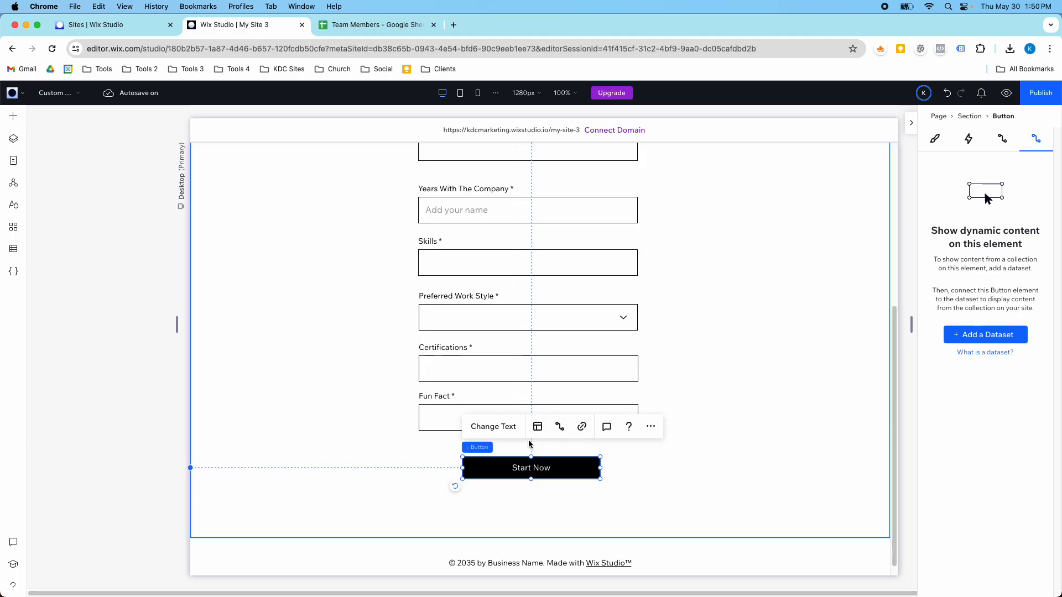
Move all the form elements down to leave space above the Name input, and lower the profile photo upload button beneath Name
scroll(411, 387, up, 5)
drag(365, 218, 544, 437)
scroll(495, 365, down, 5)
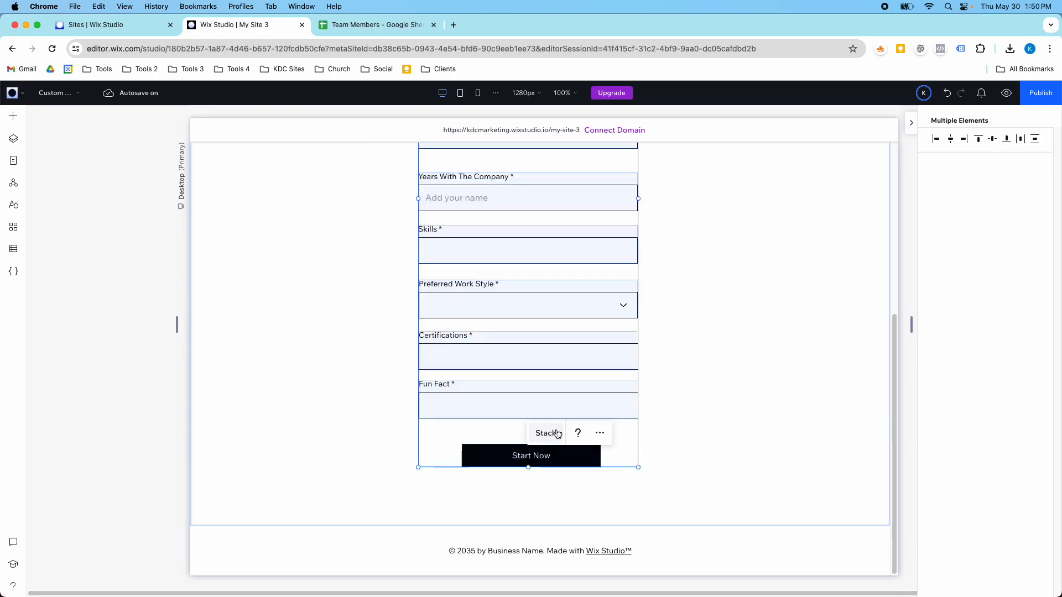
scroll(551, 324, up, 2)
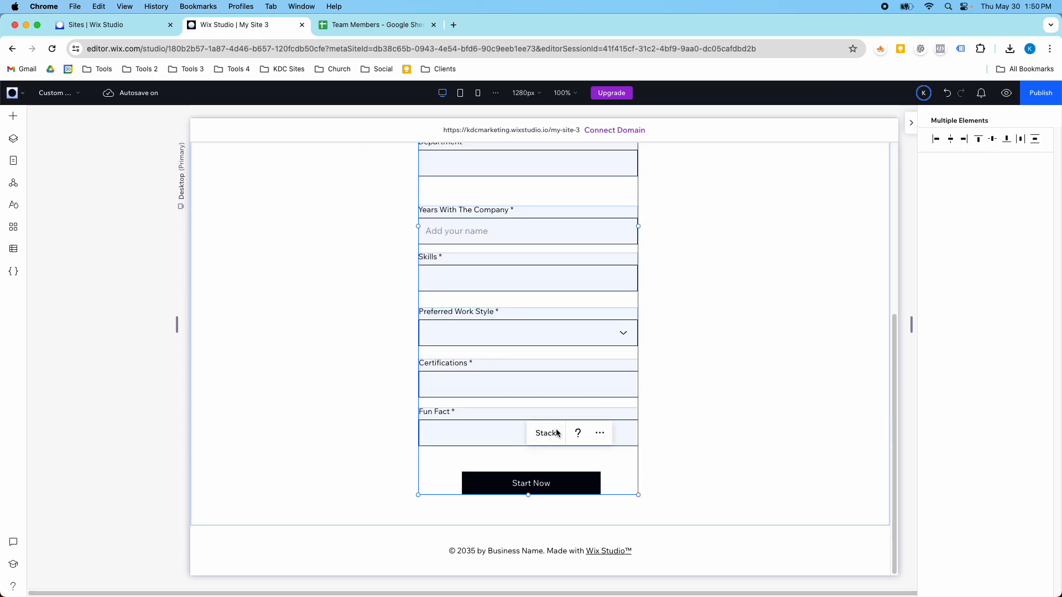
scroll(550, 324, up, 5)
click(426, 265)
drag(455, 285, 450, 319)
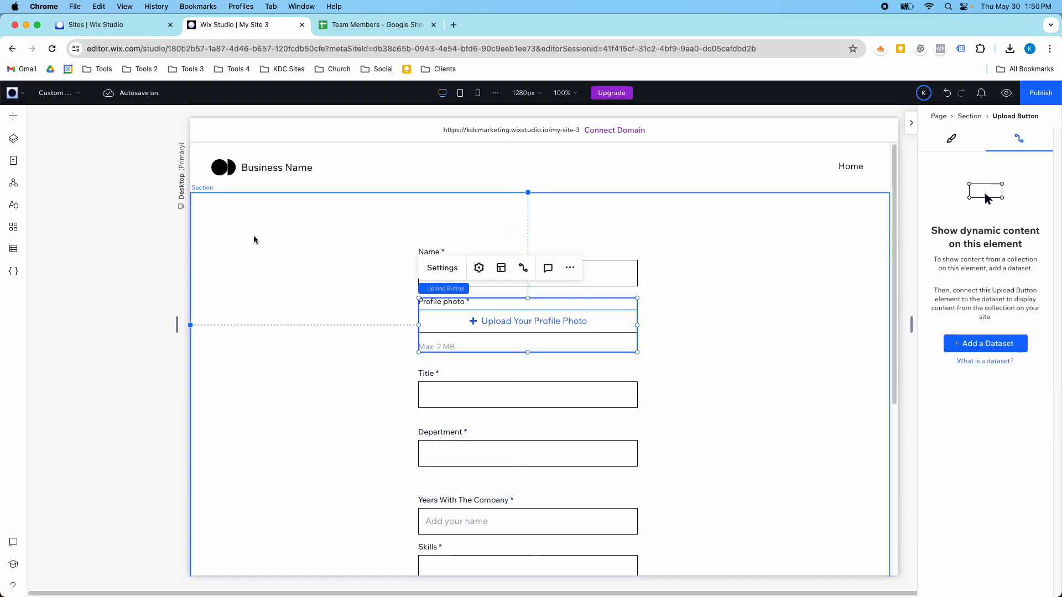
Place a title heading above the Name input, aligned with its left edge, and widen it to 348 px
click(15, 117)
drag(213, 177, 470, 232)
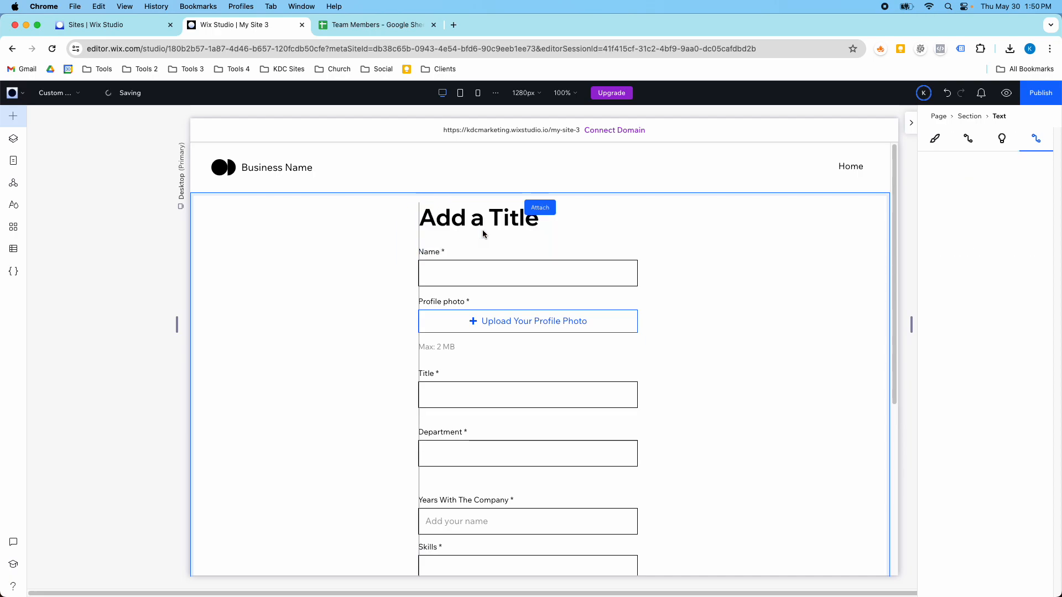
drag(543, 218, 610, 228)
Replace the heading's placeholder text with "Team Members F"
double_click(537, 222)
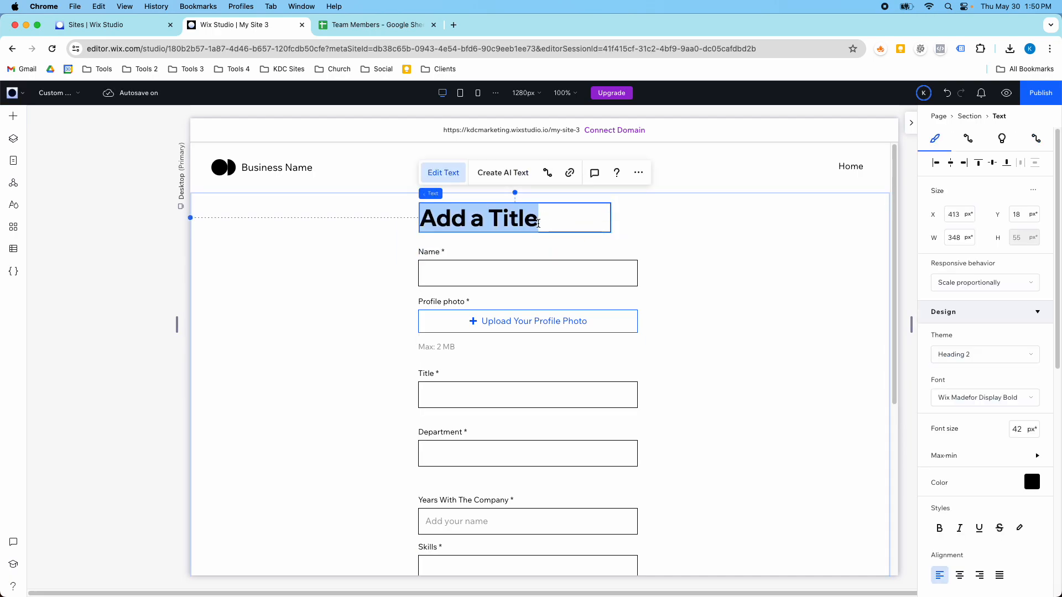
text(TE)
key(BackSpace)
text(eam M)
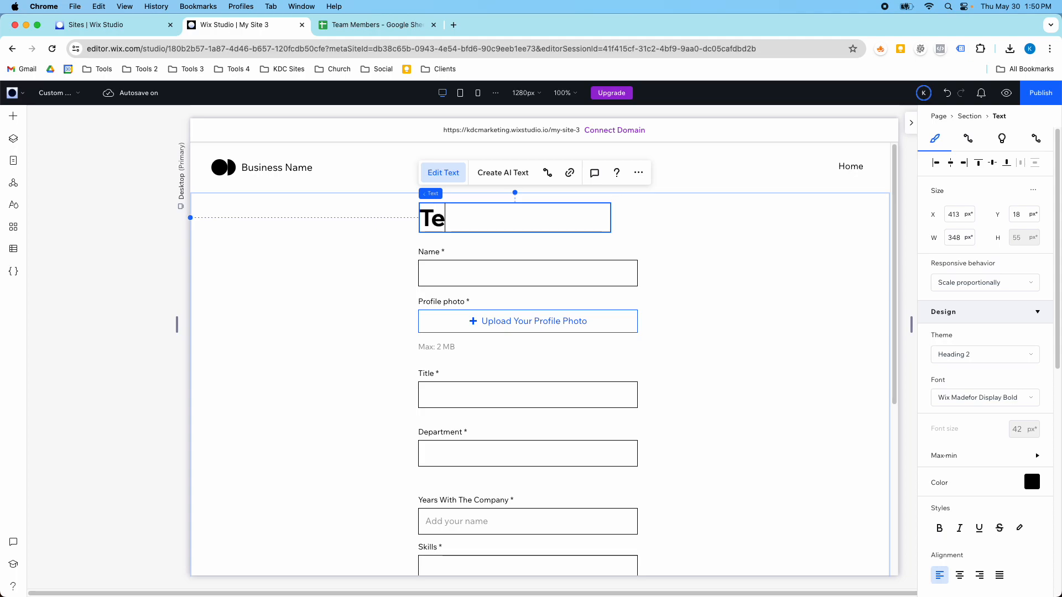
text(Em)
key(BackSpace)
key(BackSpace)
text(embers F)
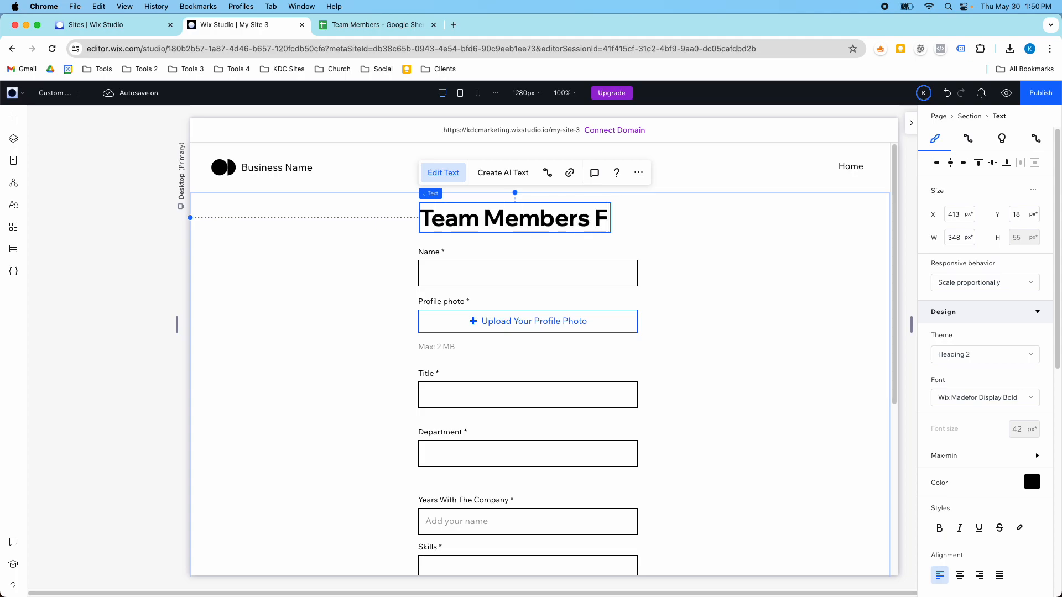
Complete the heading text as "Team Members Form" and widen its text box to about 511 px
text(orm)
click(649, 211)
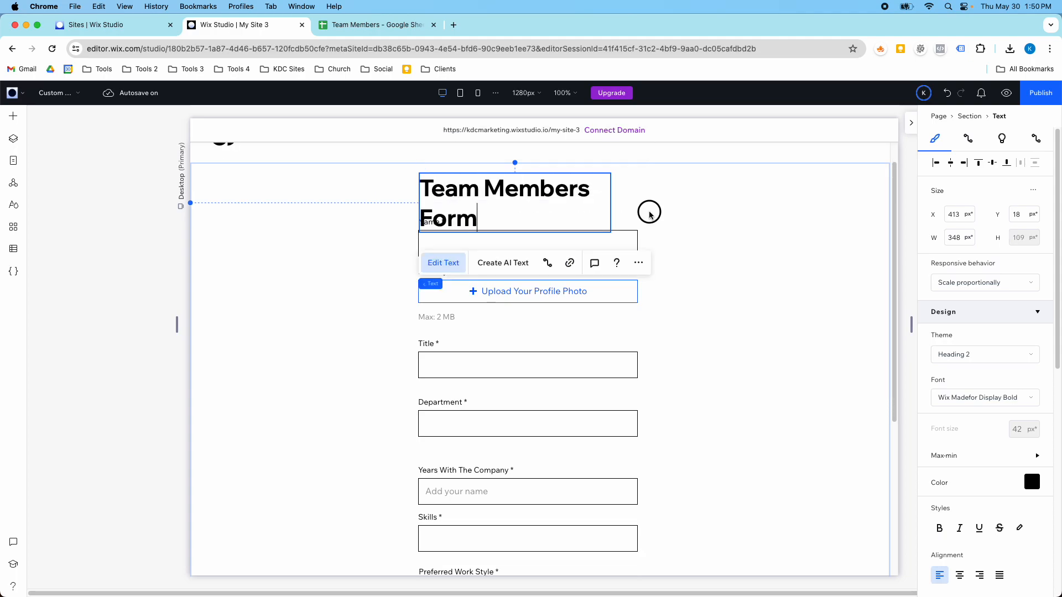
click(601, 200)
drag(610, 202, 701, 204)
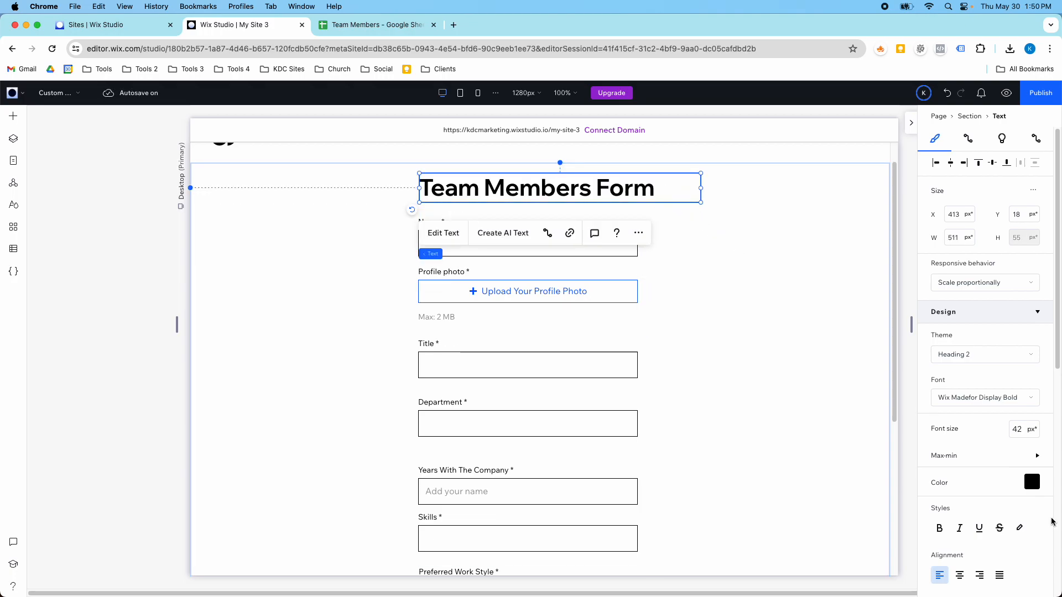
Center-align the heading text and move its box to about X 356, Y 26 px, centered above the form fields
click(960, 575)
drag(554, 196, 522, 200)
Extend the form section's lower edge below the Start Now button to a section height of about 1153 px
scroll(697, 251, down, 5)
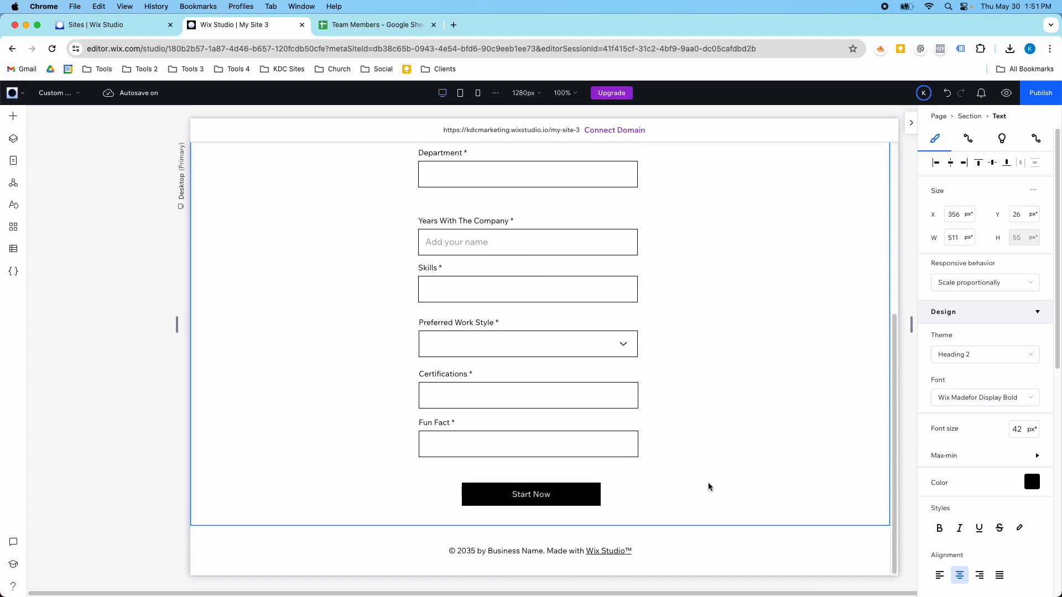
click(695, 522)
drag(695, 522, 695, 546)
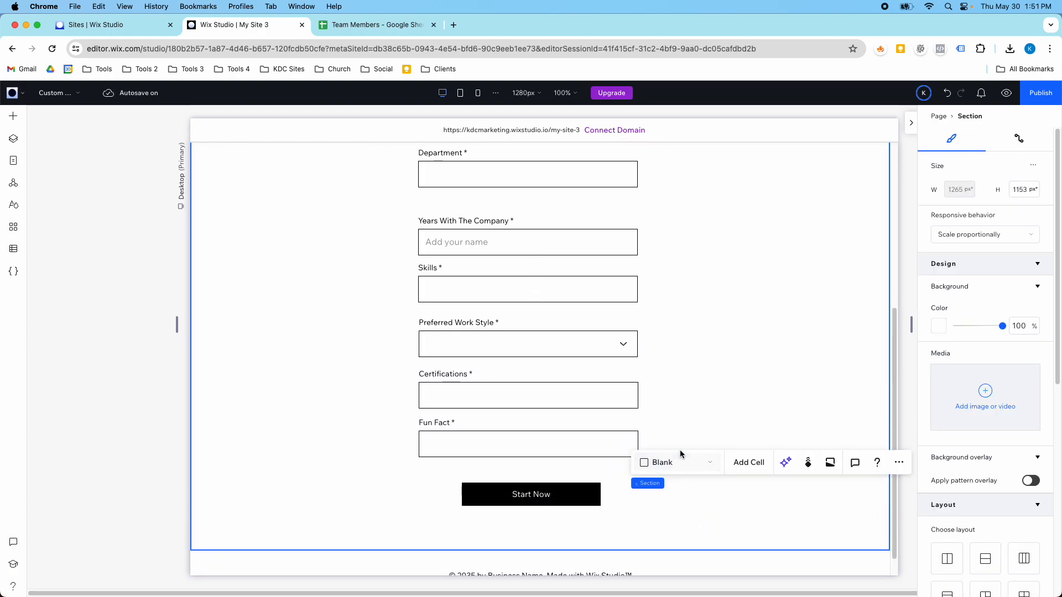
scroll(669, 354, down, 1)
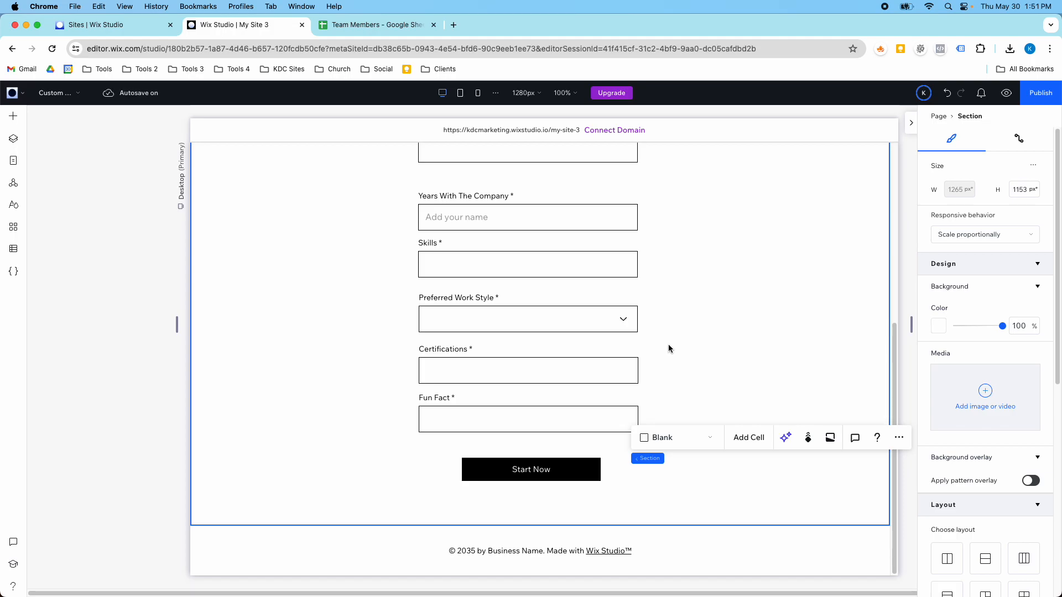
Start a new dataset from the Name input and base it on the Team Members V2 collection
scroll(668, 343, up, 6)
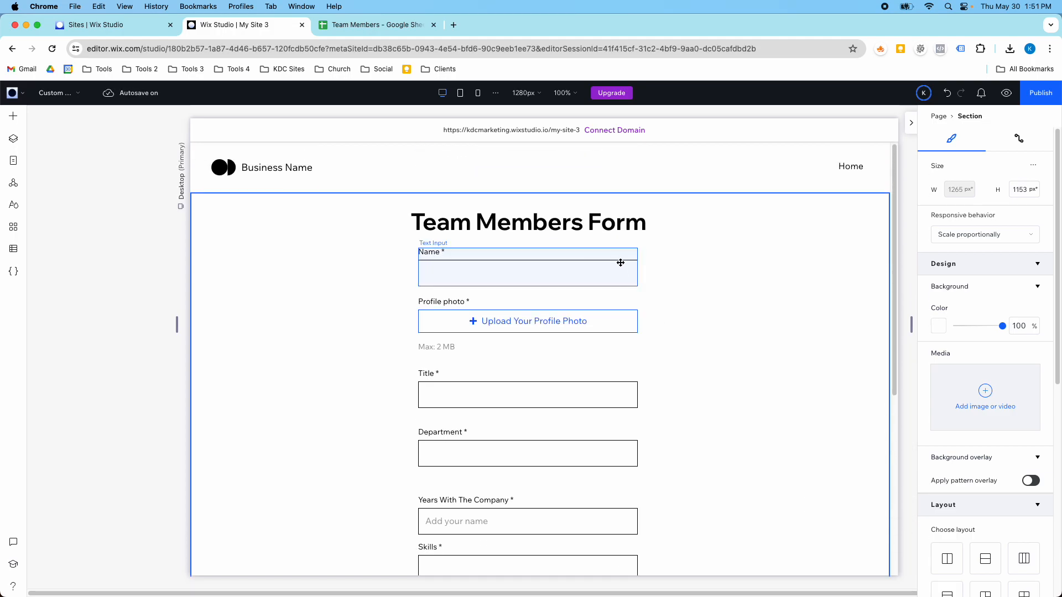
click(619, 262)
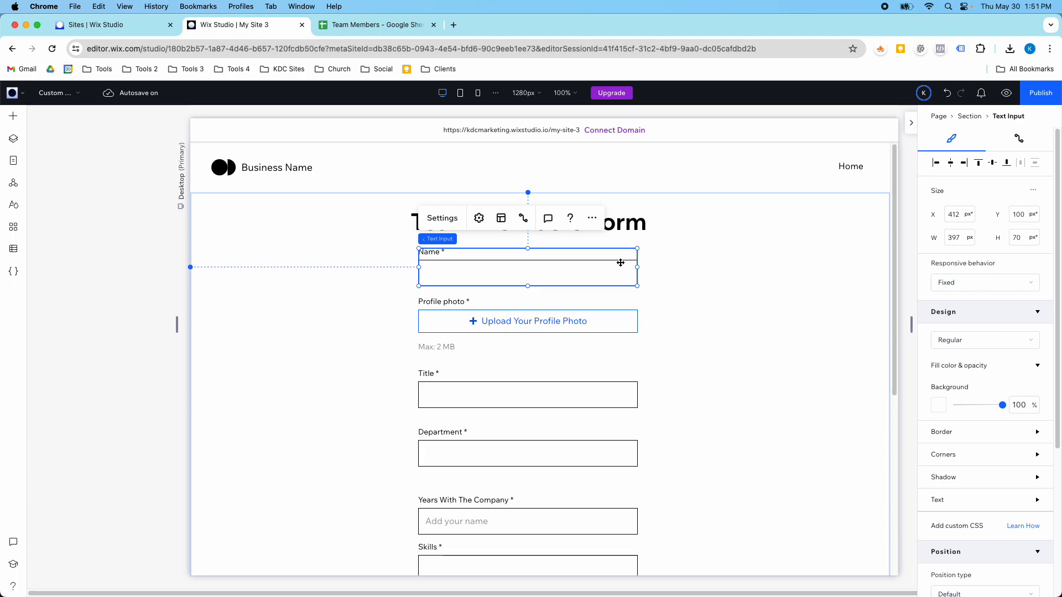
click(522, 220)
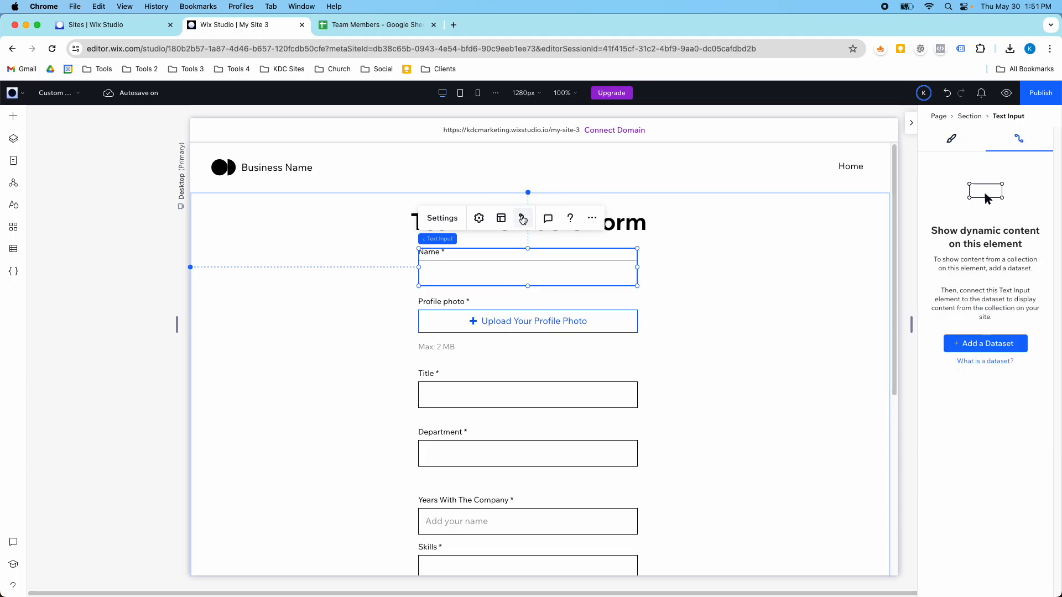
click(973, 347)
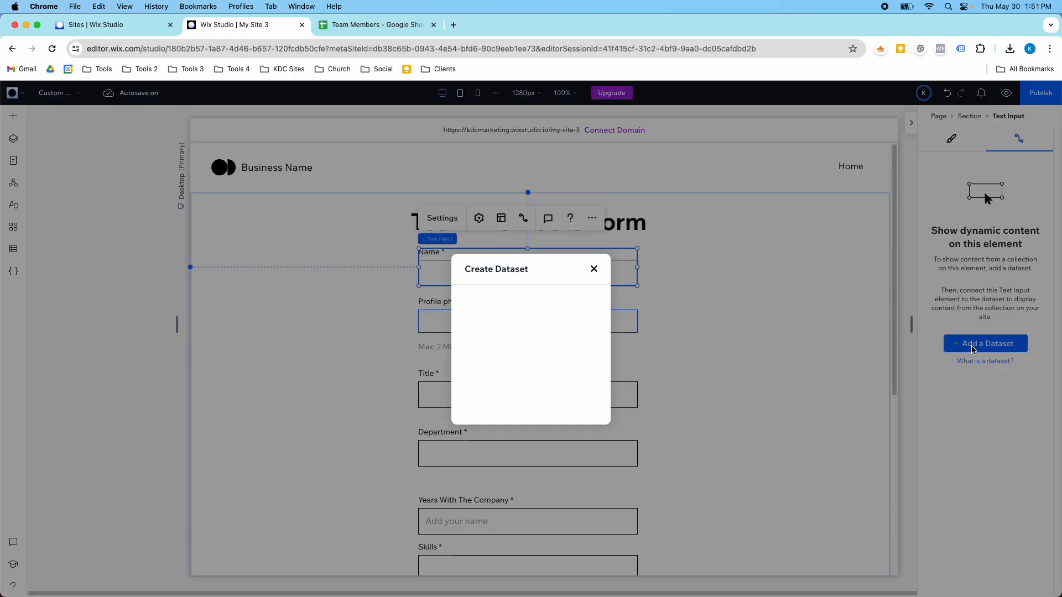
click(562, 314)
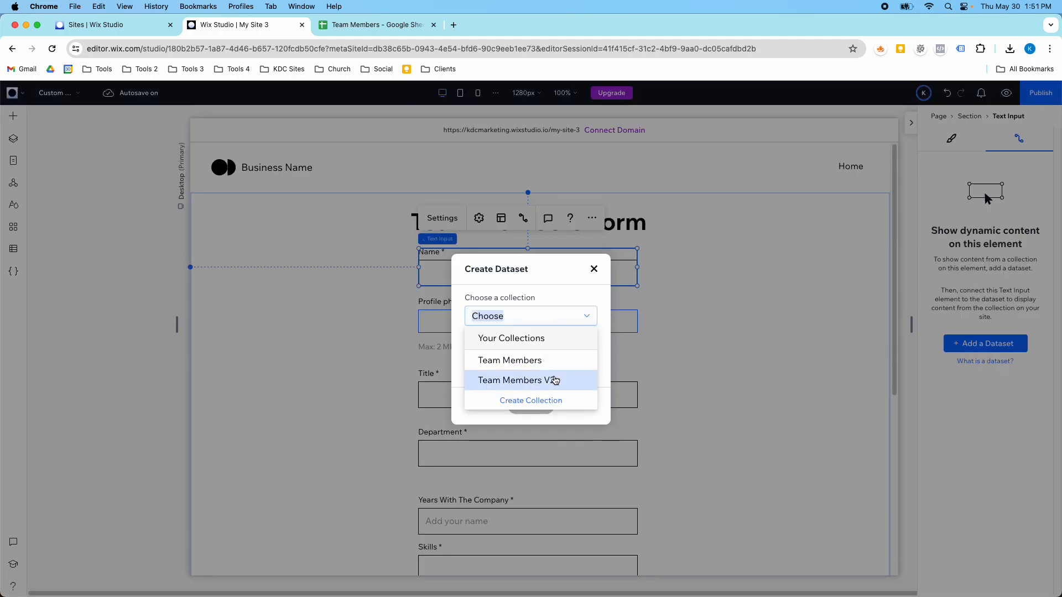
click(555, 381)
Name the dataset "Team Members V2 Collection Form" and create it
click(535, 365)
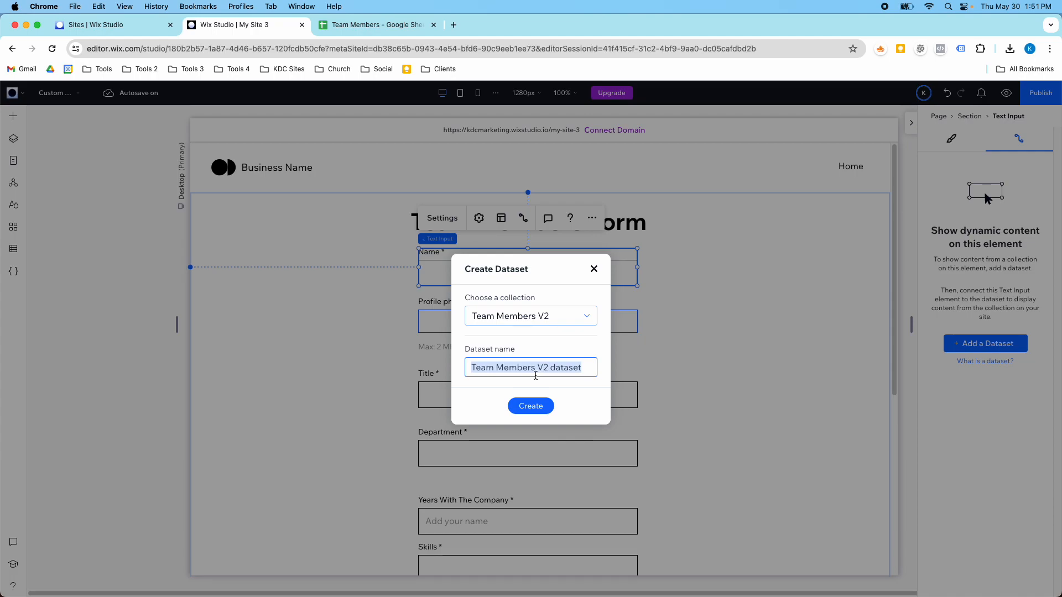
click(537, 370)
drag(539, 369, 590, 369)
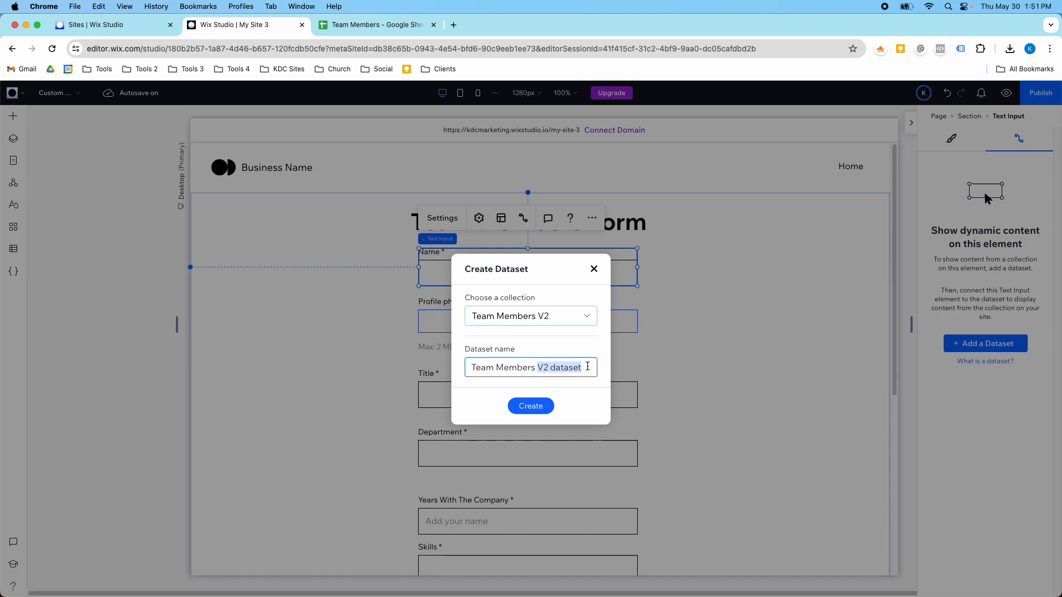
key(Right)
text(Collection)
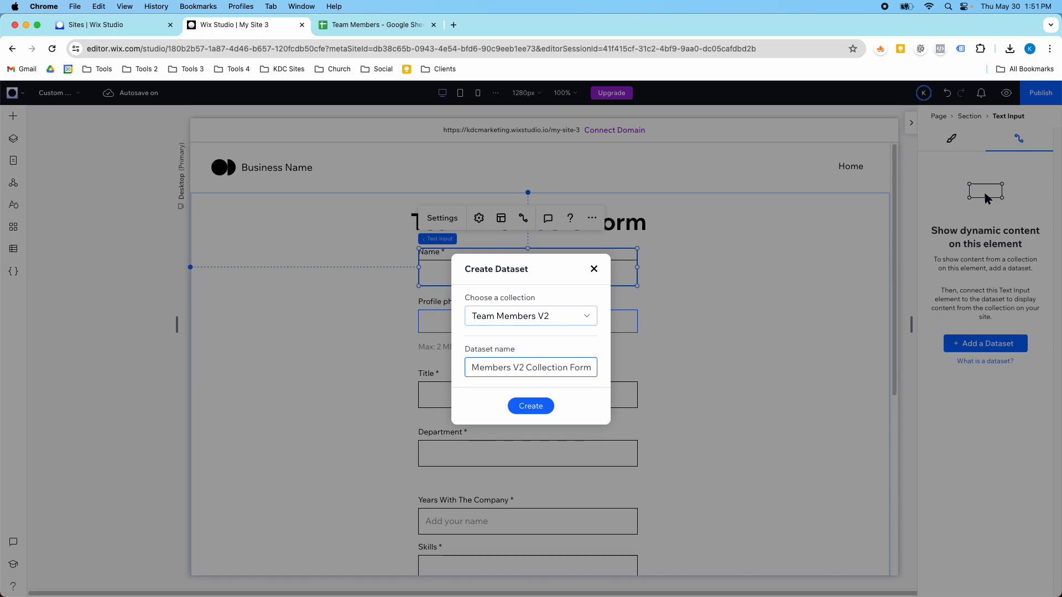
click(532, 406)
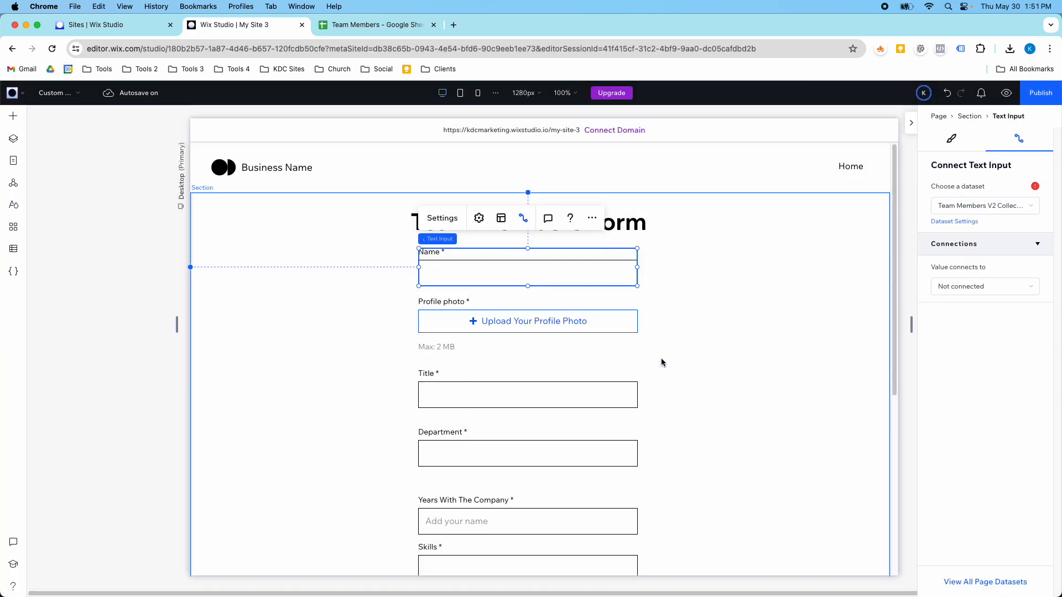
Set the mode of the Name input's dataset to Read & Write in the dataset settings
mouse_move(1034, 188)
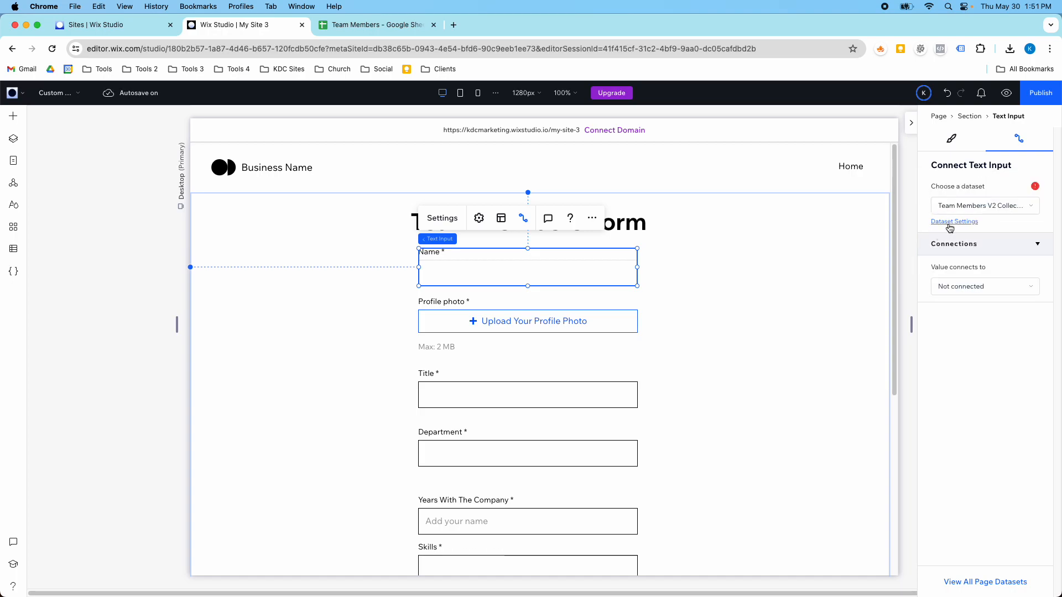
click(949, 222)
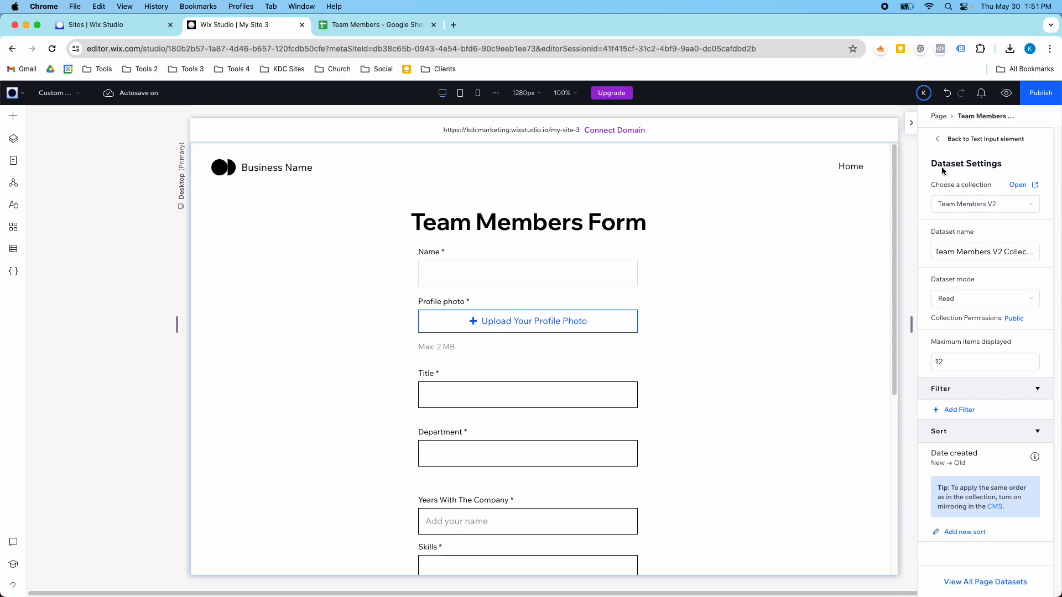
click(940, 140)
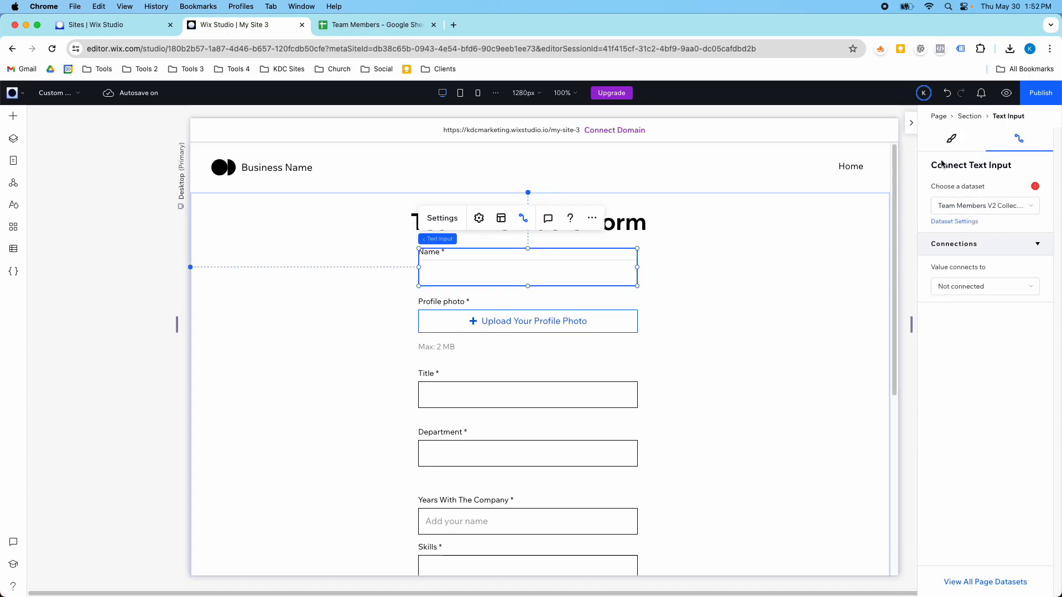
click(953, 221)
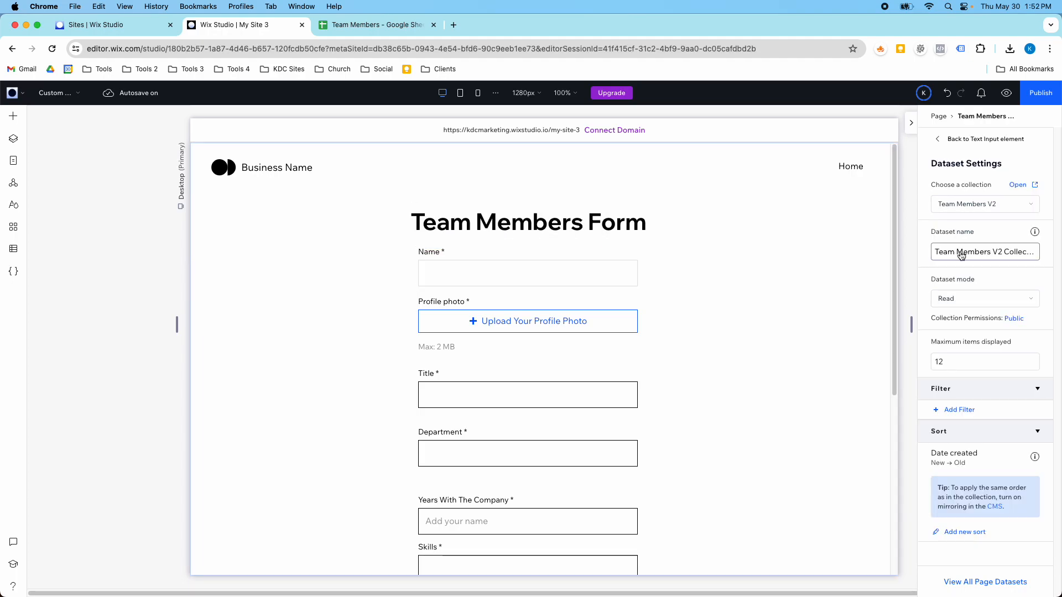
click(962, 299)
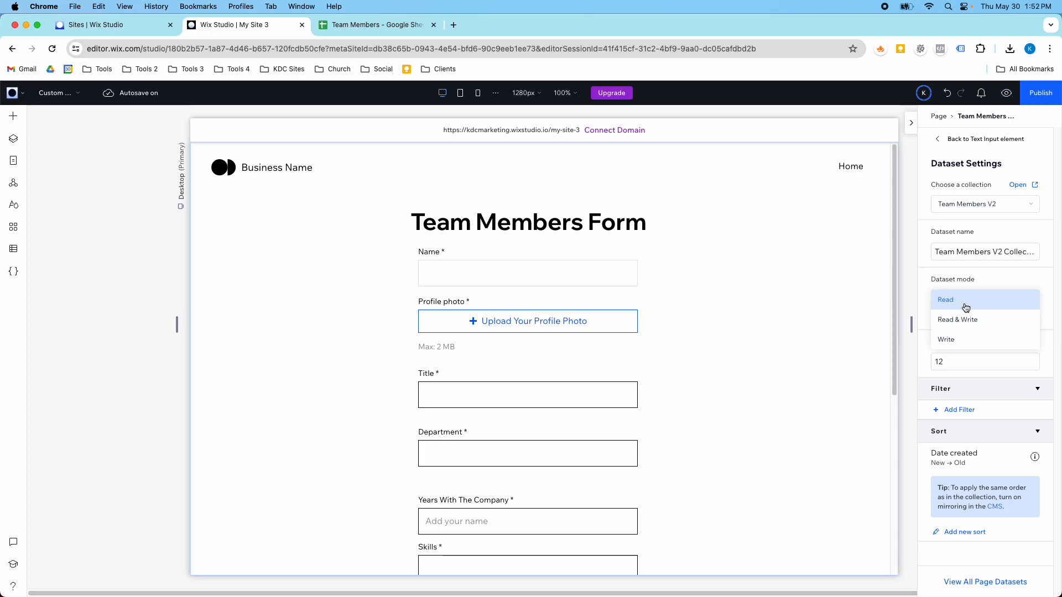
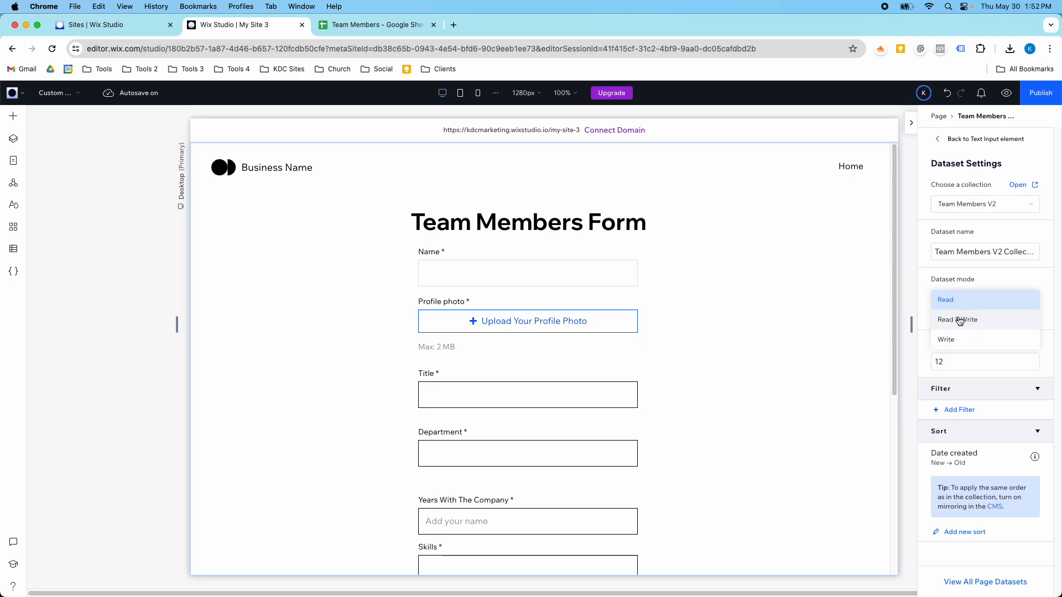
click(959, 340)
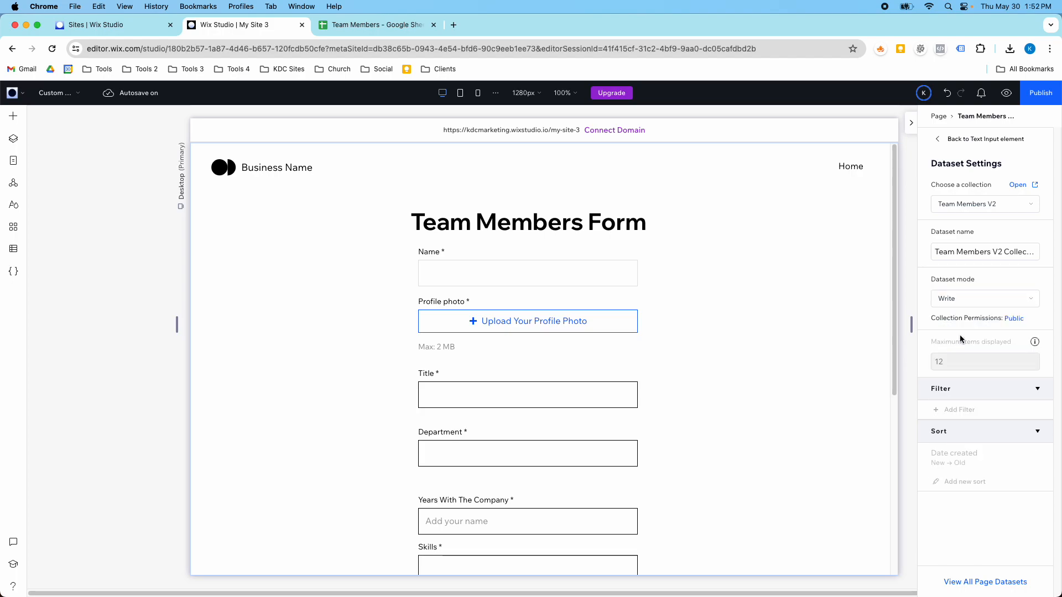
click(963, 305)
click(966, 281)
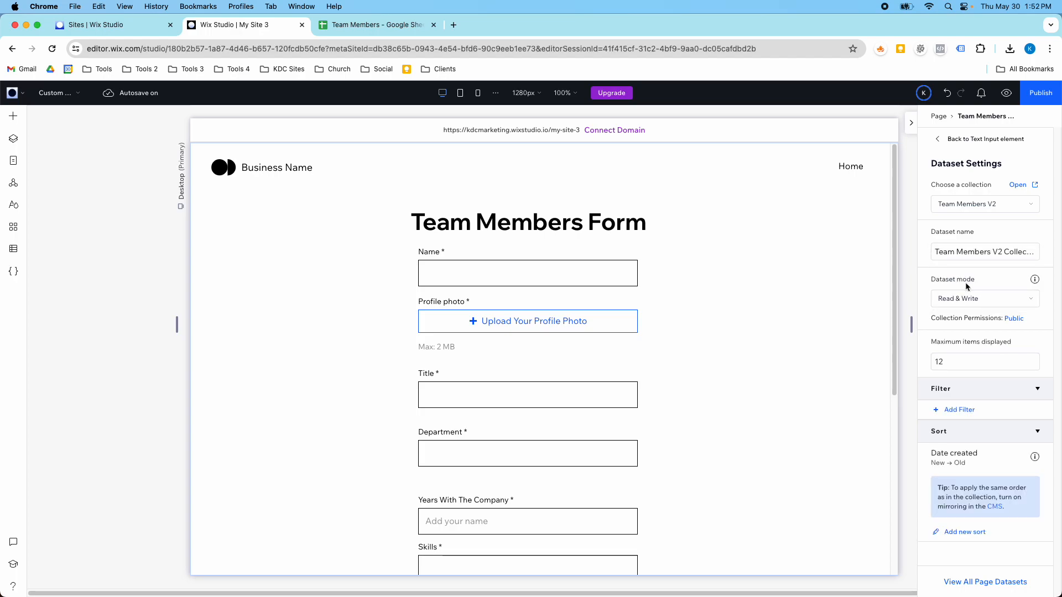
Return to the Name input's connections and connect its value to the Name (Text) field
click(942, 141)
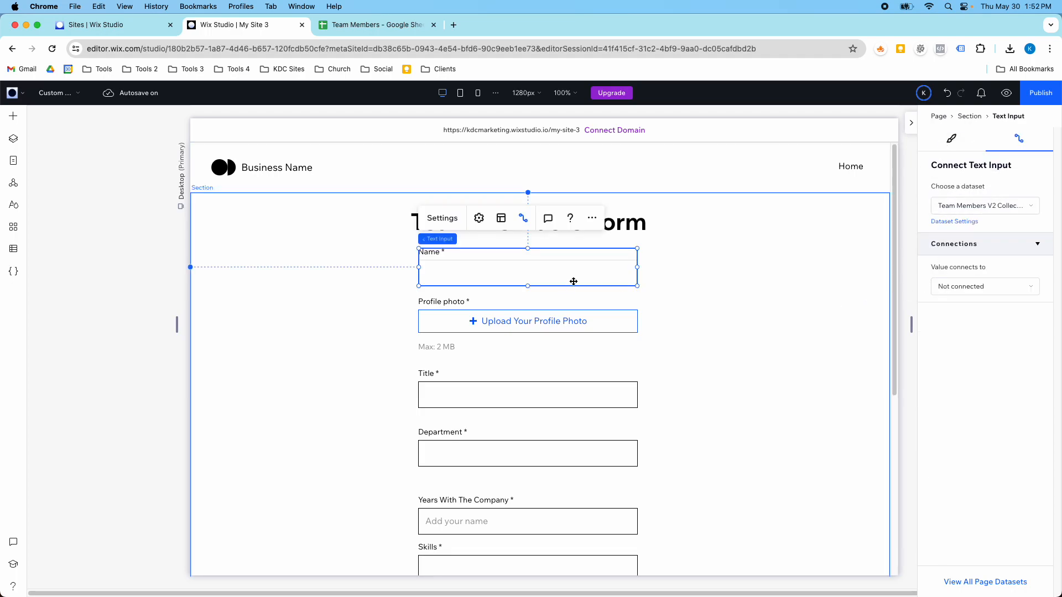
click(950, 286)
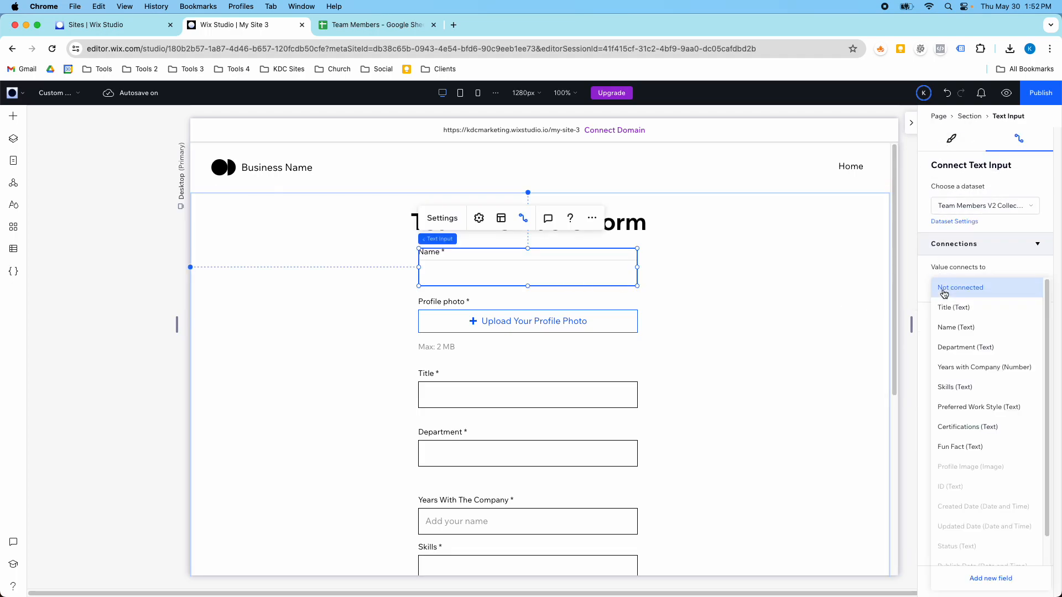
click(951, 328)
Connect the Profile photo upload button to the Team Members V2 Collection Form dataset's Profile Image (Image) field
click(625, 327)
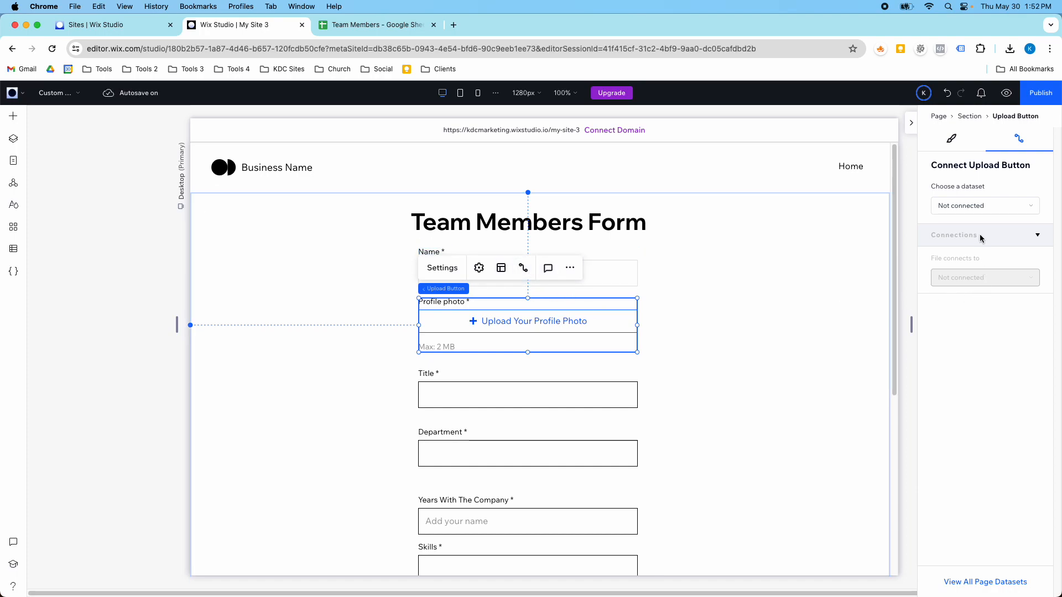
click(969, 208)
click(967, 245)
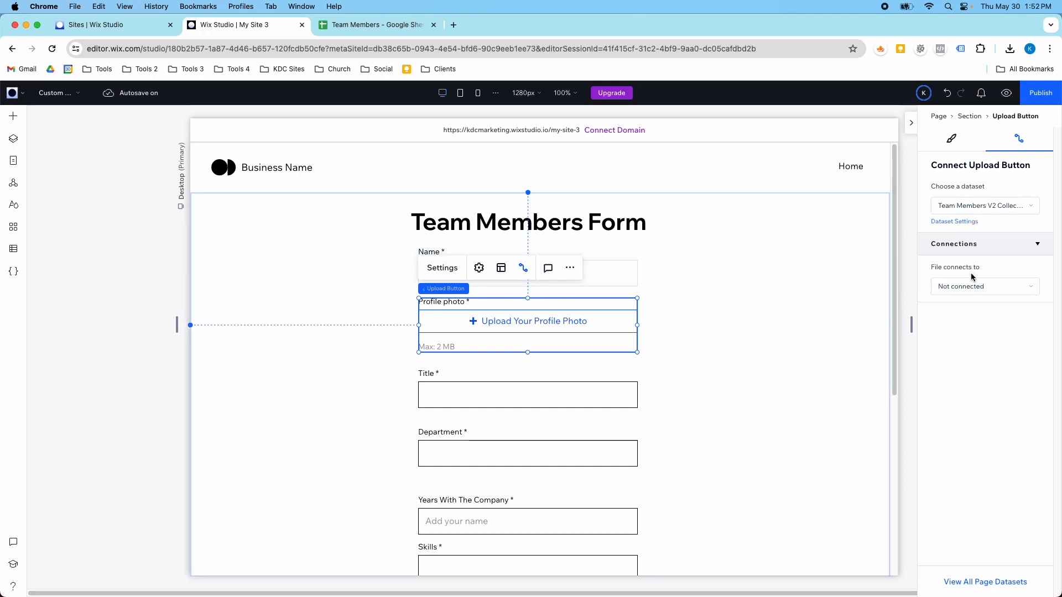
click(973, 287)
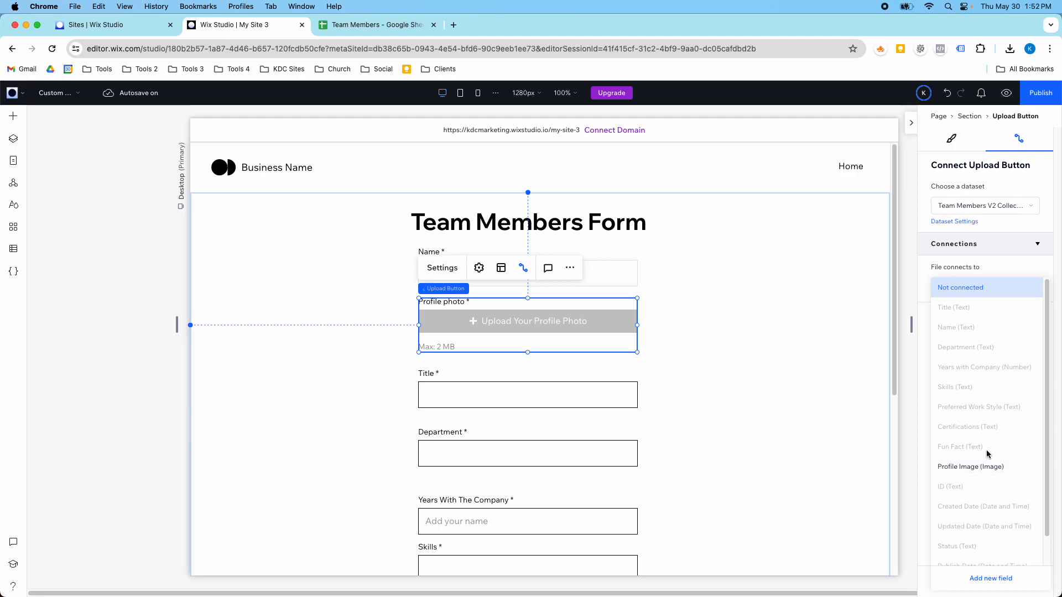
click(990, 466)
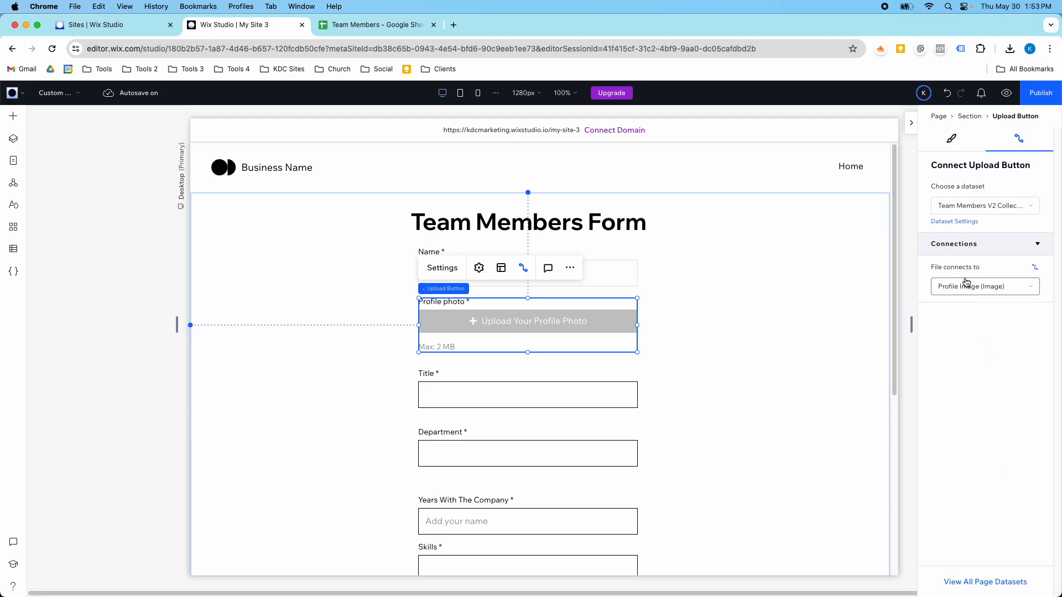
Connect the Title input to the Team Members V2 Collection Form dataset's Title (Text) field
click(622, 396)
click(1014, 205)
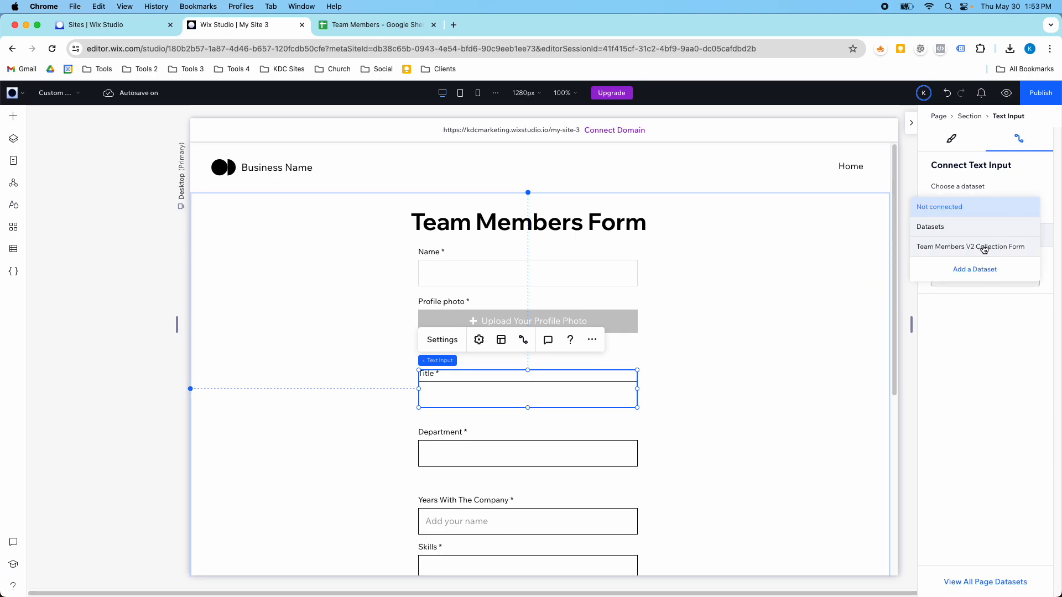
click(984, 249)
click(990, 286)
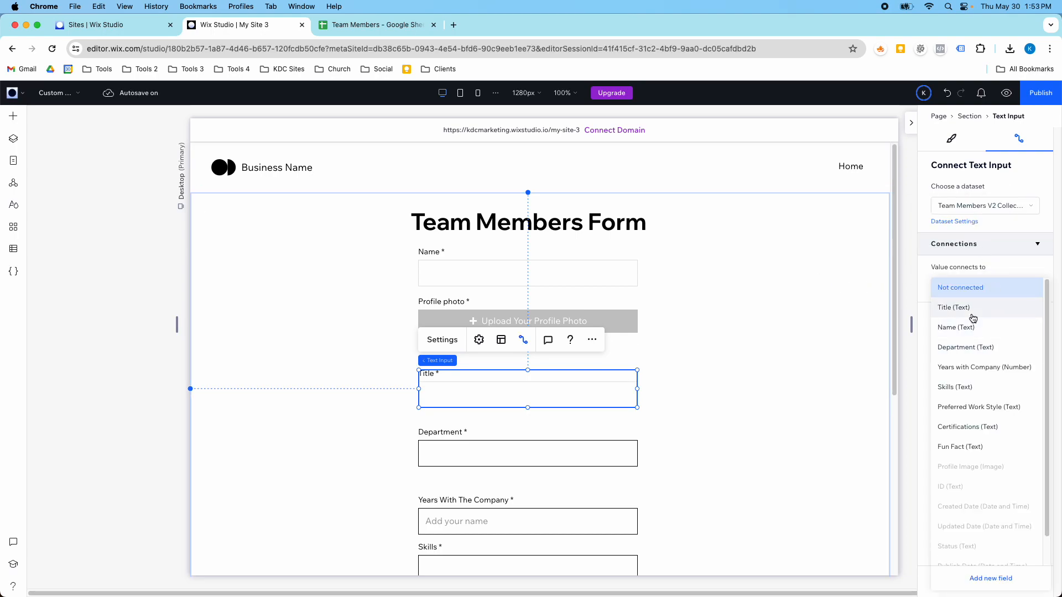
click(972, 319)
Connect the Department input to the Team Members V2 Collection Form dataset's Department (Text) field
scroll(719, 277, down, 4)
click(624, 242)
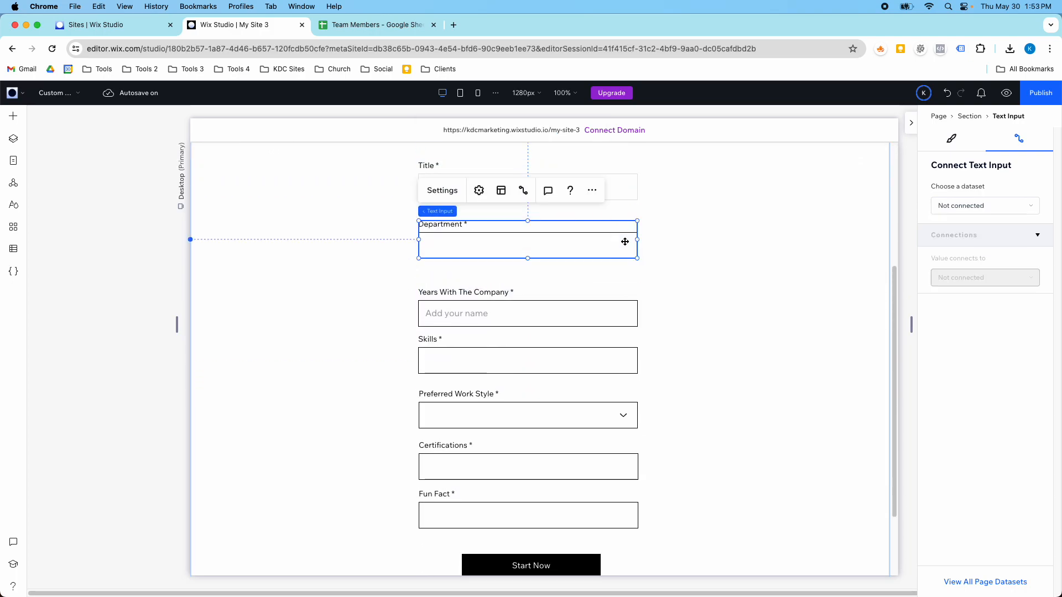
click(941, 205)
click(962, 247)
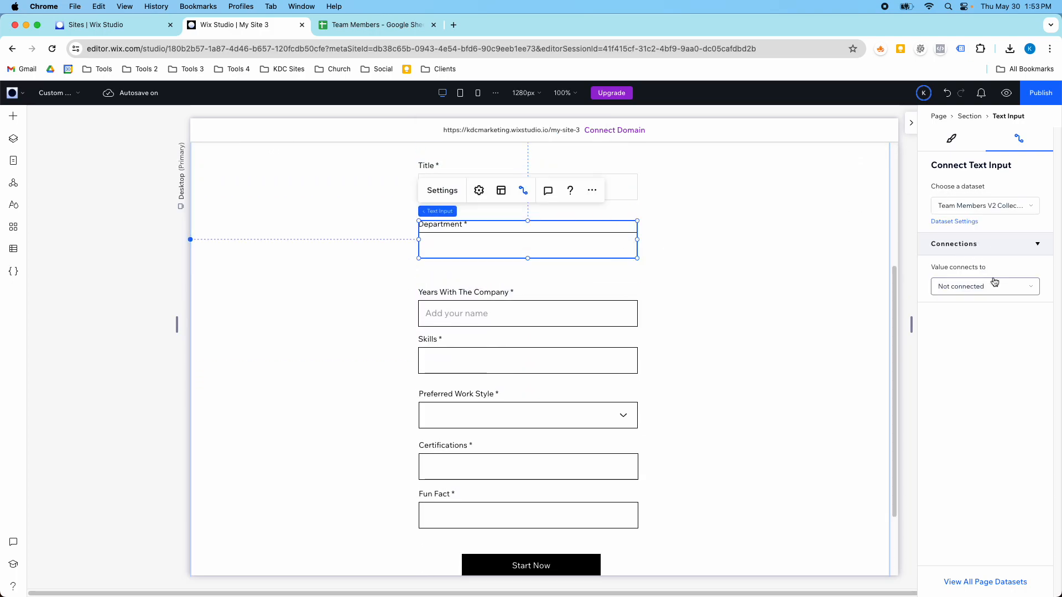
click(993, 283)
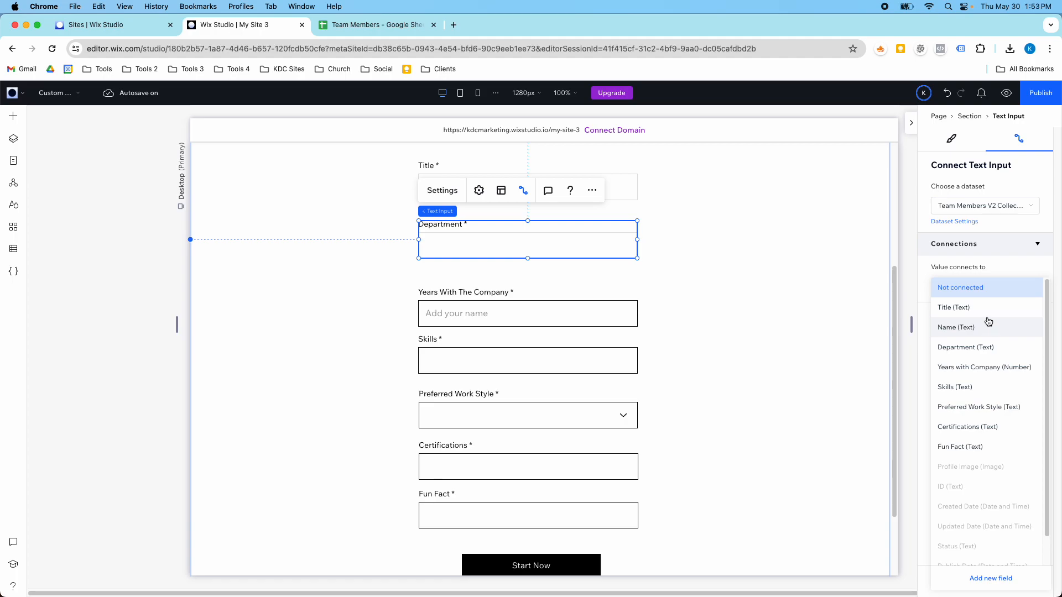
click(984, 347)
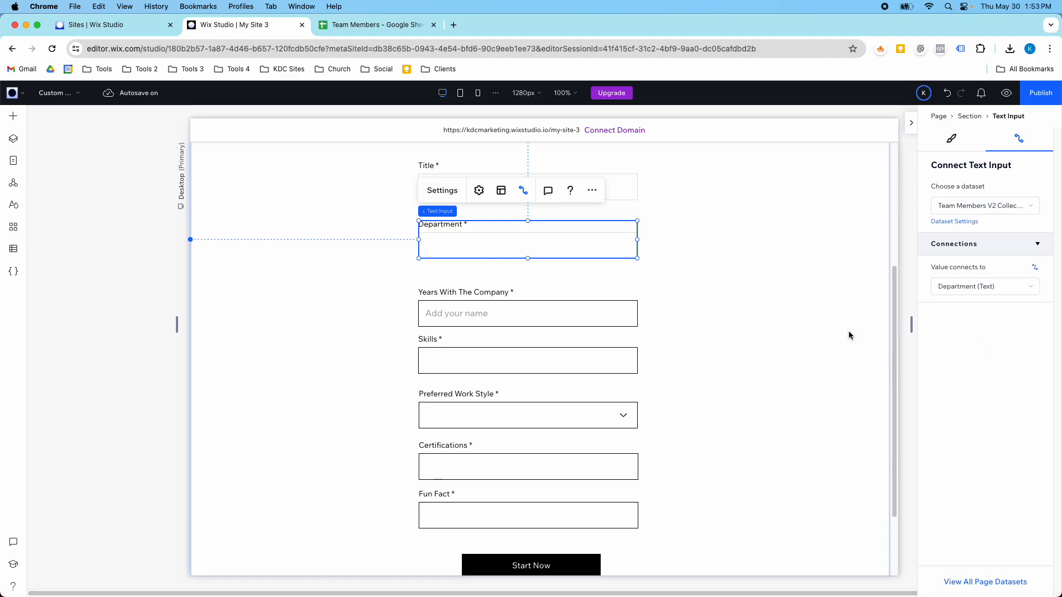
Clear the leftover placeholder text from the Years With The Company input by setting its initial text to None
click(585, 316)
click(479, 258)
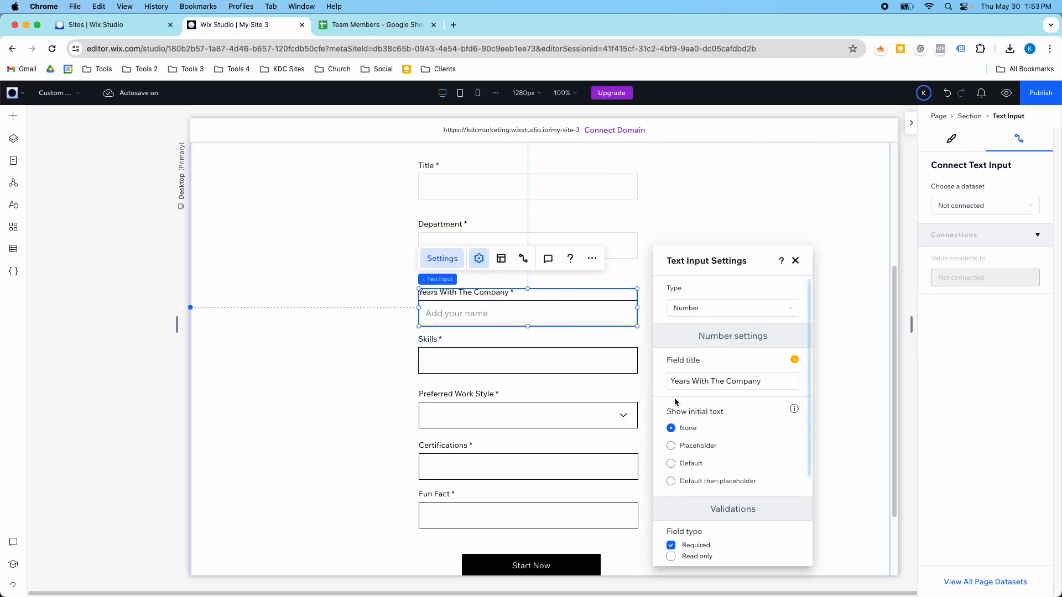
click(671, 445)
click(671, 428)
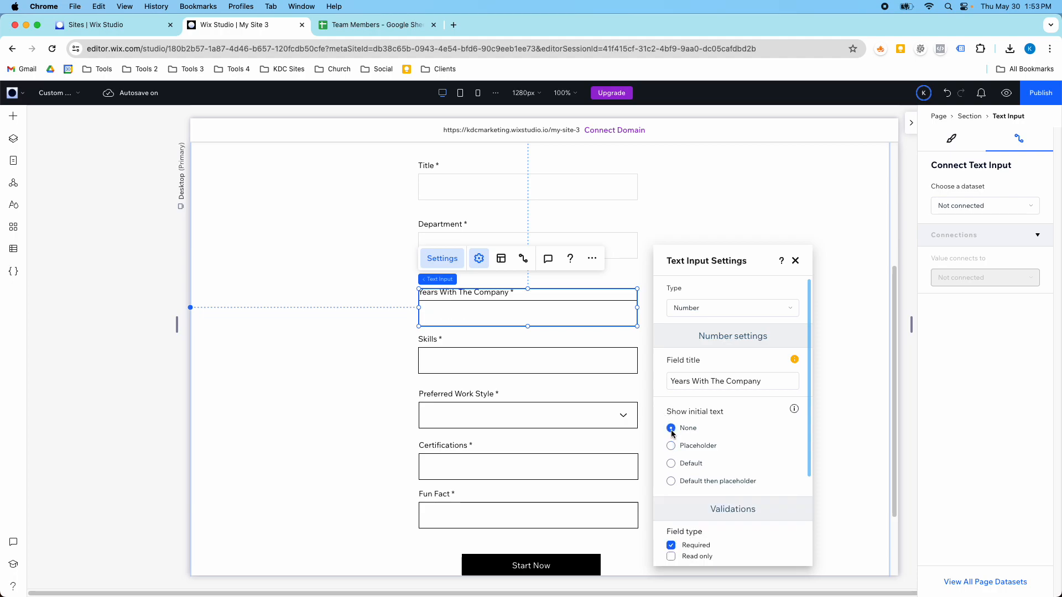
click(796, 258)
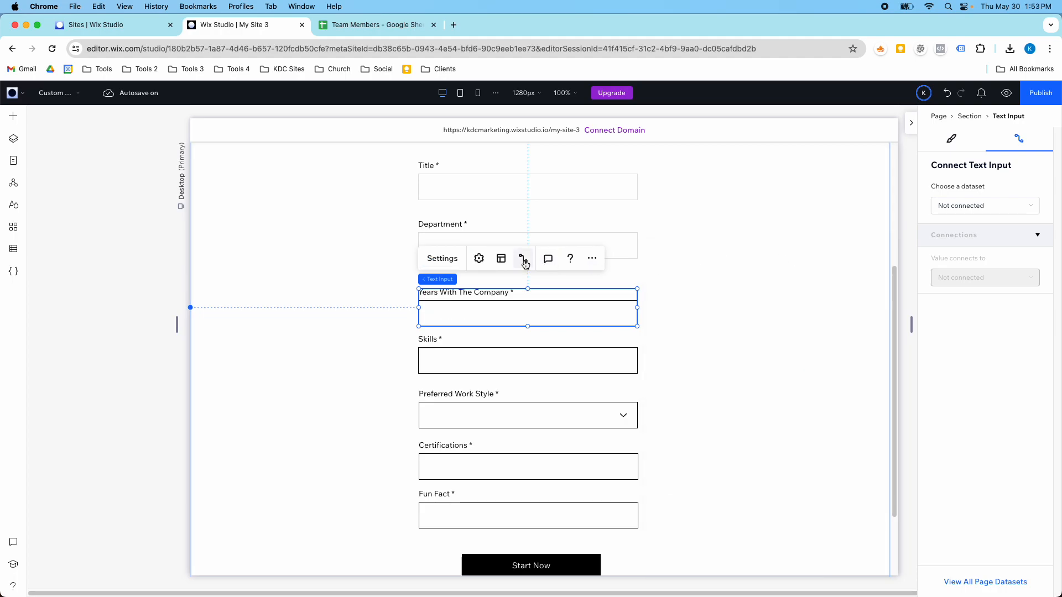
Connect the Years With The Company input to the Team Members V2 Collection Form dataset's Years with Company (Number) field
click(968, 208)
click(968, 245)
click(983, 285)
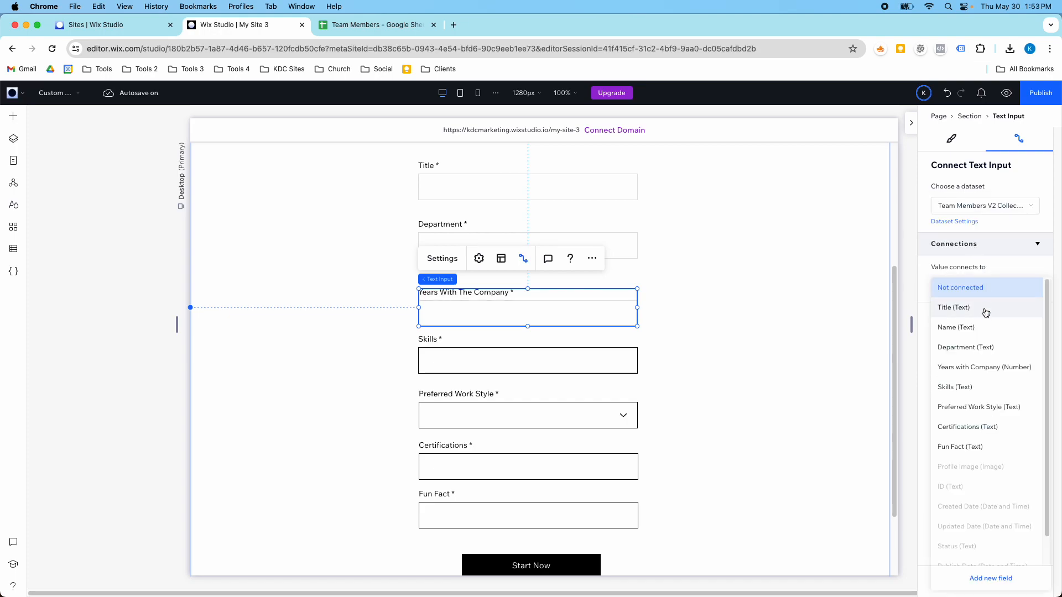
click(983, 367)
Connect the Skills input to the Team Members V2 Collection Form dataset's Skills (Text) field
click(612, 354)
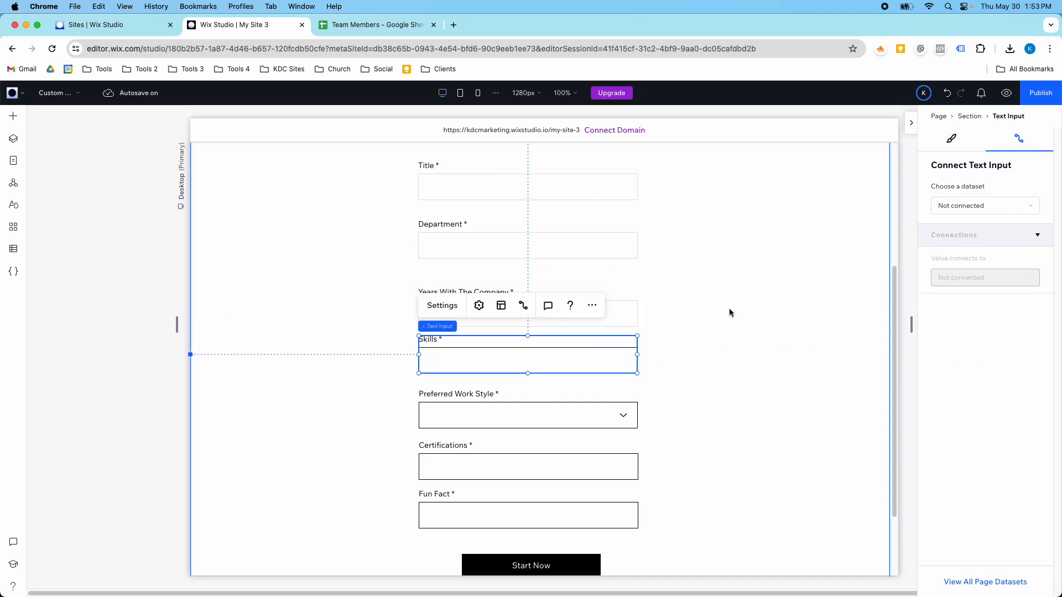
click(967, 213)
click(964, 247)
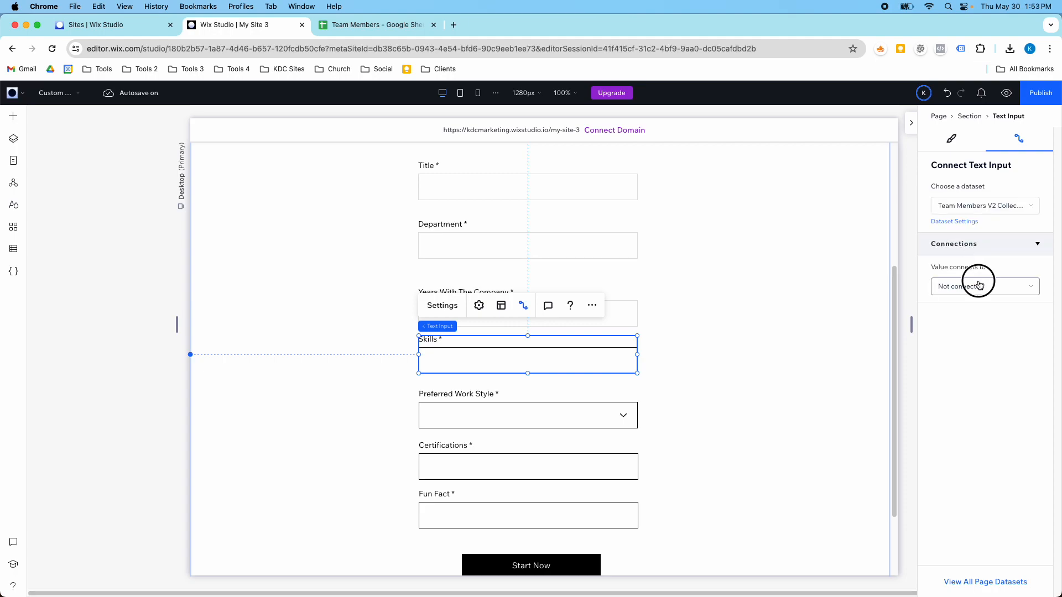
click(979, 285)
click(974, 386)
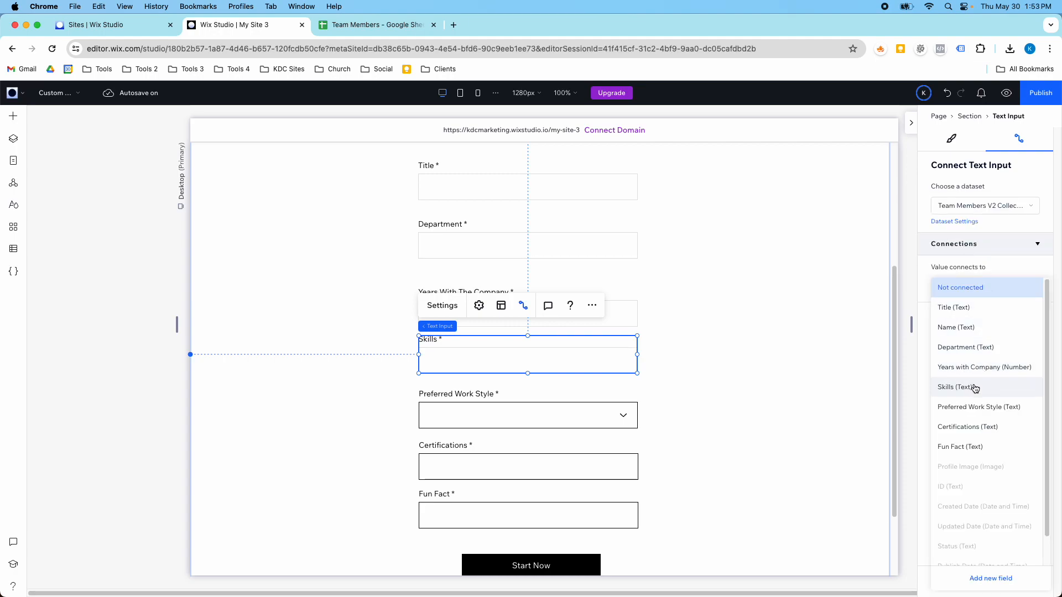
Set the Preferred Work Style dropdown to collect content and connect it to the Team Members V2 Collection Form dataset's Preferred Work Style (Text) field
scroll(628, 331, down, 3)
click(615, 330)
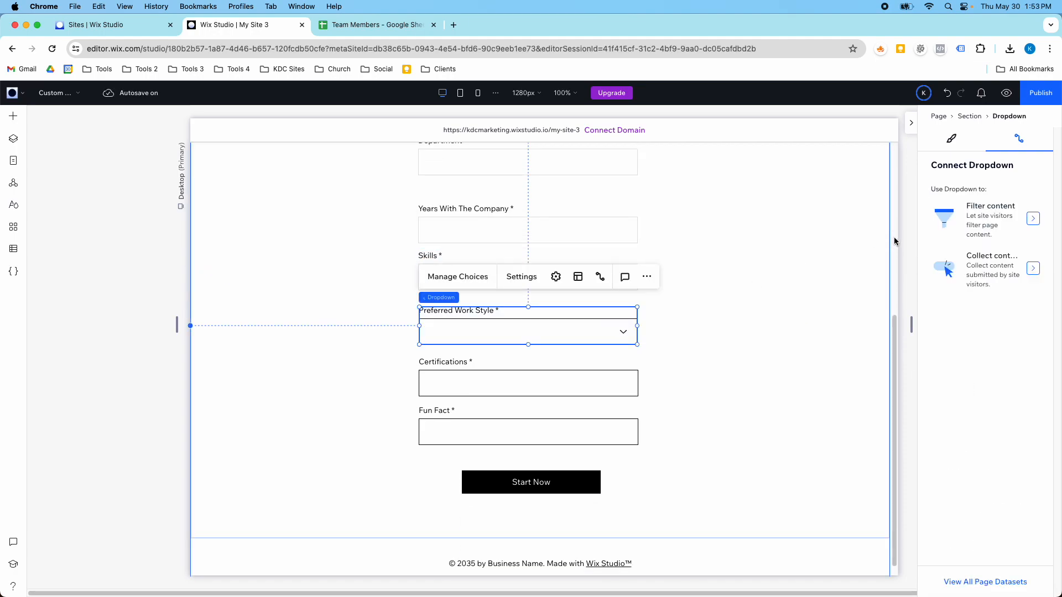
click(972, 265)
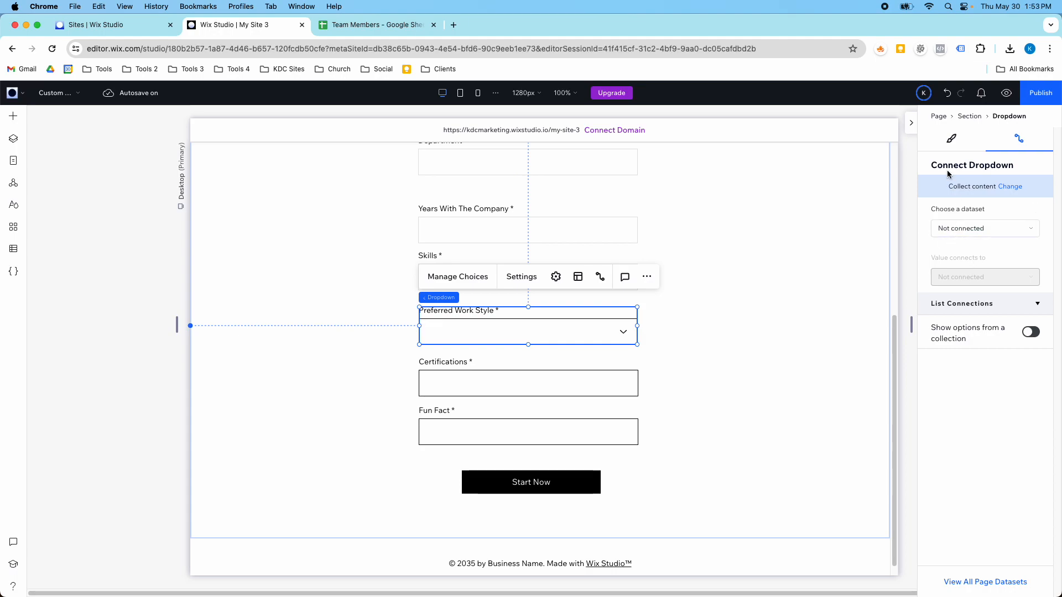
click(961, 227)
click(963, 270)
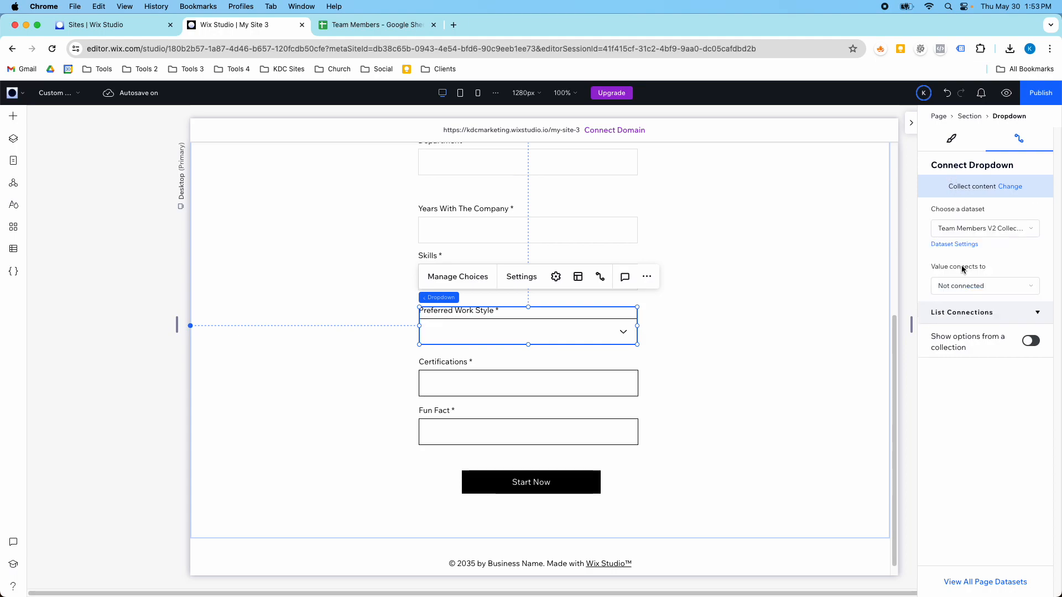
click(965, 286)
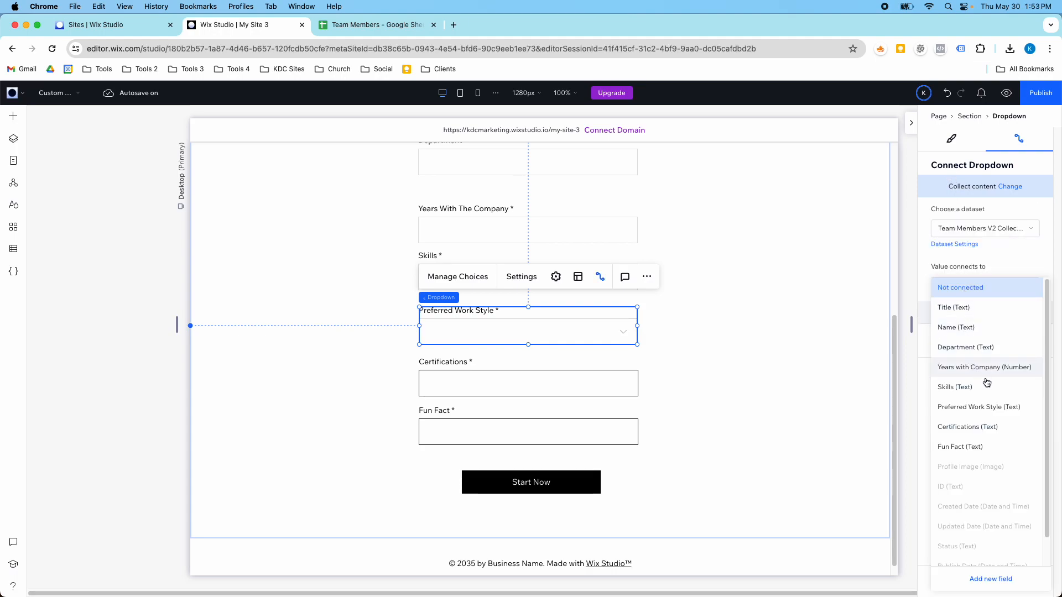
click(982, 407)
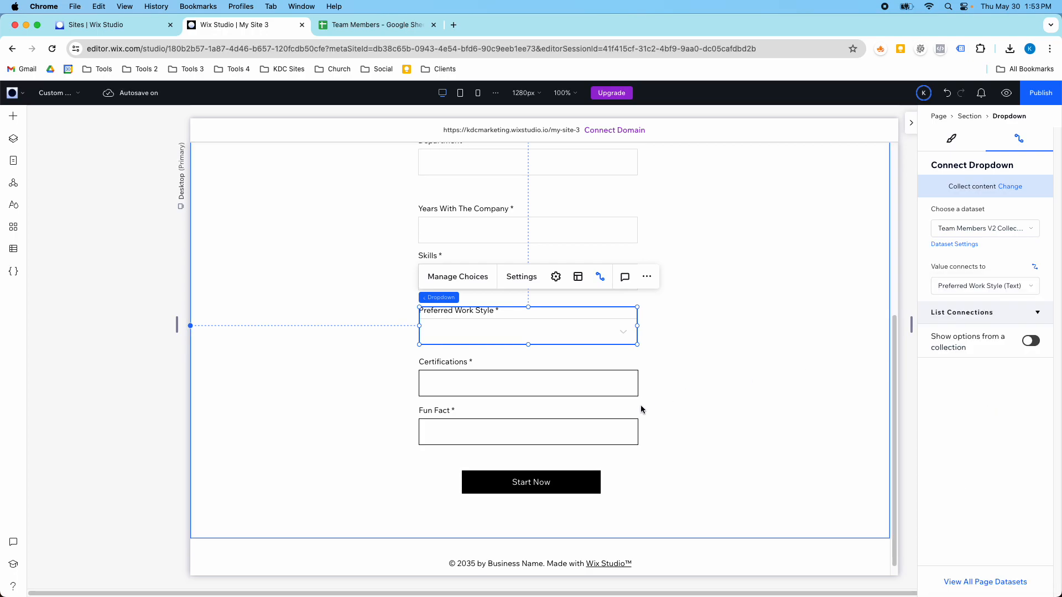
Connect the Certifications input to the Team Members V2 Collection Form dataset's Certifications (Text) field
click(600, 389)
click(964, 209)
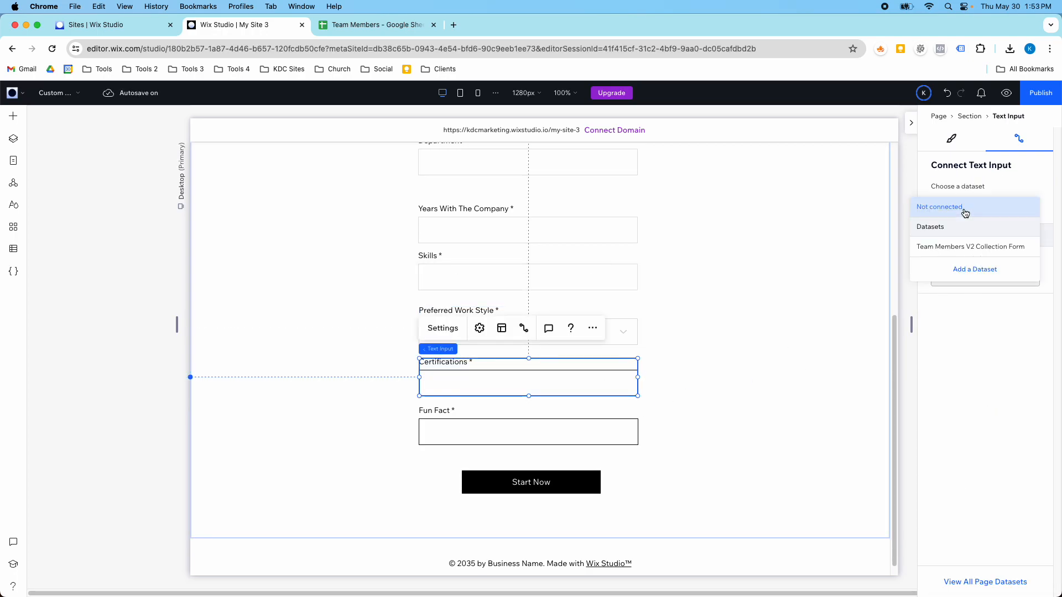
click(970, 246)
click(972, 285)
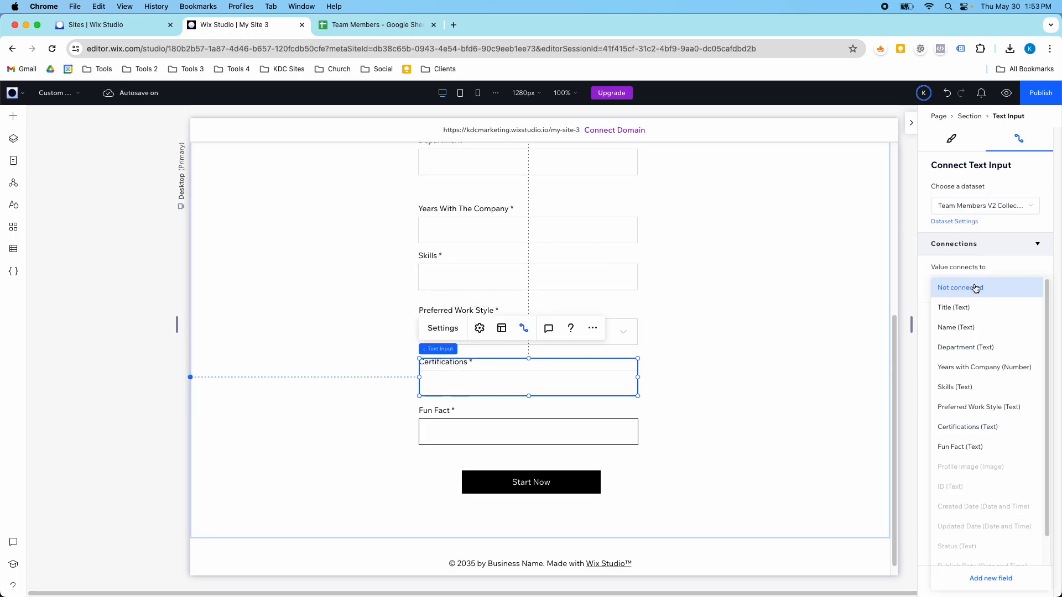
click(978, 427)
Connect the Fun Fact input to the Team Members V2 Collection Form dataset's Fun Fact (Text) field
click(615, 437)
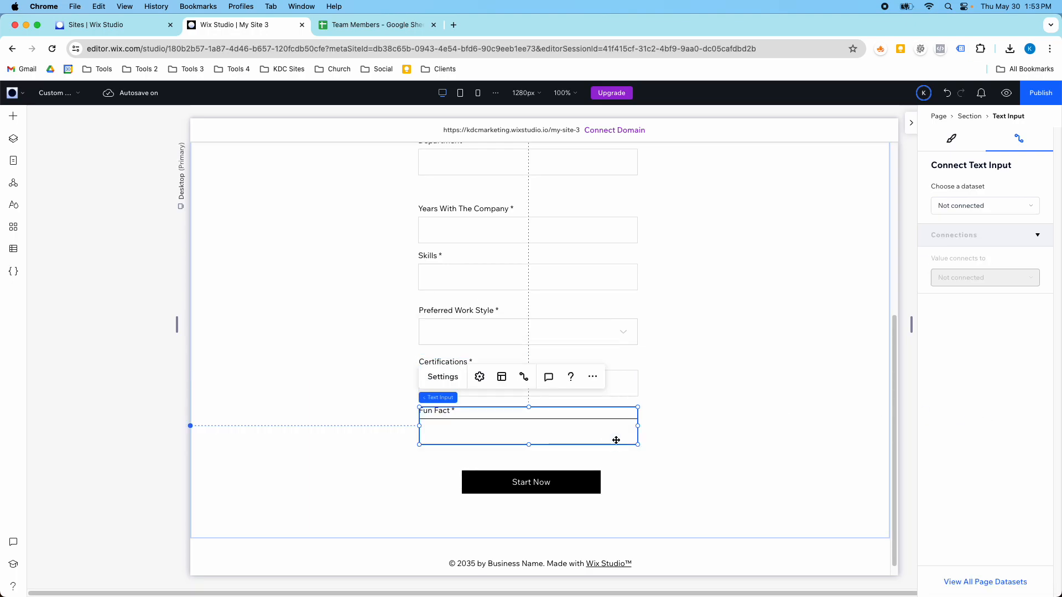
click(963, 204)
click(967, 245)
click(973, 286)
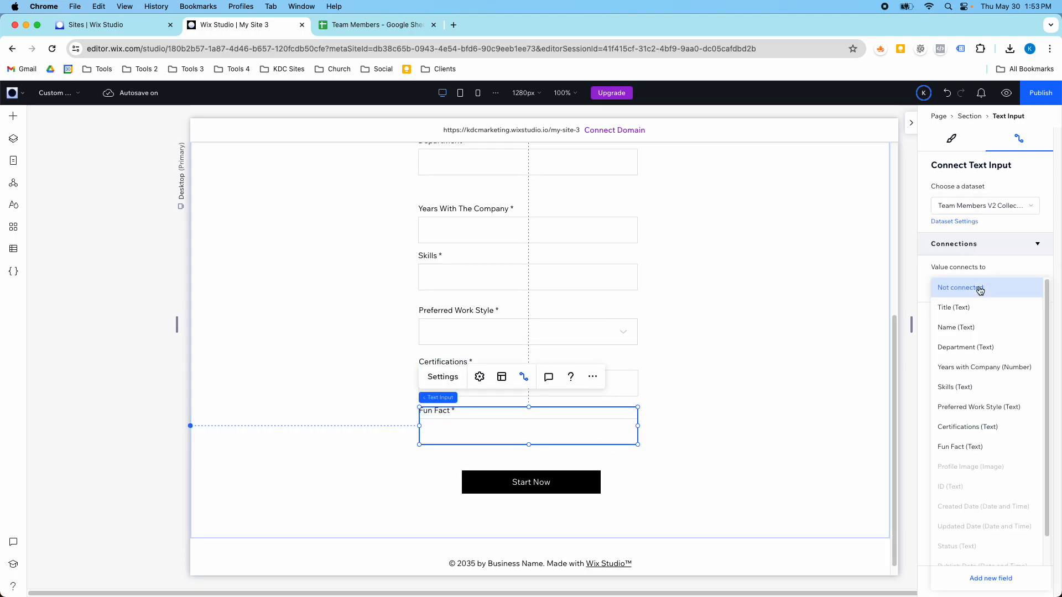
click(971, 447)
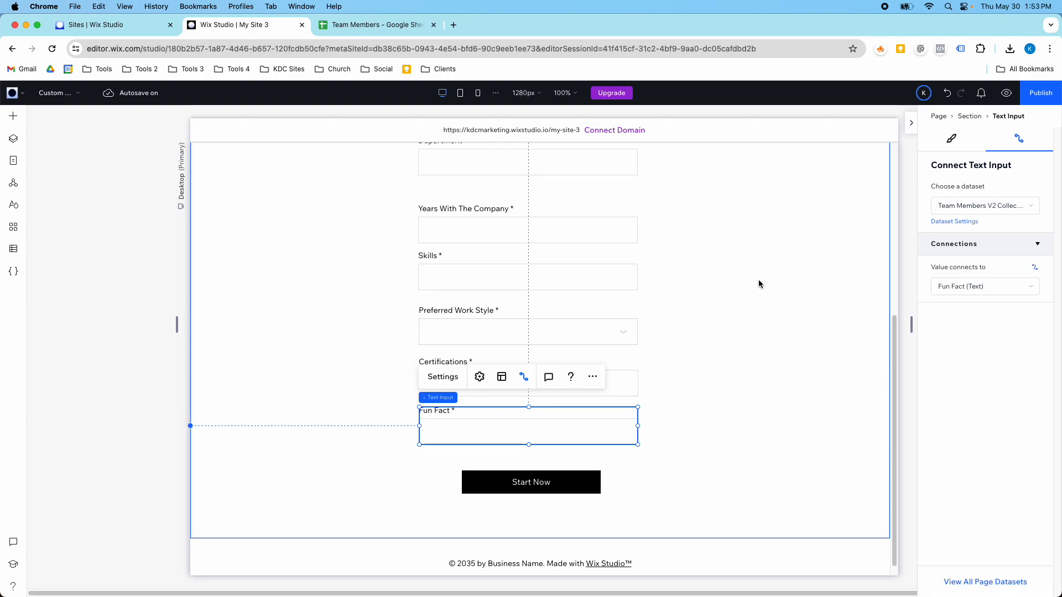
Connect the Start Now button to the Team Members V2 Collection Form dataset with Submit as its click action
click(584, 474)
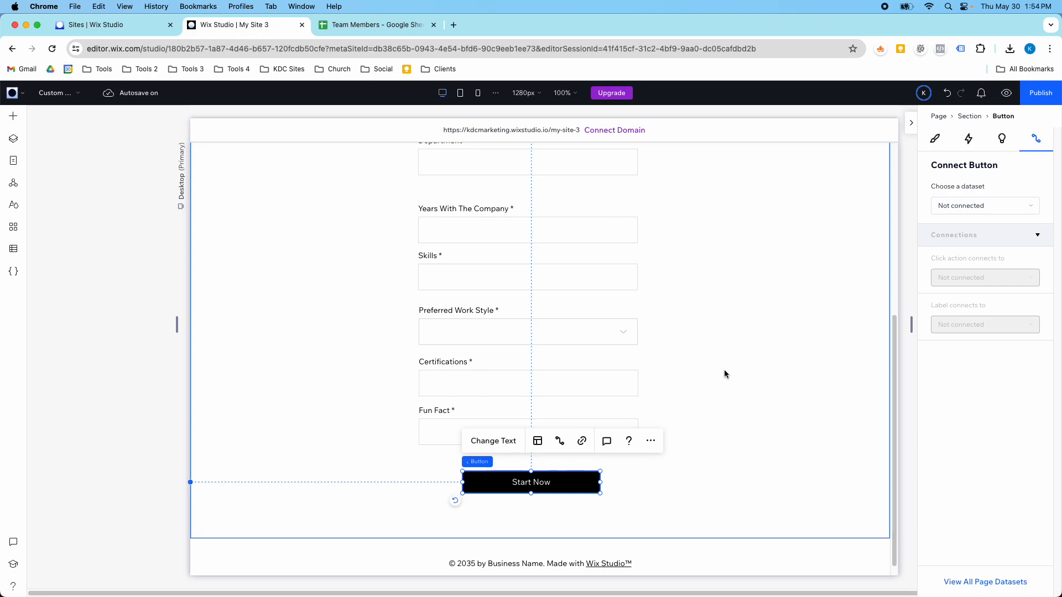
click(959, 209)
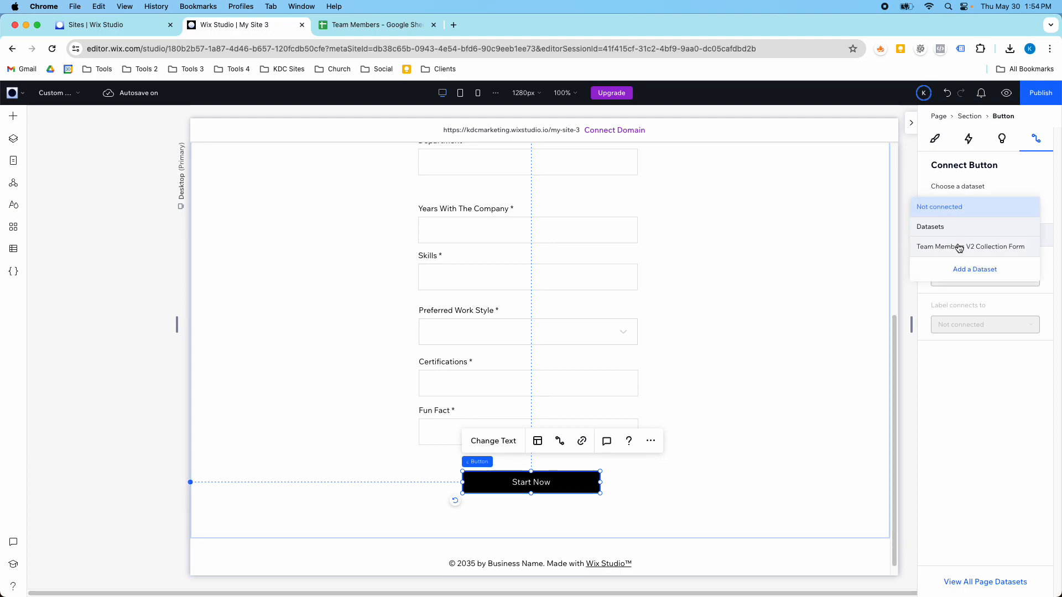
click(975, 247)
click(977, 286)
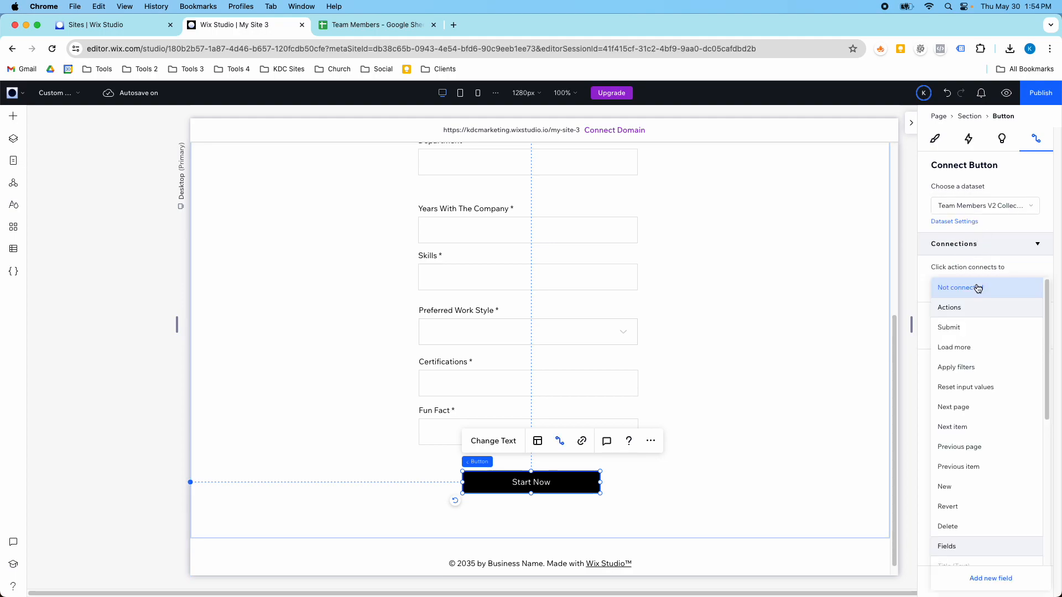
click(971, 287)
click(969, 288)
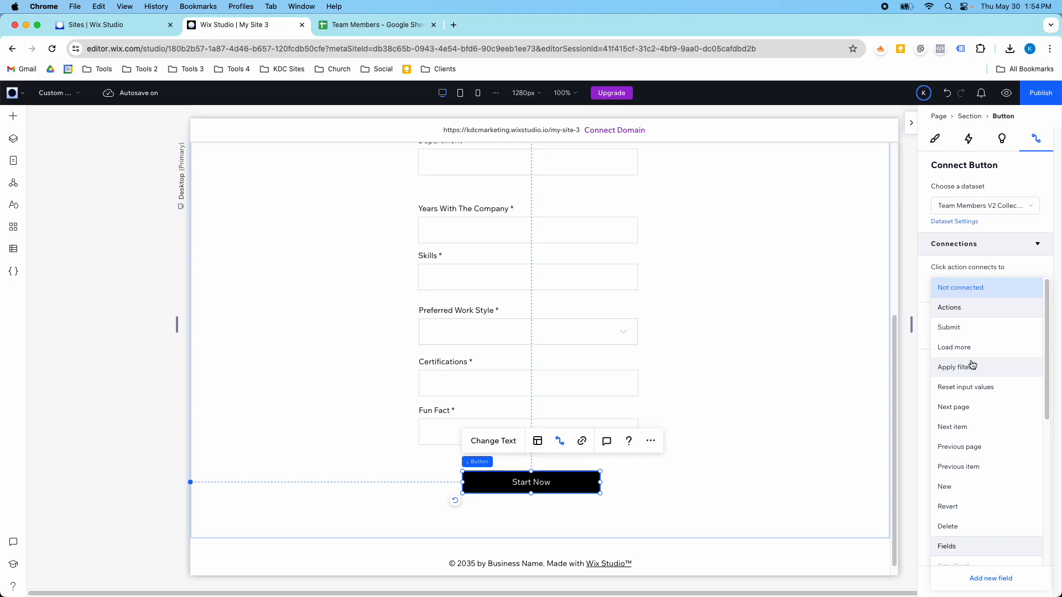
click(964, 332)
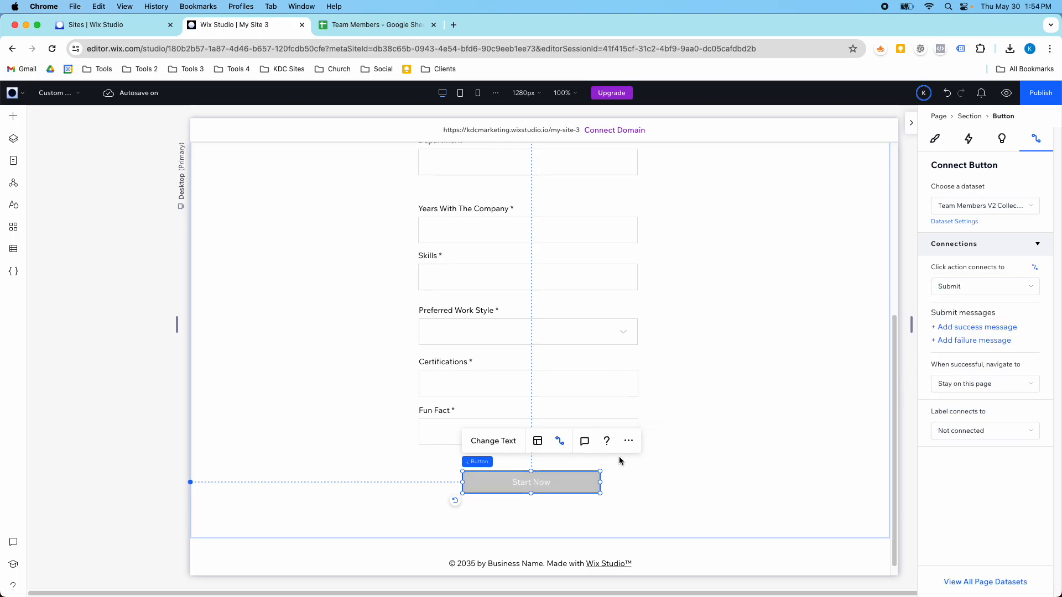
Add a submit success message for the Start Now button and place it just below the button
click(949, 329)
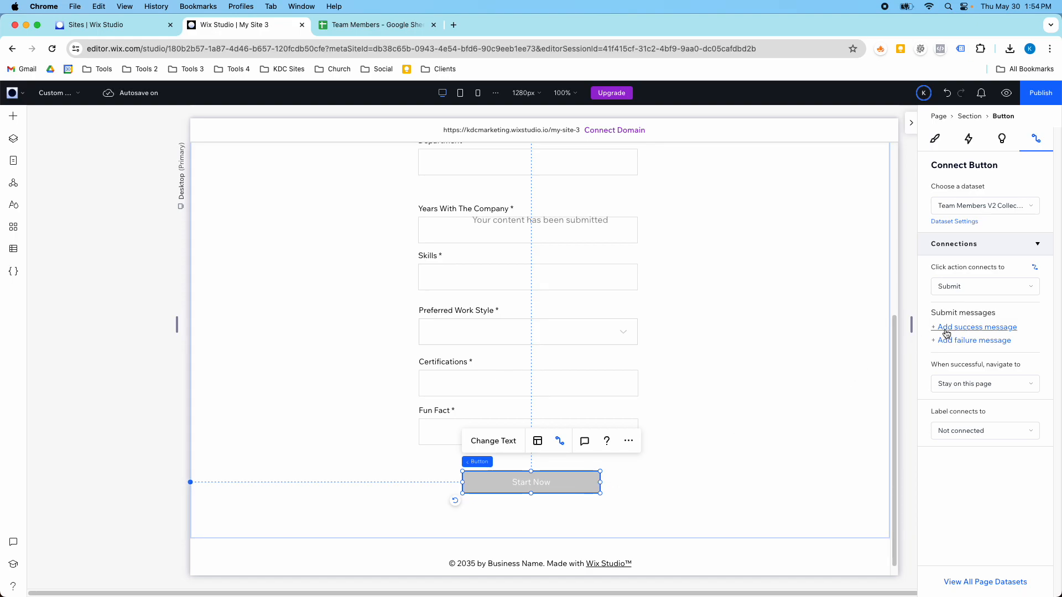
click(718, 428)
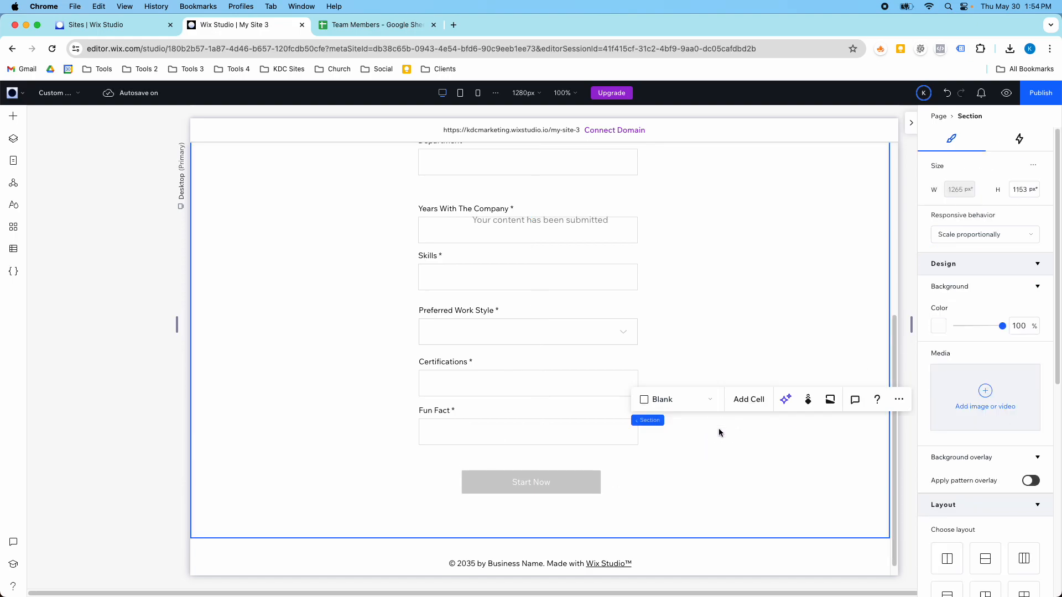
click(578, 483)
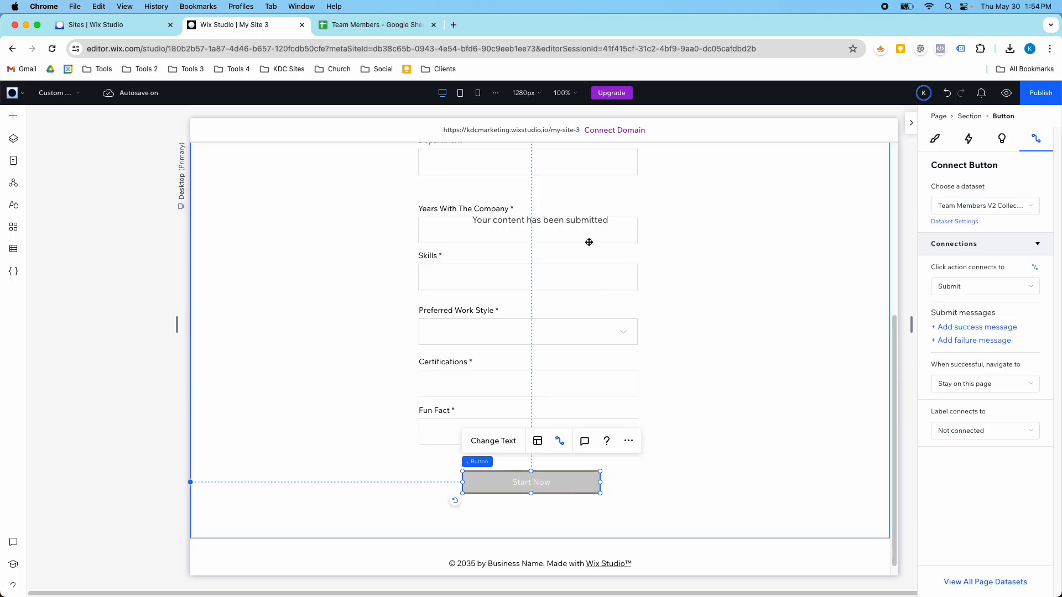
scroll(587, 239, up, 5)
scroll(583, 268, down, 2)
drag(543, 416, 655, 407)
drag(581, 319, 548, 501)
key(Delete)
scroll(695, 333, down, 2)
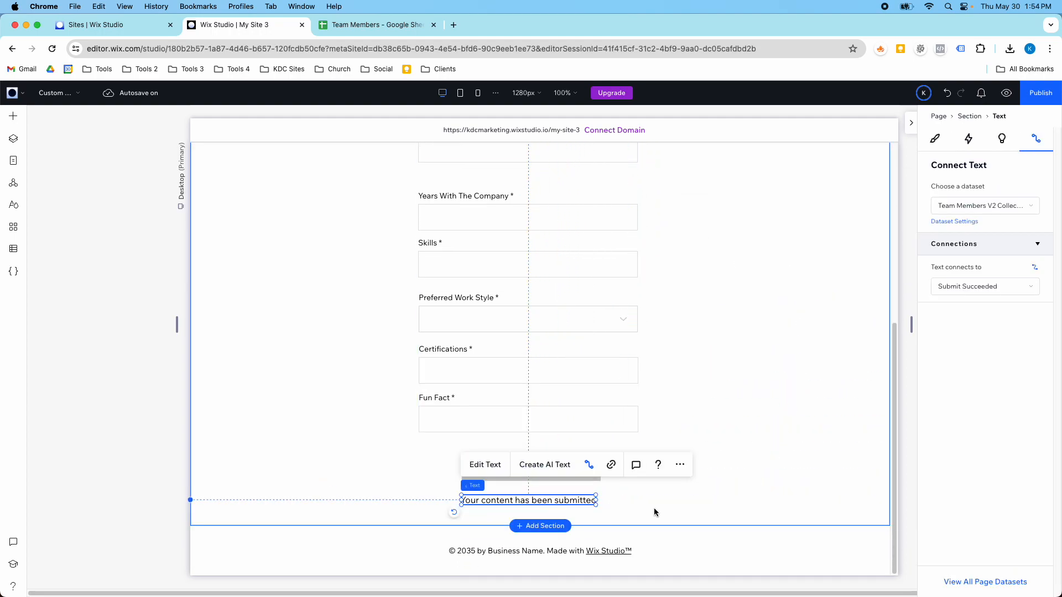
Add a submit failure message for the Start Now button and move it beneath the success message
click(462, 447)
click(474, 468)
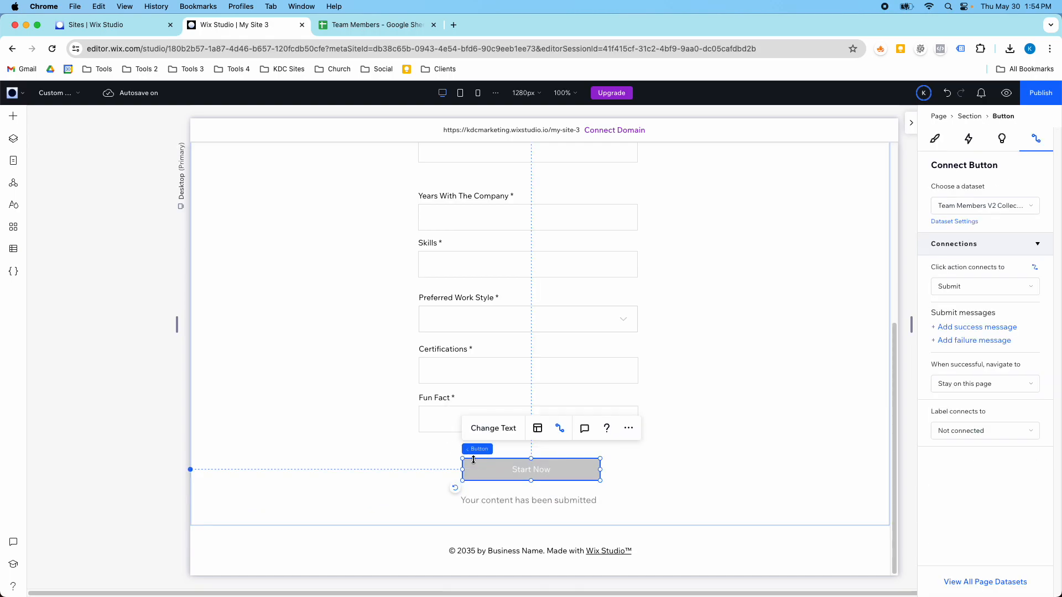
click(939, 341)
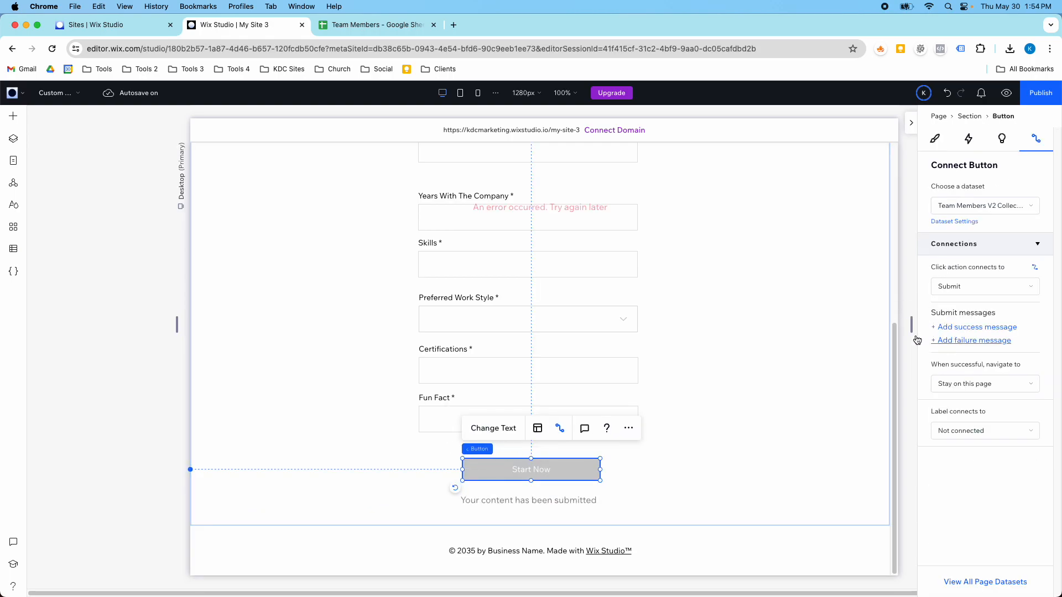
drag(496, 203, 499, 514)
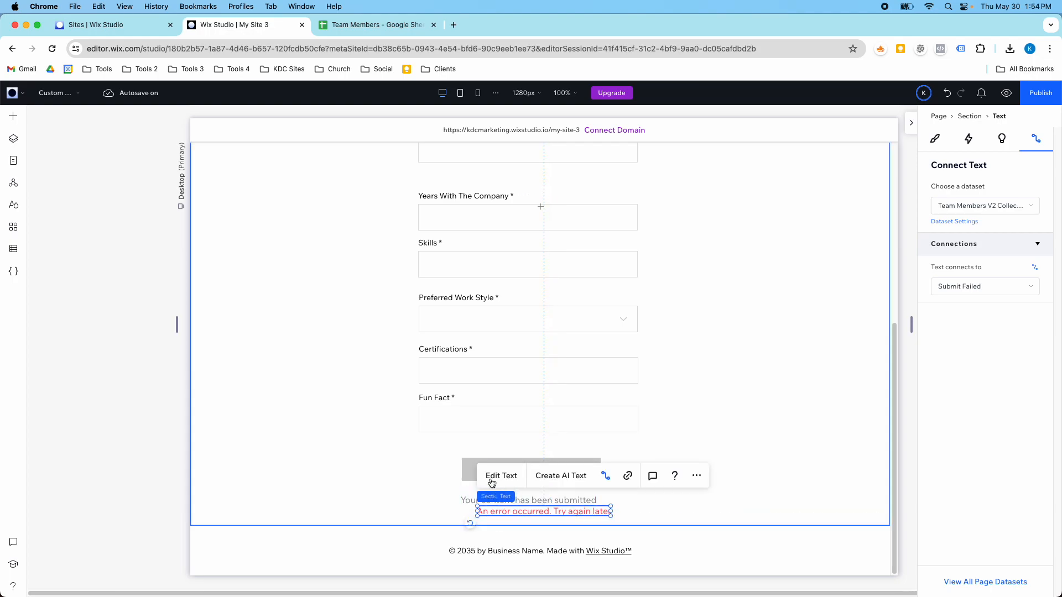
Extend the form section's height to about 1232 px and align the failure message under the success message with more spacing
click(411, 460)
drag(417, 525, 417, 565)
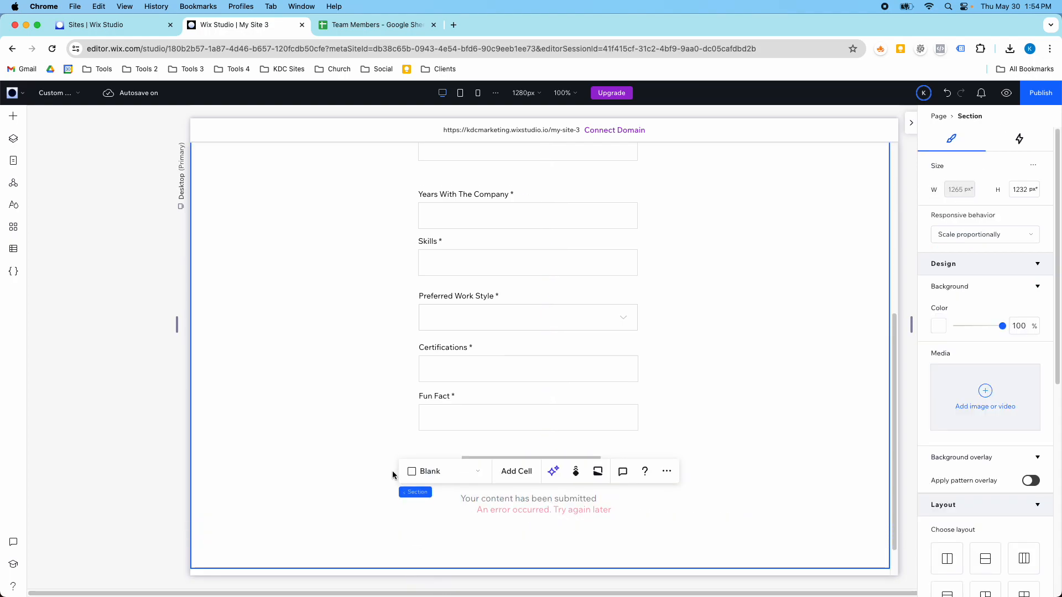
scroll(417, 553, down, 2)
mouse_move(482, 467)
mouse_down()
mouse_move(476, 484)
mouse_move(468, 456)
mouse_move(478, 481)
mouse_up()
click(446, 459)
click(606, 473)
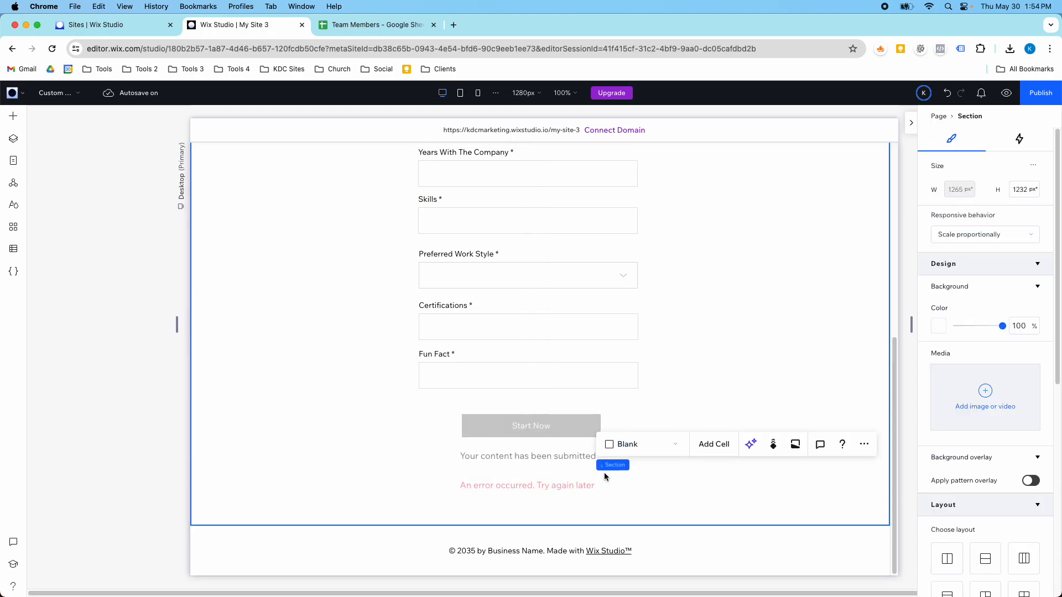
click(569, 457)
scroll(651, 420, up, 10)
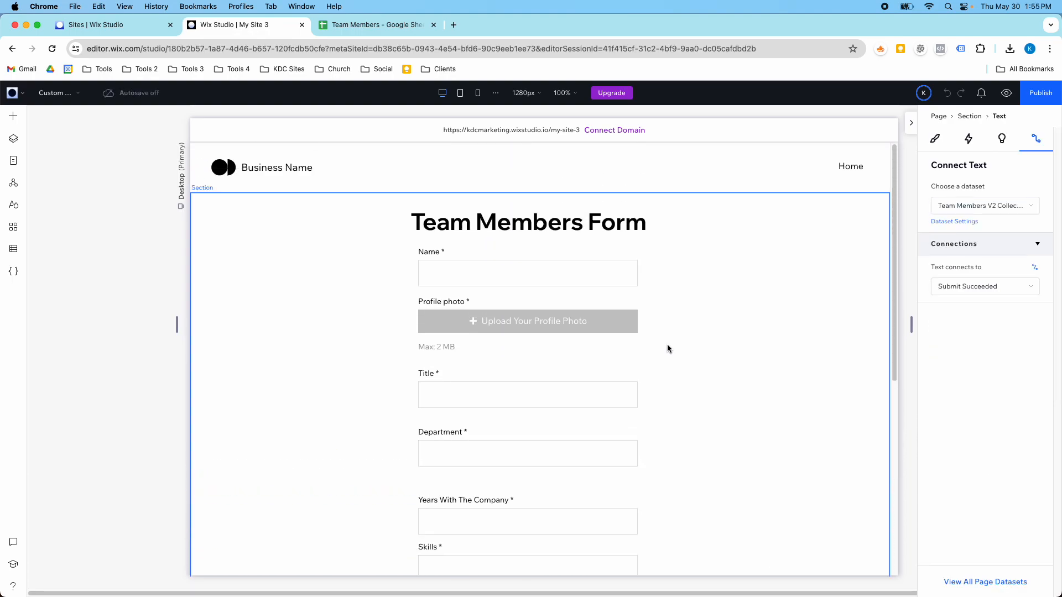
scroll(637, 292, down, 1)
scroll(638, 288, down, 3)
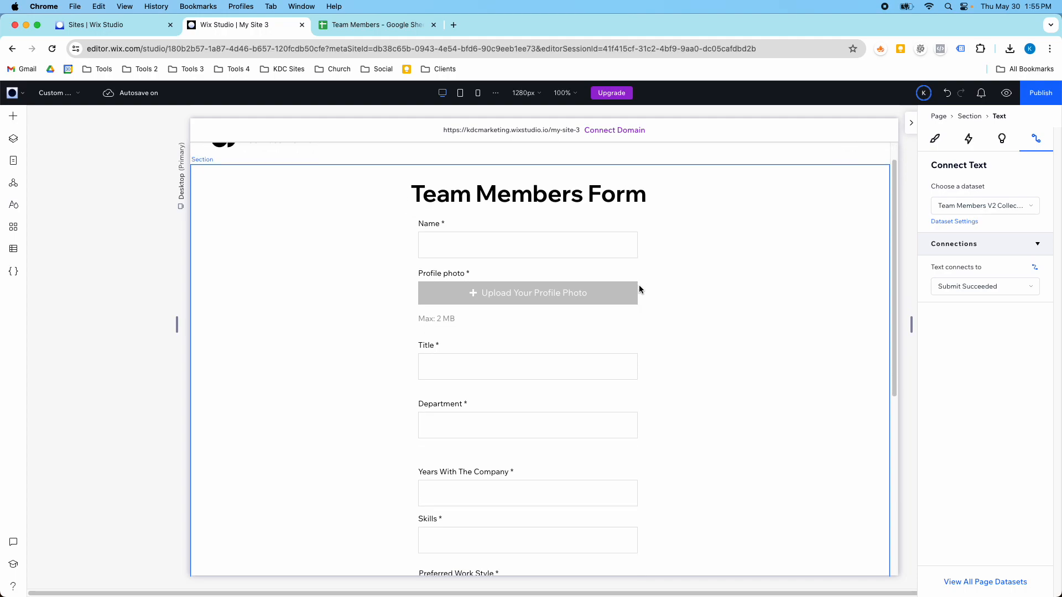
scroll(587, 237, down, 9)
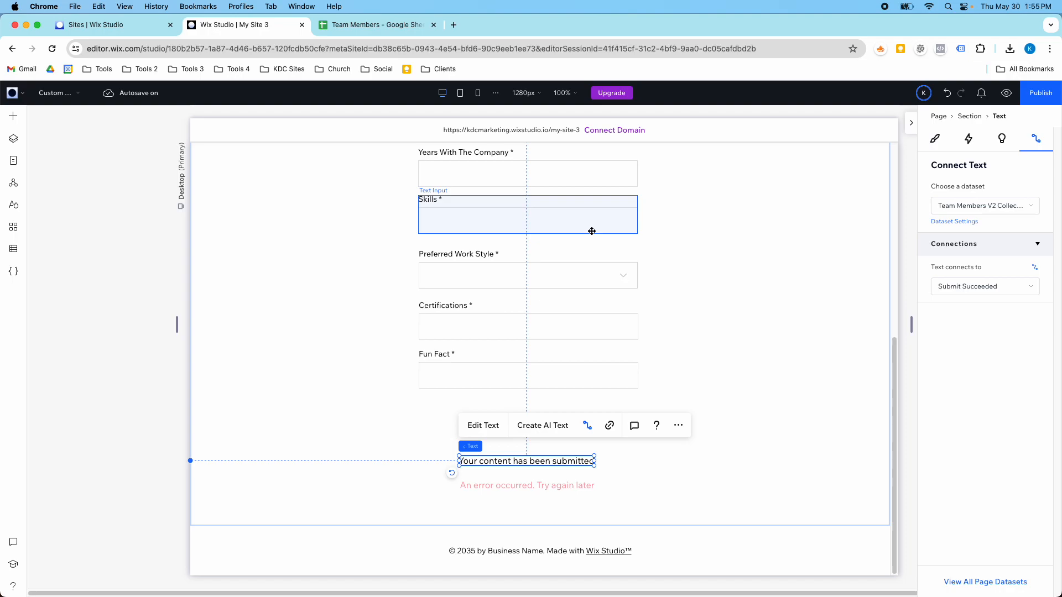
scroll(591, 231, up, 6)
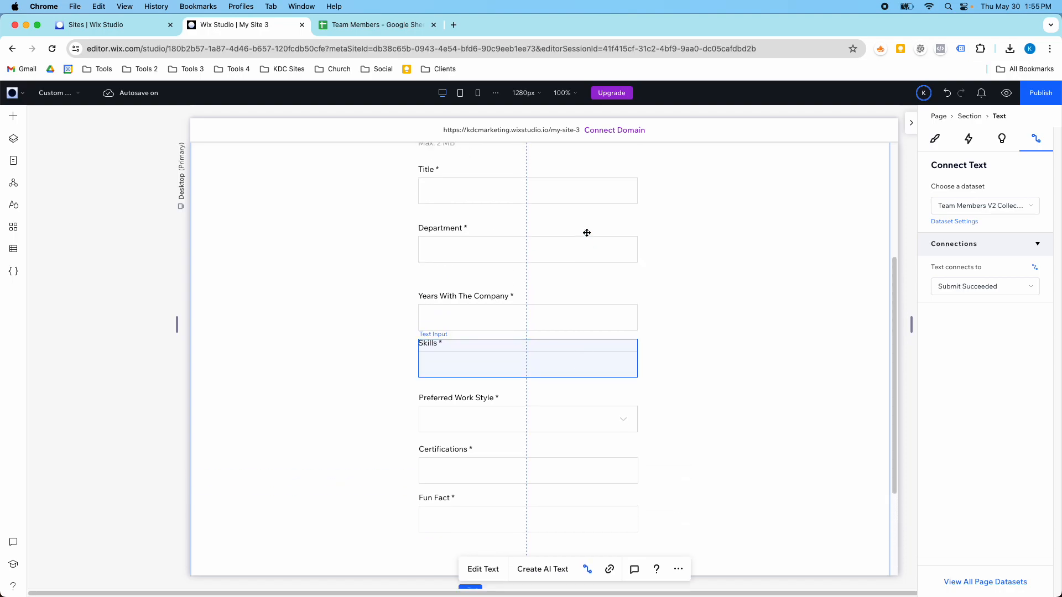
Combine the Team Members Form title, all eight input fields, the Start Now button and both submit messages into one vertical stack
click(507, 220)
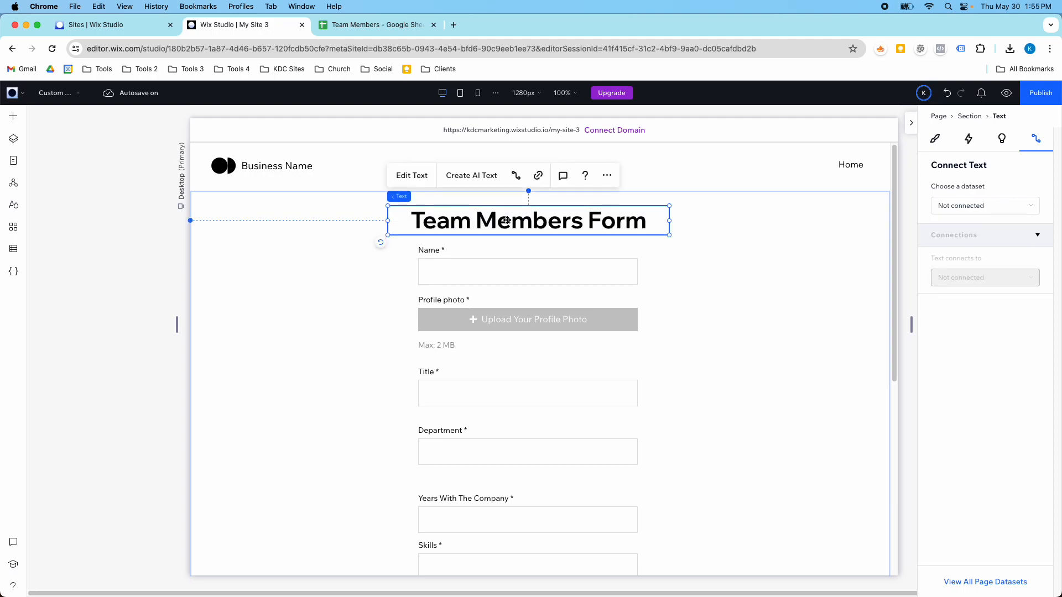
shift+click(500, 268)
shift+click(514, 317)
shift+click(513, 386)
shift+click(514, 448)
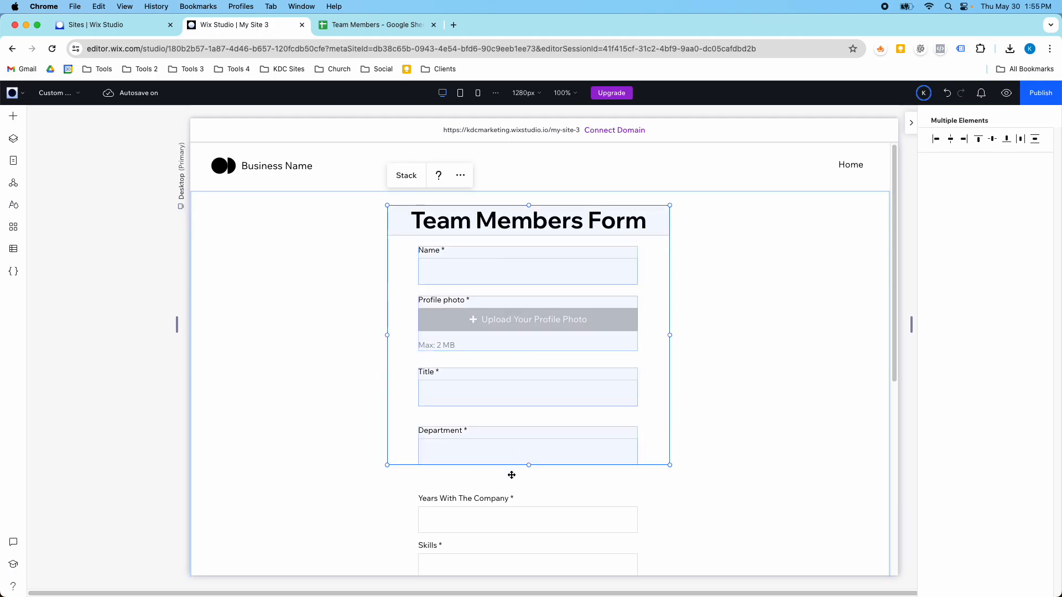
scroll(511, 474, down, 1)
scroll(511, 475, right, 1)
scroll(477, 418, down, 3)
shift+click(469, 349)
shift+click(476, 402)
shift+click(483, 427)
scroll(482, 430, down, 3)
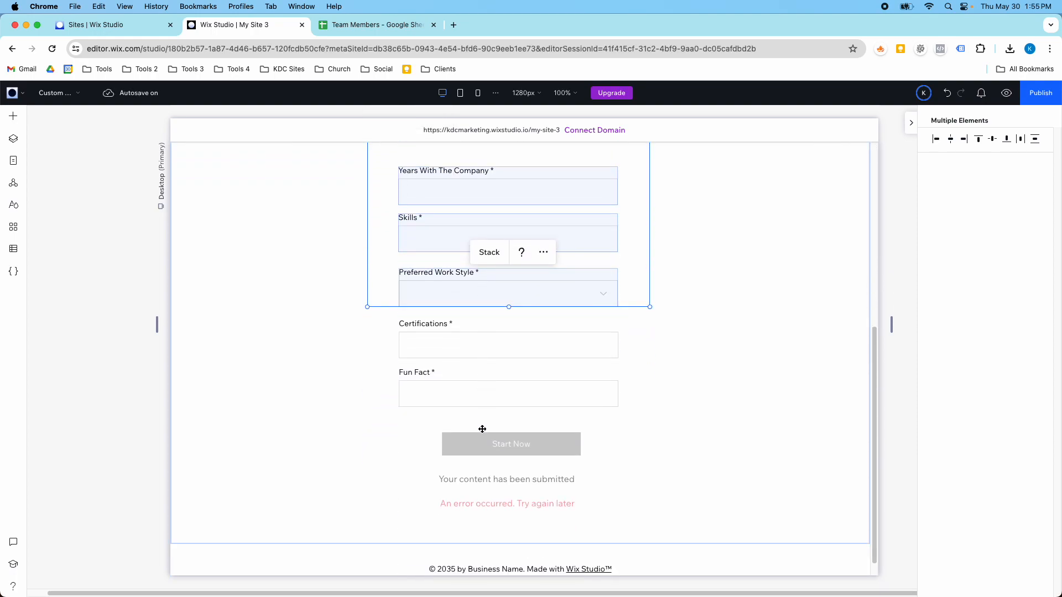
shift+click(456, 346)
shift+click(465, 391)
shift+click(484, 444)
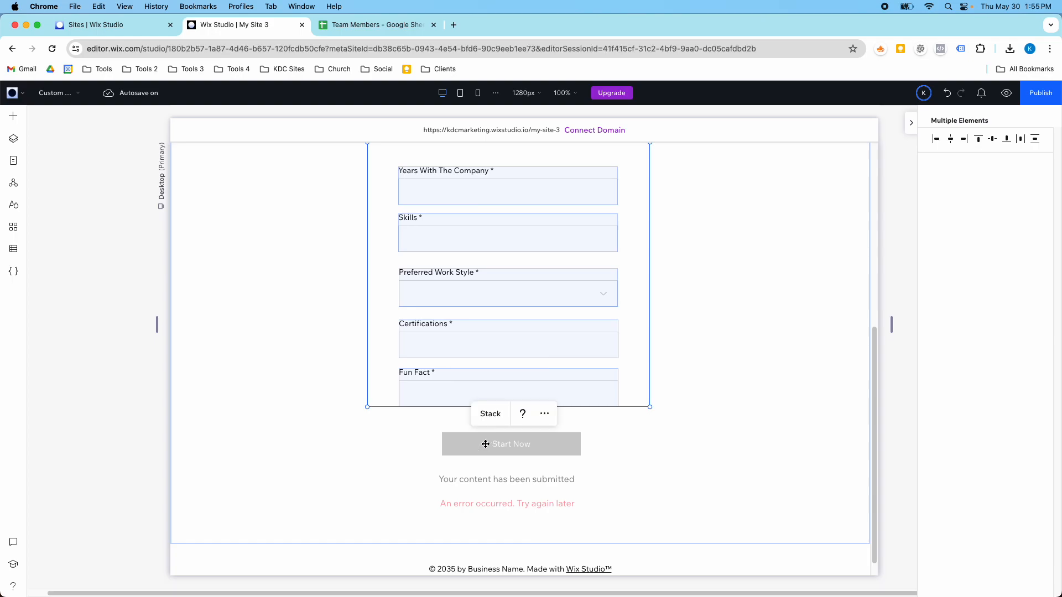
shift+click(482, 477)
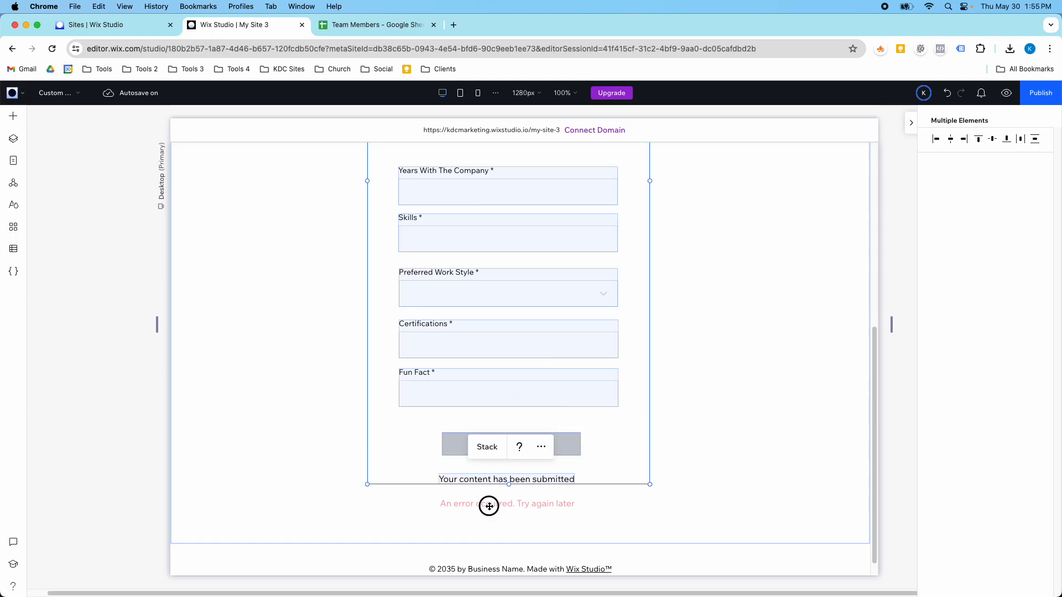
shift+click(488, 503)
click(491, 482)
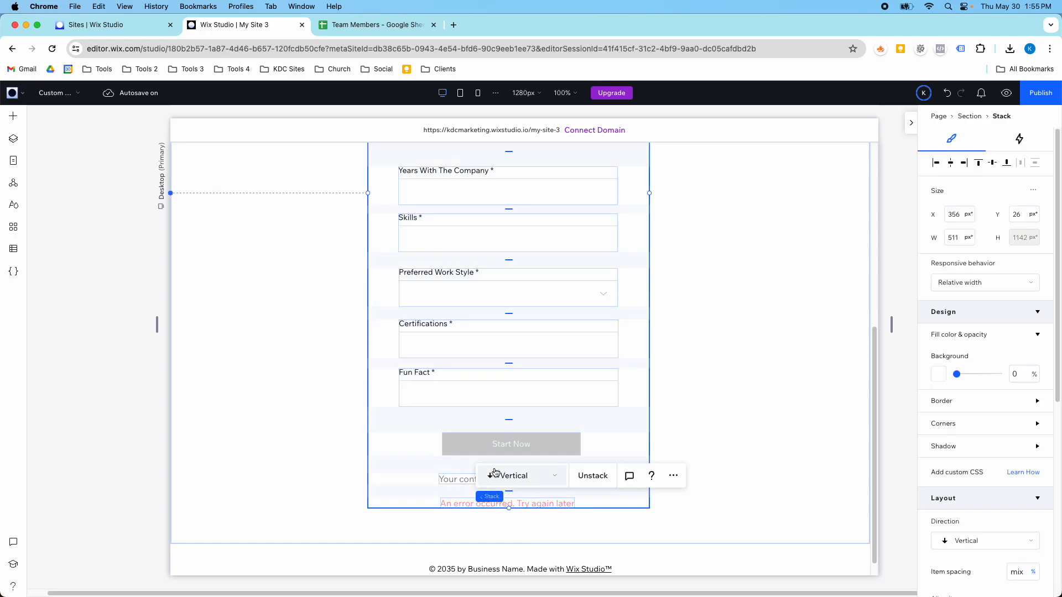
Set the form stack's item spacing to 32 px
scroll(559, 239, up, 6)
scroll(548, 226, down, 1)
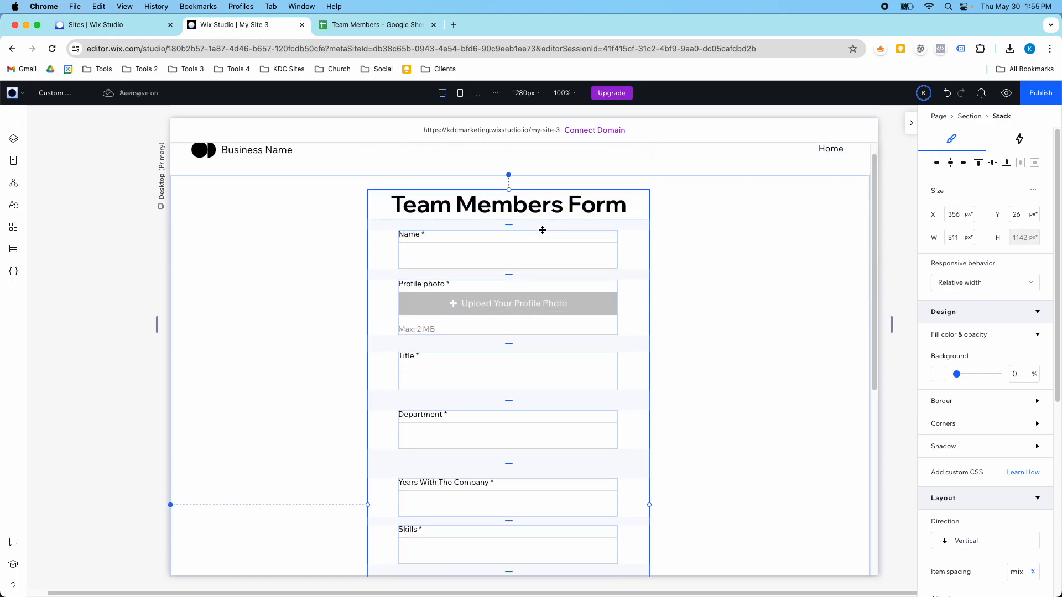
scroll(631, 253, down, 1)
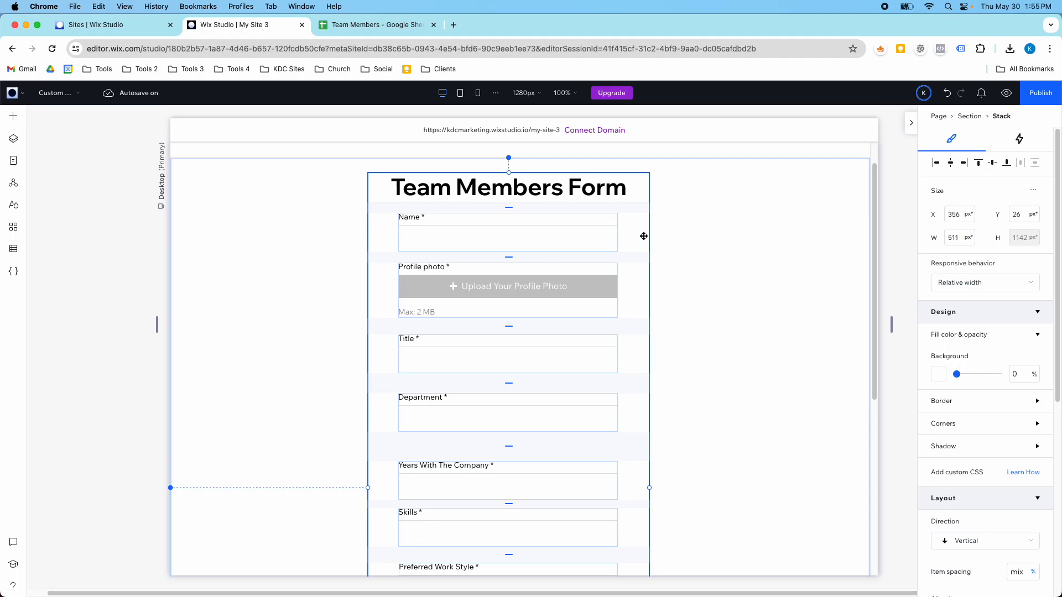
scroll(642, 236, down, 4)
scroll(972, 417, down, 1)
scroll(971, 417, down, 5)
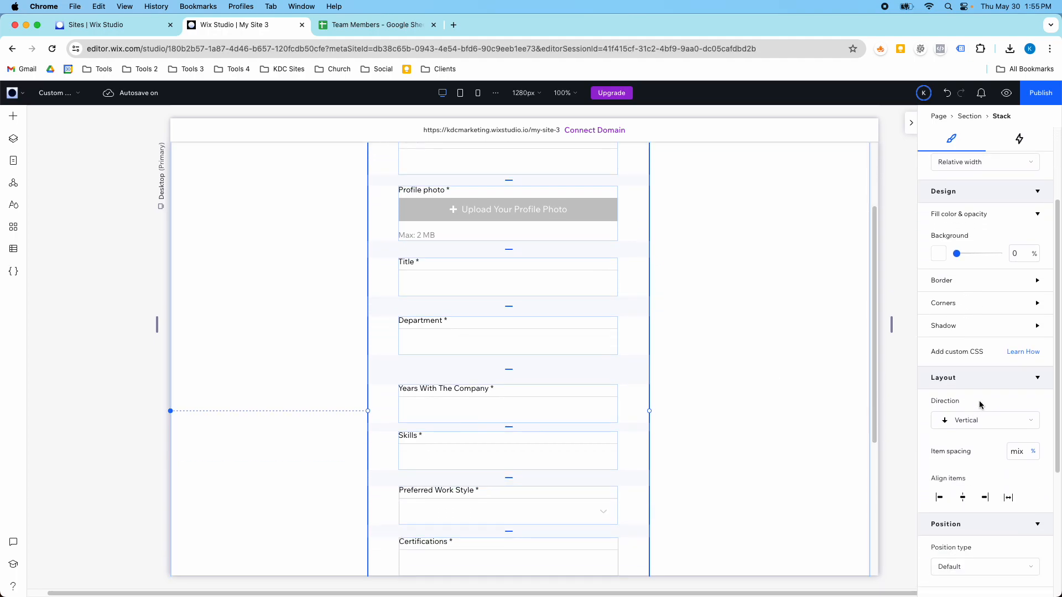
click(1026, 385)
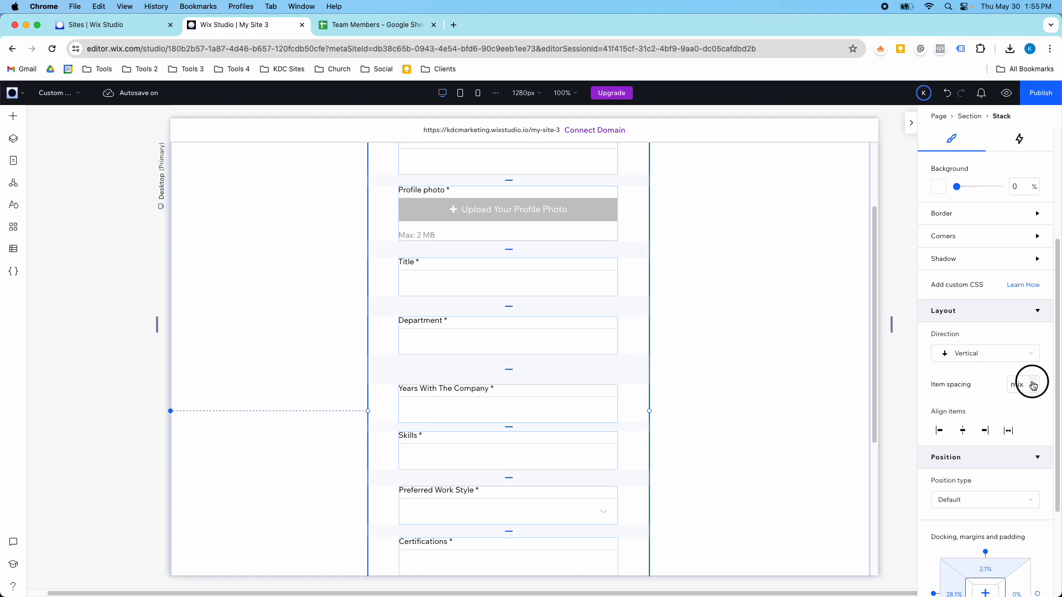
click(1005, 369)
click(1018, 386)
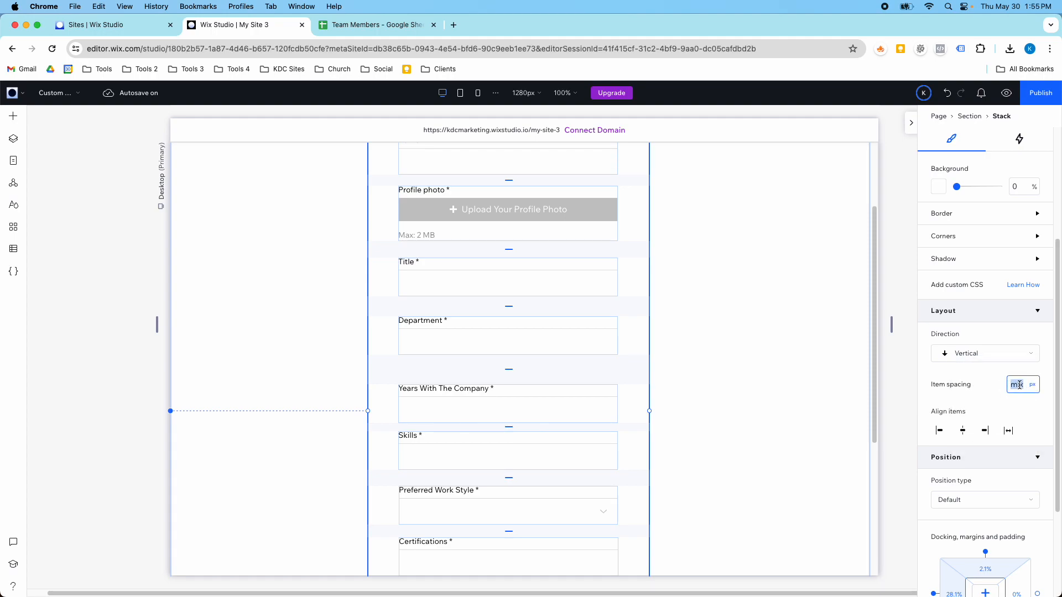
text(32)
key(Return)
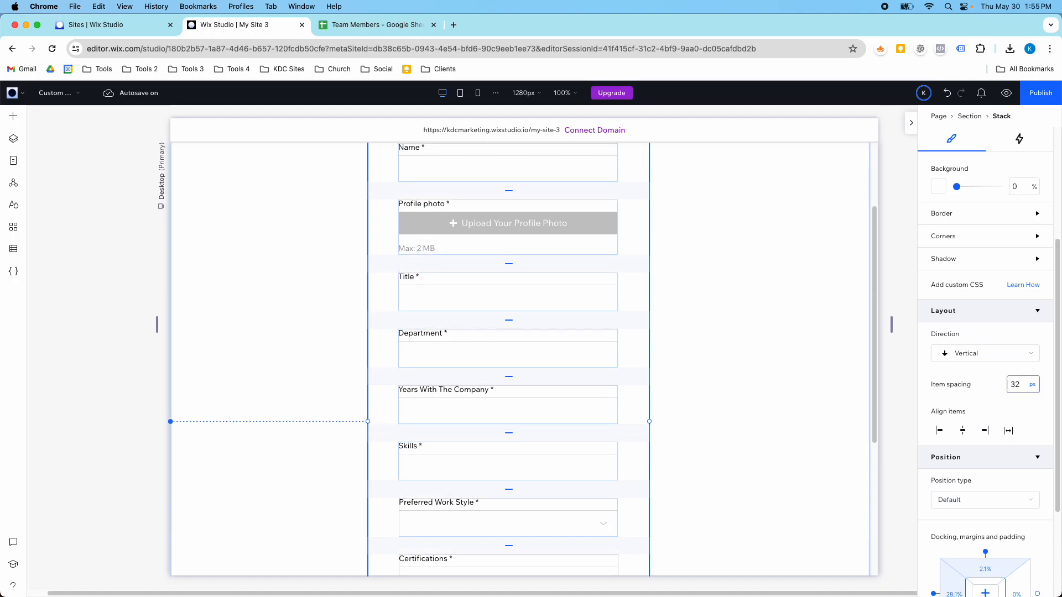
scroll(566, 270, down, 5)
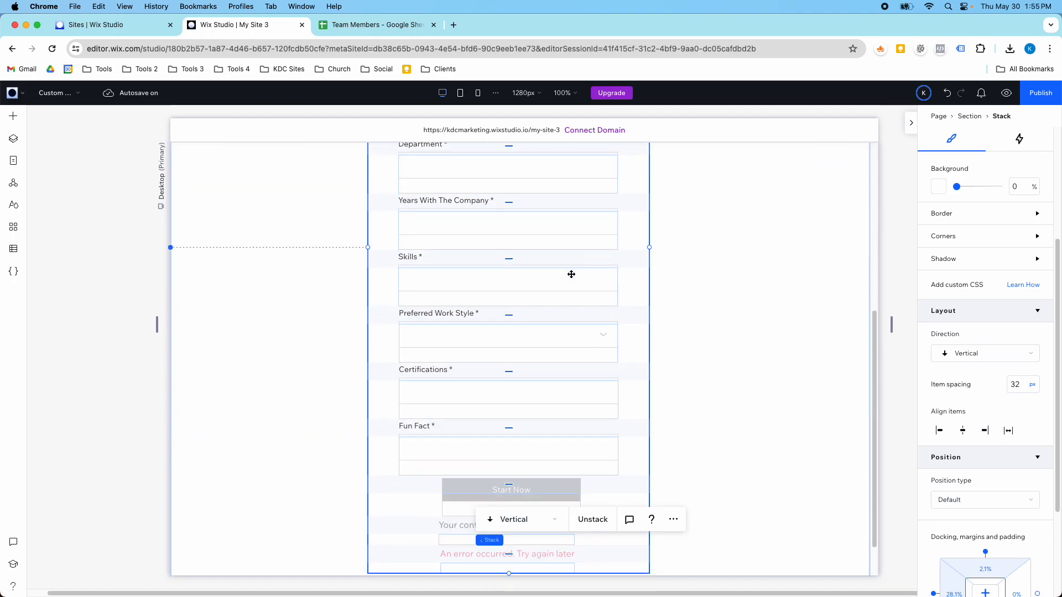
scroll(579, 276, up, 5)
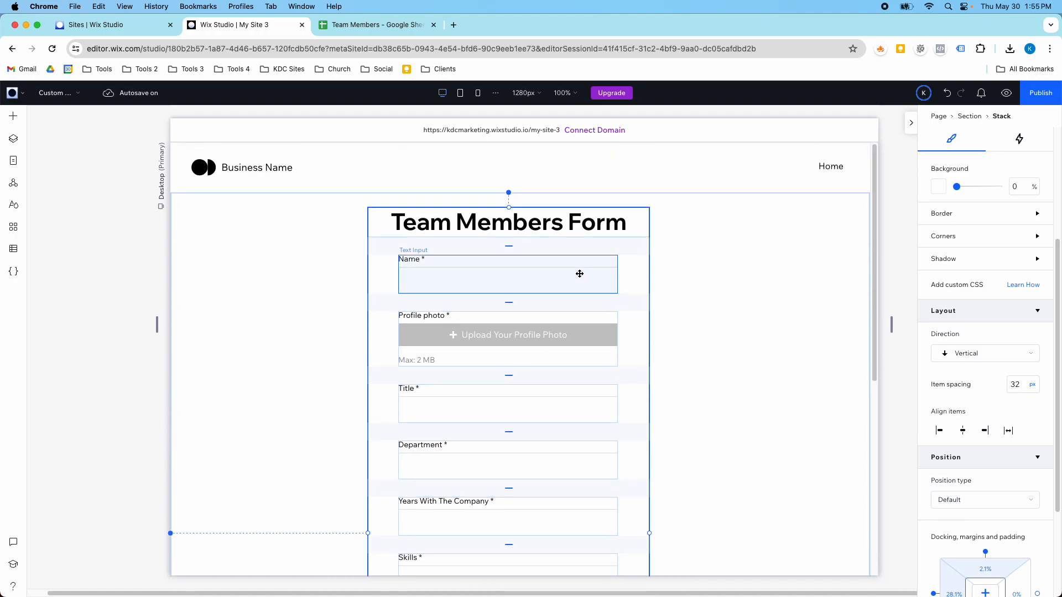
Widen the form stack to about 611 px by extending its right edge
click(674, 287)
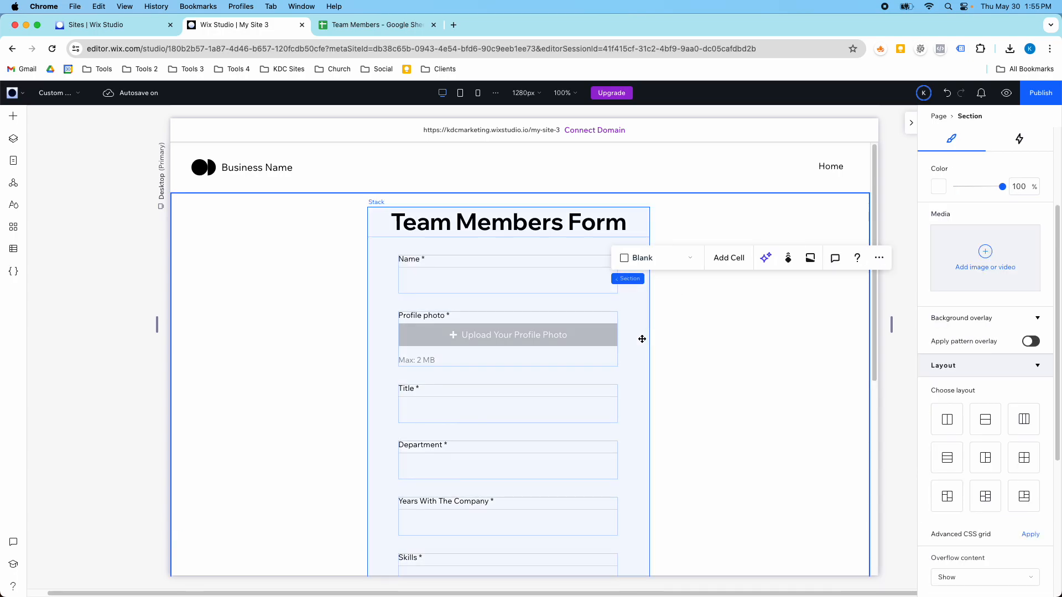
scroll(645, 322, down, 2)
click(647, 368)
scroll(646, 368, down, 1)
drag(647, 351, 700, 348)
scroll(613, 348, down, 3)
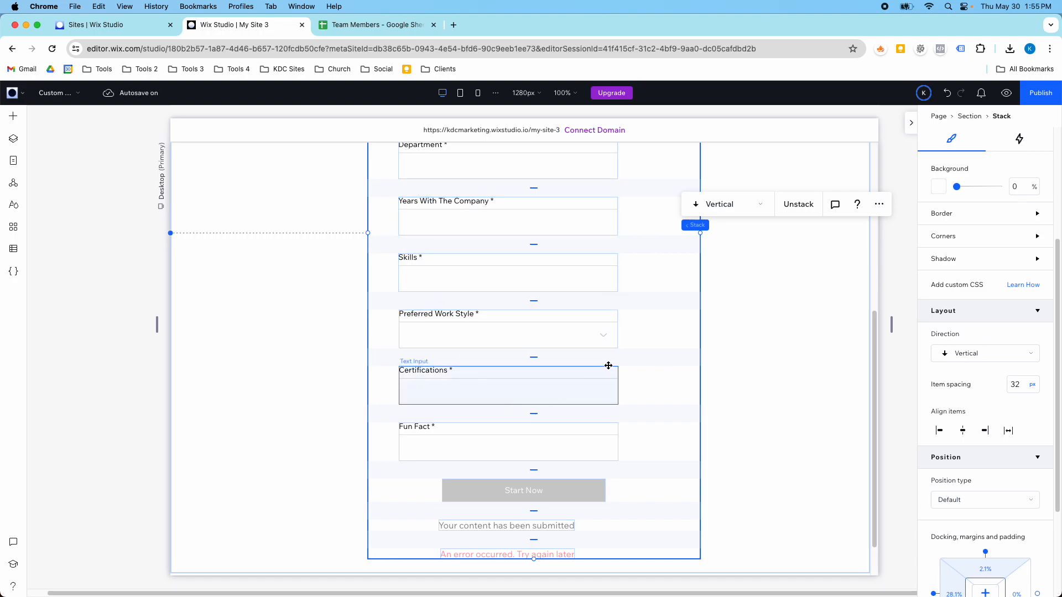
scroll(624, 277, up, 2)
scroll(648, 286, up, 6)
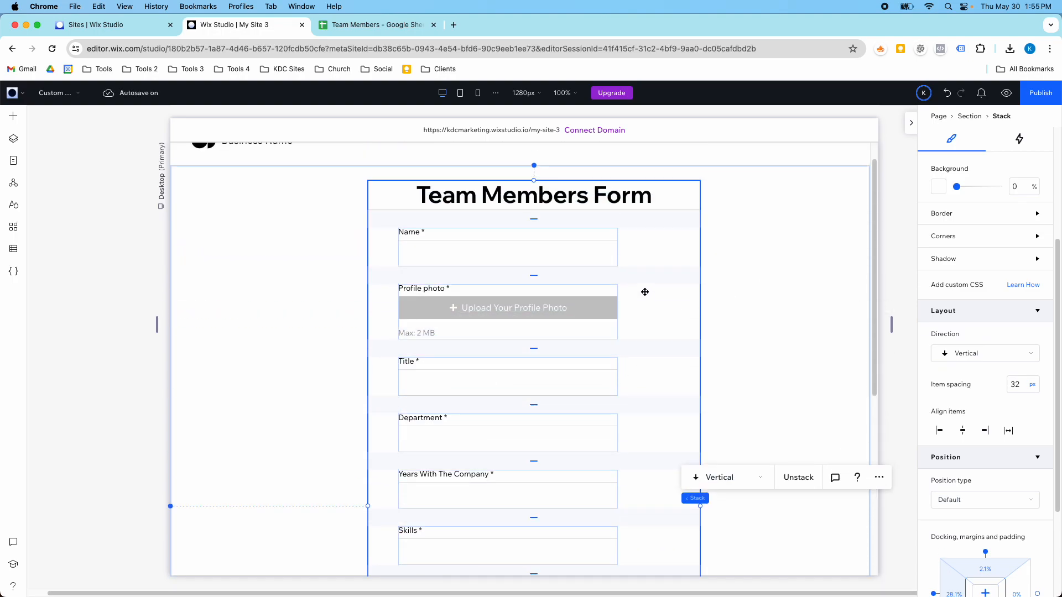
scroll(680, 309, down, 2)
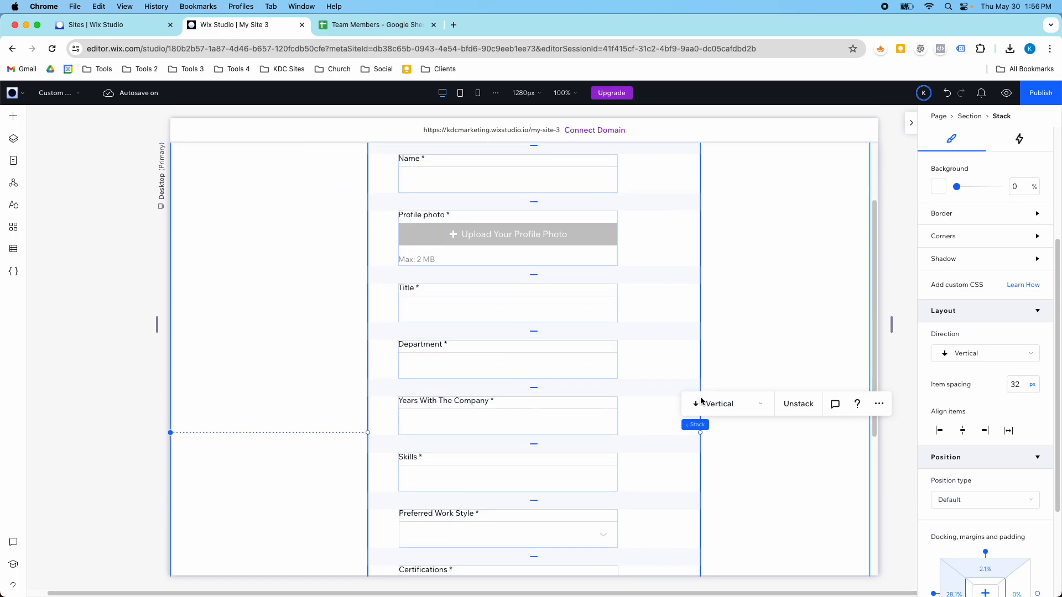
mouse_move(700, 435)
mouse_down()
mouse_move(666, 439)
mouse_move(704, 433)
mouse_up()
scroll(636, 329, up, 1)
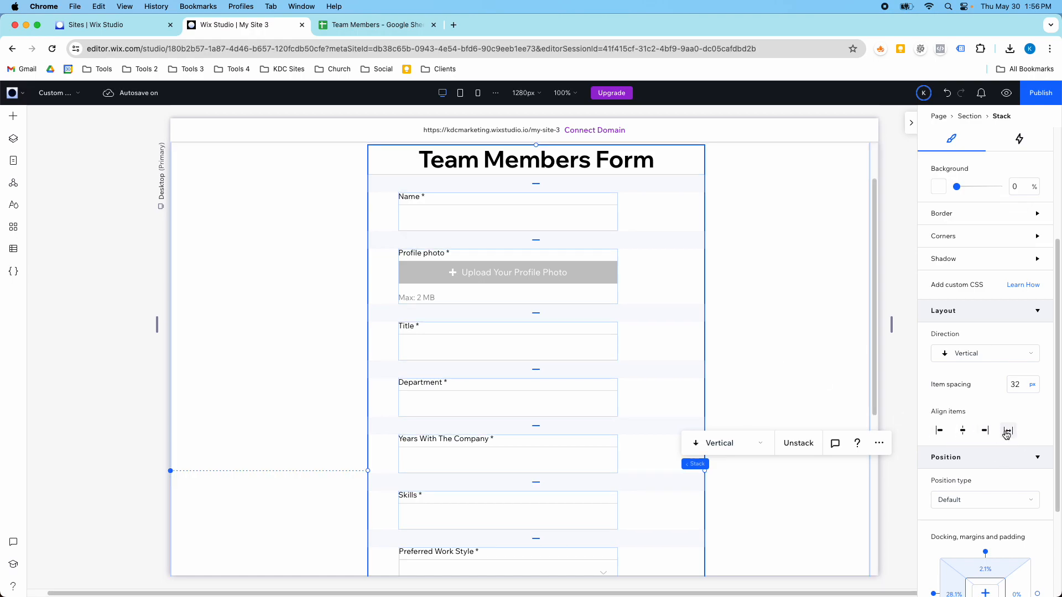
Stretch all items in the form stack to fill the stack's full width
scroll(689, 380, down, 5)
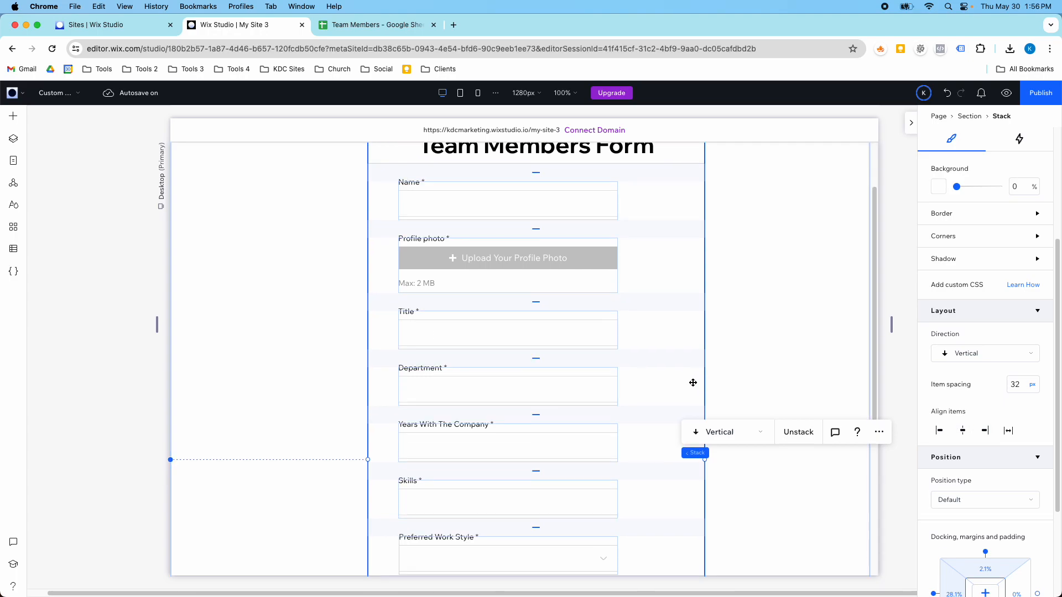
scroll(684, 381, down, 1)
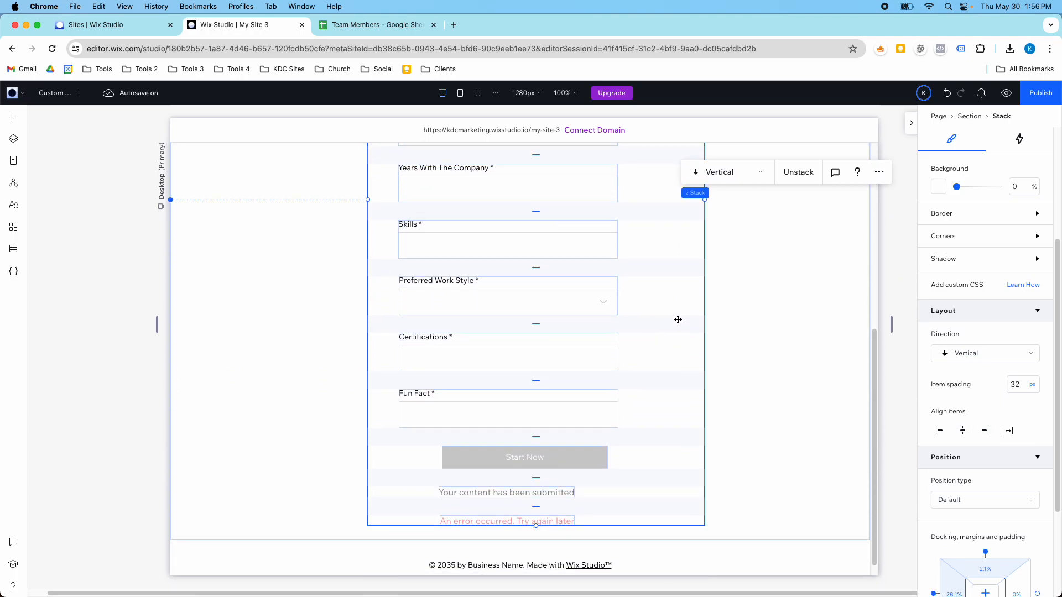
scroll(697, 334, up, 1)
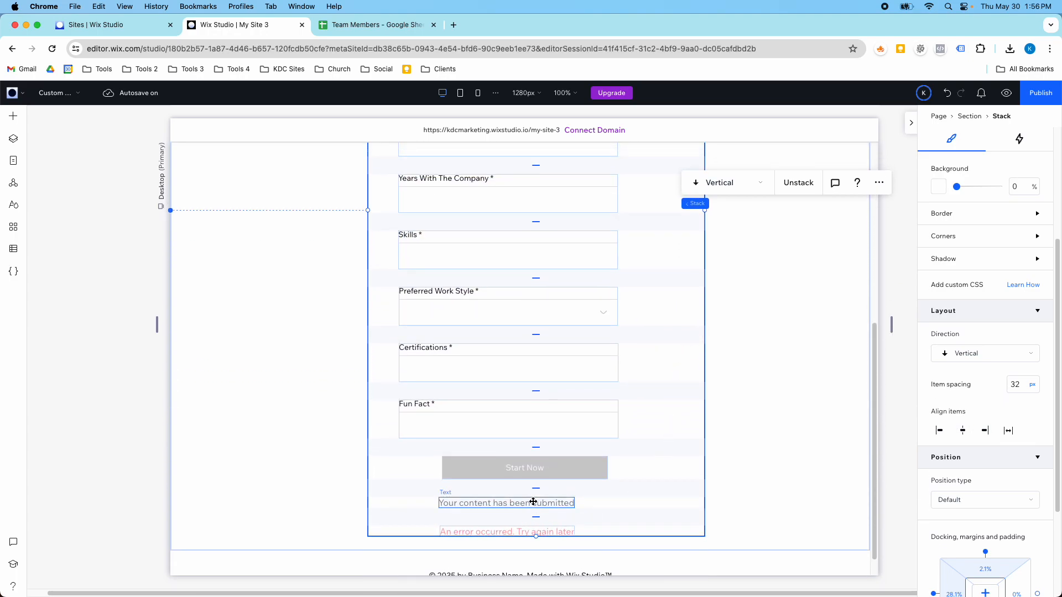
click(1008, 430)
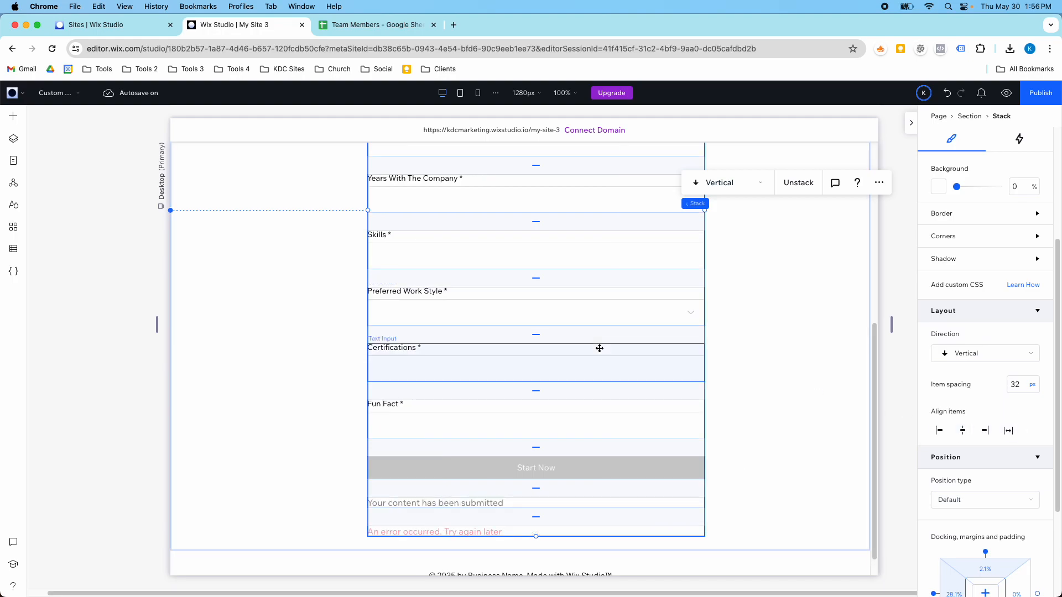
scroll(549, 420, up, 5)
scroll(549, 421, up, 4)
scroll(545, 256, down, 3)
scroll(552, 276, down, 6)
Center-align the text of the submit success message and the submit failure message
click(495, 479)
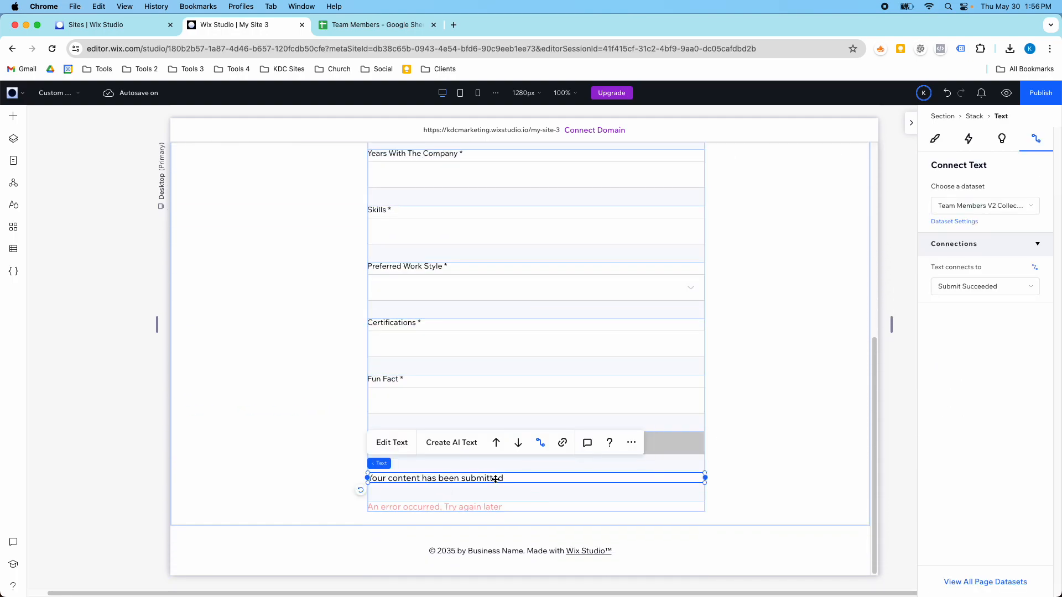
click(934, 138)
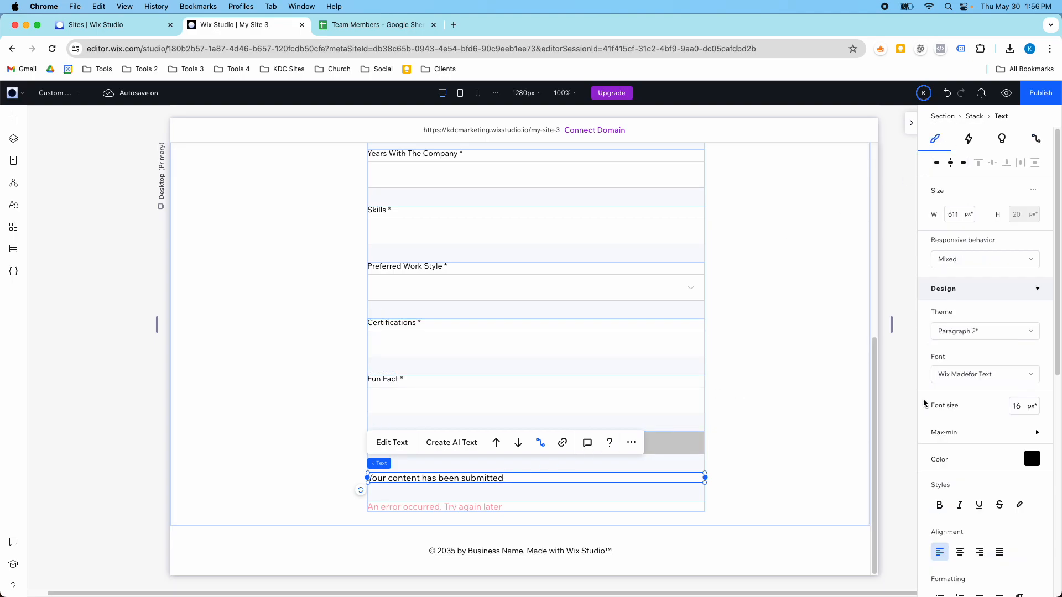
scroll(956, 444, down, 3)
click(959, 470)
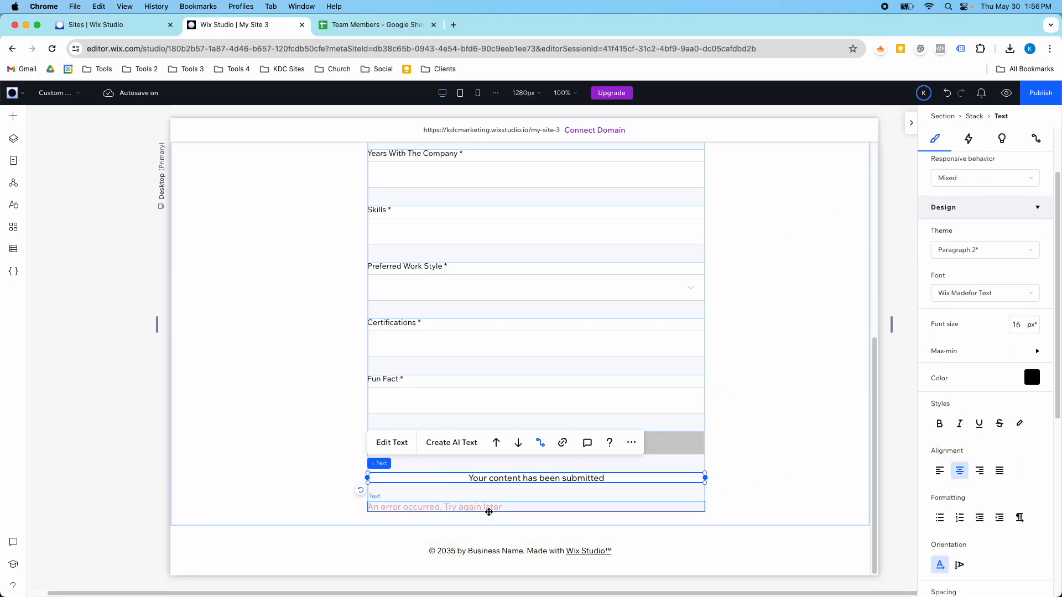
click(609, 506)
click(960, 552)
Dock the form stack to the center of its section
scroll(772, 415, up, 3)
scroll(765, 363, up, 4)
click(708, 361)
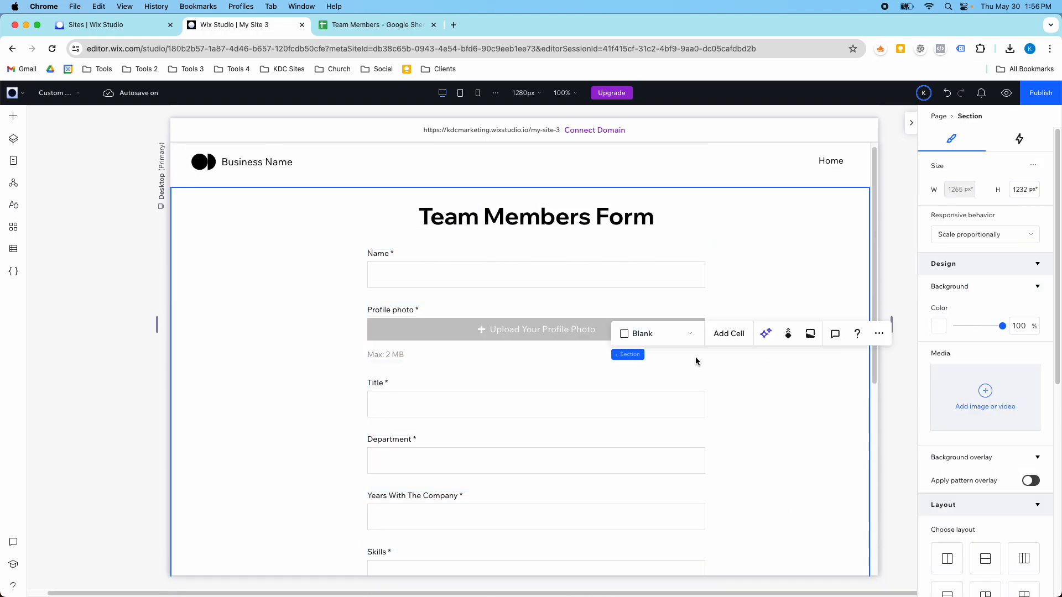
scroll(940, 387, down, 4)
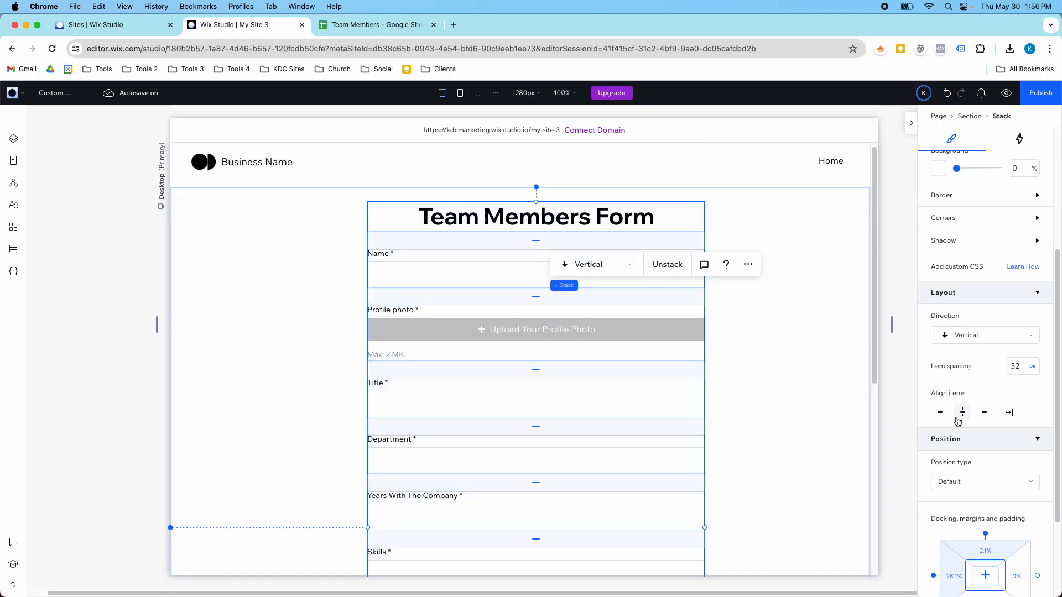
click(985, 575)
scroll(774, 356, down, 2)
Set the form section's padding to 3% on all sides and check the spacing around the stack
click(776, 351)
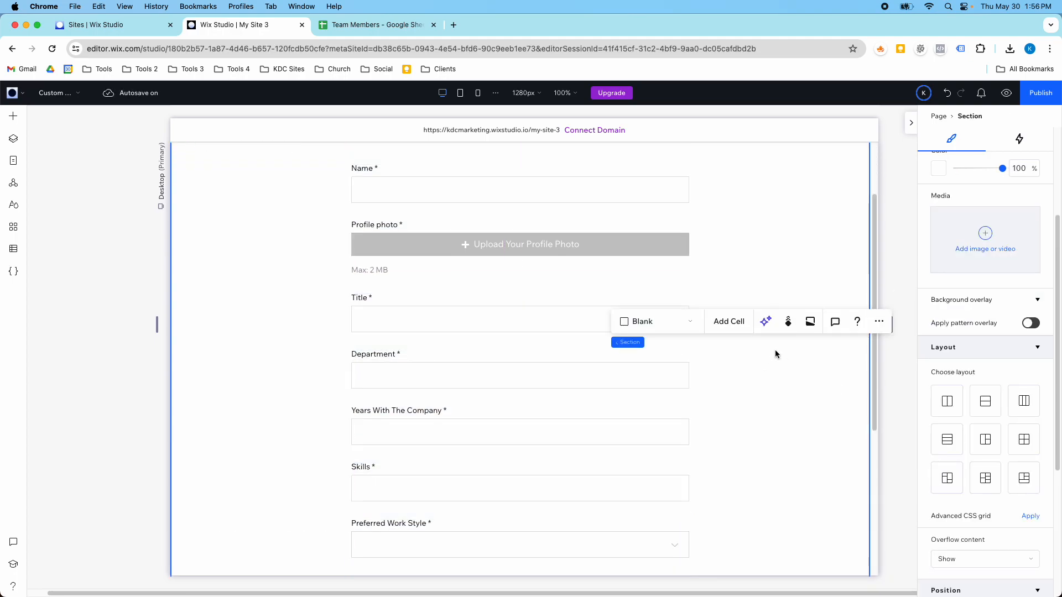
scroll(951, 470, down, 5)
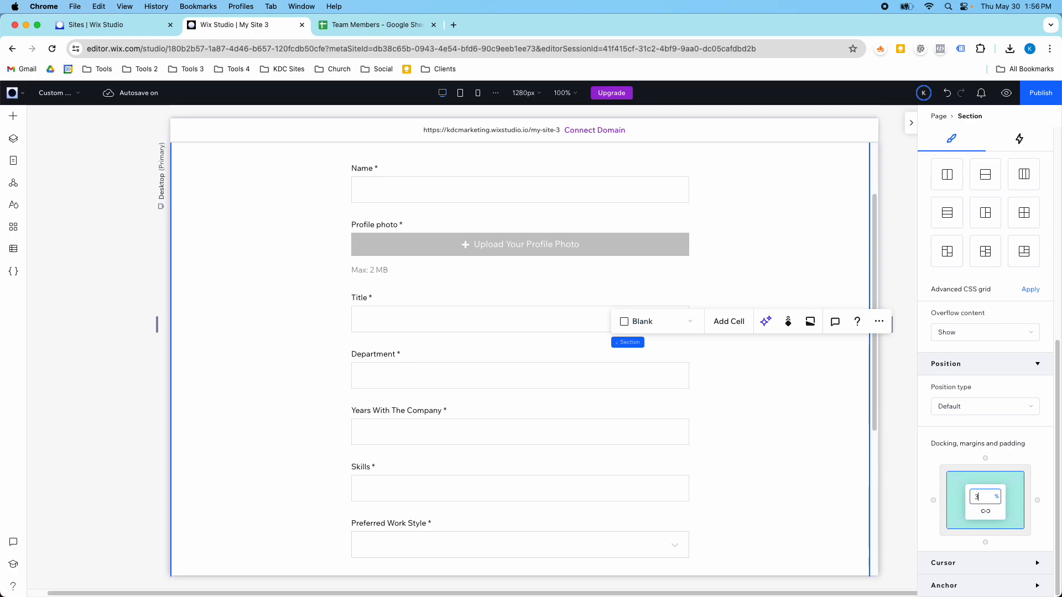
text(3)
scroll(686, 337, up, 2)
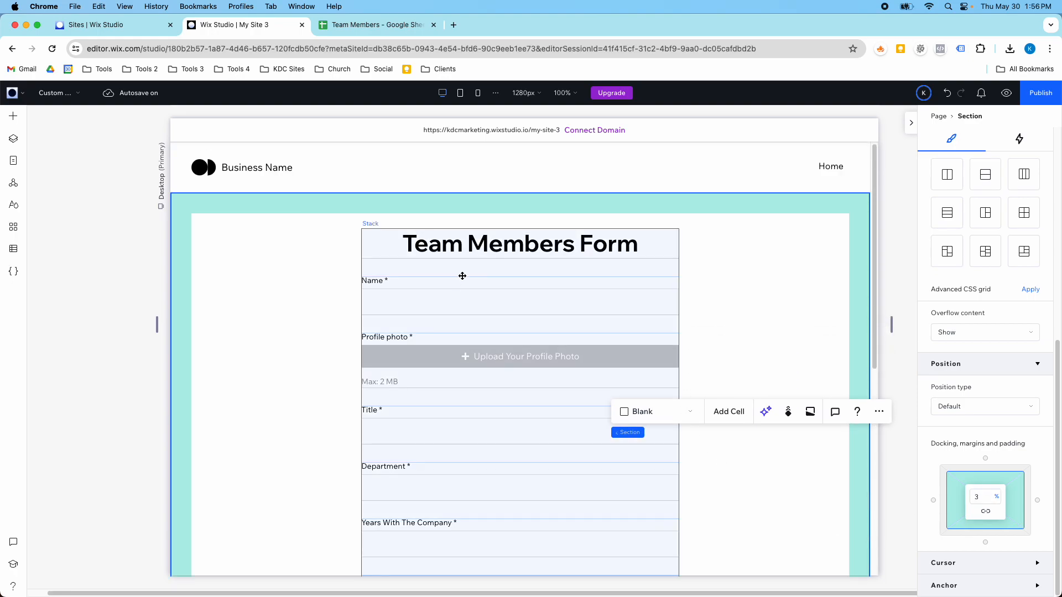
click(457, 282)
scroll(757, 342, down, 2)
scroll(756, 342, down, 5)
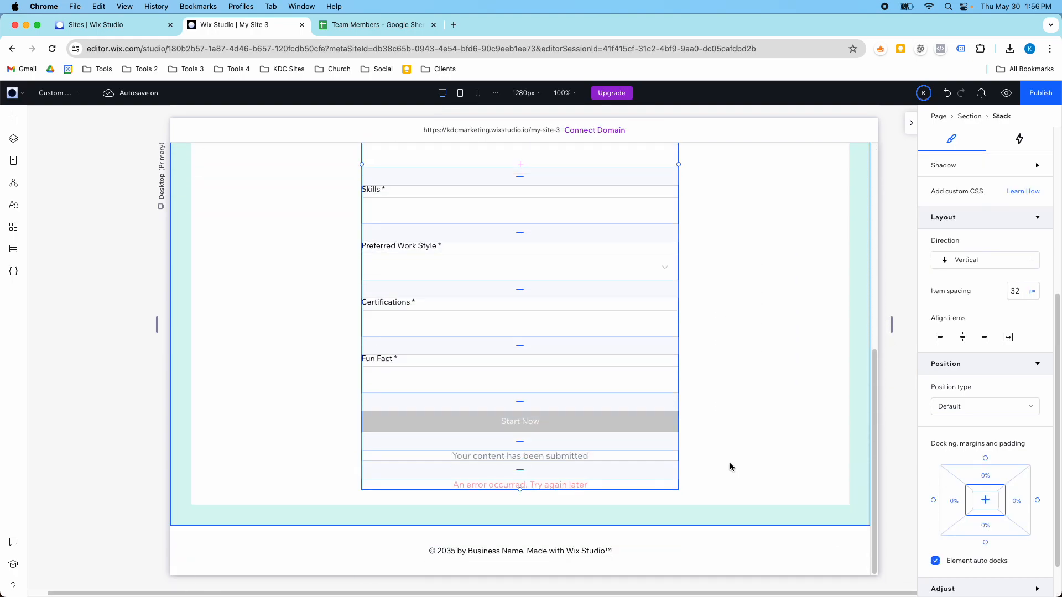
click(709, 516)
scroll(729, 450, up, 6)
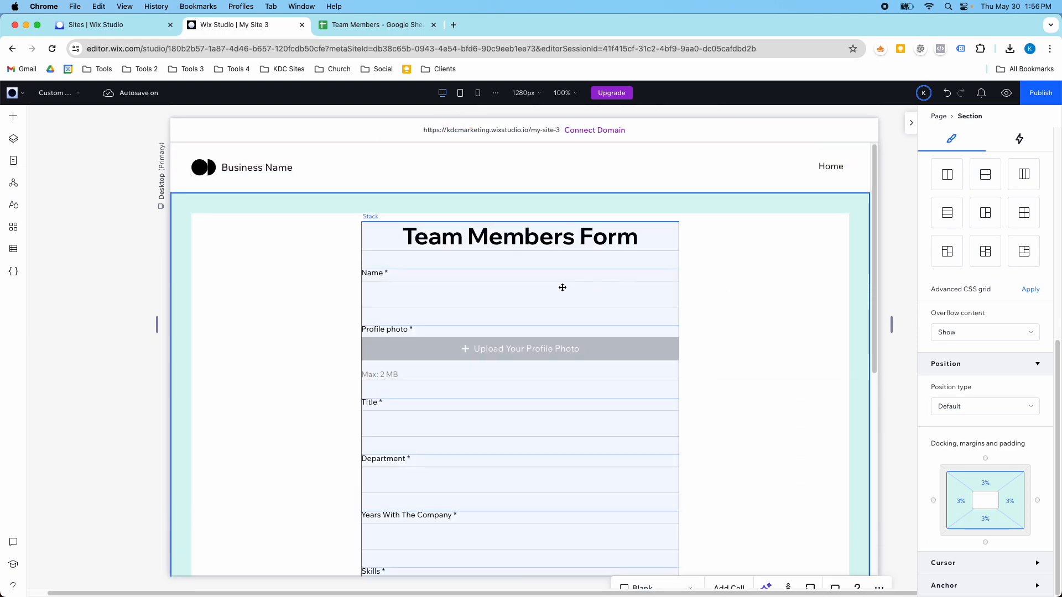
Collapse the element settings and preview the Team Members Form page
click(299, 254)
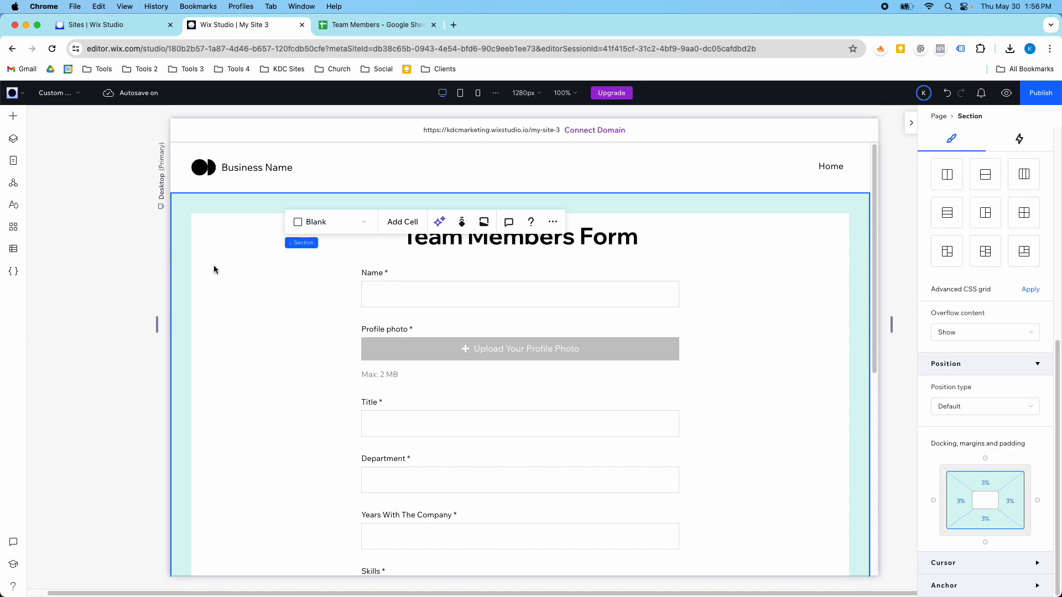
click(911, 123)
click(1004, 95)
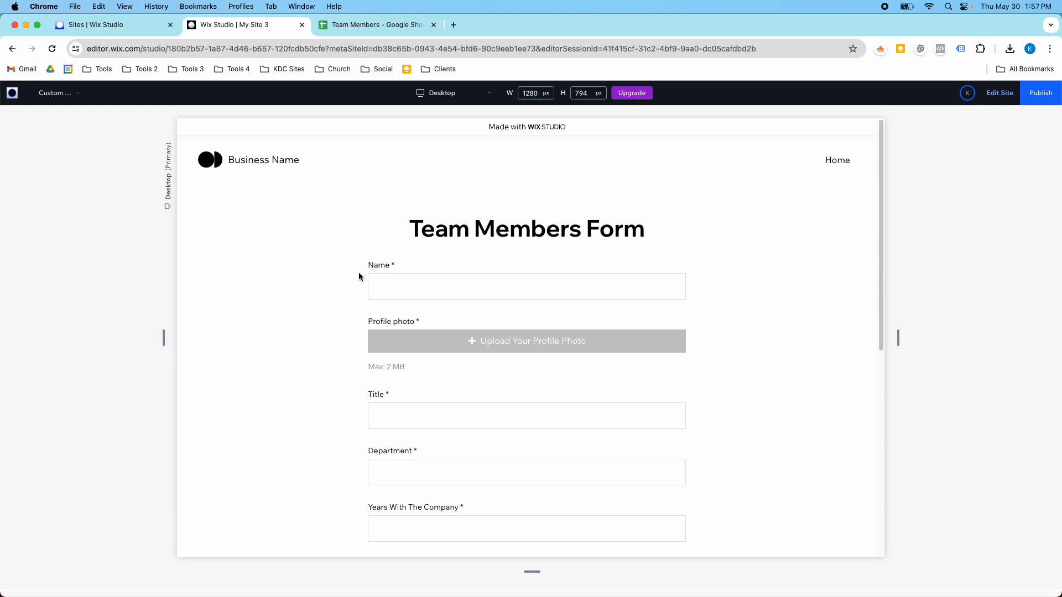
Reload the Team Members Form preview, look over all its fields down to the footer, and return to editing
click(998, 94)
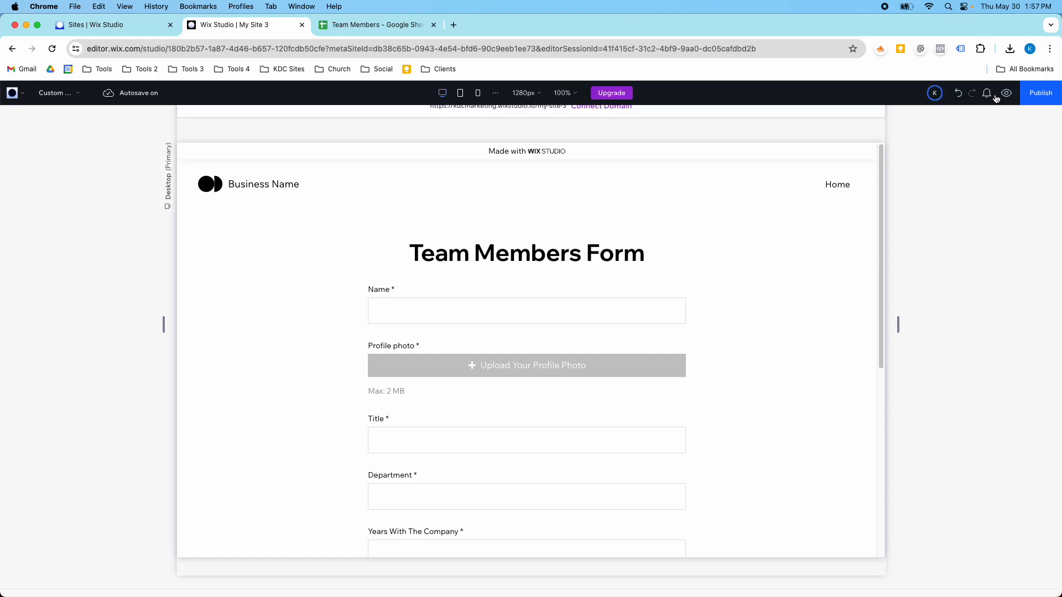
click(1005, 94)
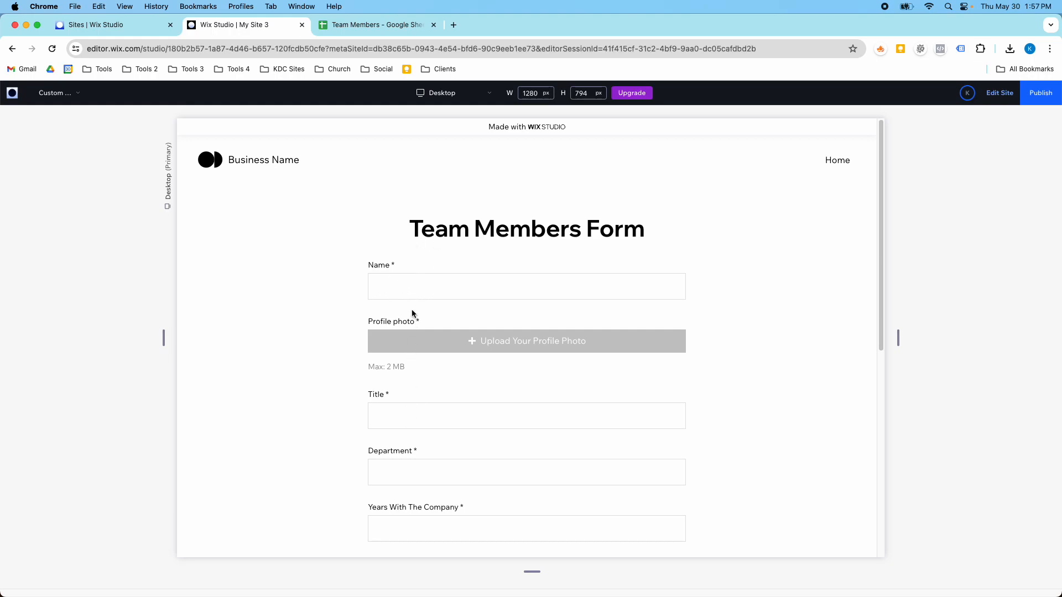
scroll(413, 315, down, 7)
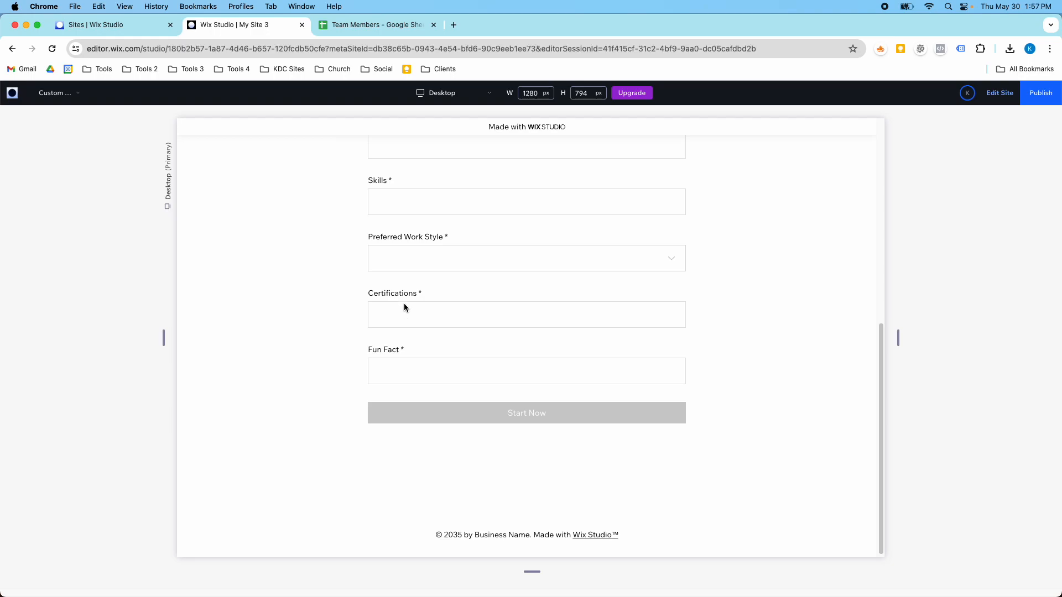
scroll(405, 298, up, 10)
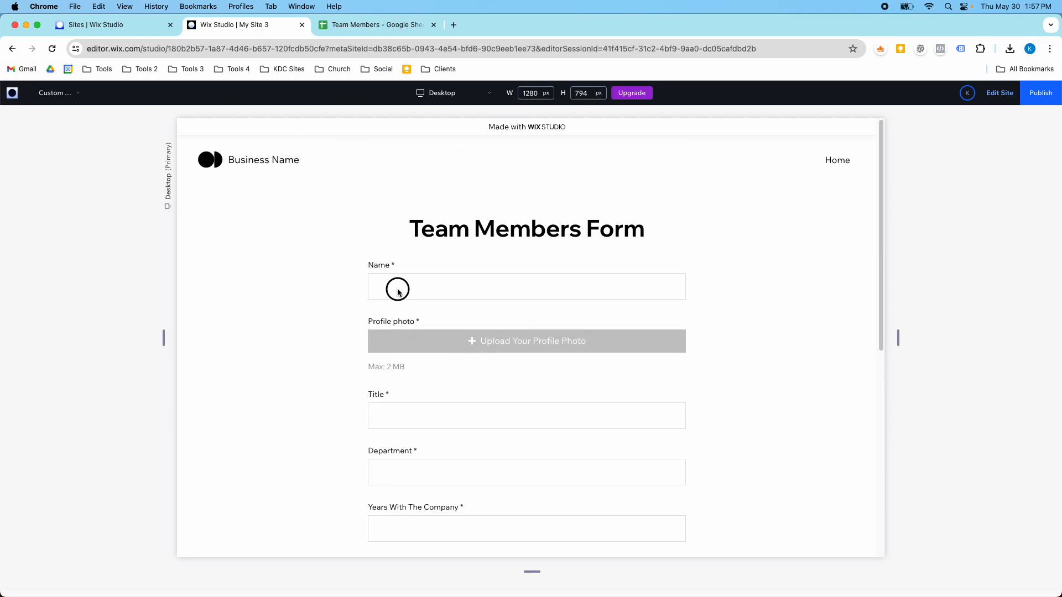
click(999, 92)
Set the dataset mode of the Name input's Team Members V2 dataset to Write
click(628, 273)
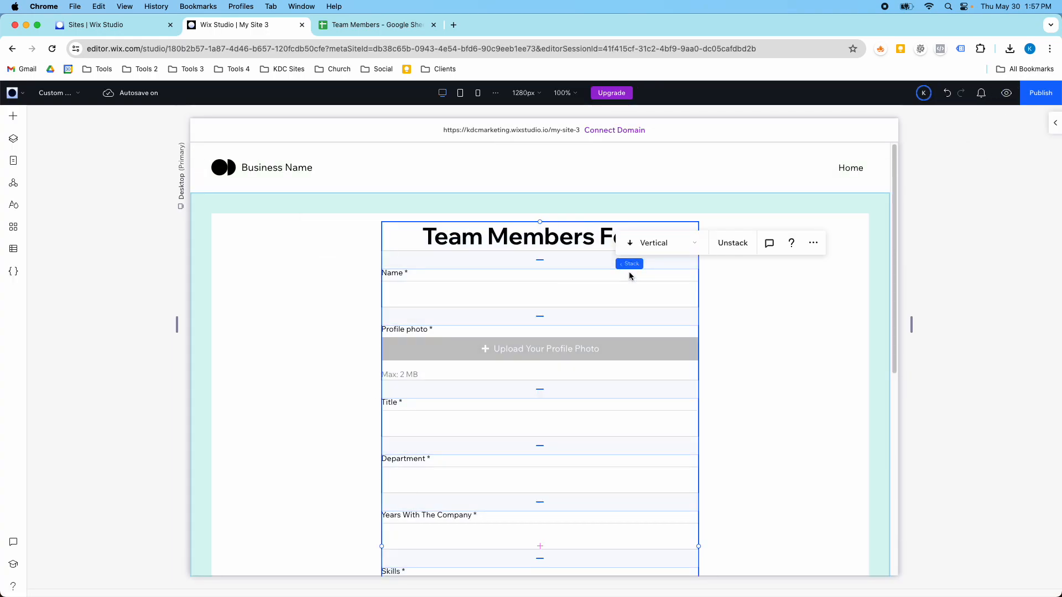
click(666, 283)
click(531, 239)
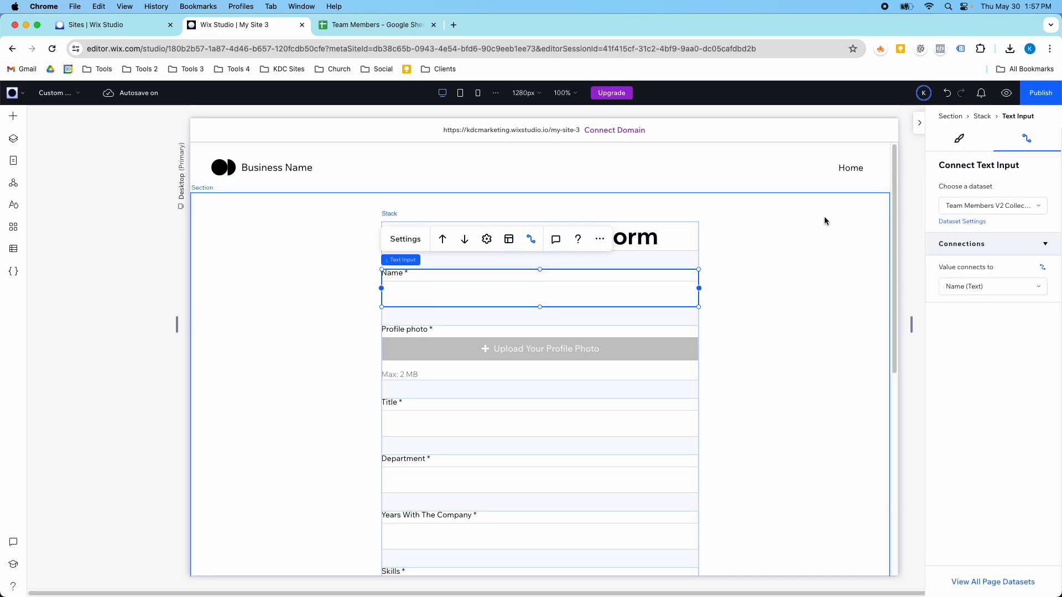
click(954, 221)
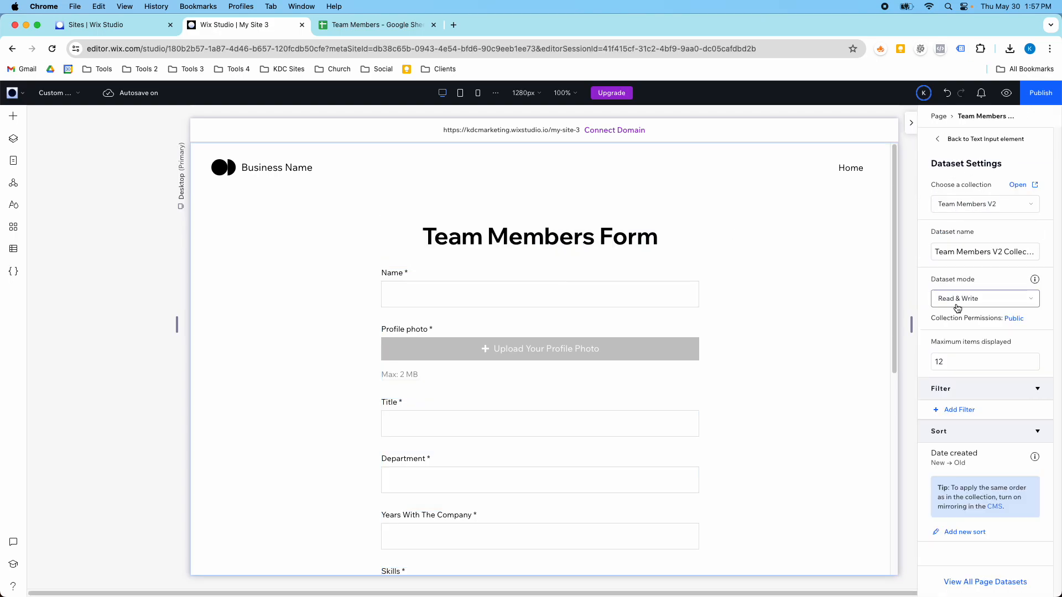
click(964, 306)
click(962, 319)
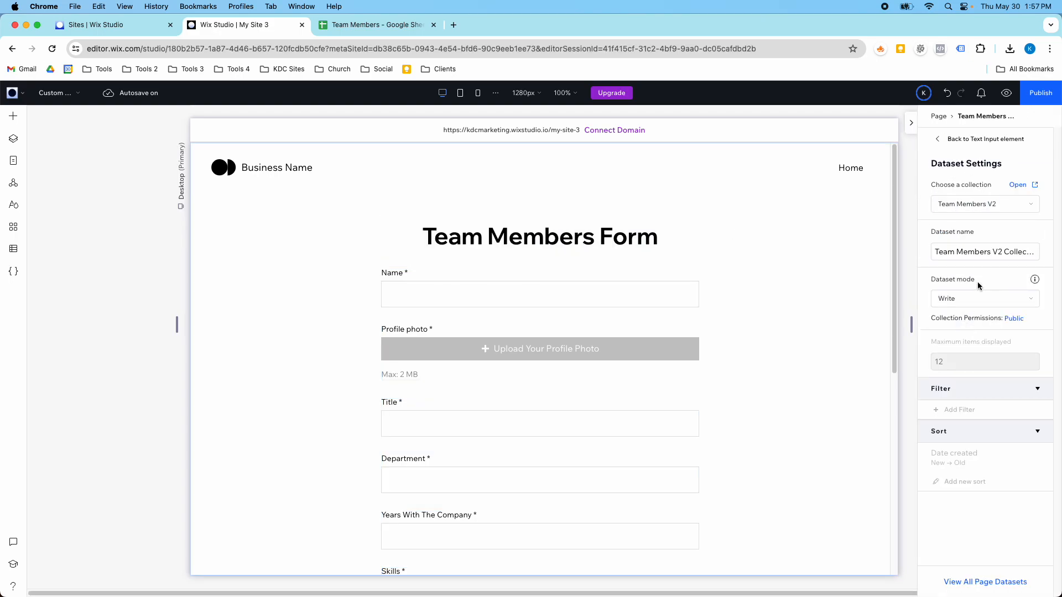
Preview the form, enter a test name, upload today's Unsplash JPG from Downloads as the profile photo, and enter the title CEO
click(1006, 103)
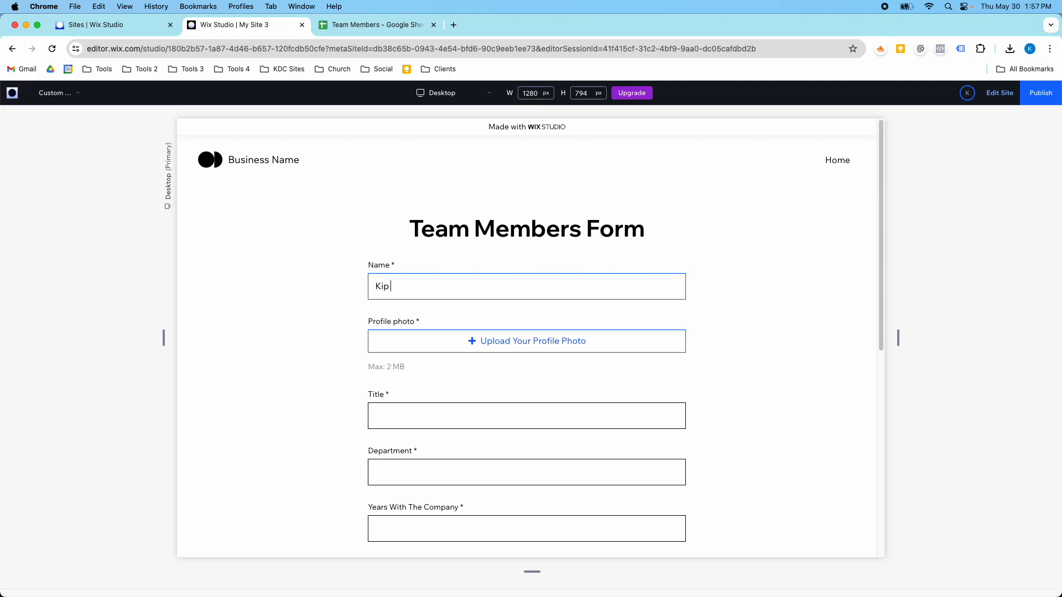
click(473, 341)
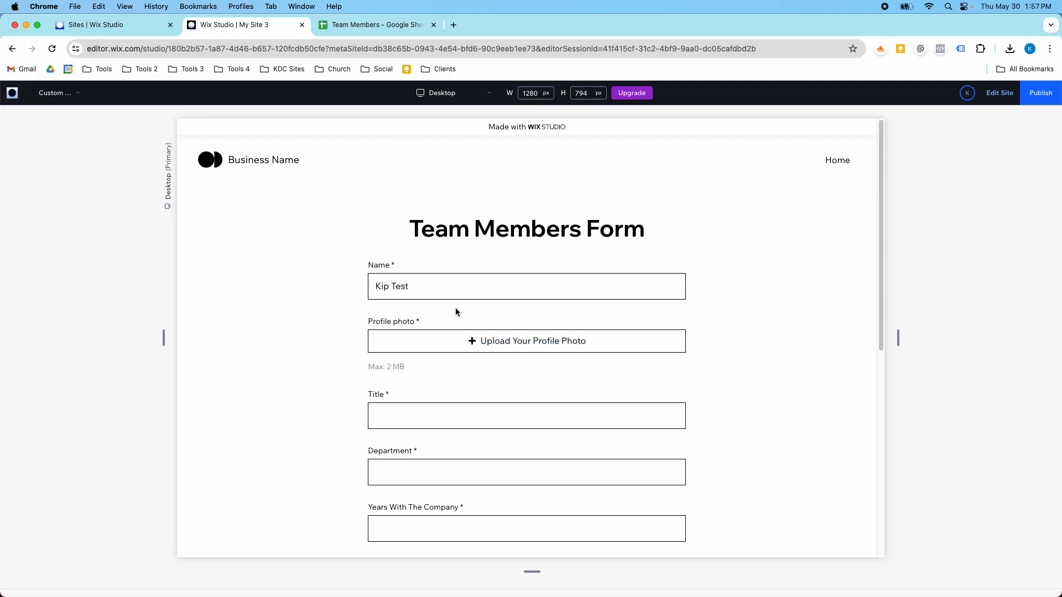
double_click(423, 171)
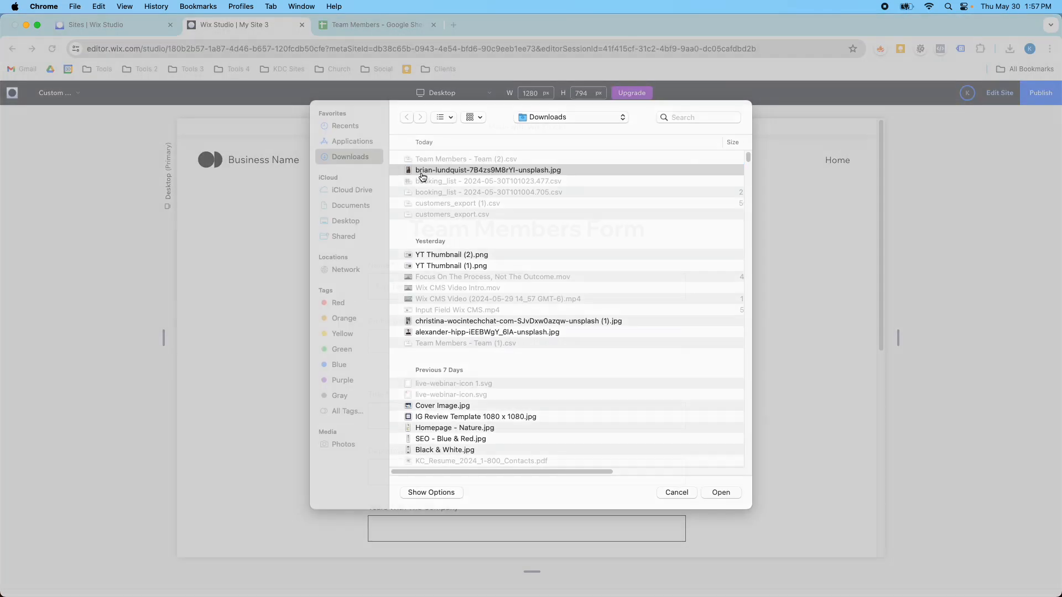
click(426, 419)
text(CEO)
key(Tab)
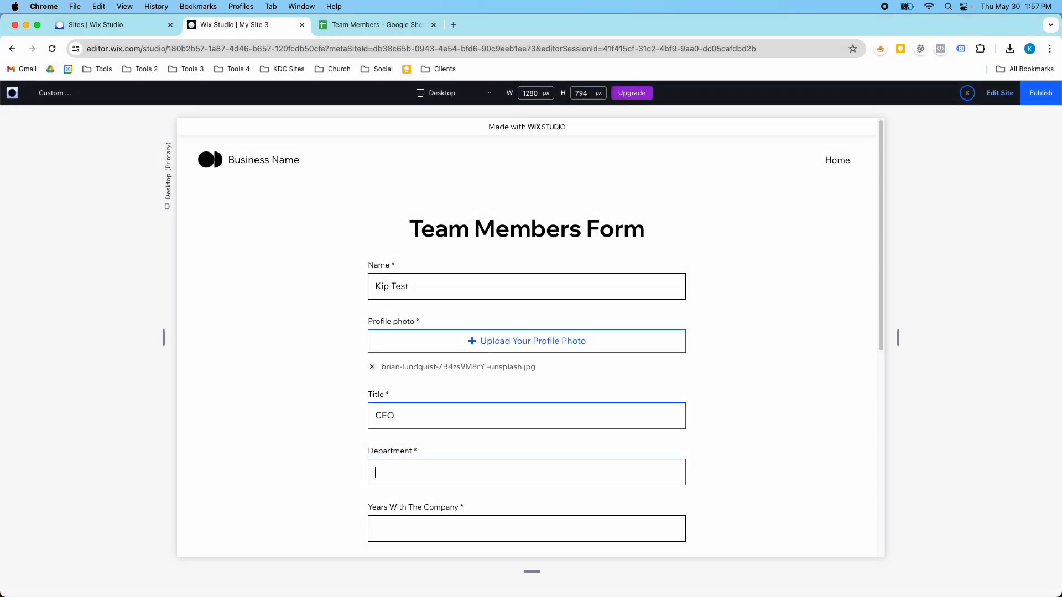
Fill in the department as Marketing, the years with the company as 4, and the skills as Marketing
key(Tab)
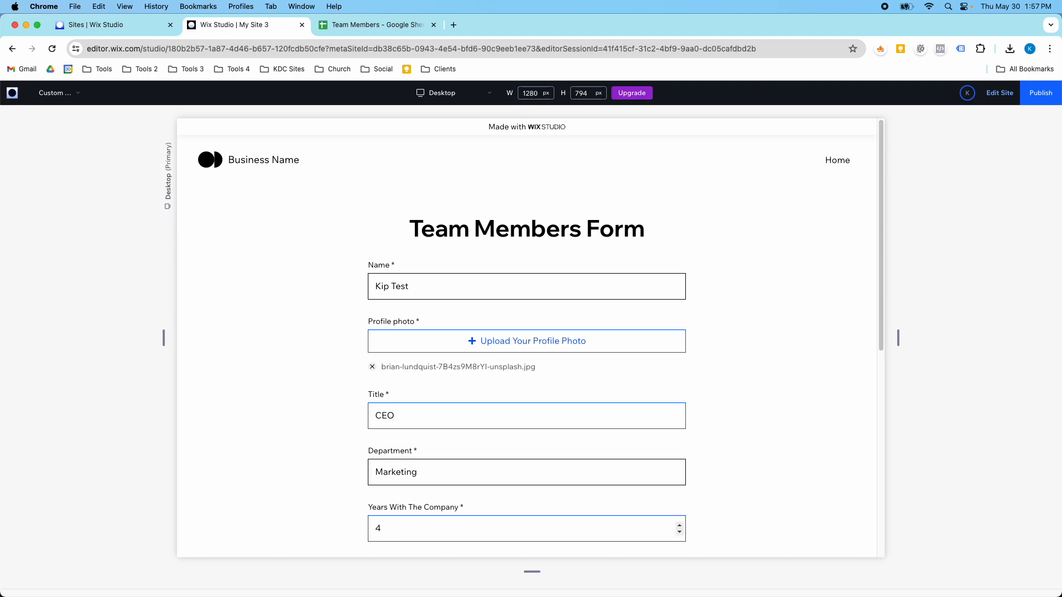
key(Tab)
text(Marketing)
key(Tab)
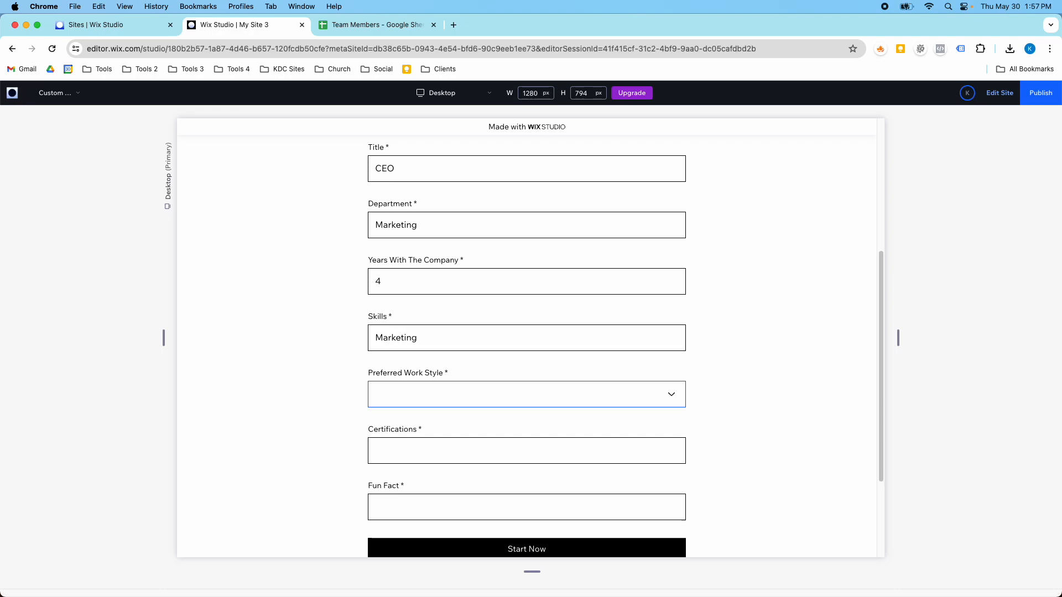
Choose Hybrid as the preferred work style on the test form
click(559, 394)
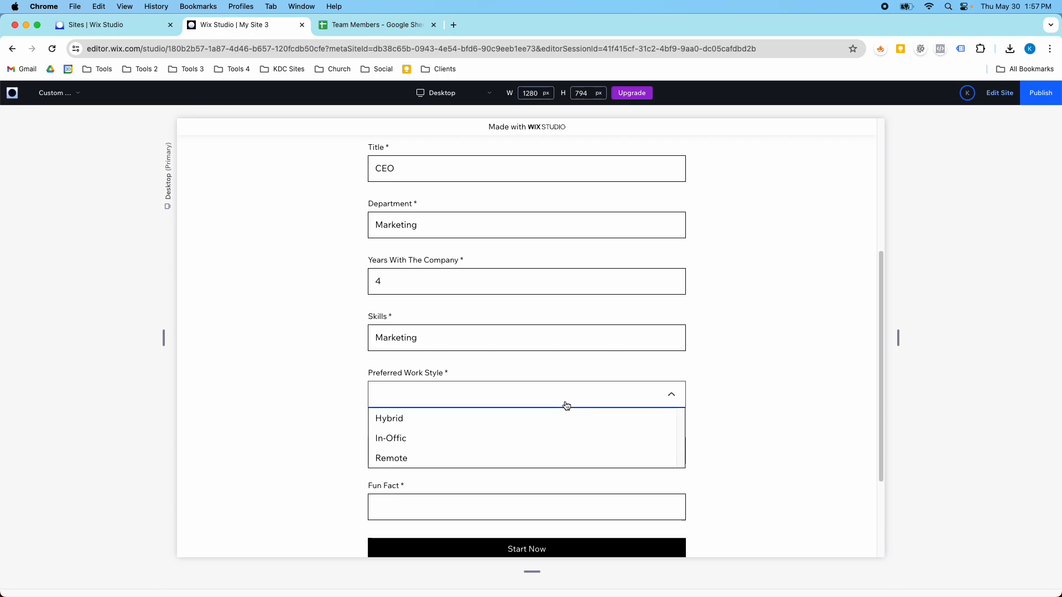
click(531, 442)
click(412, 398)
click(405, 419)
Enter Marketing as the certification and "I love everything marketing" as the fun fact, and submit the form
click(438, 457)
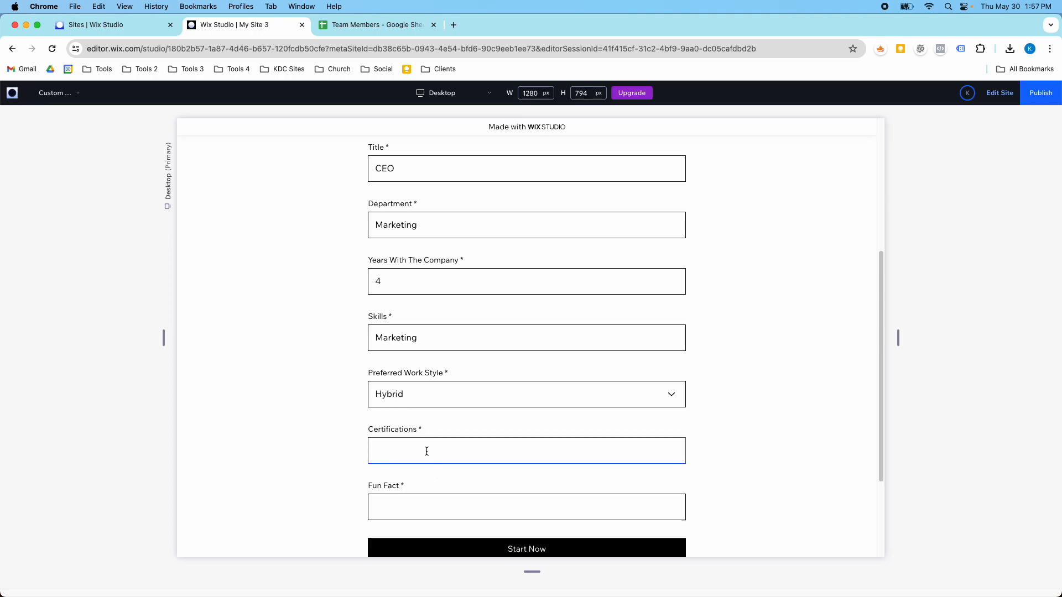
key(Tab)
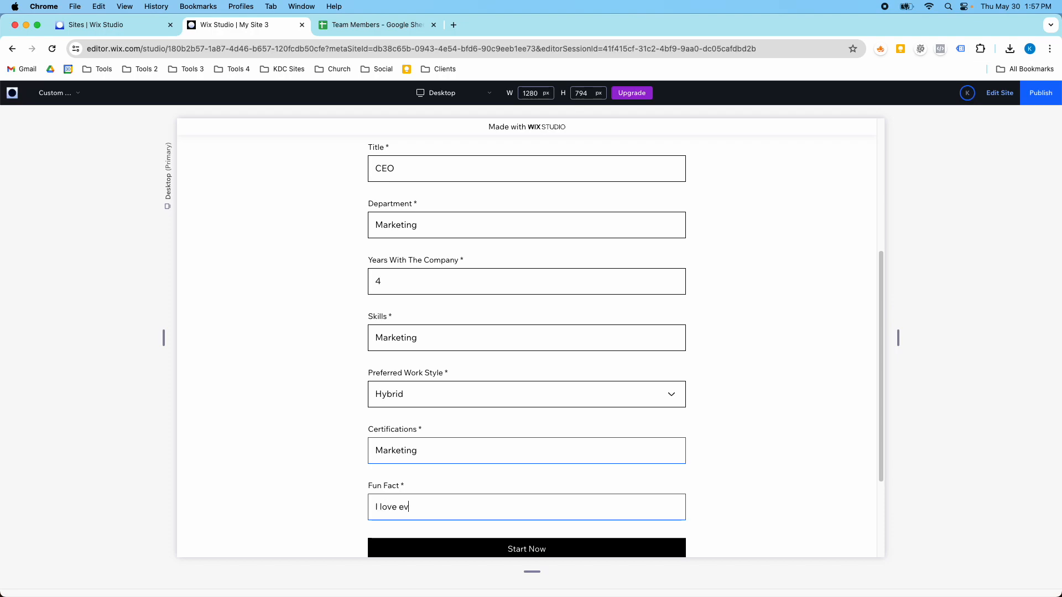
text(I love everything marketing)
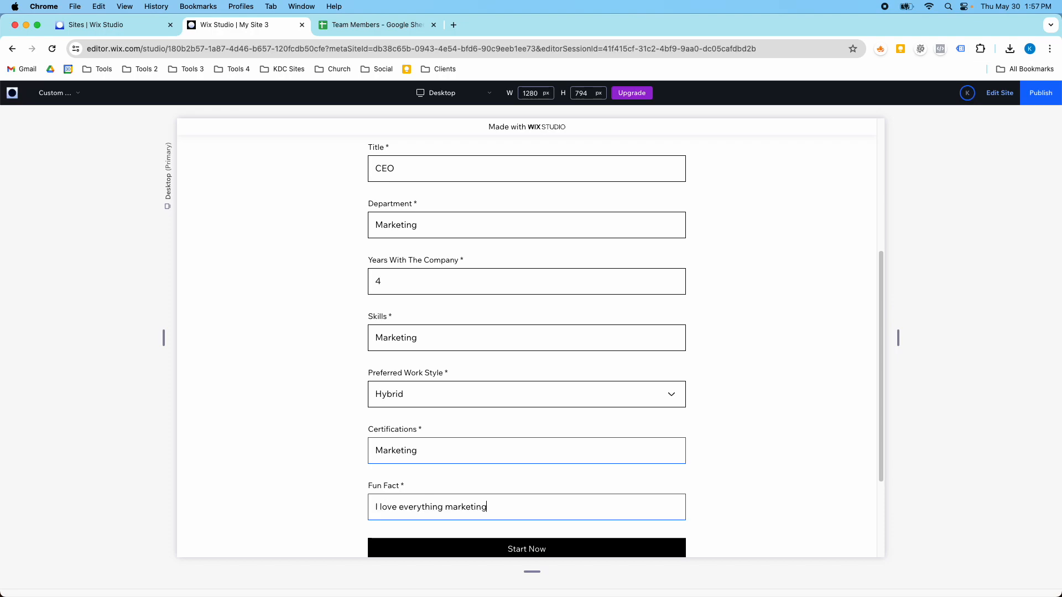
scroll(475, 398, down, 5)
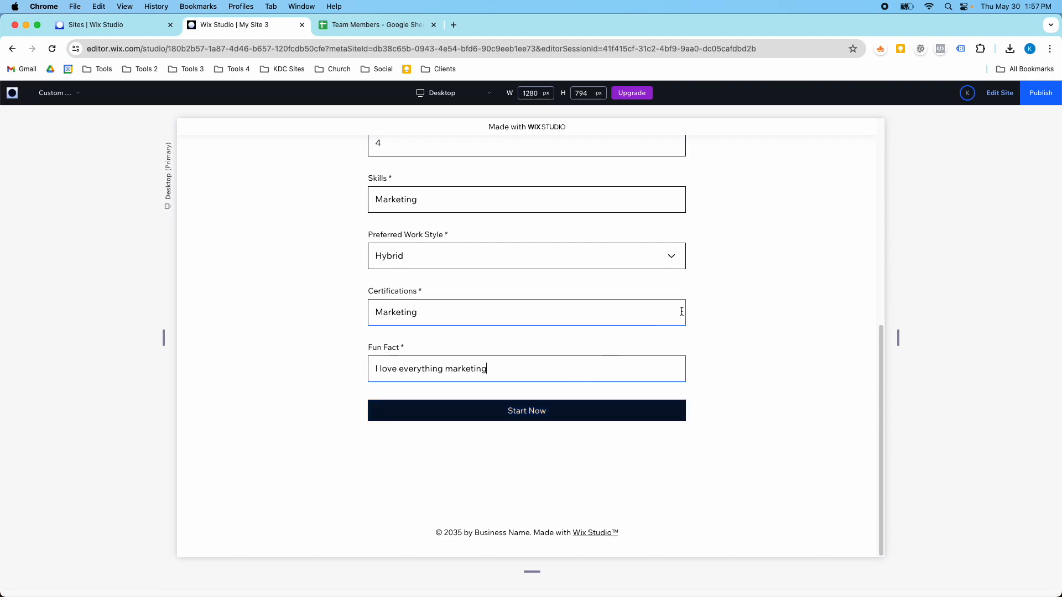
click(517, 420)
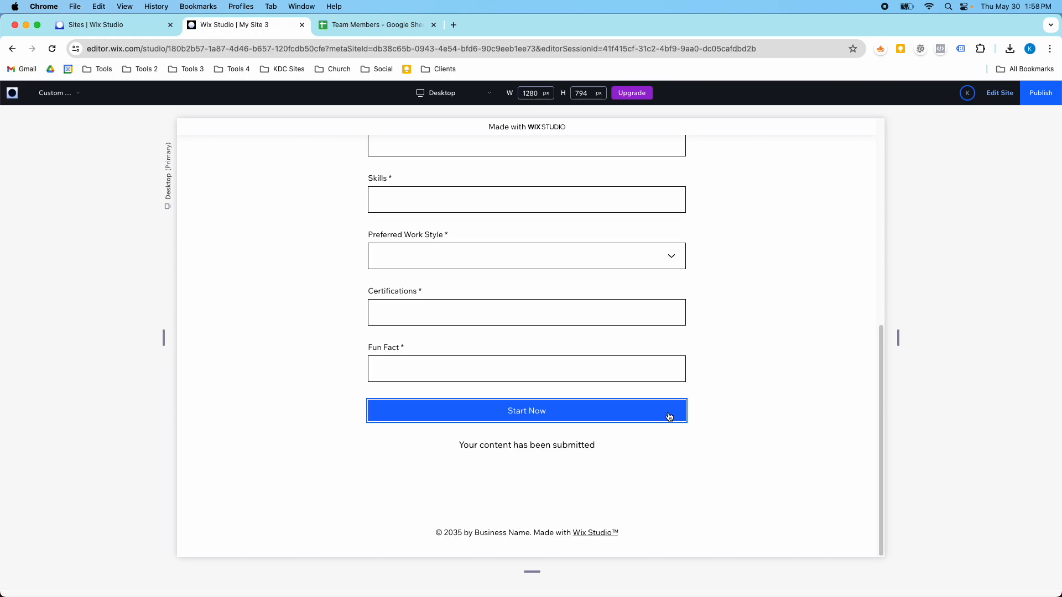
Leave the preview and correct the Preferred Work Style dropdown's "In-Offic" choice to "In-Office"
click(990, 95)
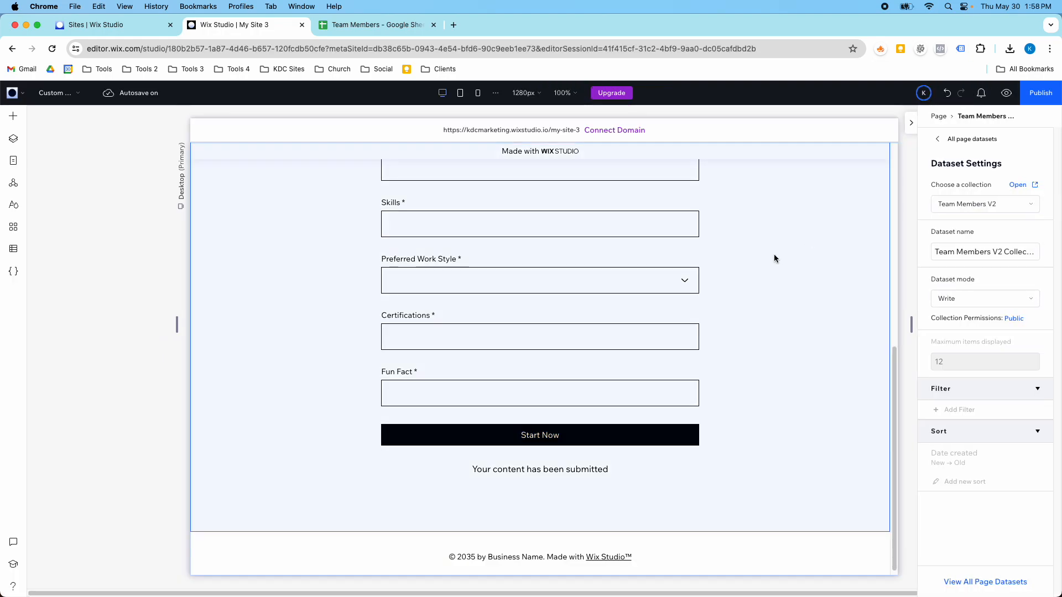
scroll(695, 257, up, 2)
scroll(675, 372, down, 1)
click(658, 382)
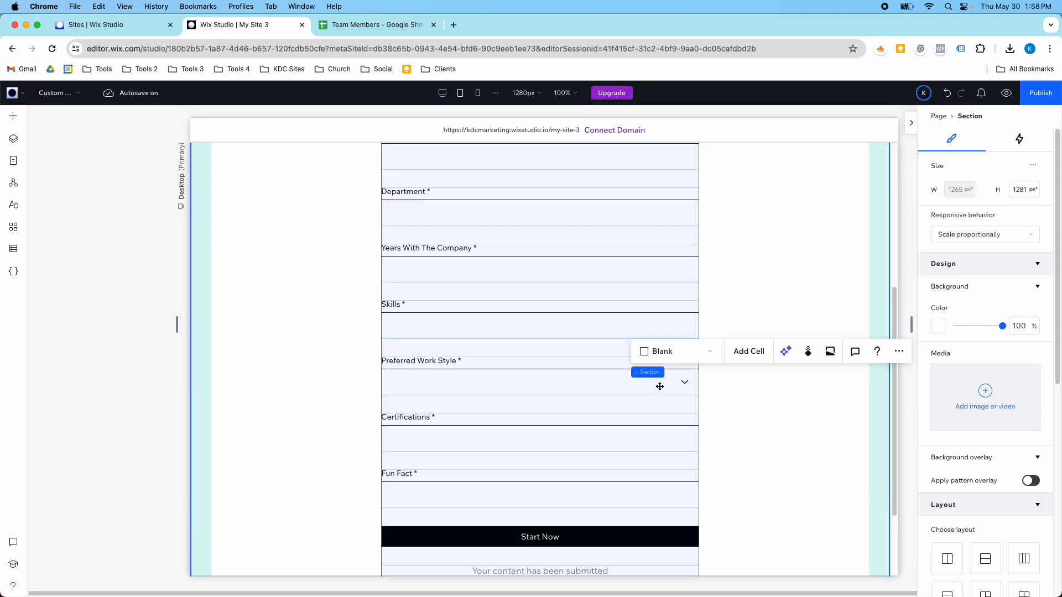
click(648, 384)
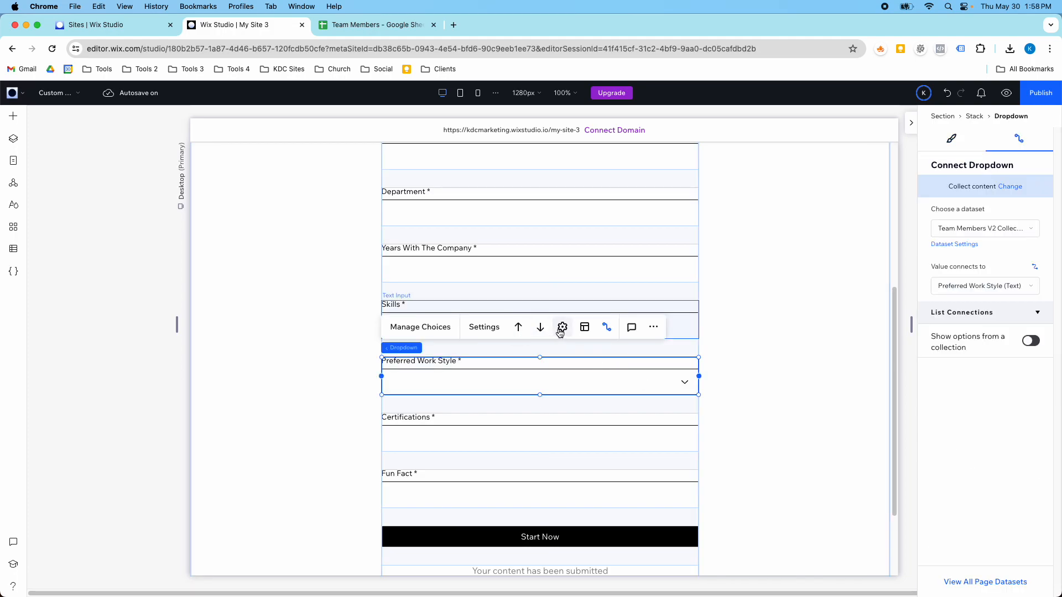
click(392, 331)
click(854, 312)
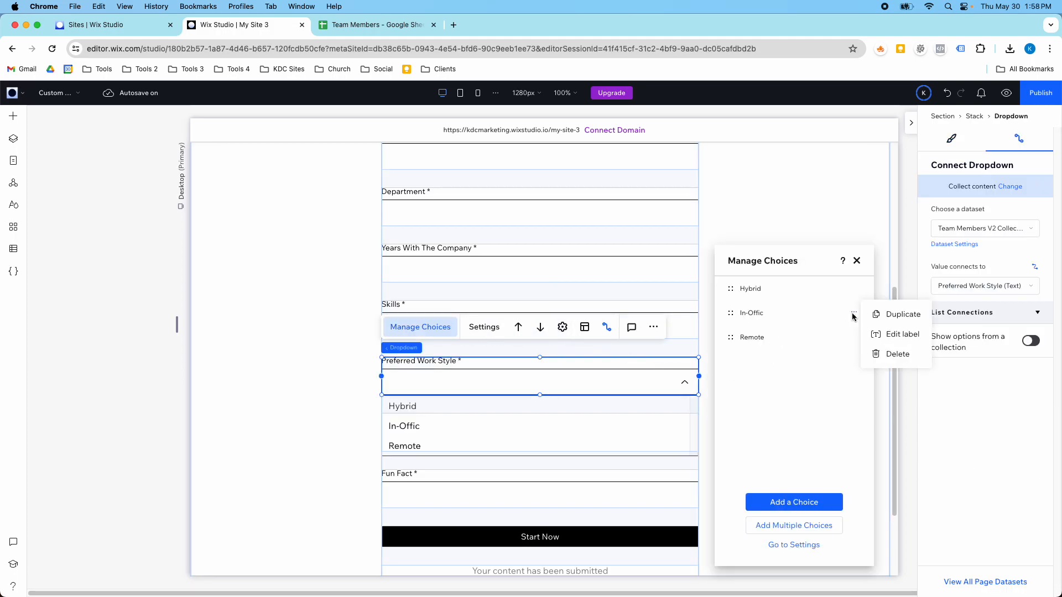
click(876, 334)
click(766, 315)
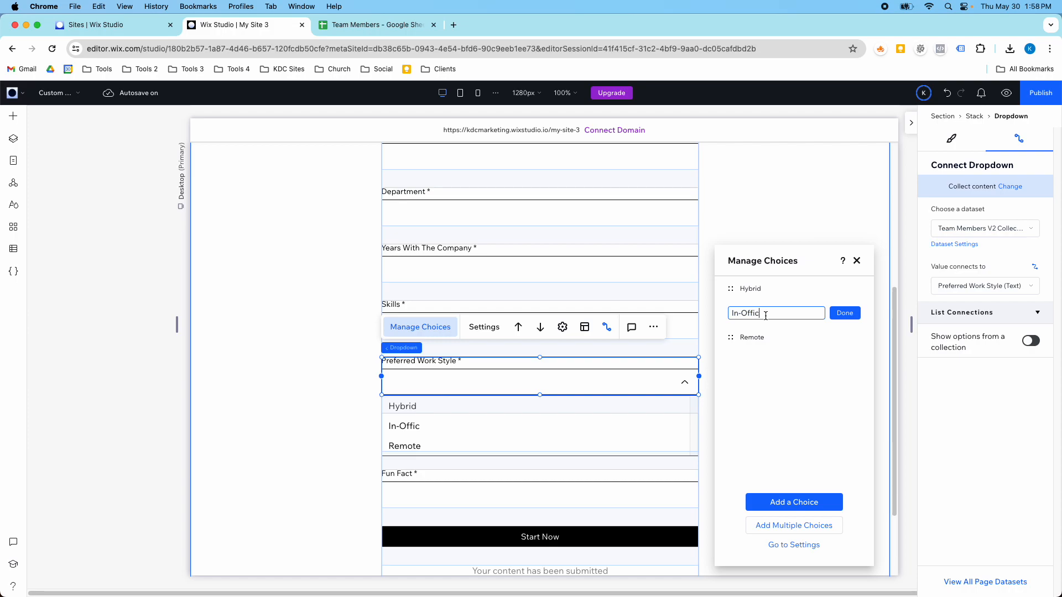
click(845, 313)
click(856, 260)
Change the form's Start Now button text to "Submit"
scroll(640, 391, down, 3)
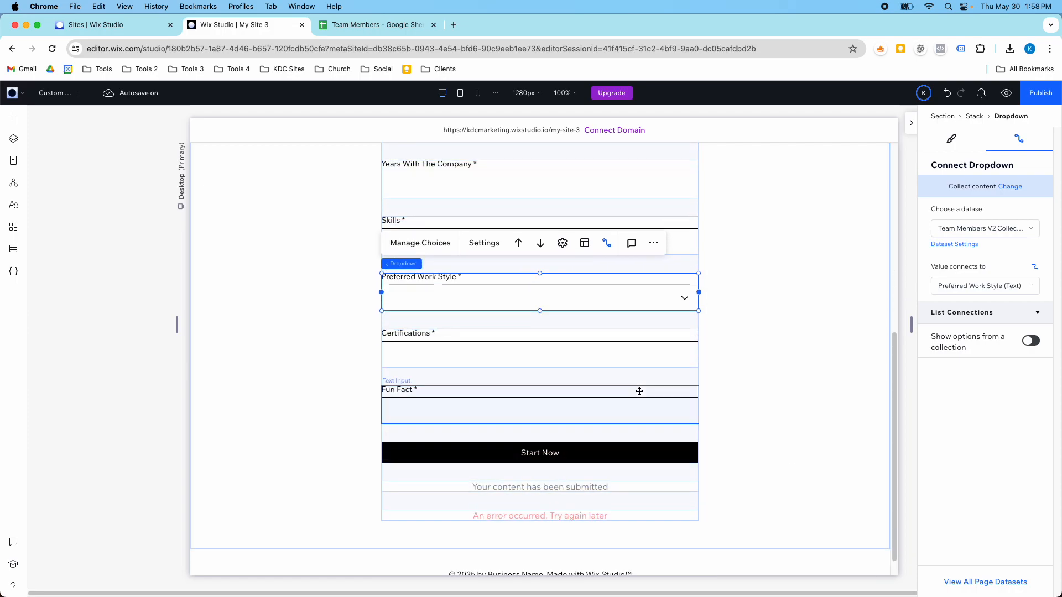
click(589, 454)
click(391, 411)
text(Submit)
key(Return)
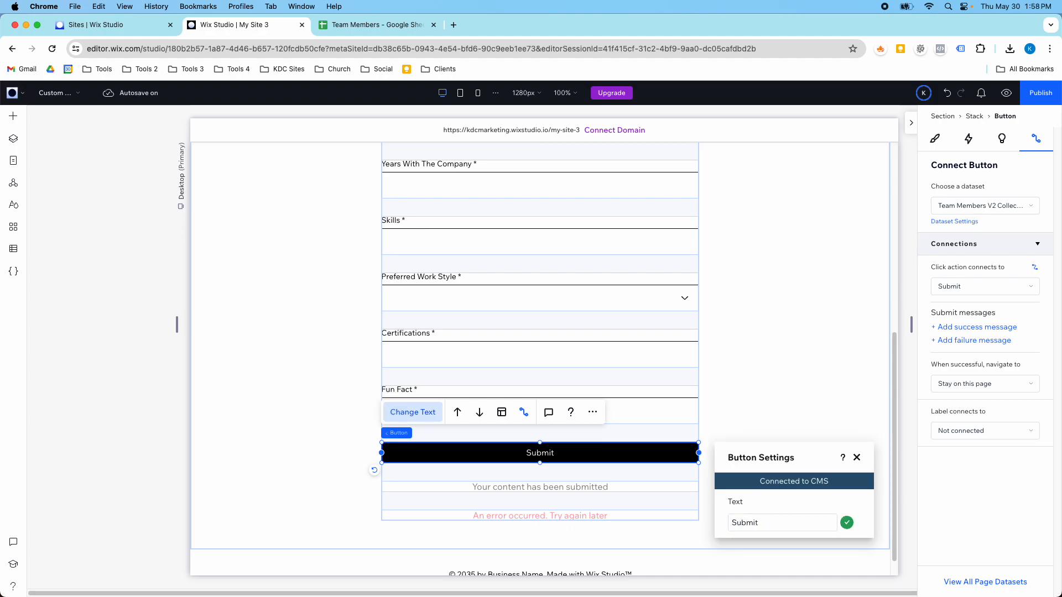
click(738, 281)
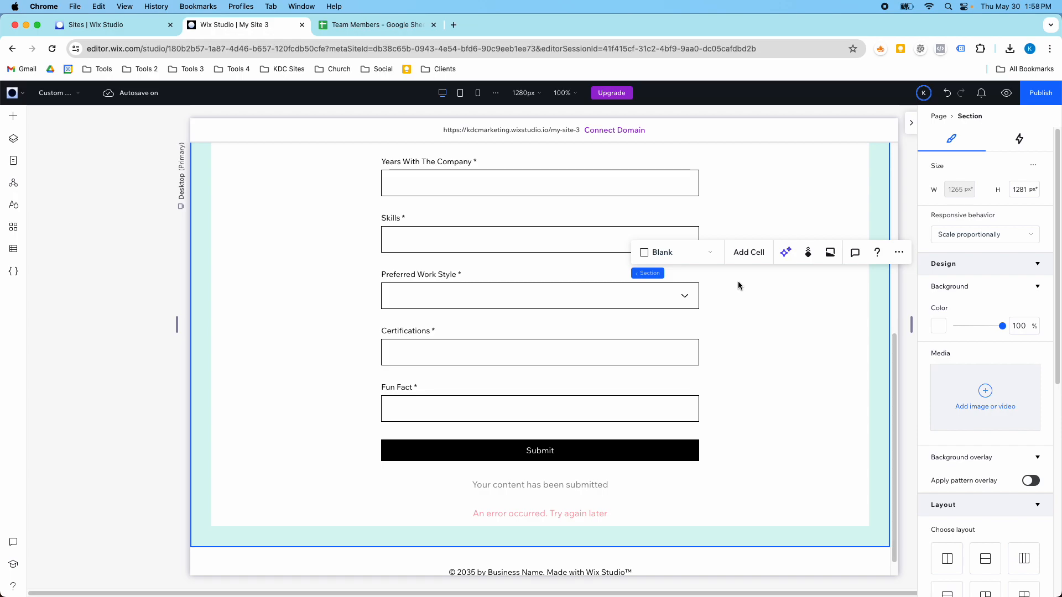
Open the Team Members V2 collection and check the submitted CEO item's profile image and values across all fields
scroll(745, 268, up, 10)
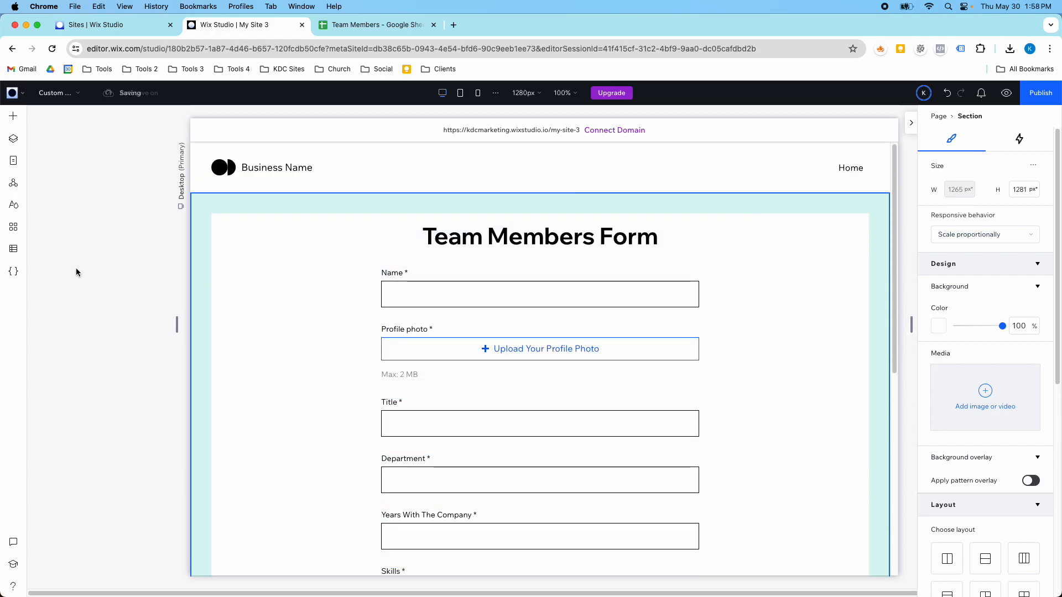
click(13, 248)
click(69, 144)
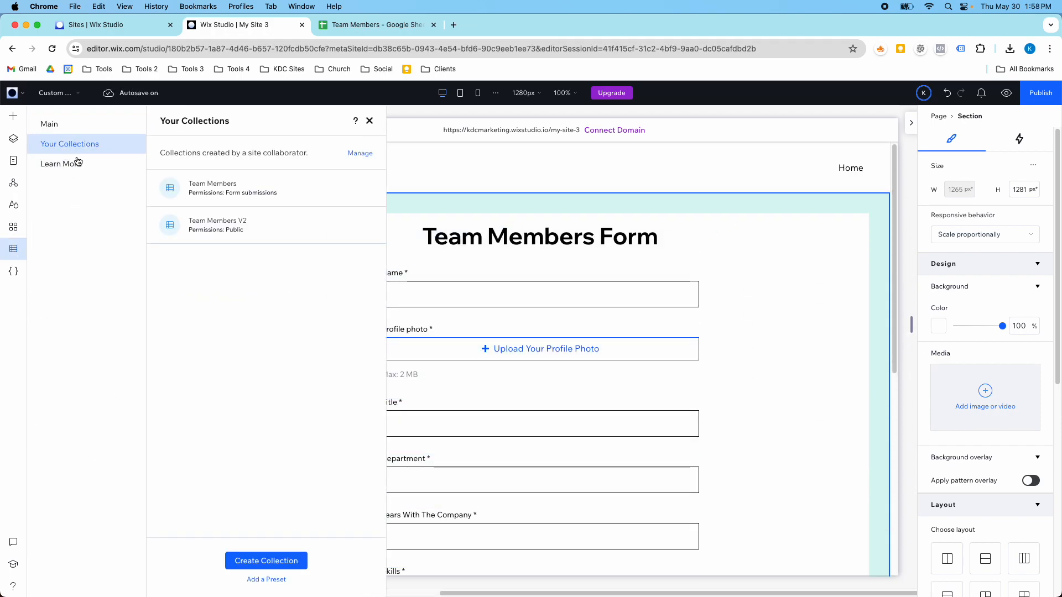
click(217, 226)
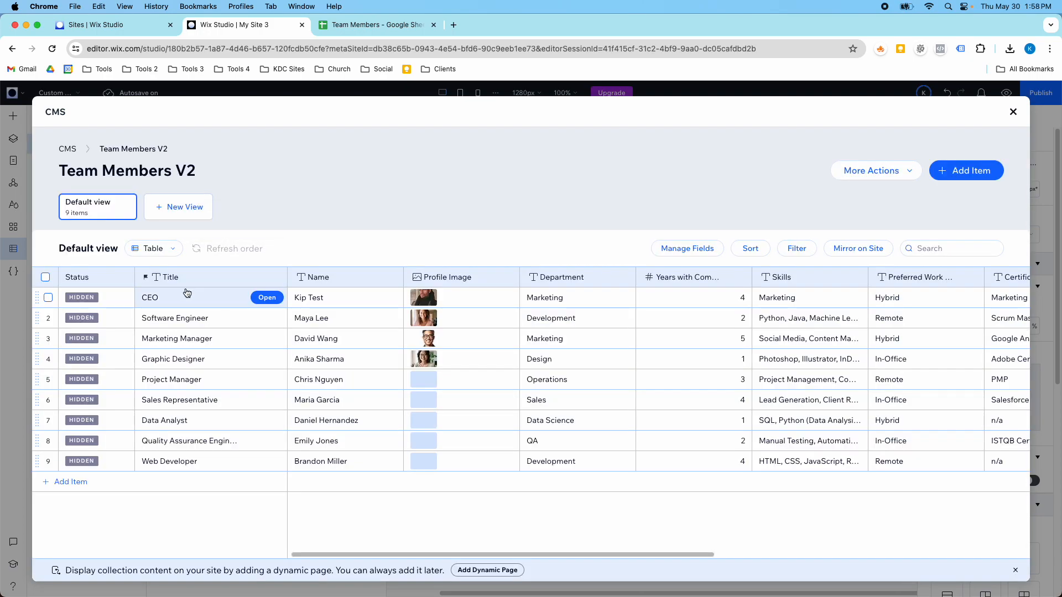
mouse_move(428, 301)
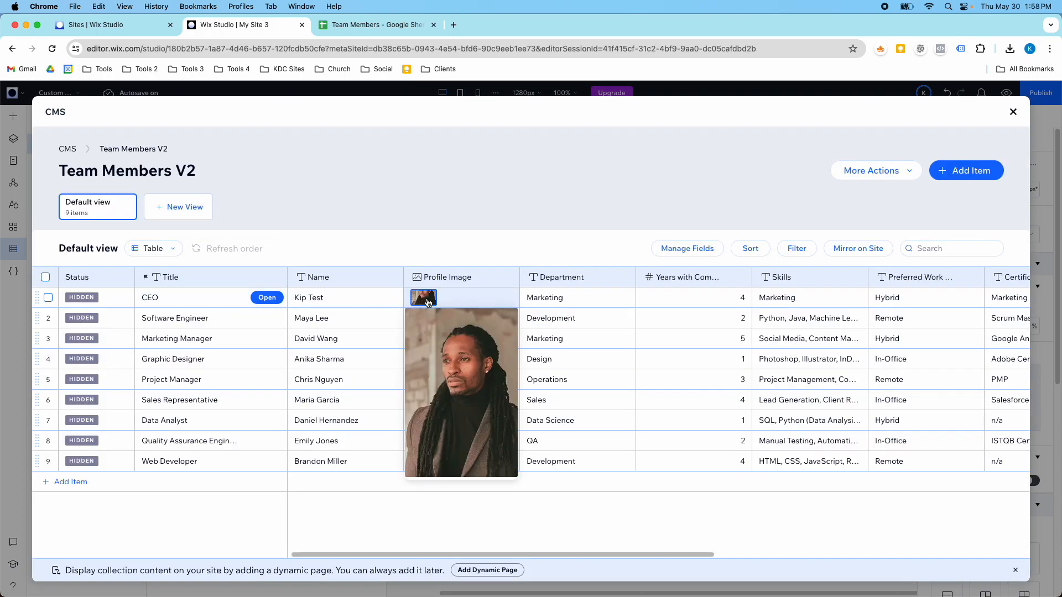
scroll(688, 303, right, 5)
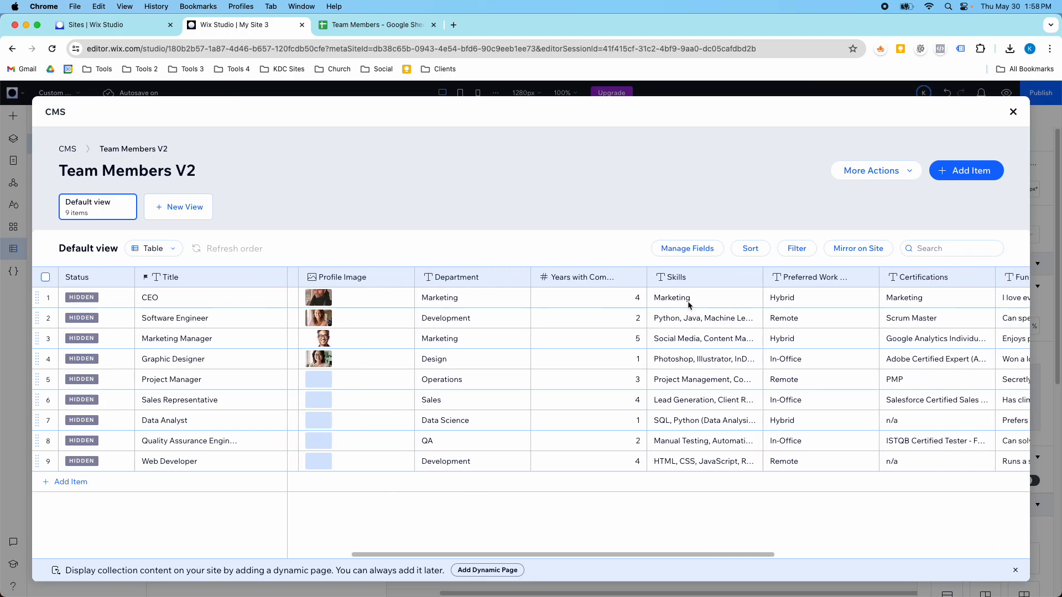
scroll(688, 303, right, 4)
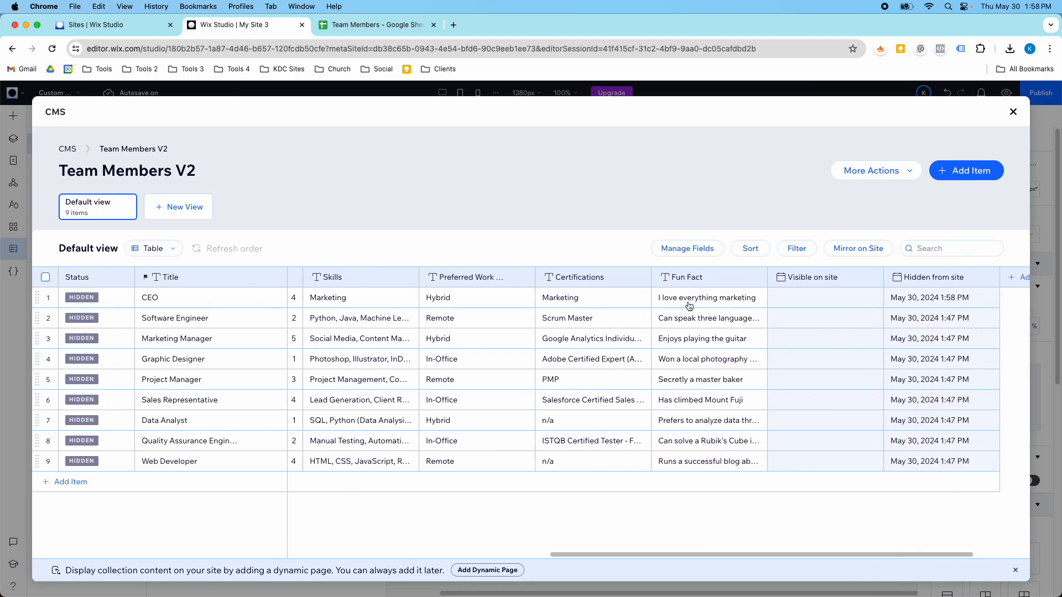
scroll(688, 303, left, 8)
scroll(688, 301, left, 2)
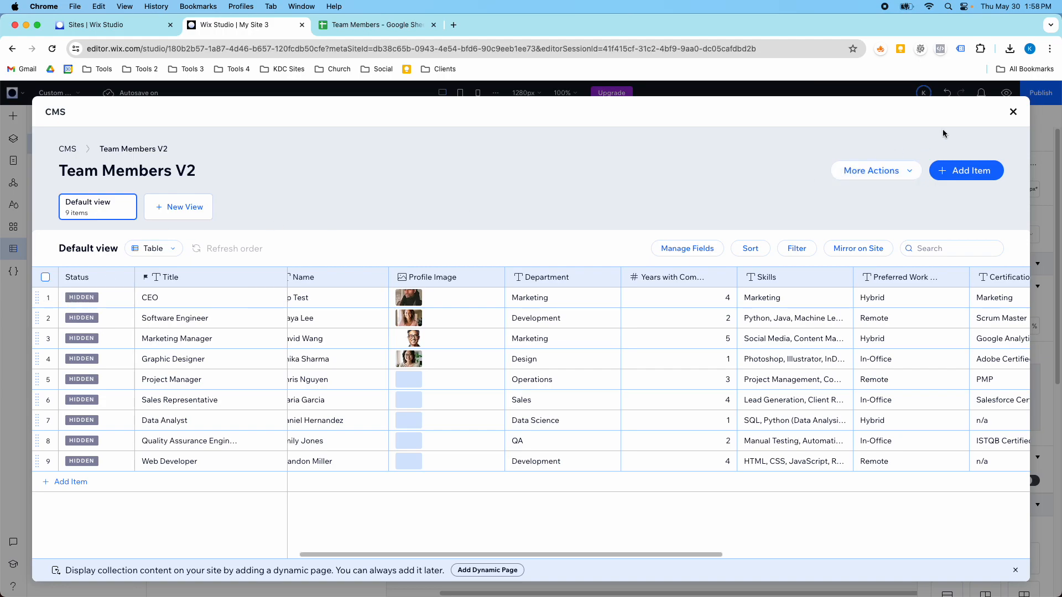
Close the Team Members V2 collection and switch to the site's Home page
click(1012, 113)
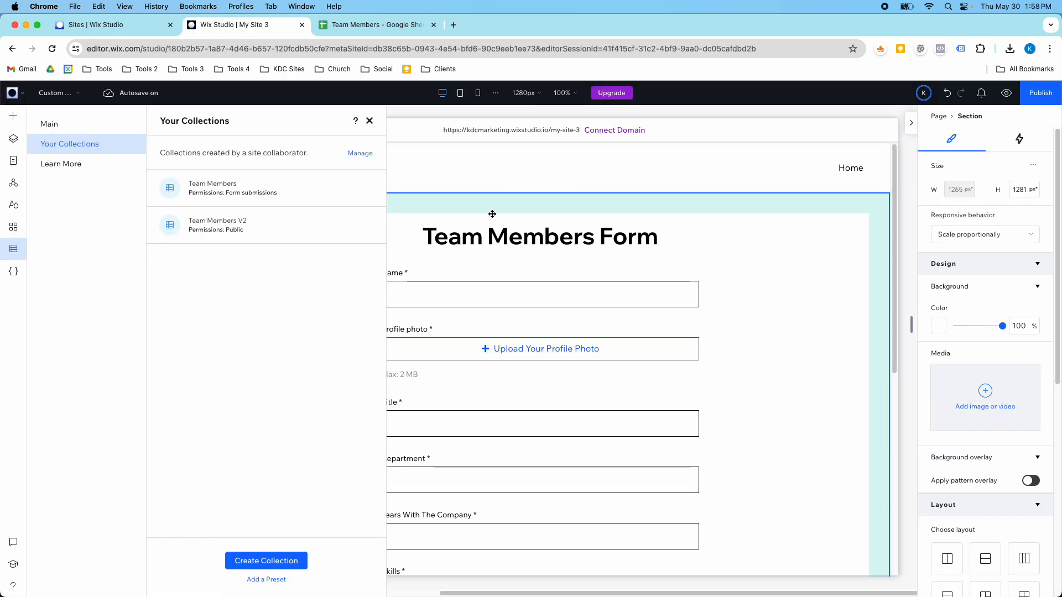
click(369, 121)
click(41, 96)
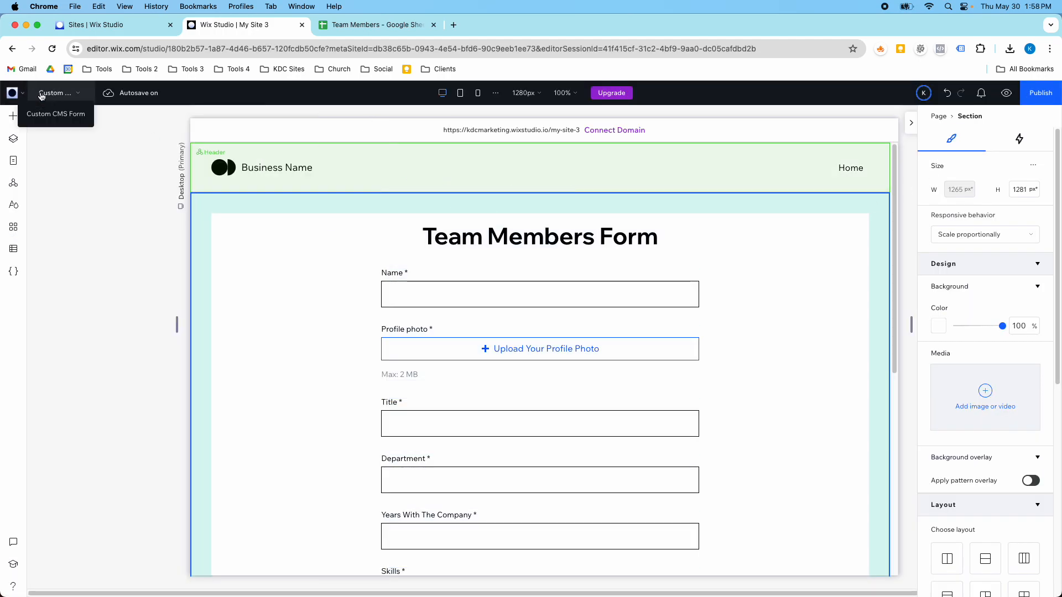
click(44, 114)
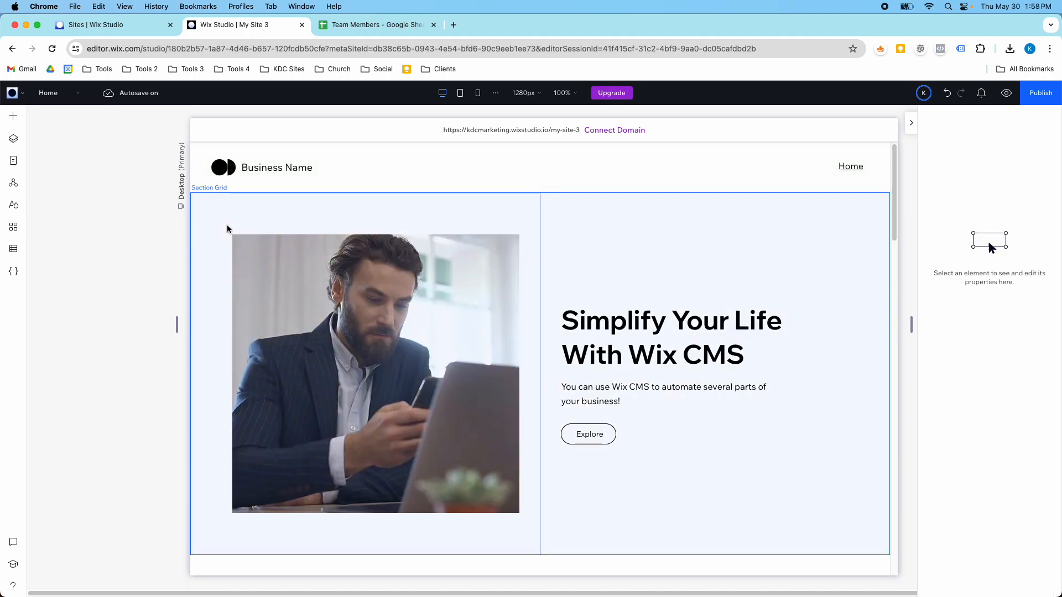
Preview the Home page, look through the Employee Form and the team member cards below it, and return to the editor
scroll(360, 251, down, 5)
click(1006, 92)
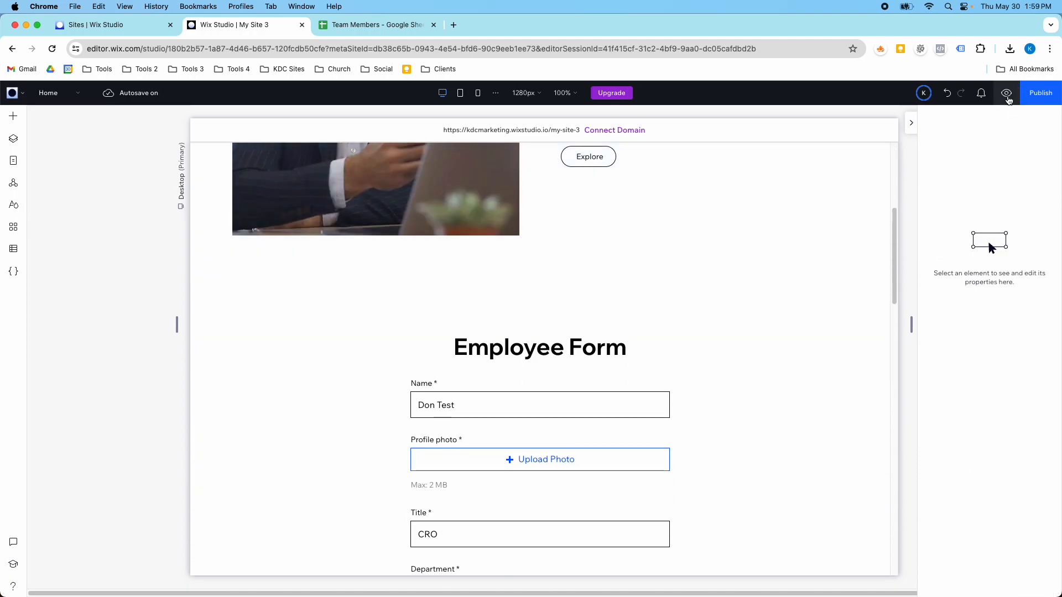
scroll(714, 271, down, 6)
scroll(709, 279, down, 15)
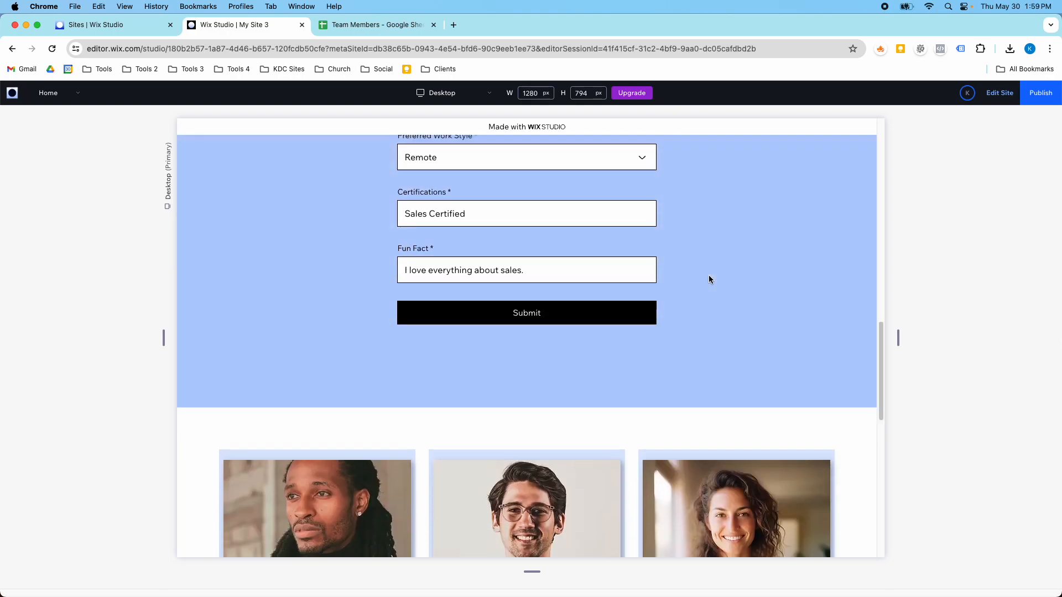
scroll(709, 333, up, 3)
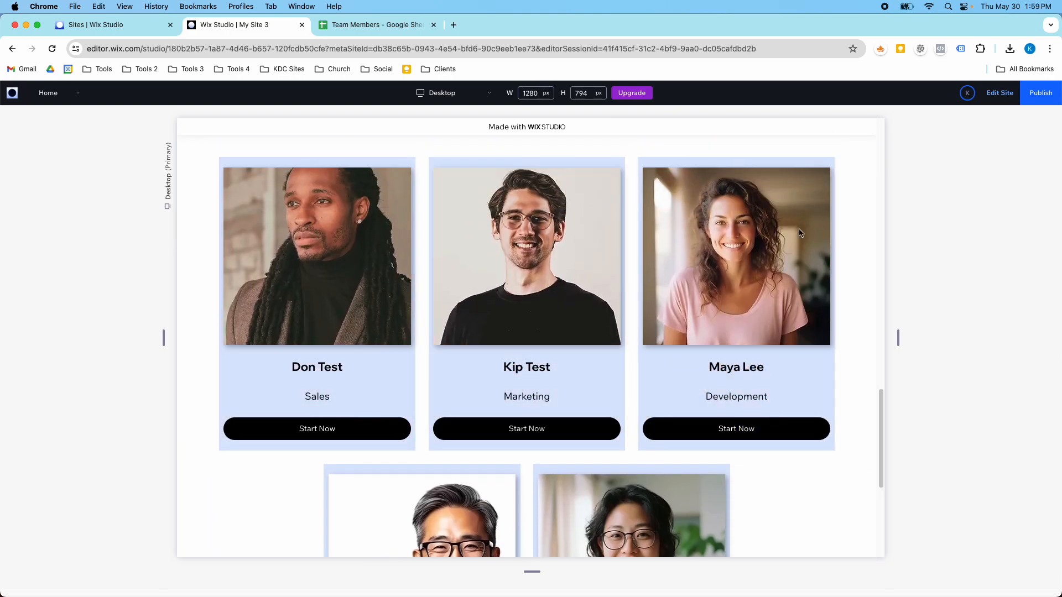
click(993, 93)
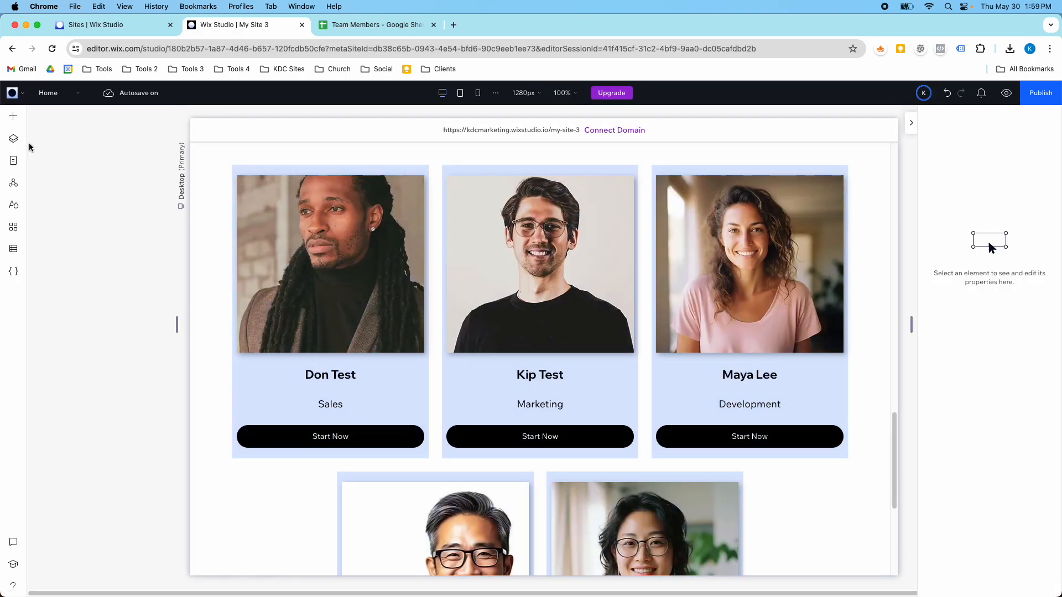
Select the team member repeater on the Home page and examine its dataset connections
click(13, 138)
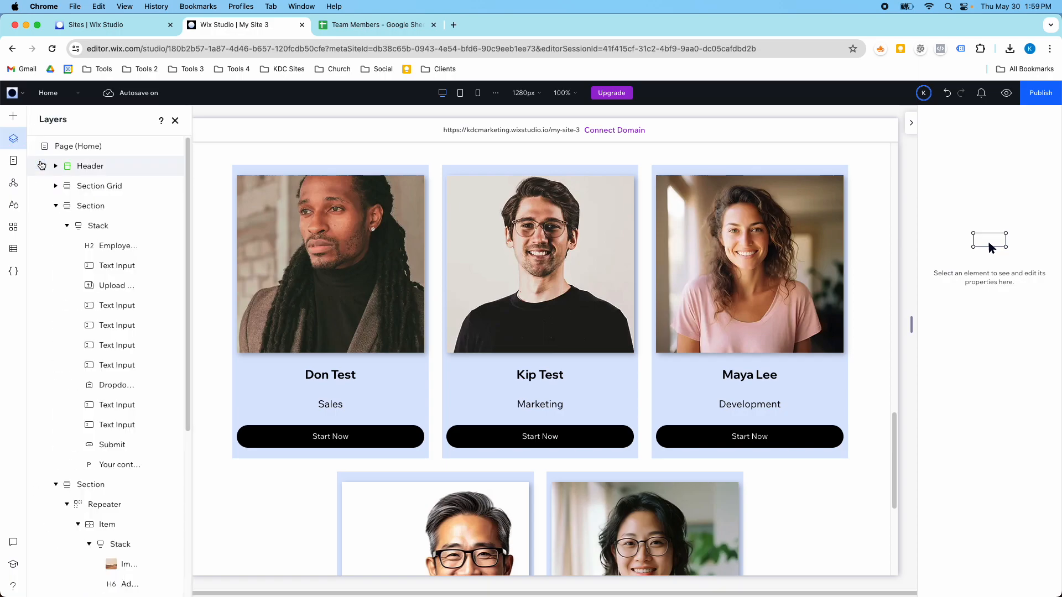
click(56, 205)
click(58, 225)
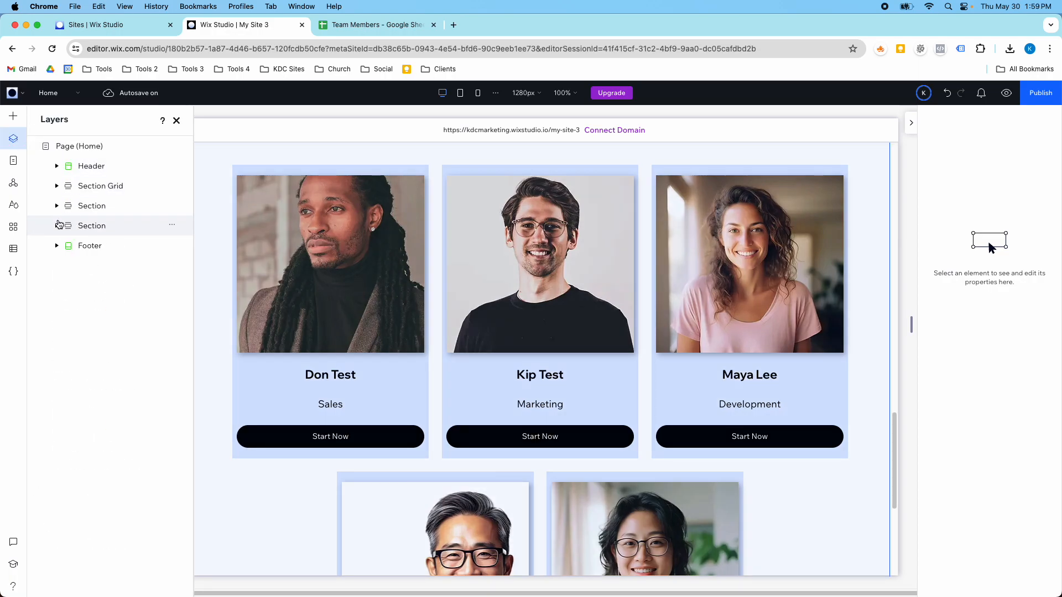
click(57, 226)
click(88, 246)
scroll(314, 273, down, 3)
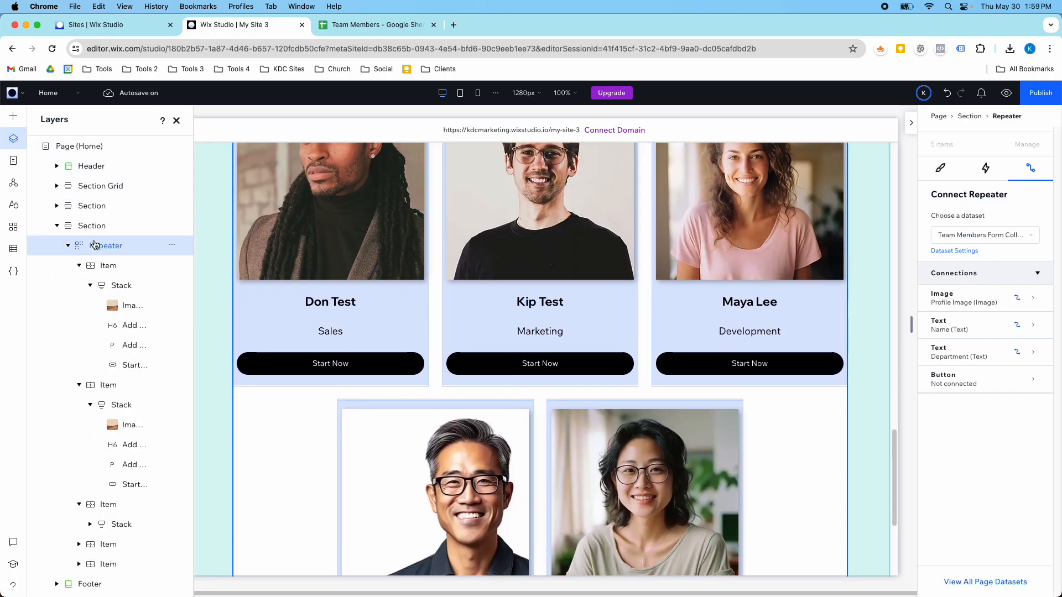
scroll(405, 268, up, 2)
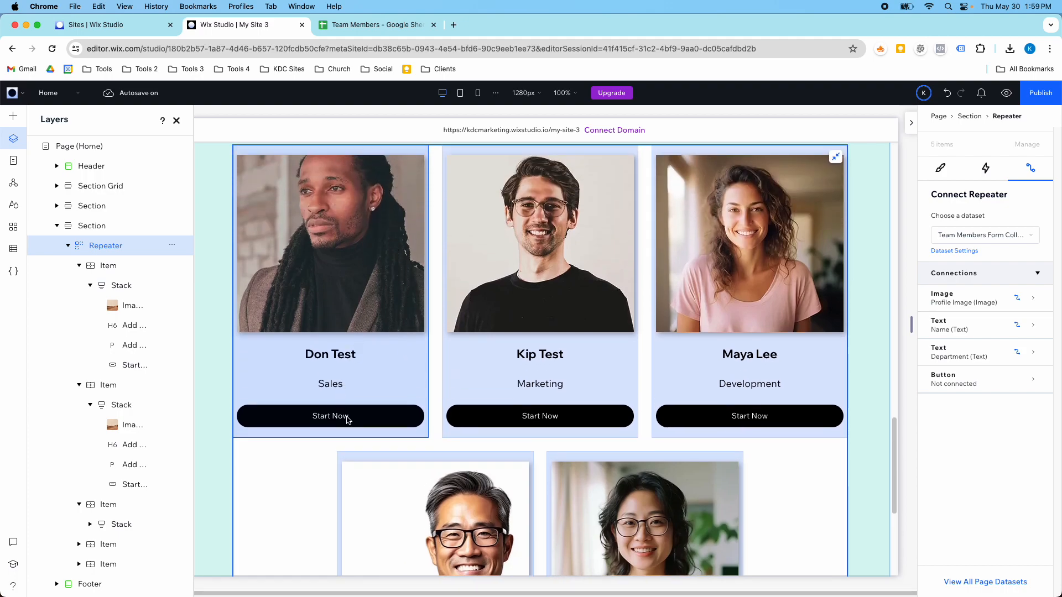
scroll(386, 372, up, 1)
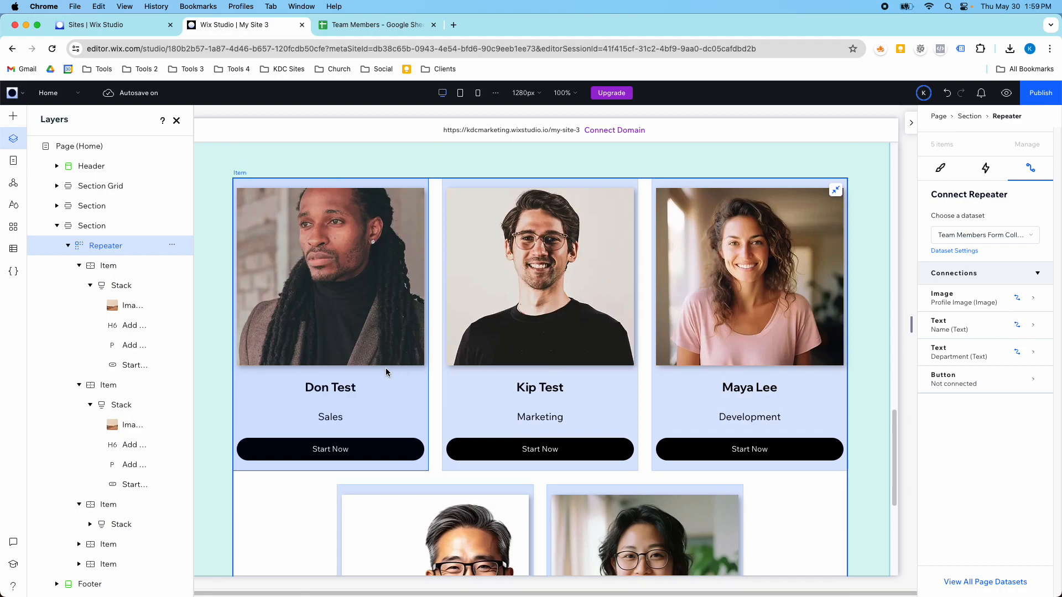
Select the image in the first repeater card and check which collection field it connects to
click(375, 321)
click(376, 321)
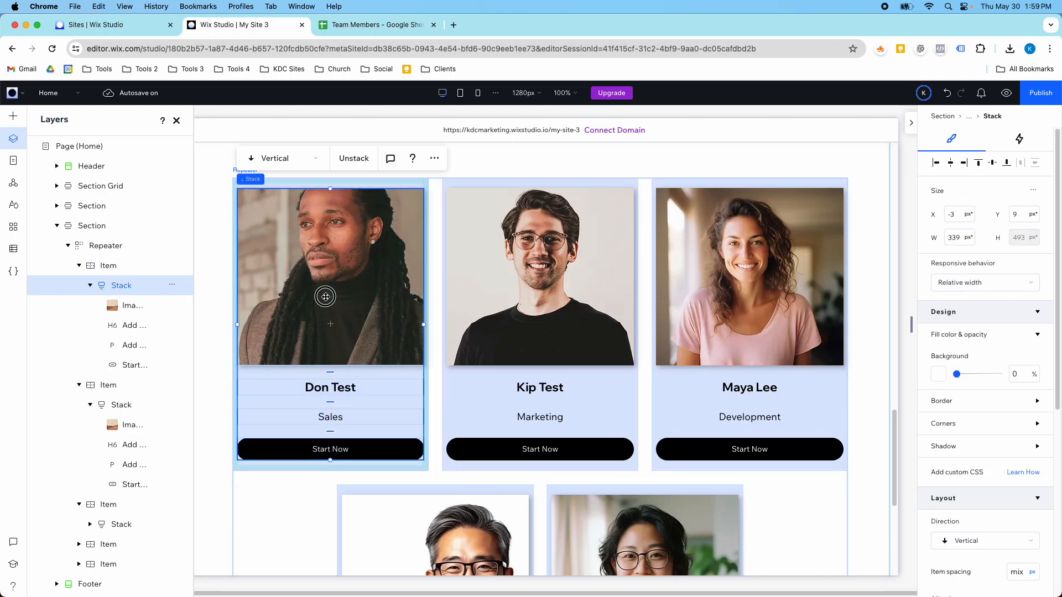
click(326, 297)
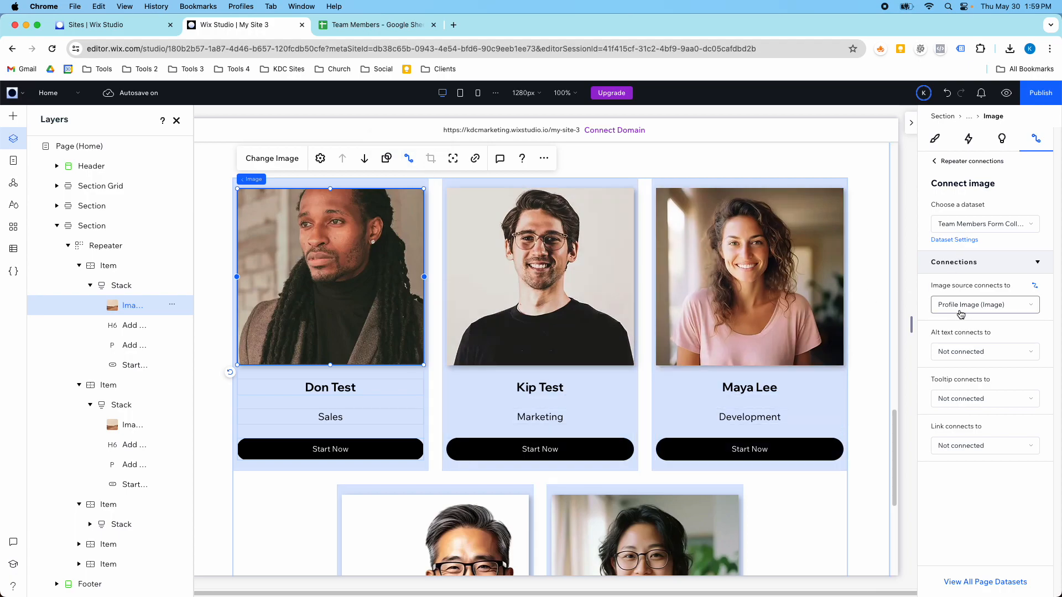
Connect the heading text of the repeater's second card to the Skills field
click(567, 388)
click(567, 389)
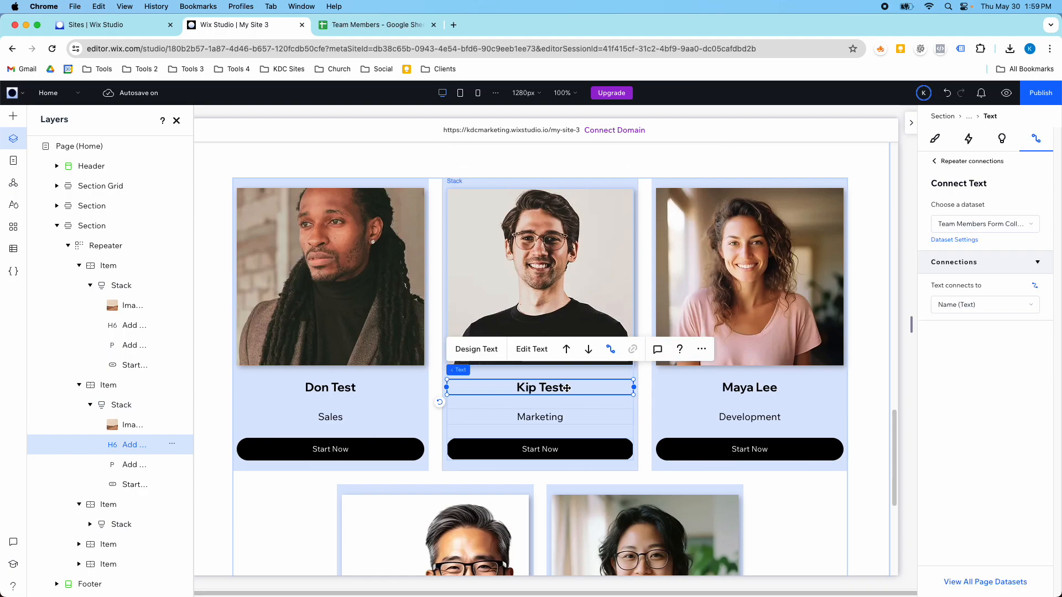
click(960, 305)
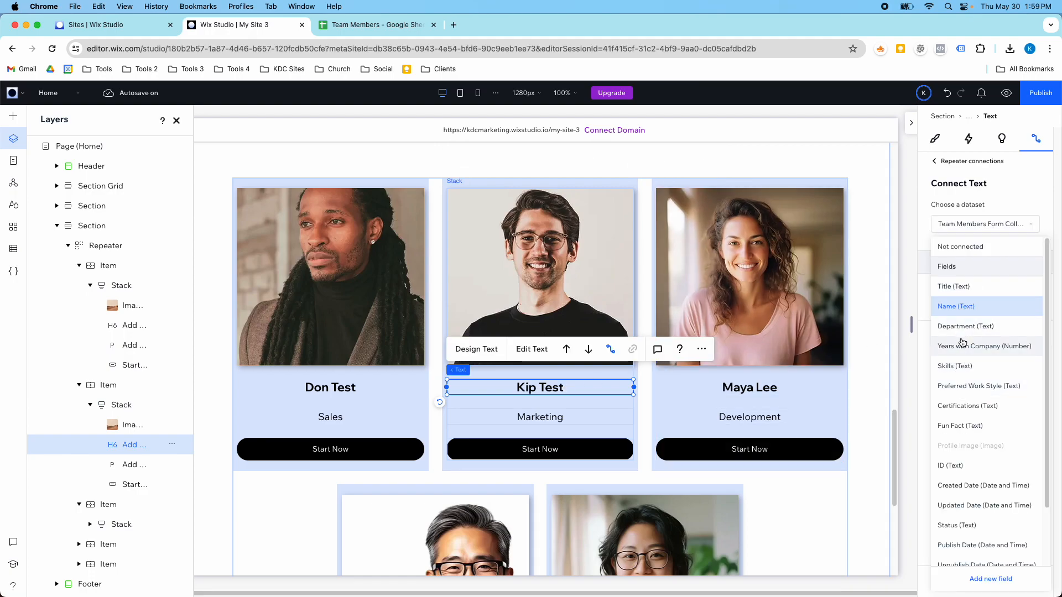
click(961, 362)
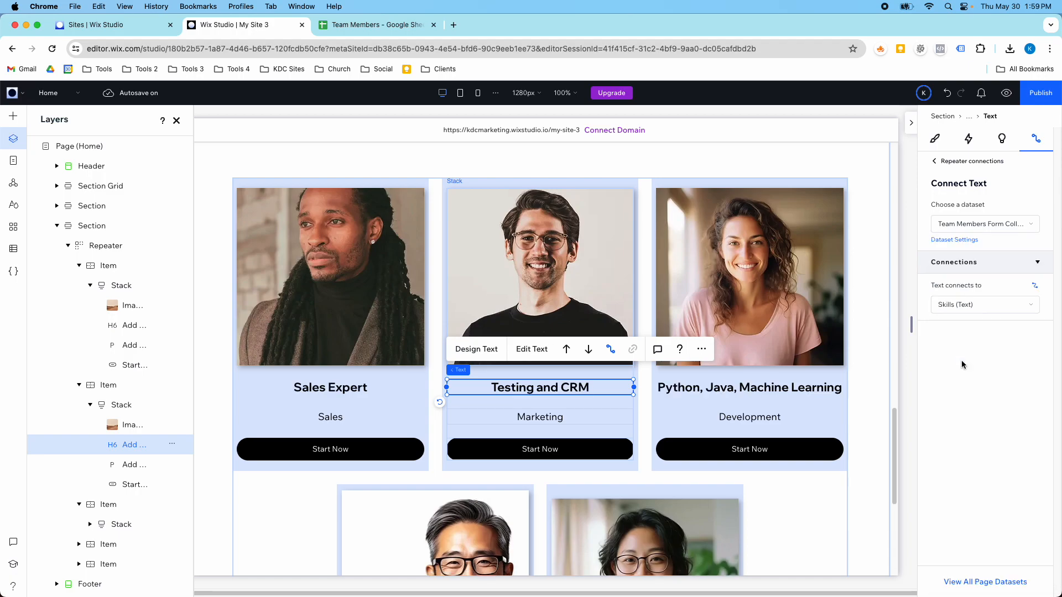
scroll(540, 367, down, 2)
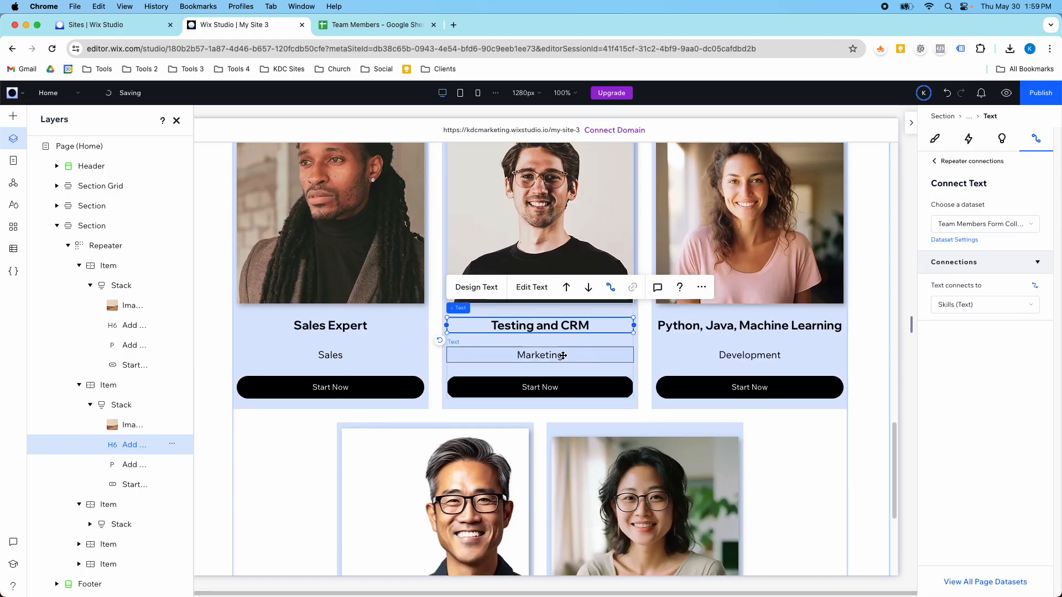
Try connecting the card's heading text to the Certifications field and to the Fun Fact field
click(933, 306)
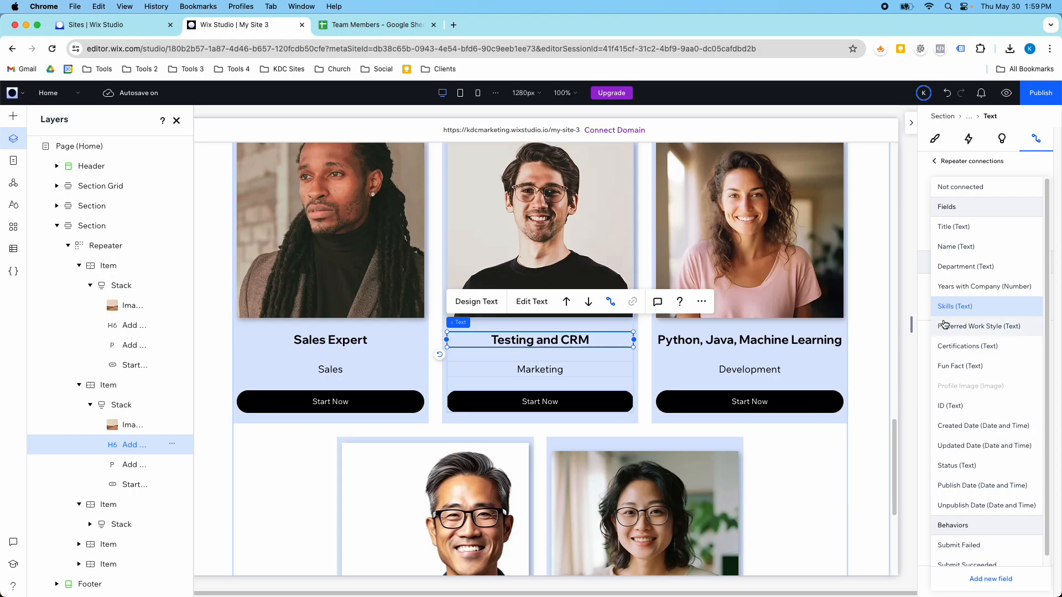
click(950, 346)
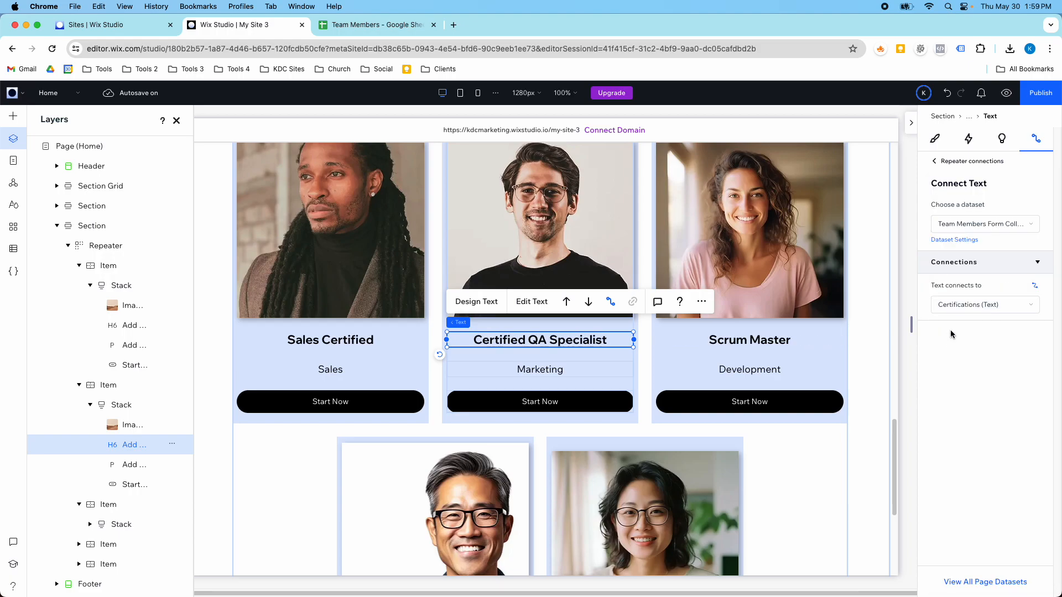
click(951, 305)
click(951, 328)
scroll(611, 334, down, 3)
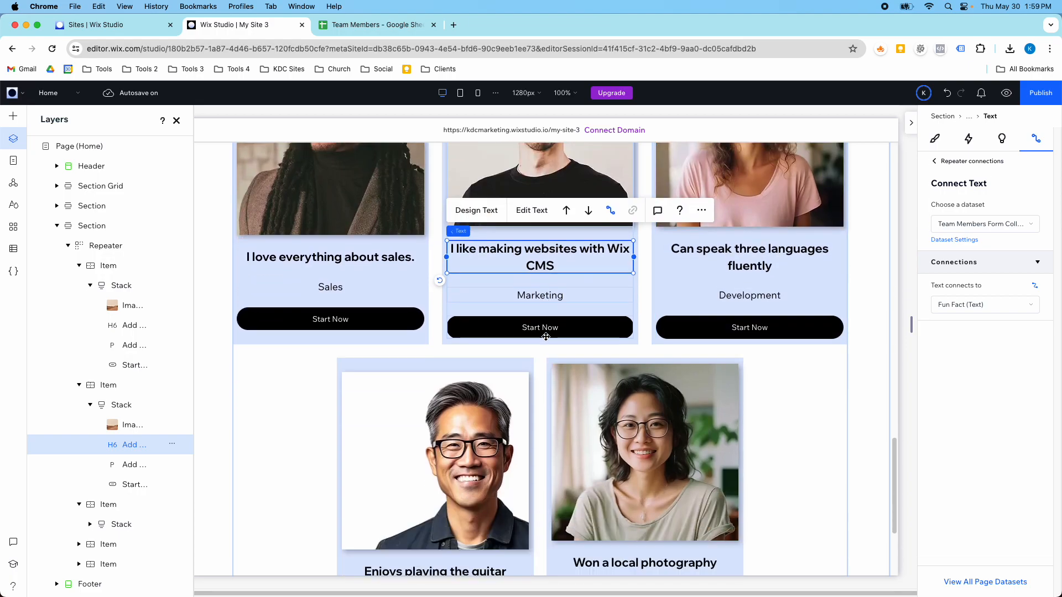
Reconnect the card's heading text to the Name field and look over the repeater cards
scroll(555, 331, up, 2)
click(975, 303)
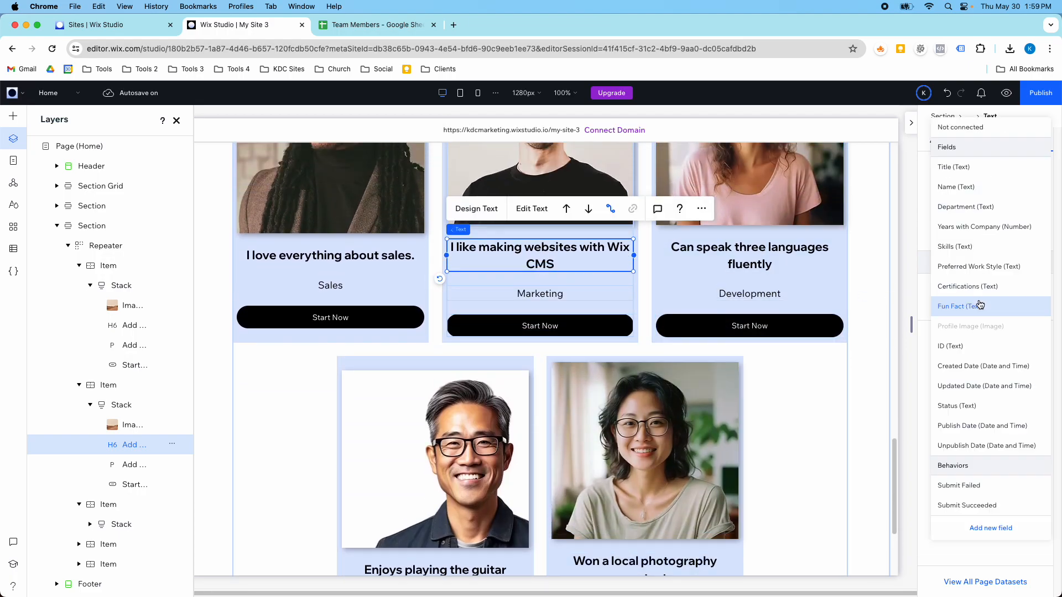
click(956, 186)
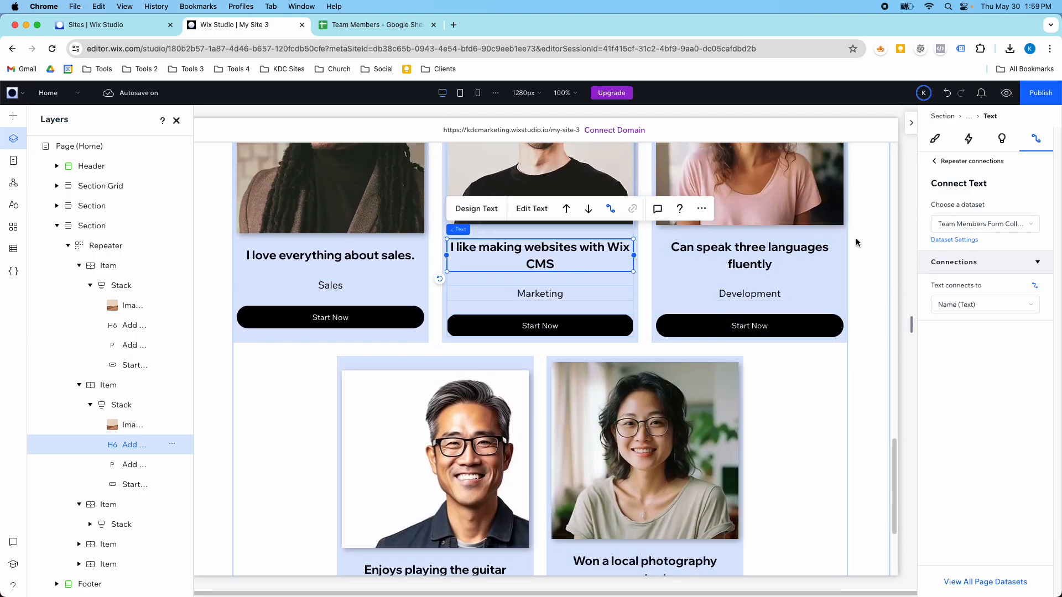
scroll(747, 253, up, 1)
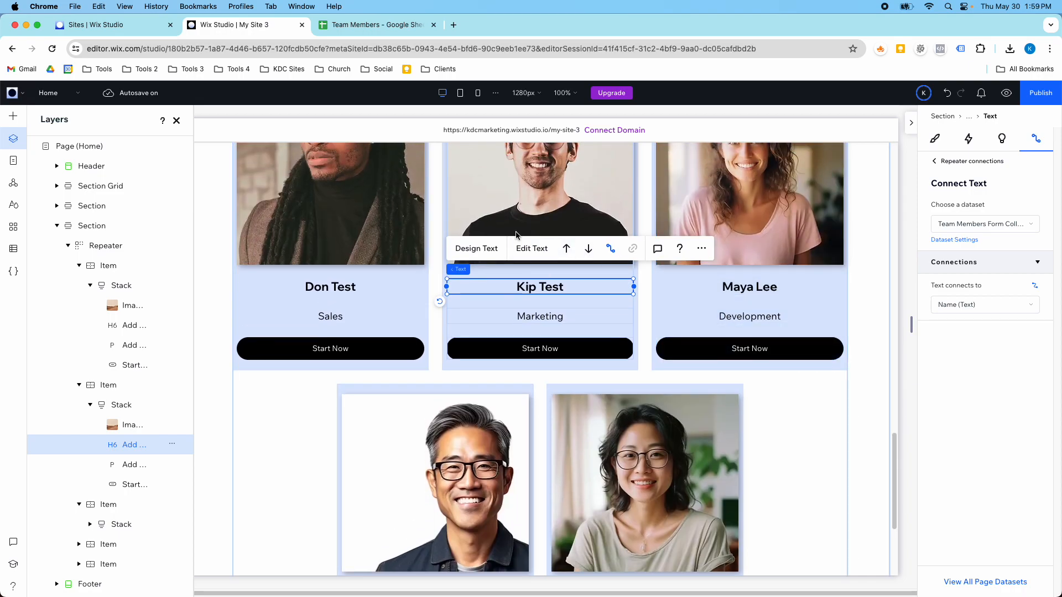
scroll(407, 227, up, 1)
scroll(407, 227, up, 2)
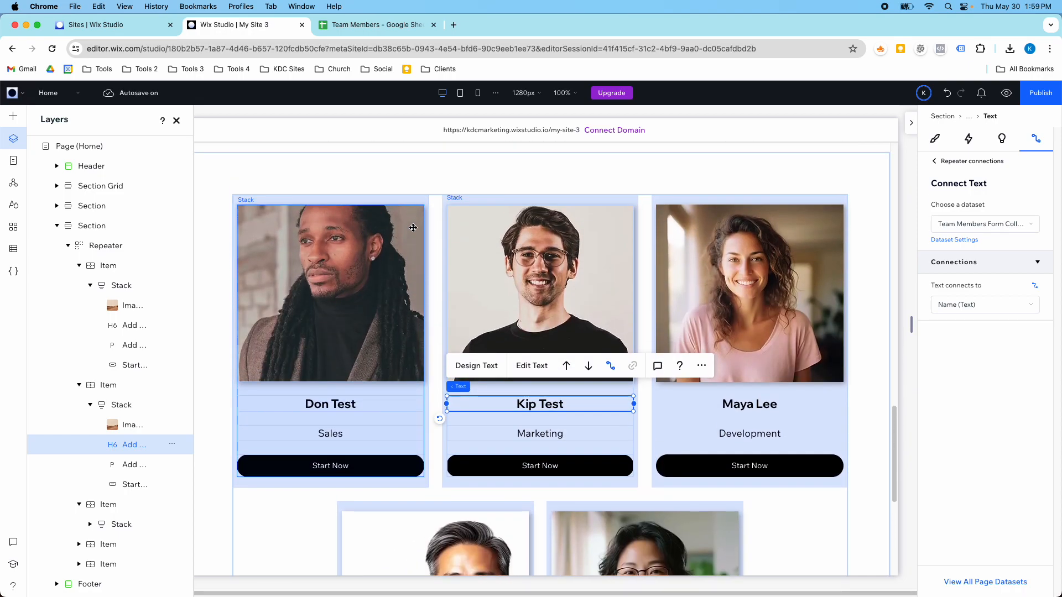
scroll(413, 228, down, 1)
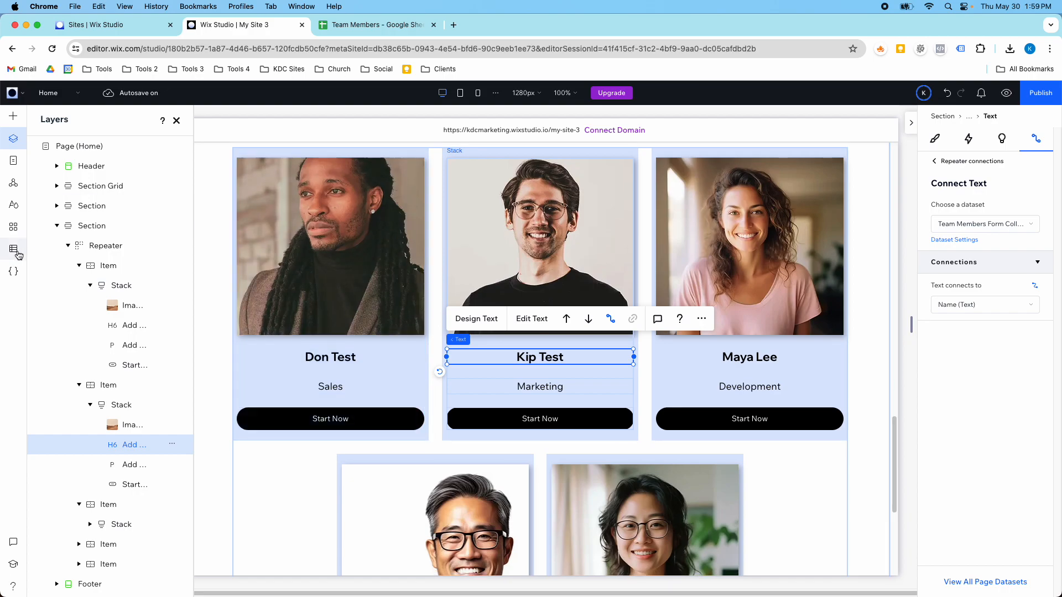
Open the Team Members collection and change the status of its five hidden items, Project Manager through Web Developer, to visible
click(13, 249)
click(77, 150)
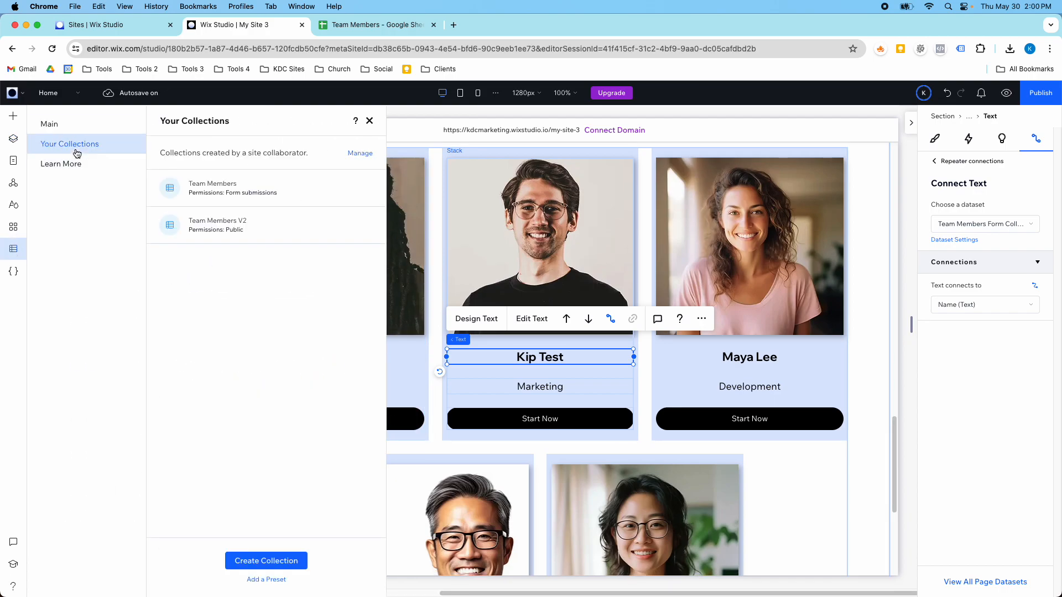
click(227, 189)
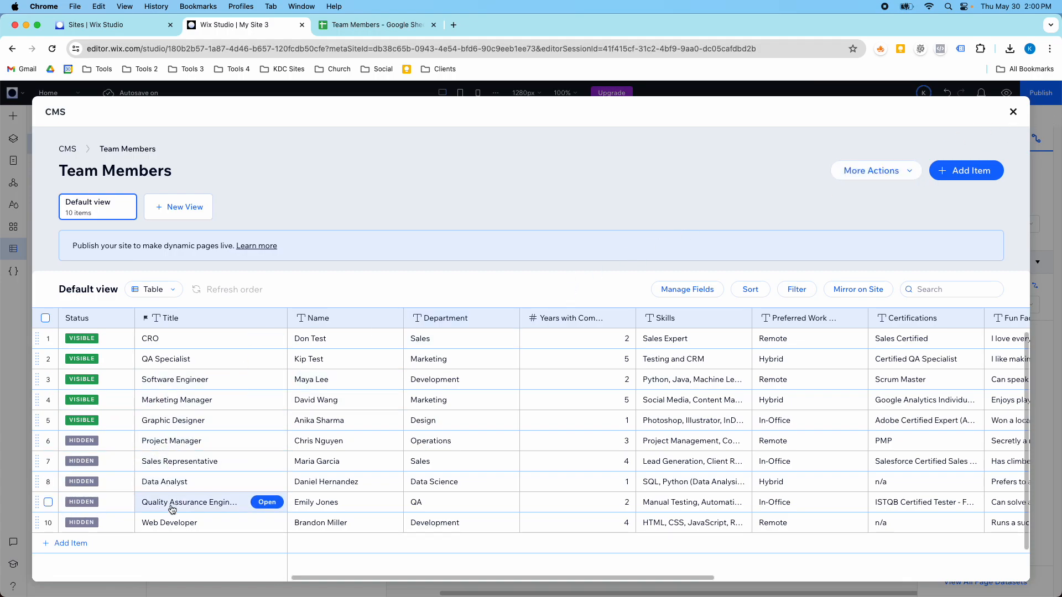
click(49, 441)
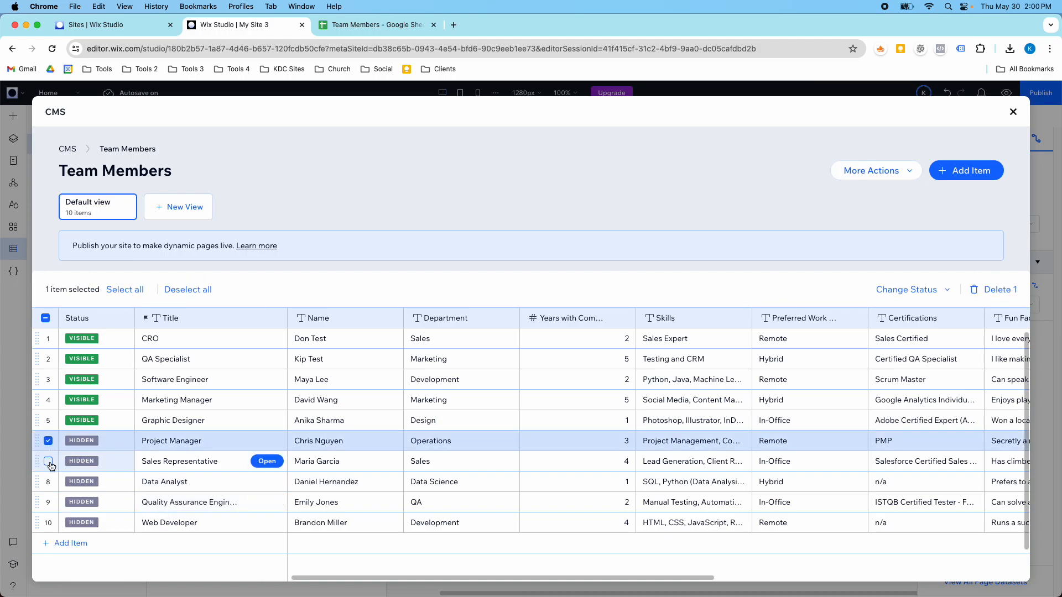
click(48, 461)
click(49, 482)
click(48, 502)
click(48, 522)
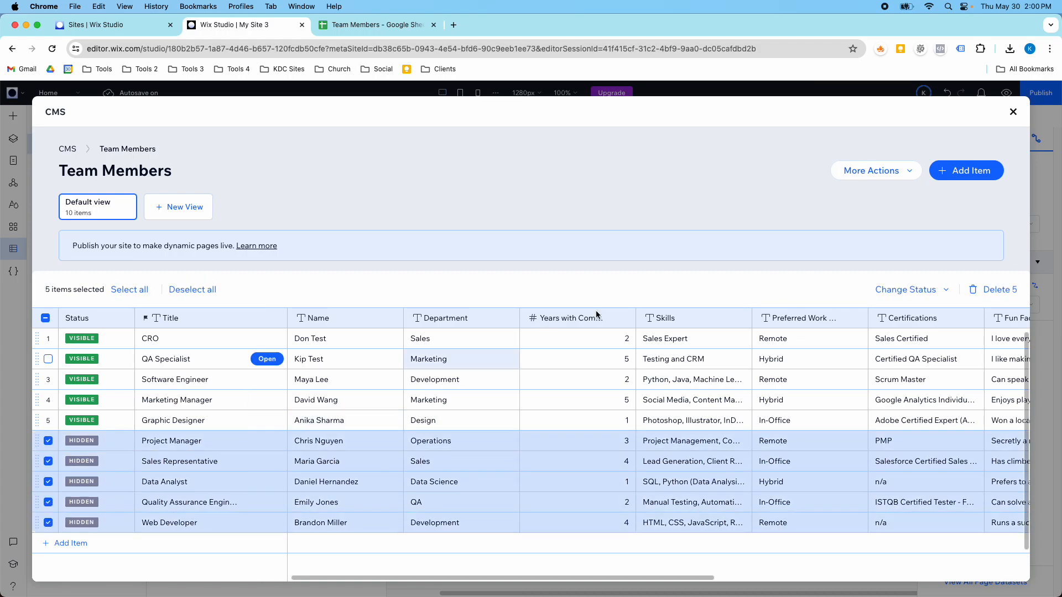
click(897, 288)
click(896, 324)
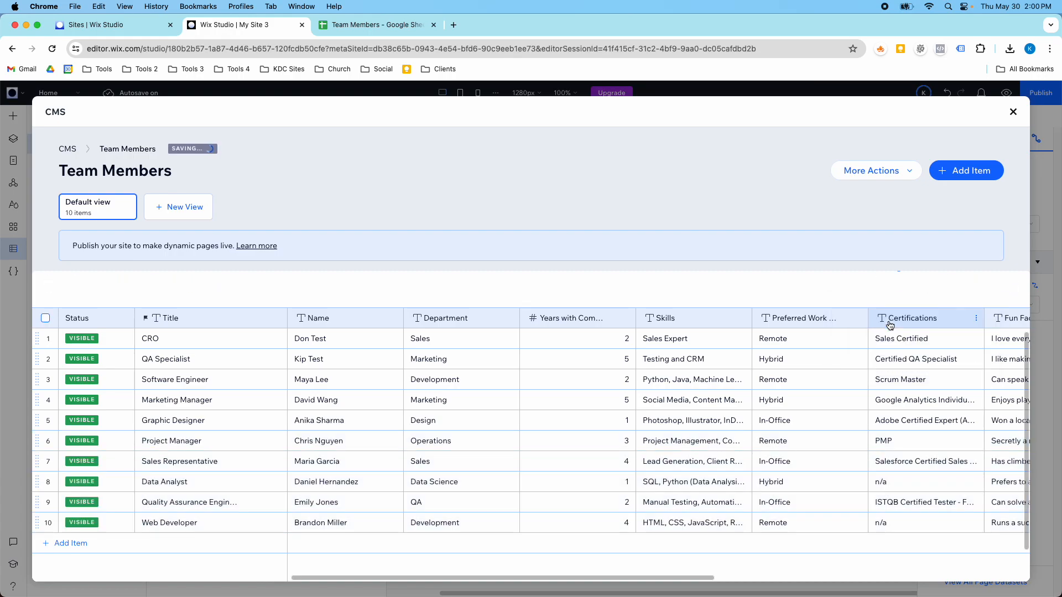
Close the Team Members collection and look through the repeater's cards on the Home page
click(1013, 112)
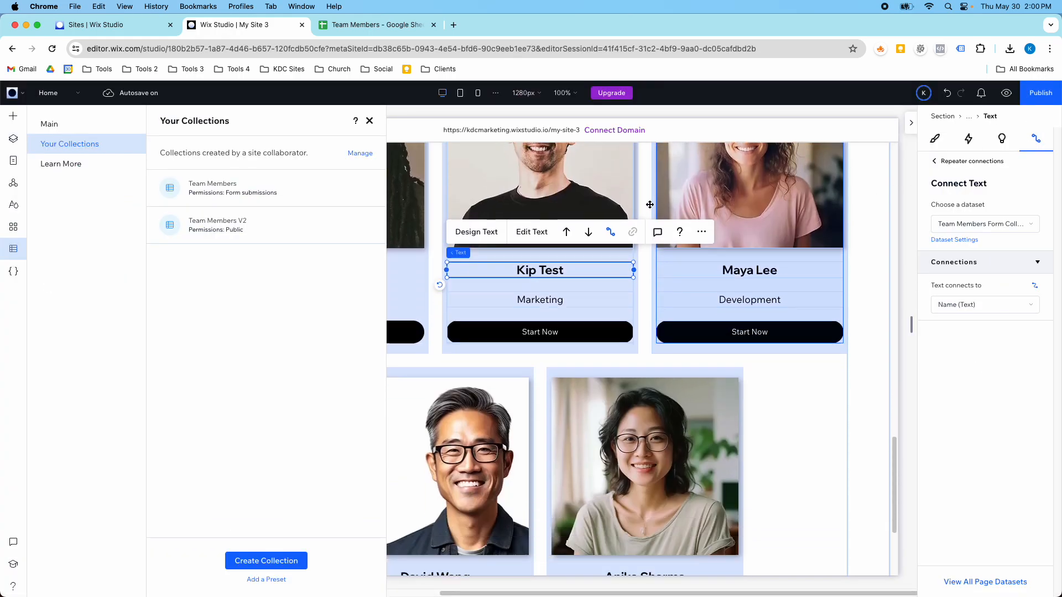
click(369, 121)
scroll(463, 253, down, 10)
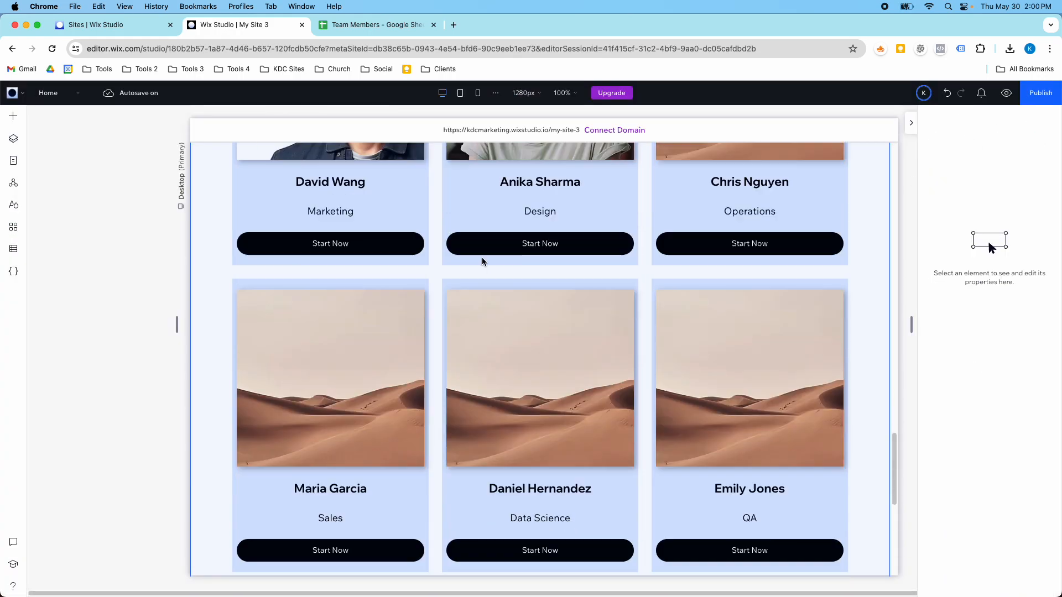
scroll(494, 266, down, 1)
scroll(763, 235, up, 10)
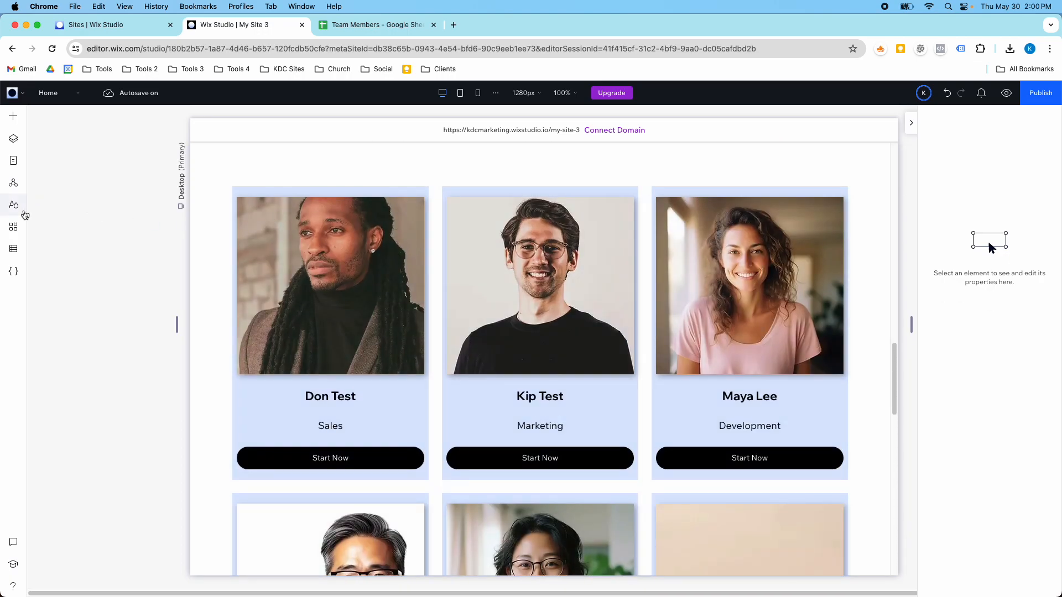
Open the Team Members collection and hide its five items from Project Manager through Web Developer
click(13, 249)
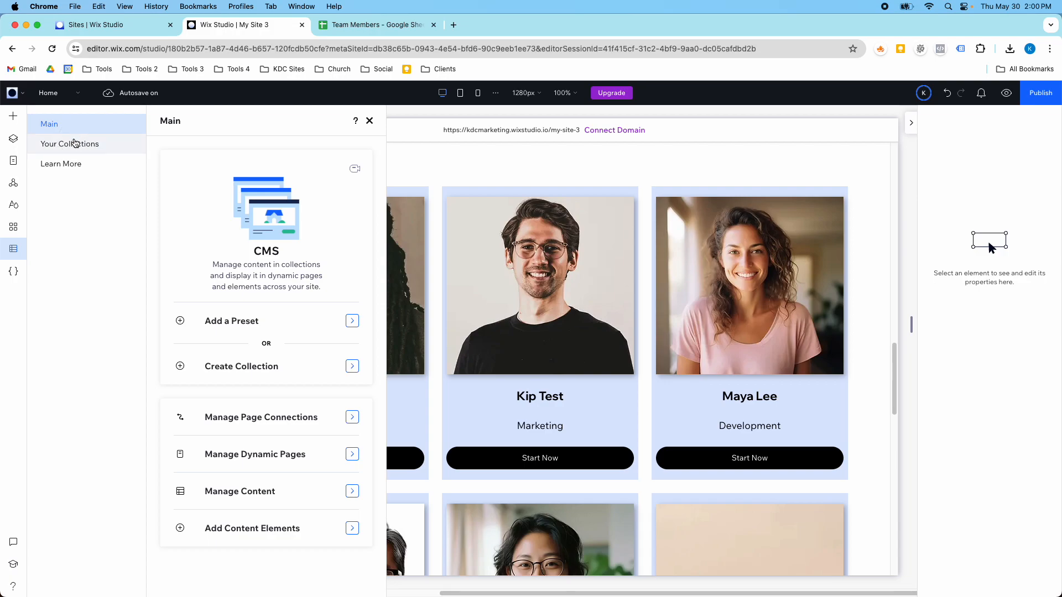
click(74, 143)
click(185, 191)
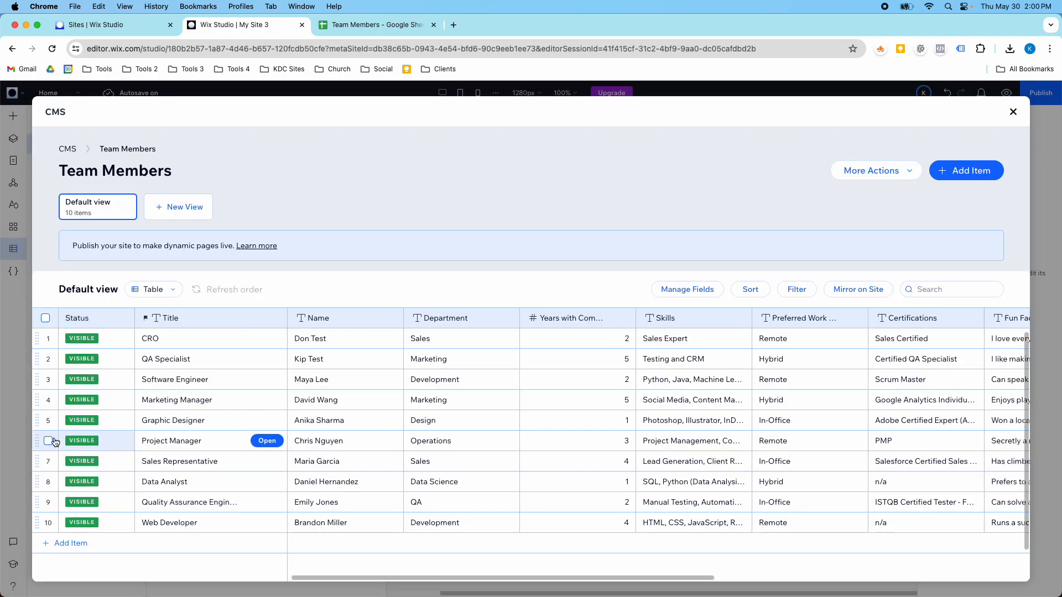
click(48, 440)
click(48, 461)
click(48, 482)
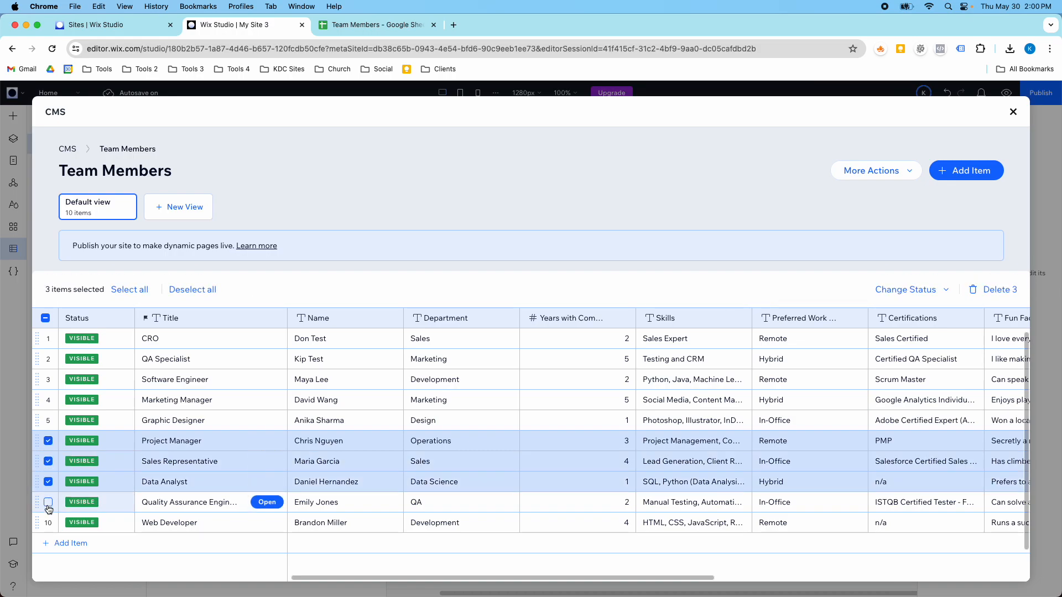
click(48, 502)
click(48, 523)
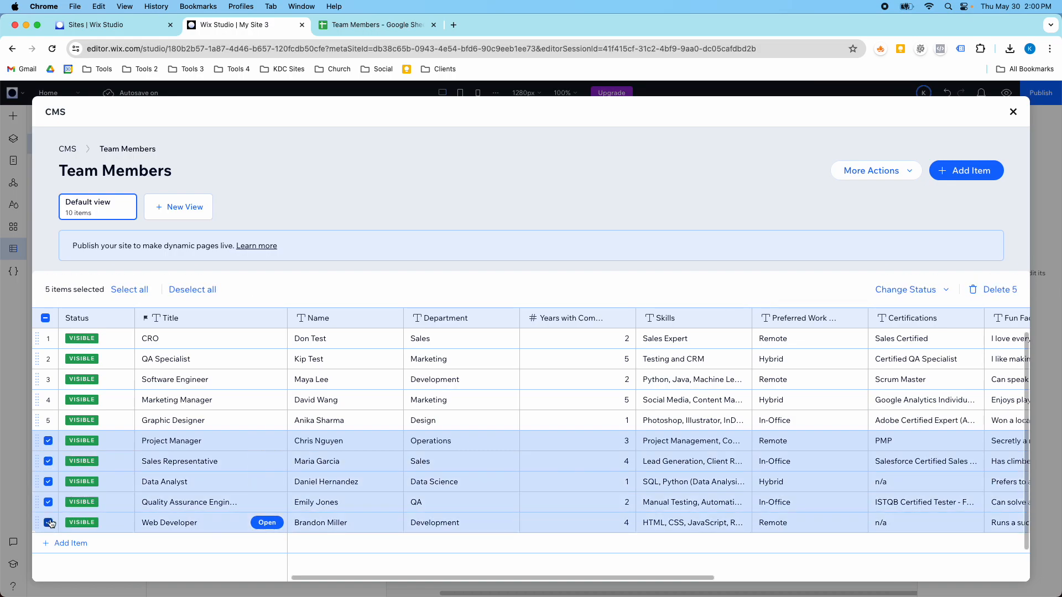
scroll(332, 414, right, 10)
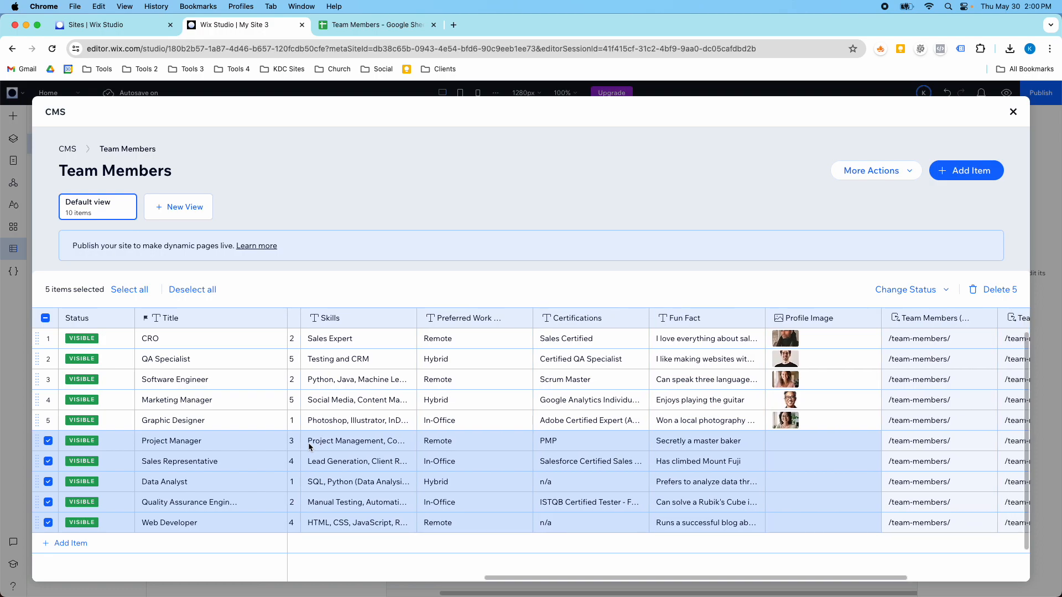
click(901, 288)
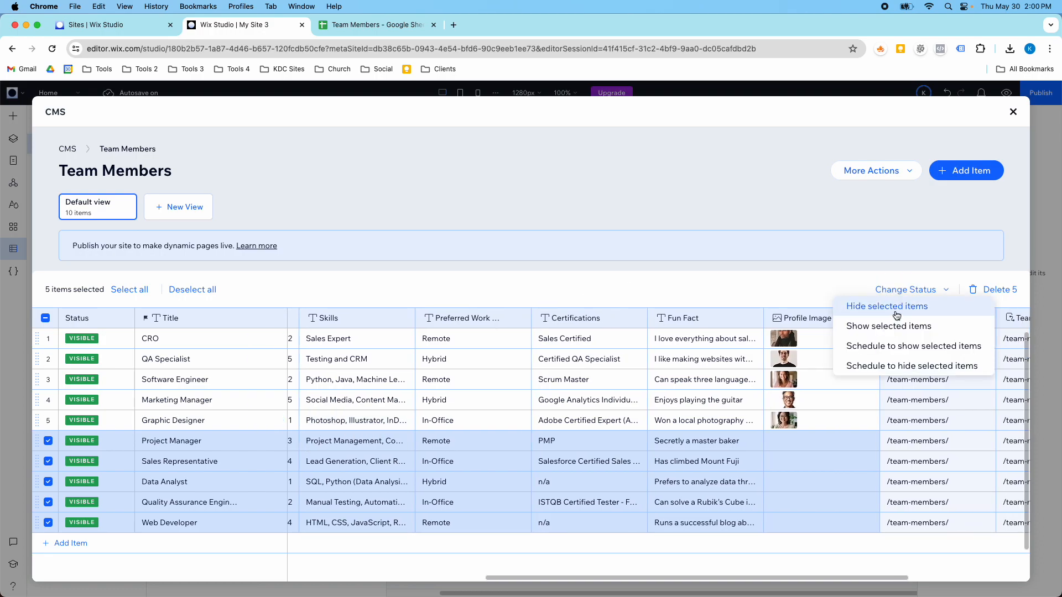
click(896, 307)
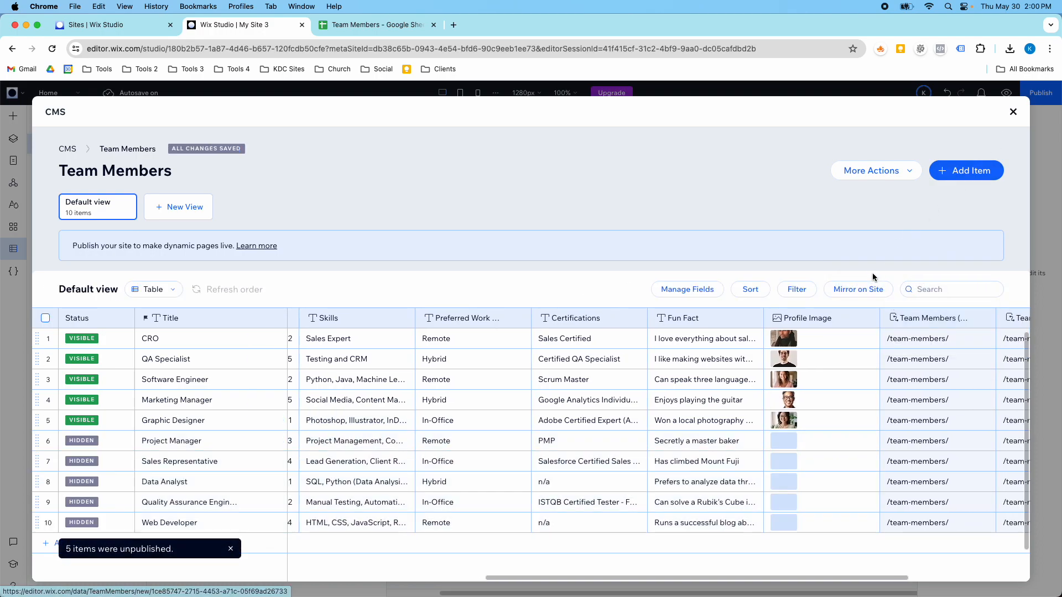
Look at the status change options for the CRO item, and close the Team Members collection without changing it
click(48, 338)
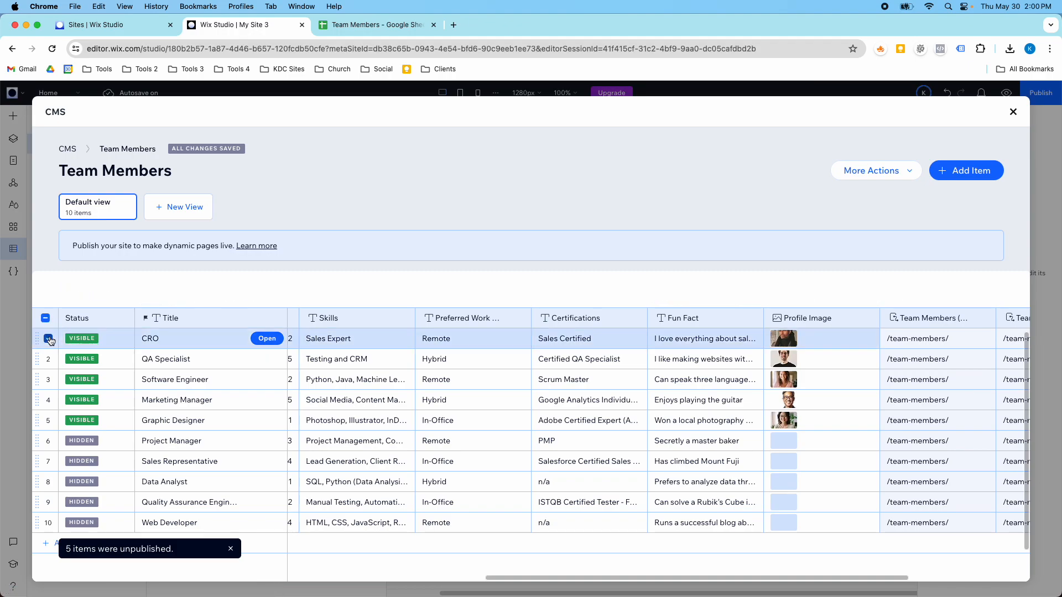
click(885, 288)
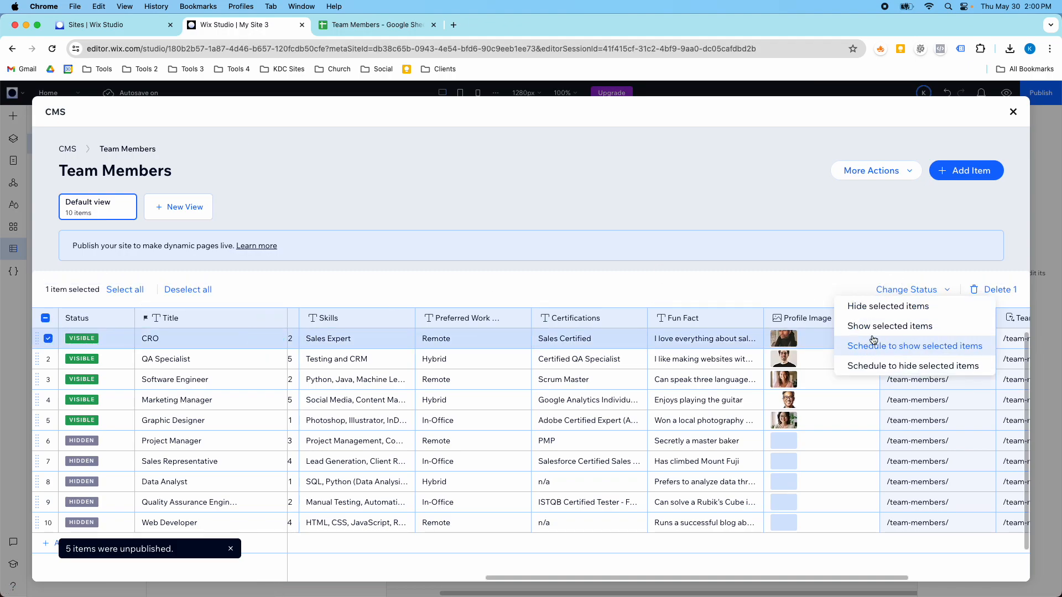
click(789, 274)
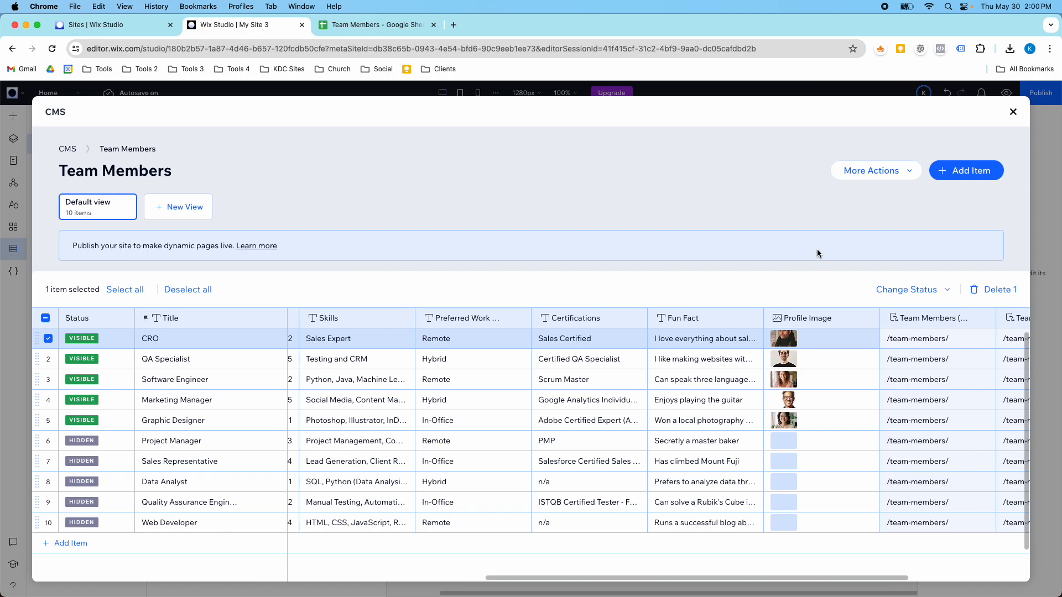
click(1013, 112)
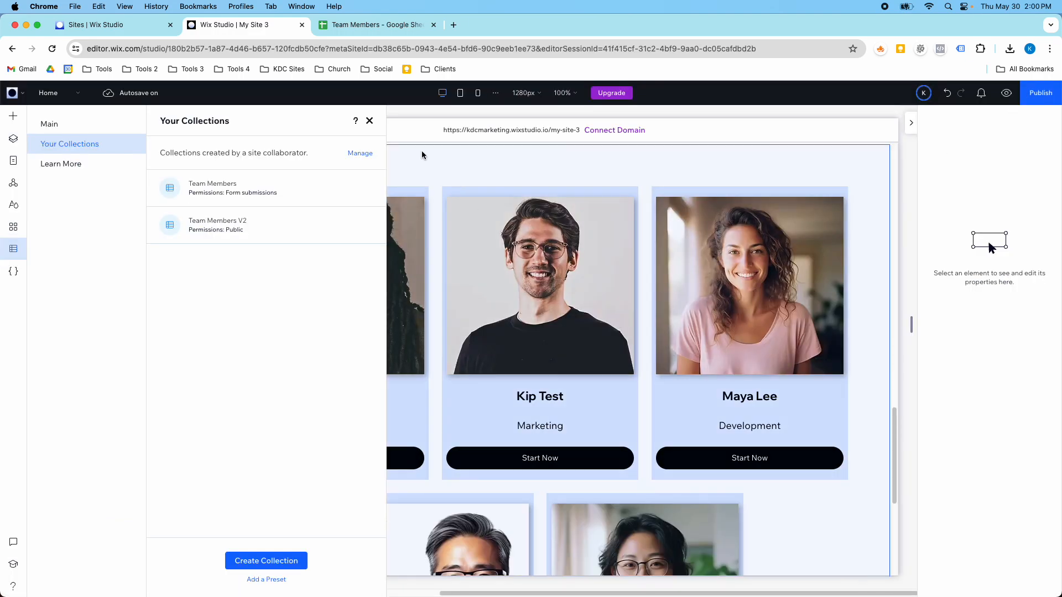
click(367, 126)
Switch from the Home page to the Custom CMS Form page and examine the Team Members Form in preview
scroll(429, 213, up, 15)
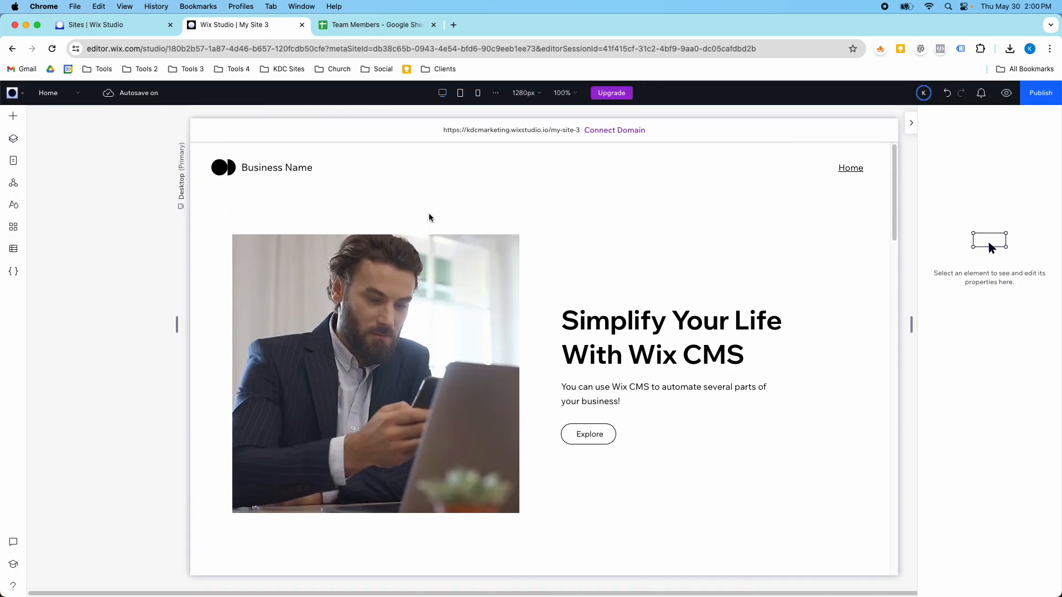
scroll(429, 217, down, 5)
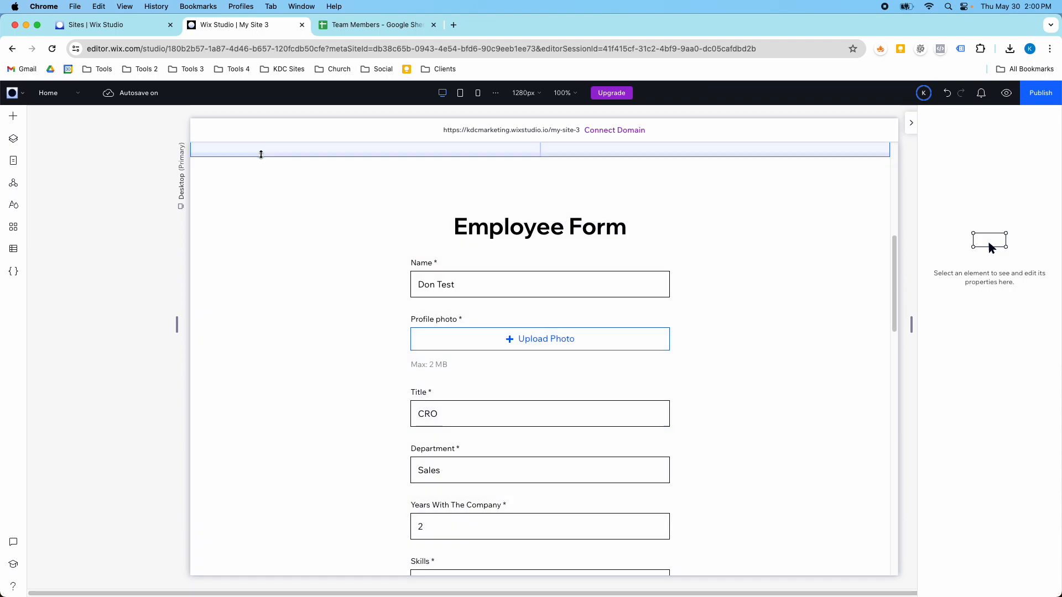
click(81, 95)
click(76, 132)
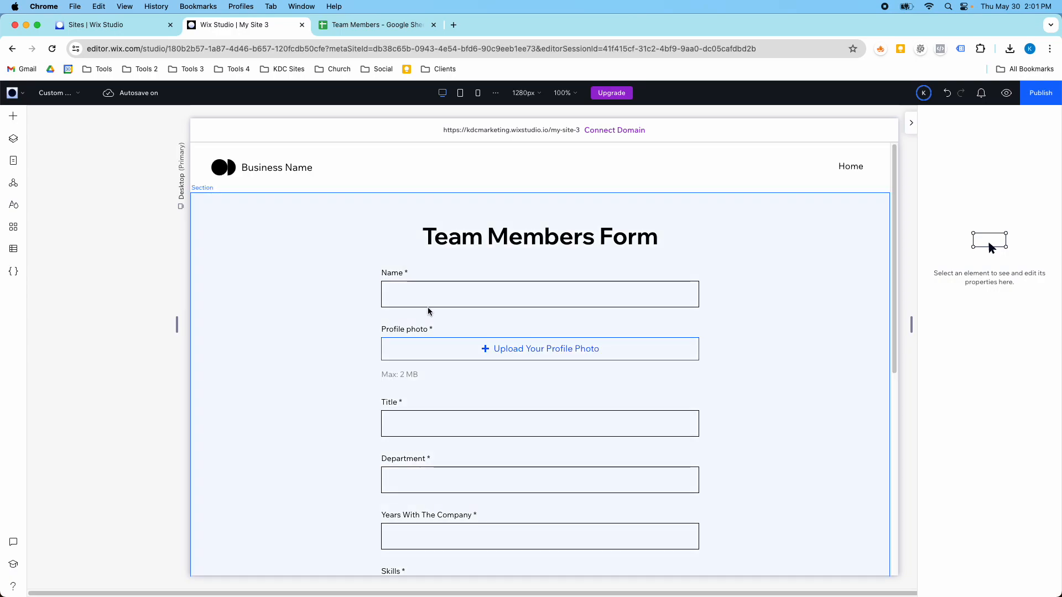
click(1006, 92)
scroll(727, 319, down, 2)
scroll(546, 386, down, 4)
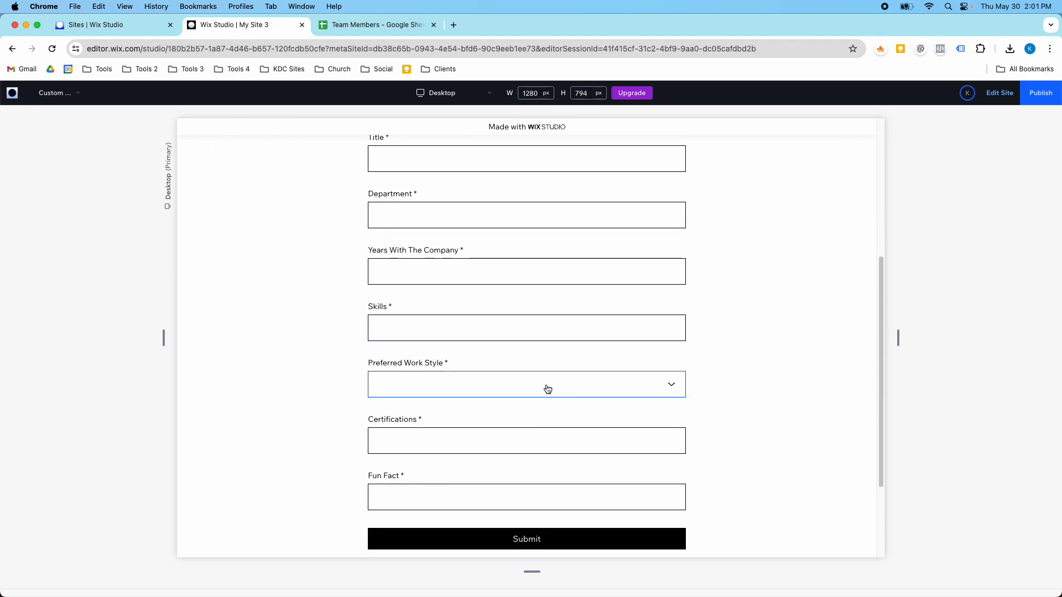
scroll(547, 389, down, 3)
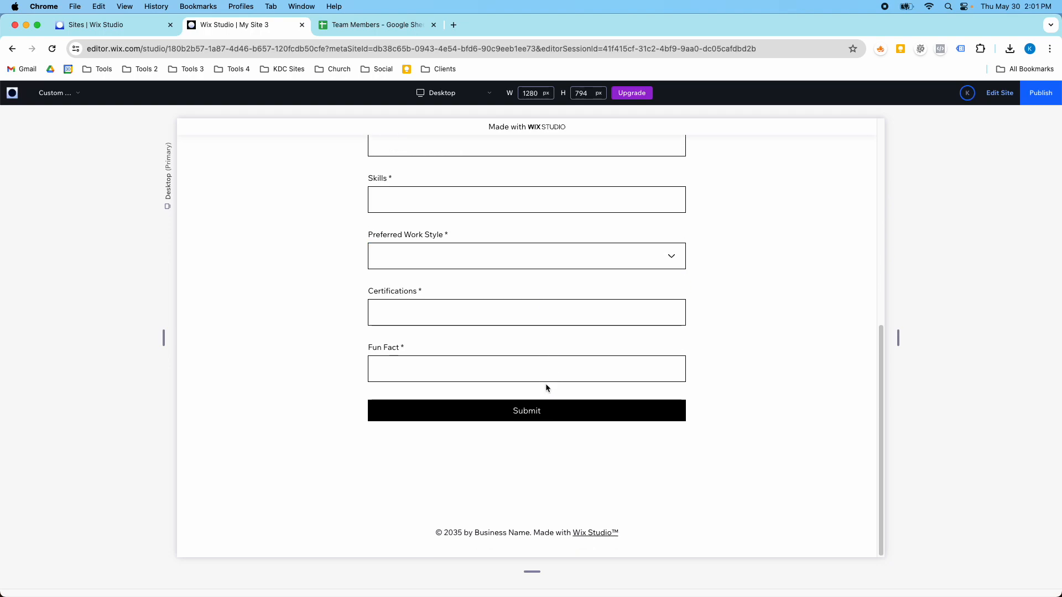
scroll(545, 383, up, 4)
scroll(546, 384, up, 3)
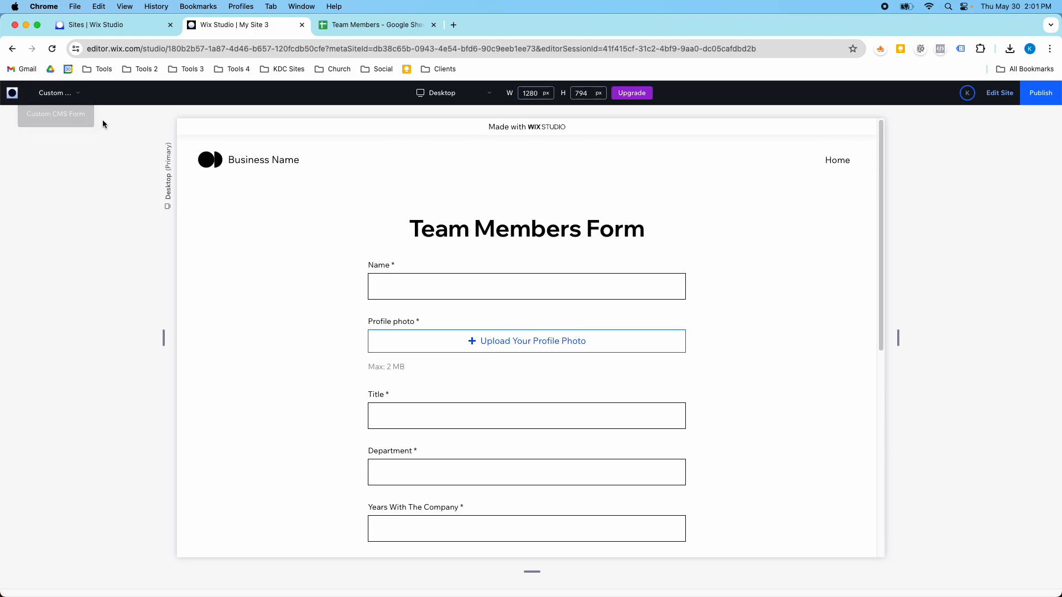
Open the Your Fitness Finder dashboard from the Wix Studio sites list, and return to the My Site 3 preview
click(83, 25)
click(590, 414)
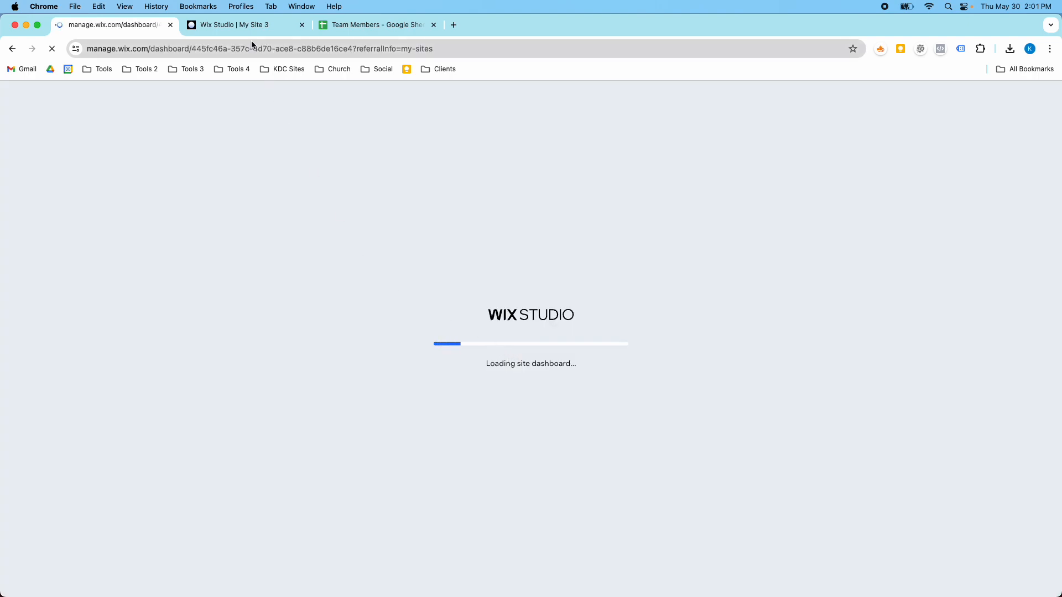
click(245, 31)
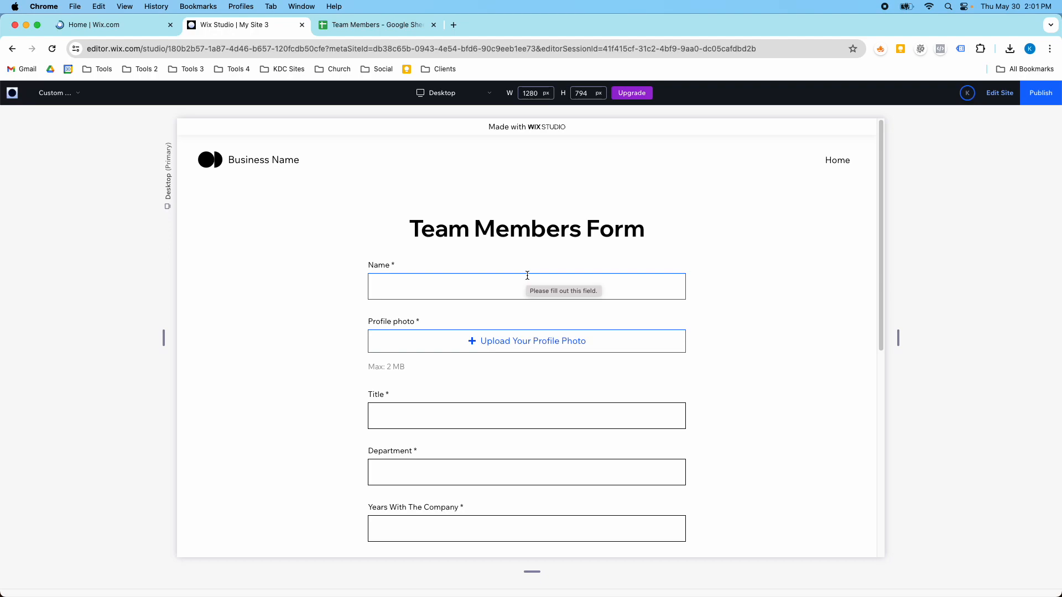
Leave the preview, add a blank section below the Team Members Form, and show the contact and form elements available for it
click(1000, 92)
scroll(644, 299, down, 3)
scroll(644, 299, down, 4)
click(533, 526)
scroll(407, 455, down, 3)
scroll(407, 455, down, 3)
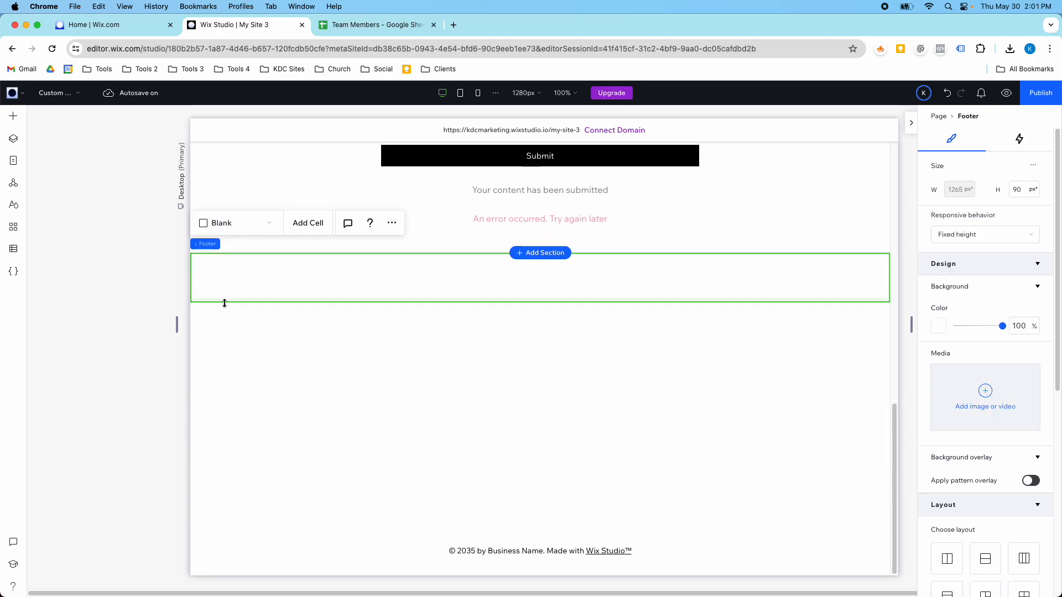
click(201, 289)
click(13, 120)
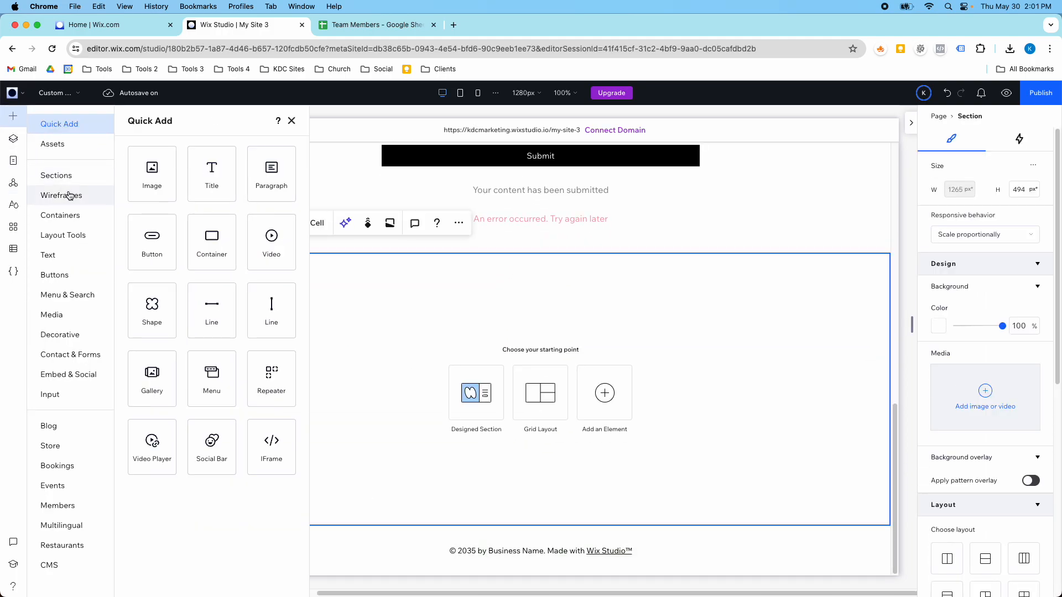
click(93, 352)
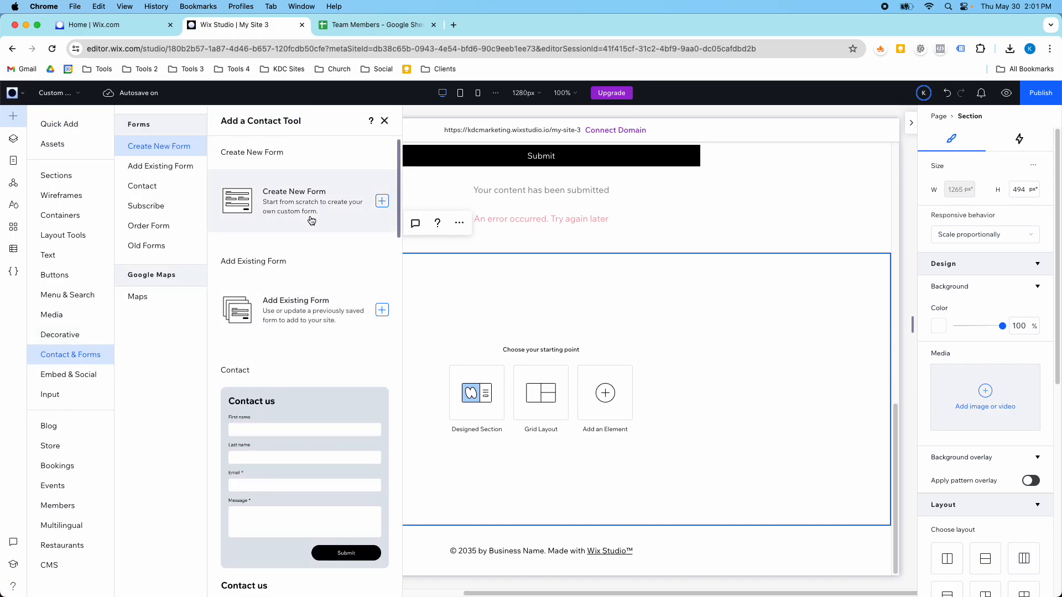
In the Your Fitness Finder dashboard, open the Event Sign Up Form Notification Email - CMS Forms automation for editing
click(117, 26)
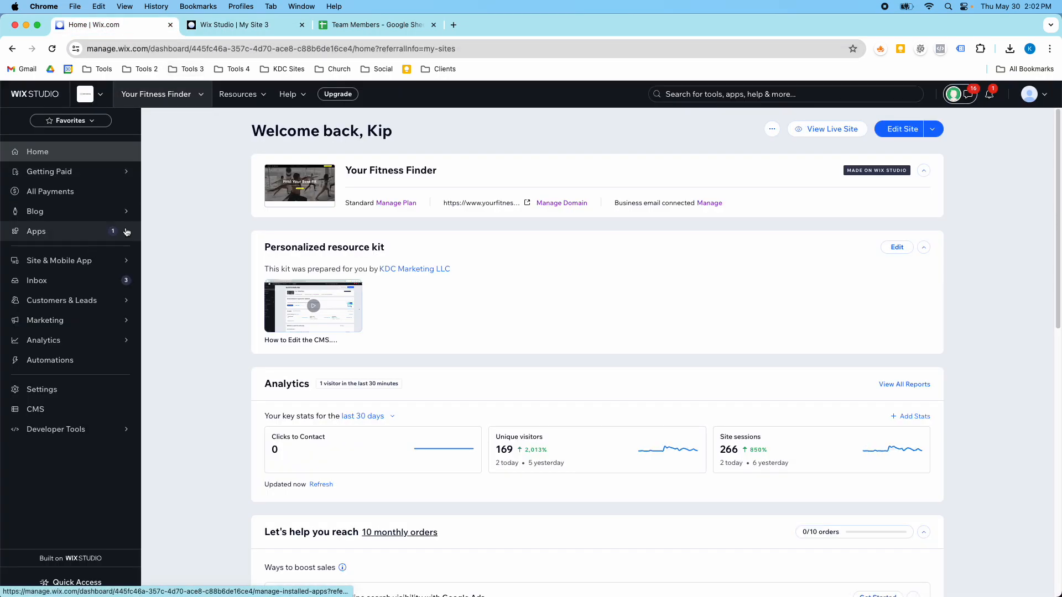
click(89, 362)
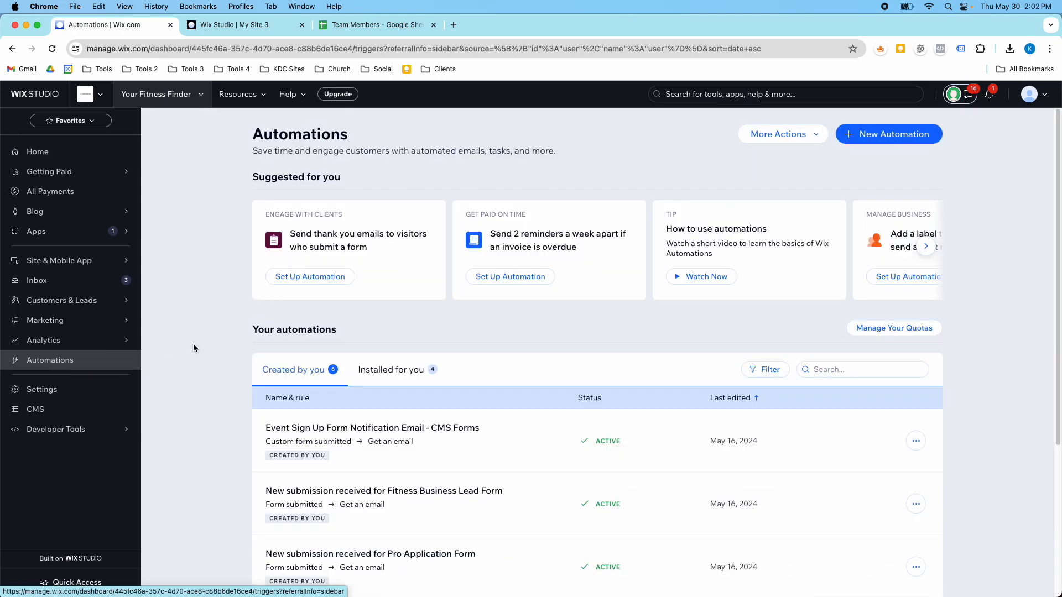
scroll(526, 437, down, 1)
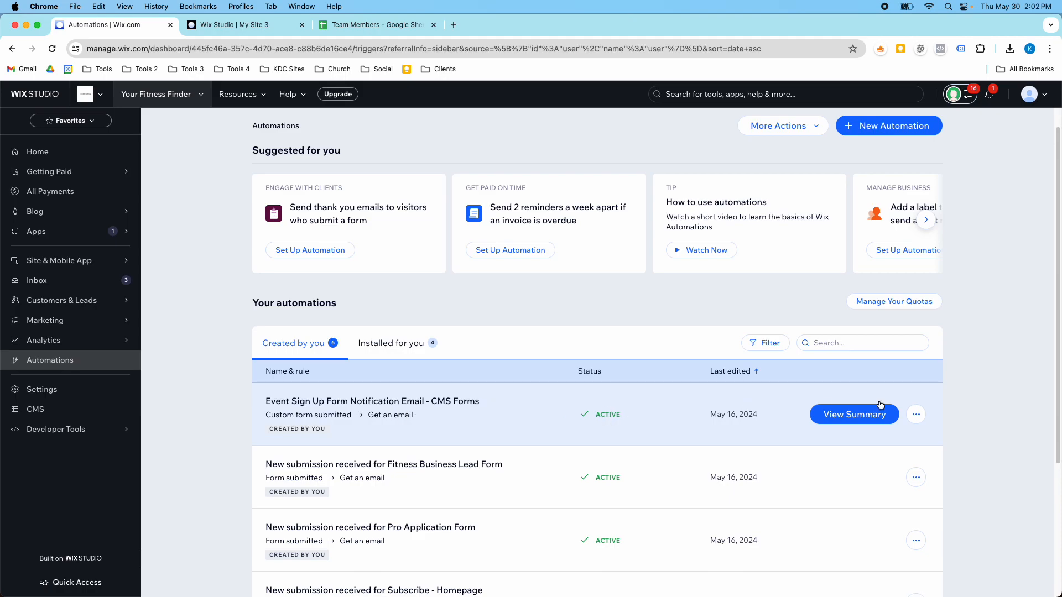
click(916, 414)
click(862, 395)
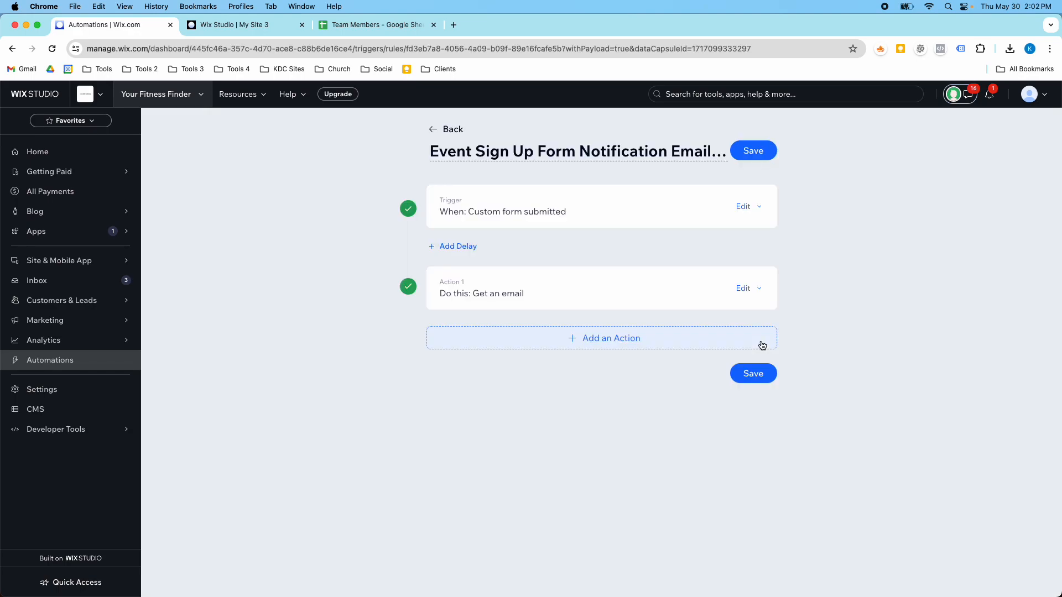
Expand the automation's custom form trigger and examine its form selection, contact list sync and field matching settings
click(743, 206)
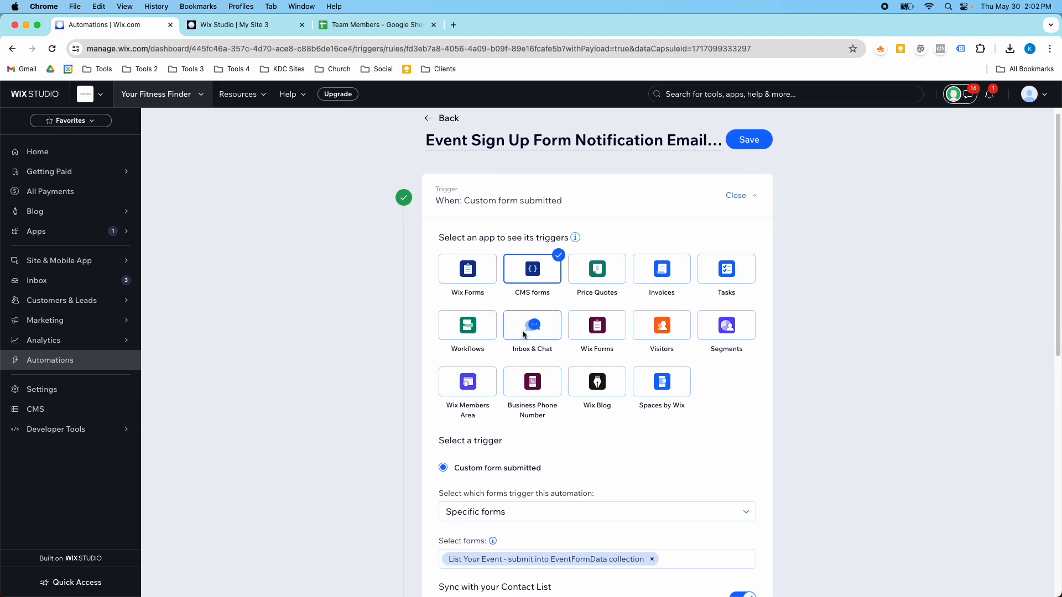
scroll(522, 330, down, 5)
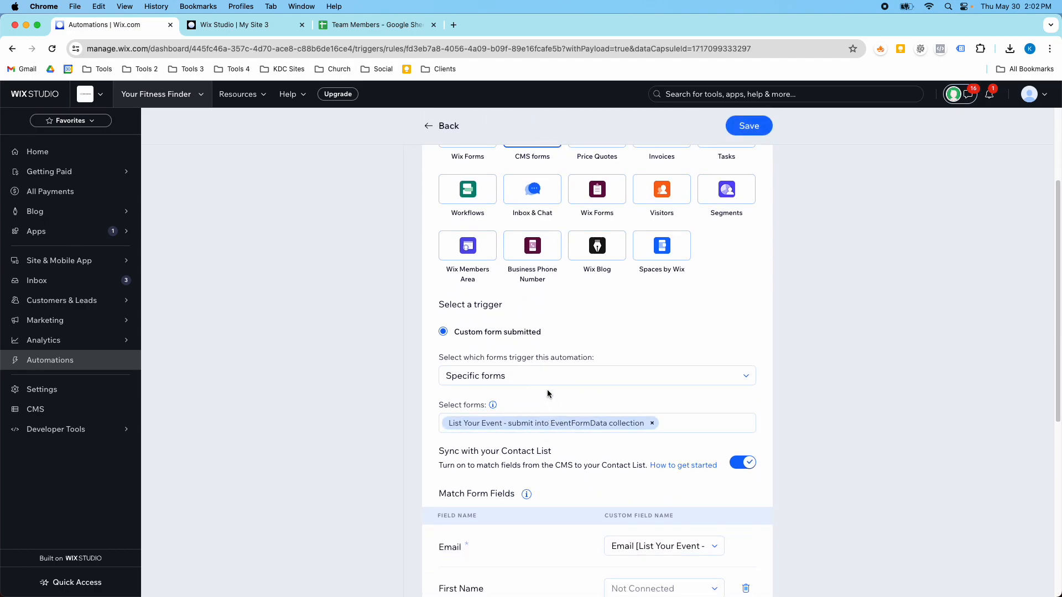
click(547, 378)
click(529, 412)
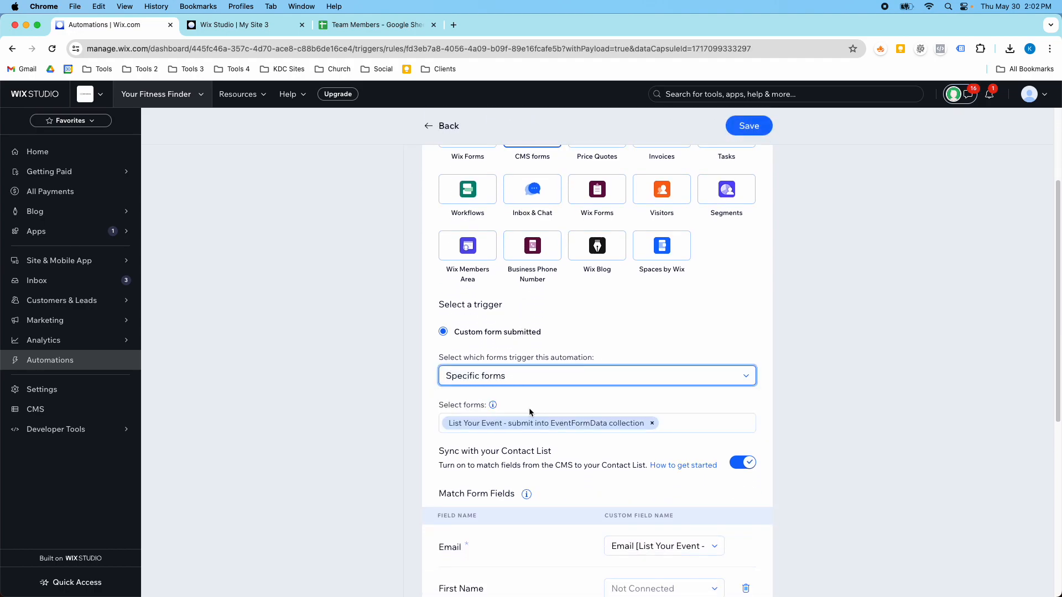
scroll(539, 429, down, 5)
scroll(541, 433, down, 10)
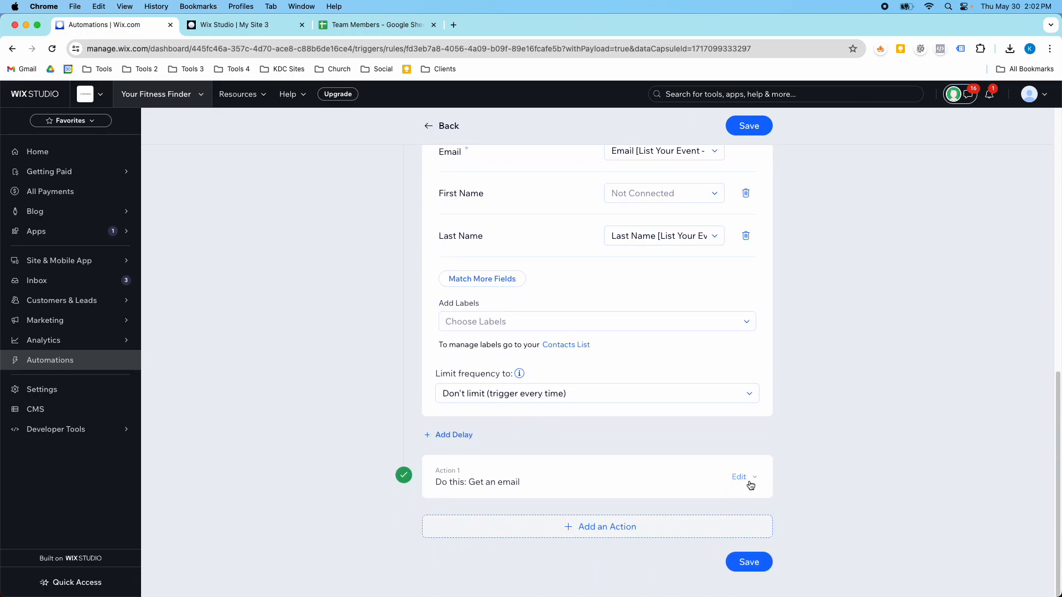
Expand the Get an email action, look over the available response types, and review the trigger settings again
click(749, 484)
scroll(642, 441, down, 7)
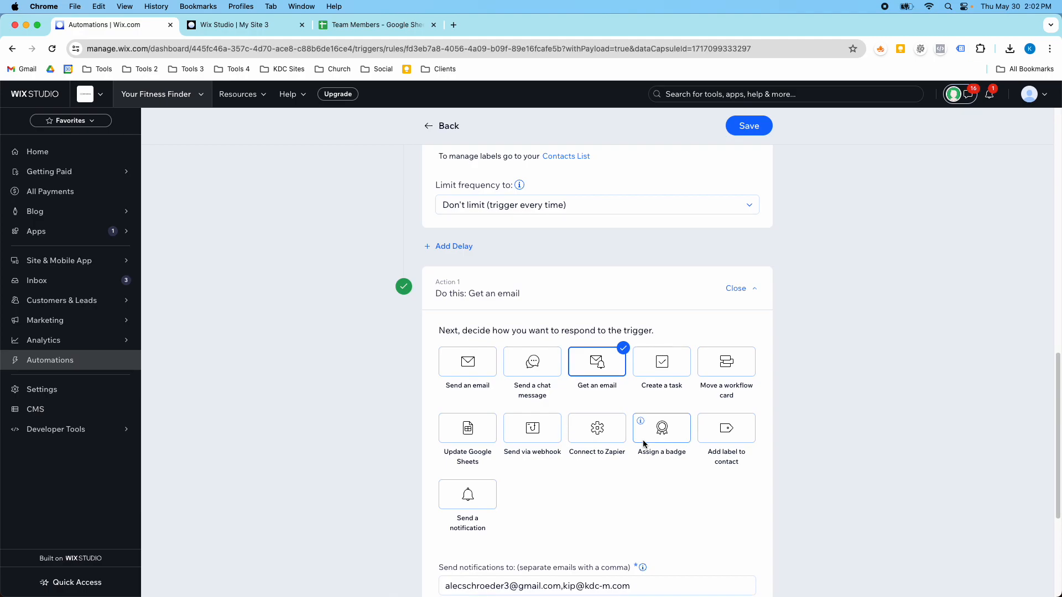
scroll(643, 442, up, 4)
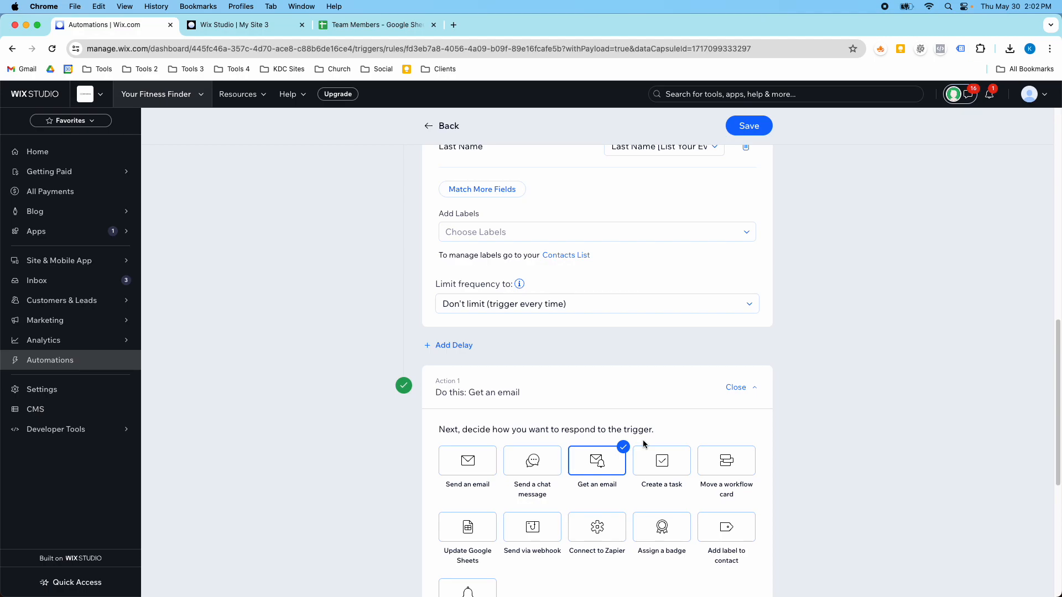
scroll(643, 442, up, 7)
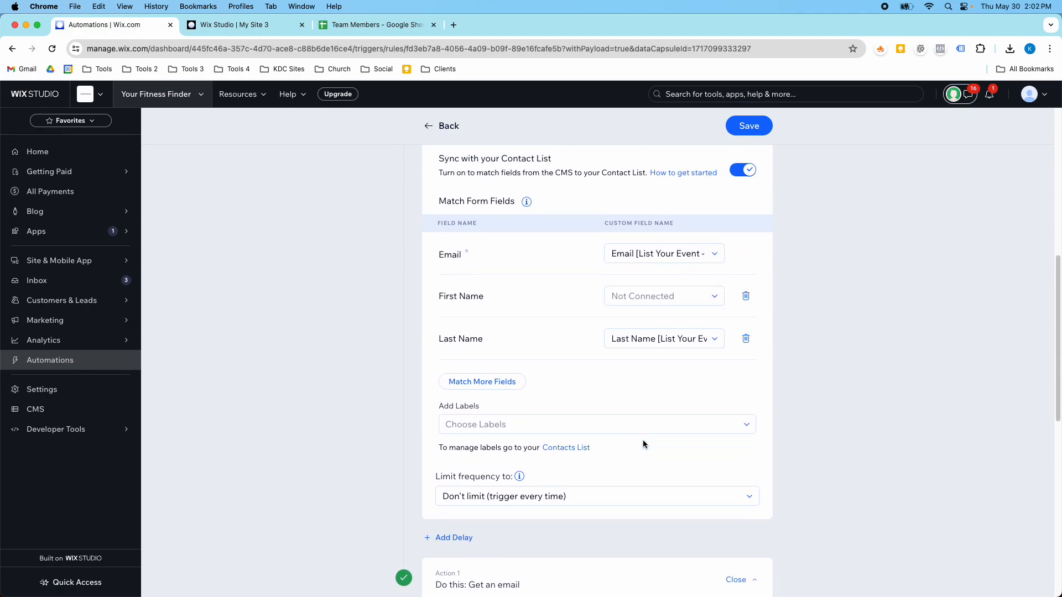
scroll(643, 442, up, 4)
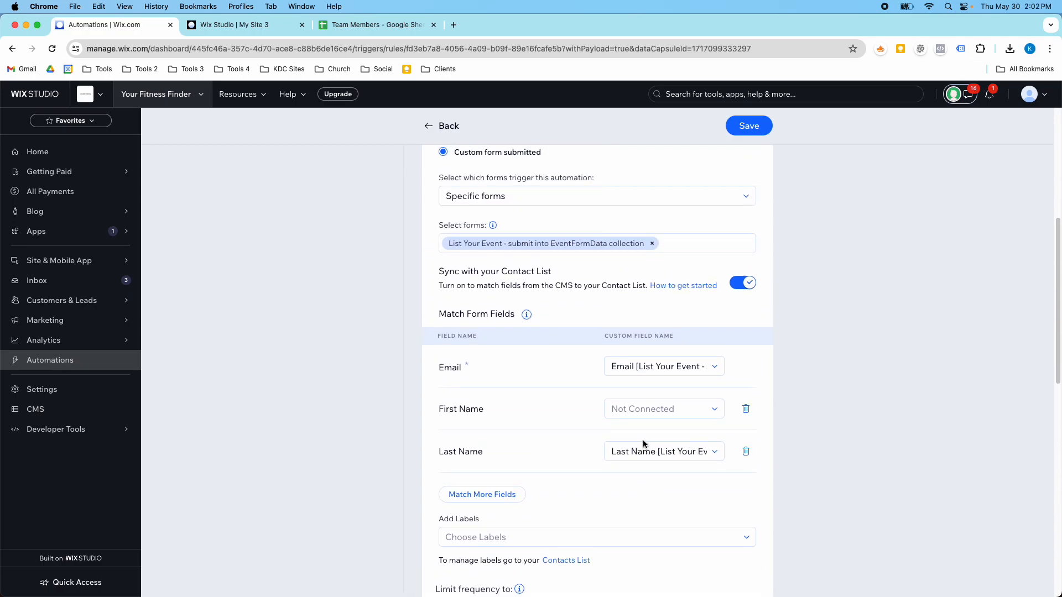
scroll(643, 443, up, 9)
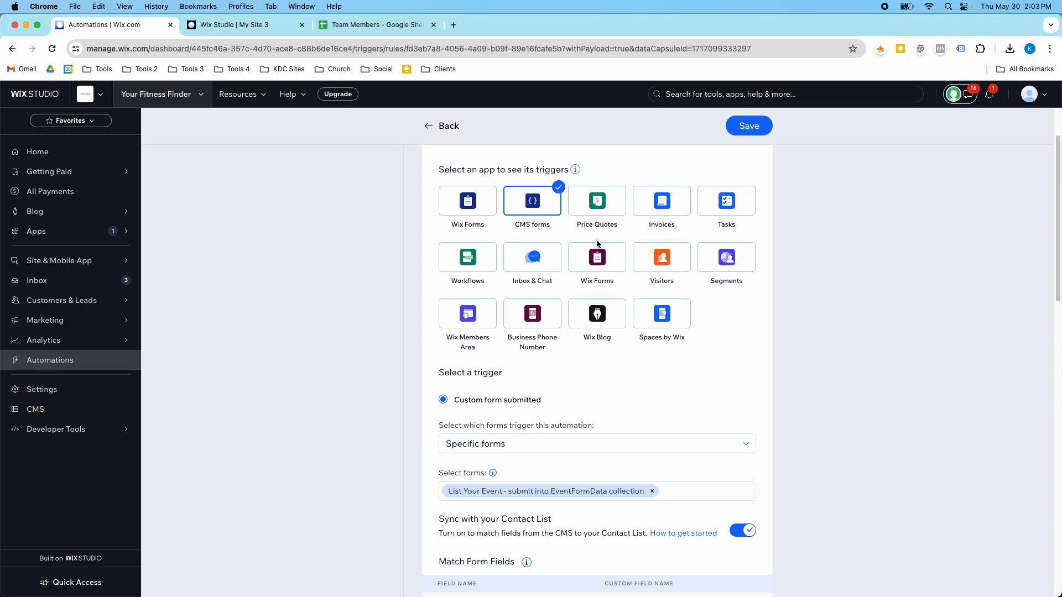
Switch to the My Site 3 editor, close the element library, and look over the fields of the Team Members Form
click(260, 25)
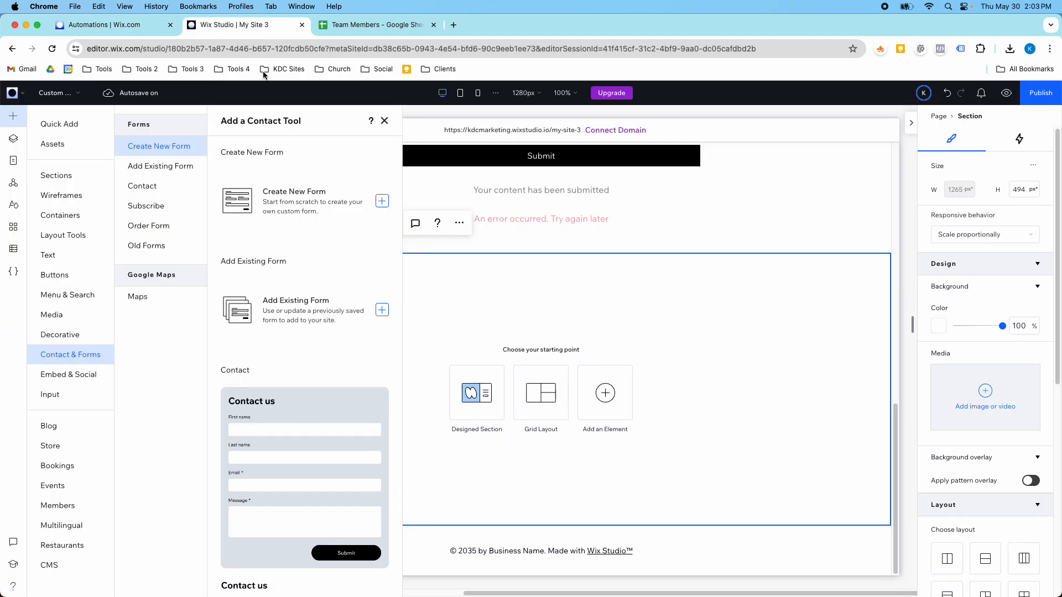
click(391, 126)
scroll(443, 244, up, 10)
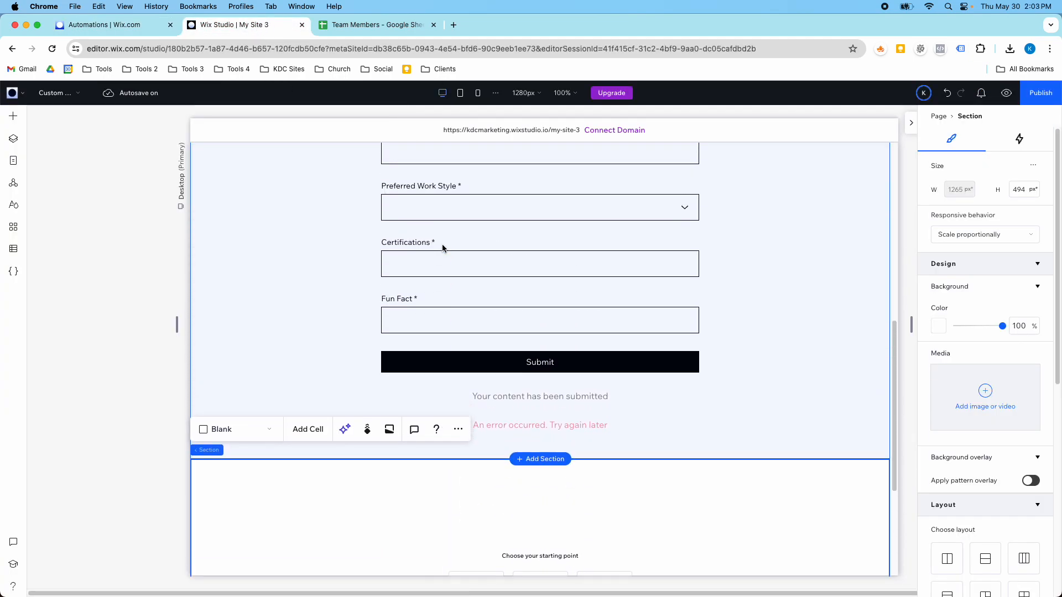
scroll(442, 253, up, 3)
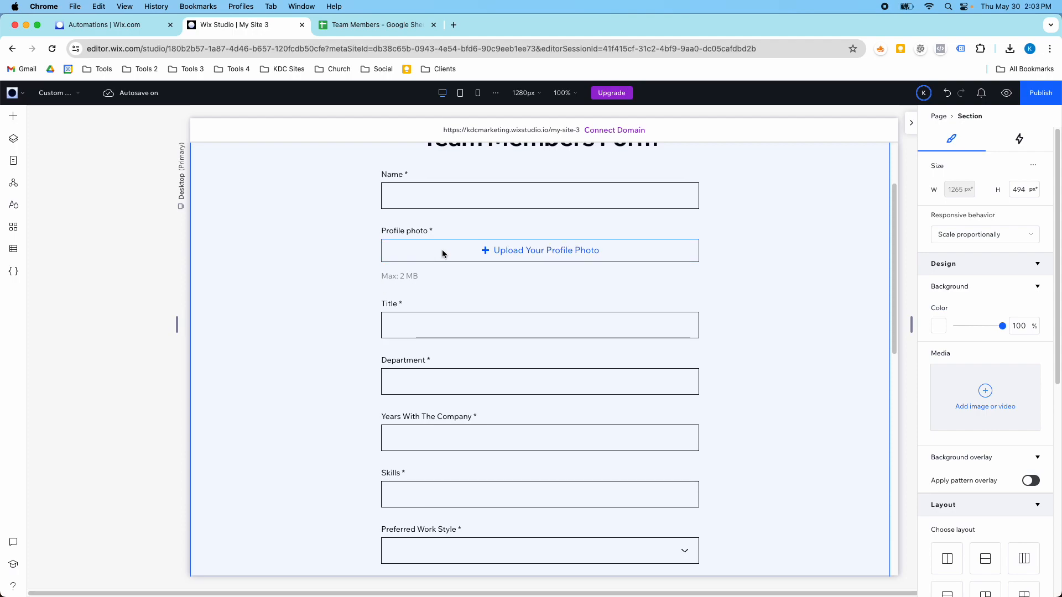
scroll(441, 261, up, 1)
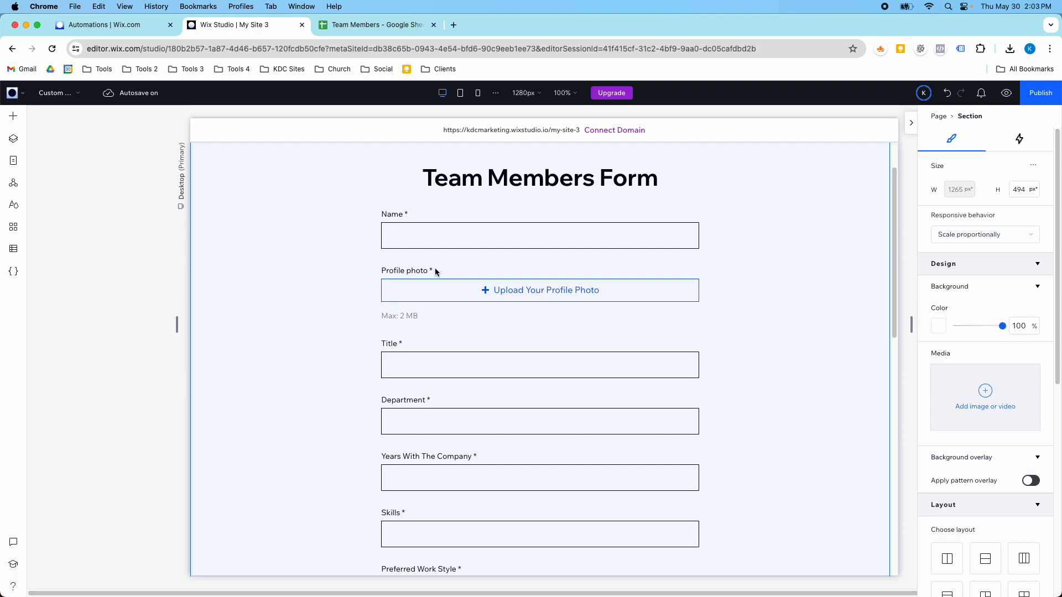
scroll(479, 298, down, 5)
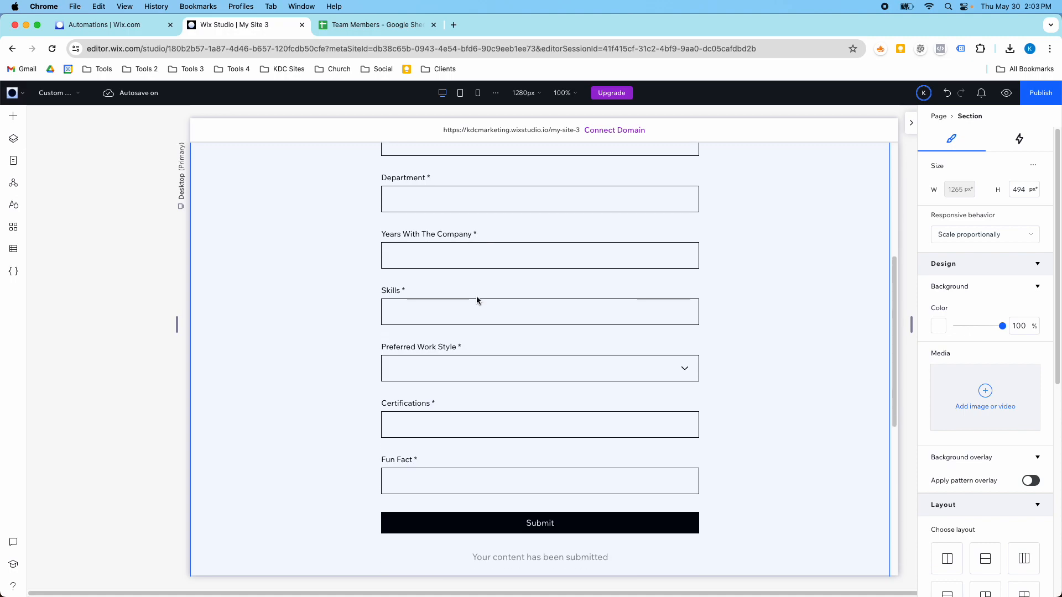
scroll(477, 299, down, 1)
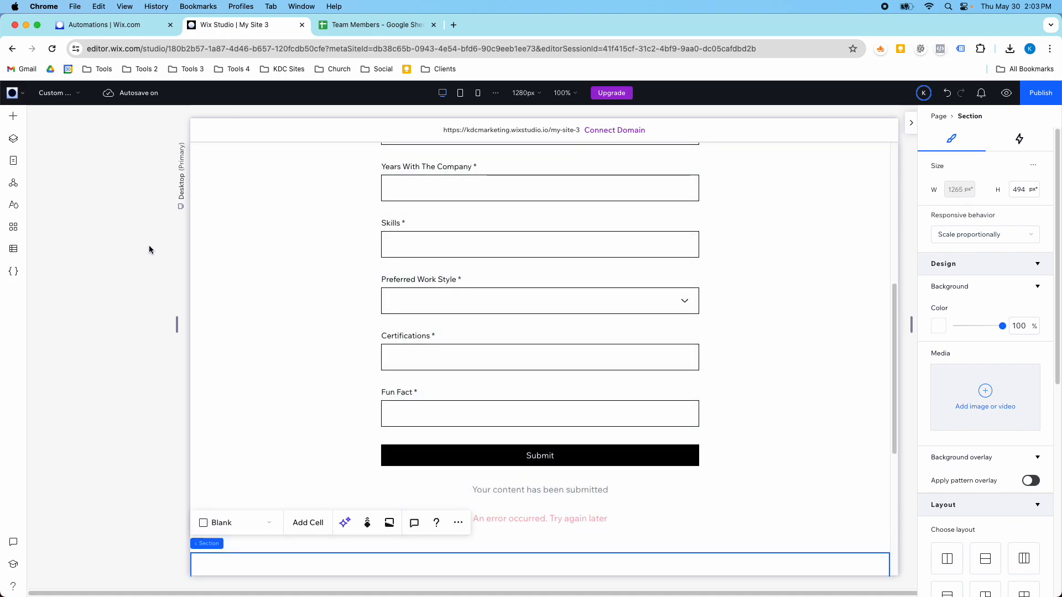
scroll(149, 246, up, 4)
scroll(149, 247, up, 3)
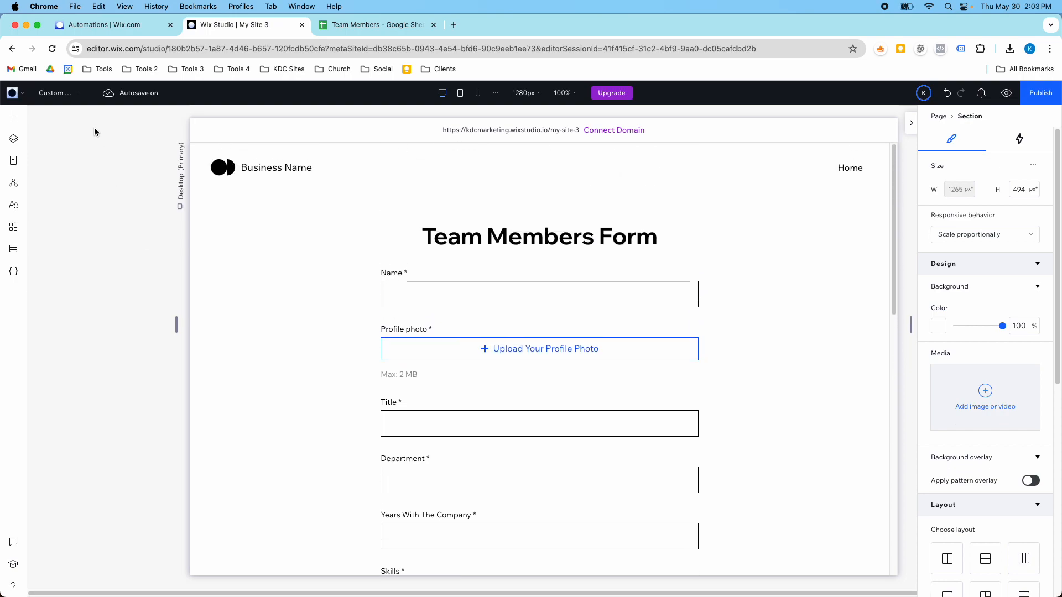
Go to the Home page, open the dataset settings behind the Employee Form's Name field, and look over the form and the team repeater
click(55, 92)
click(56, 116)
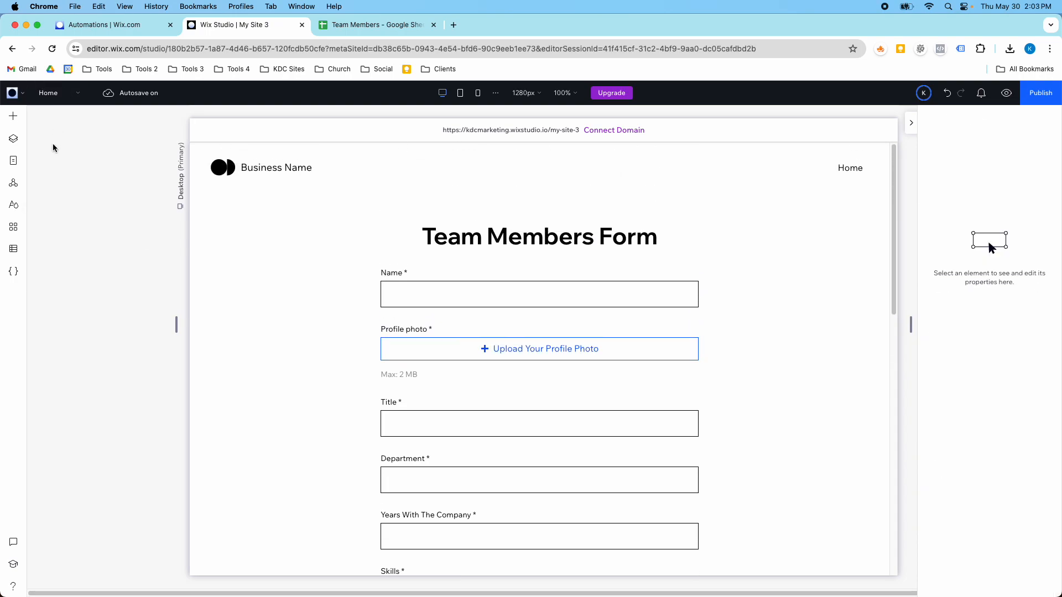
scroll(319, 281, down, 6)
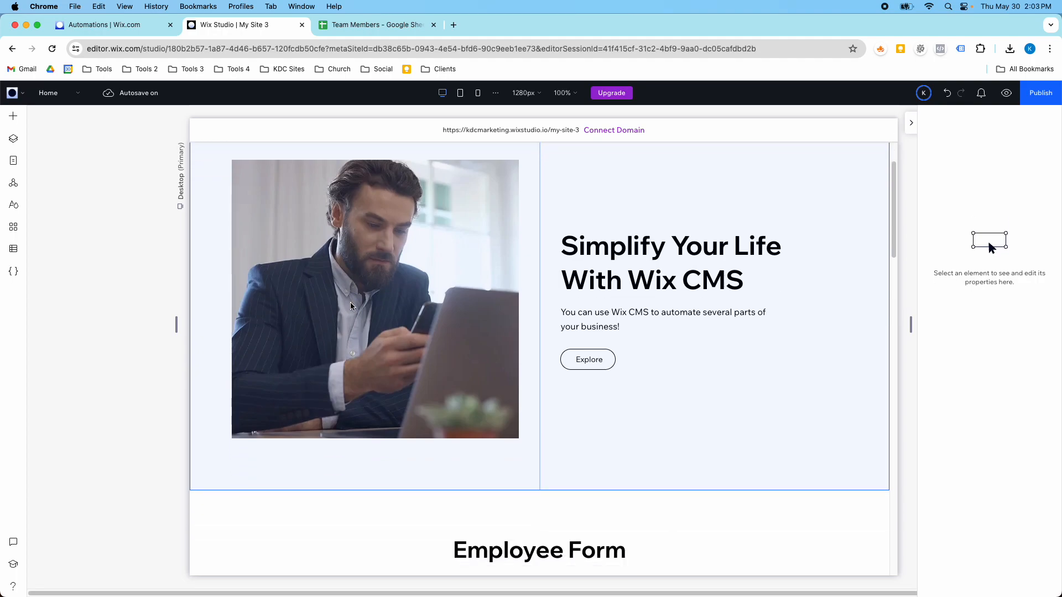
click(611, 349)
click(612, 363)
click(613, 366)
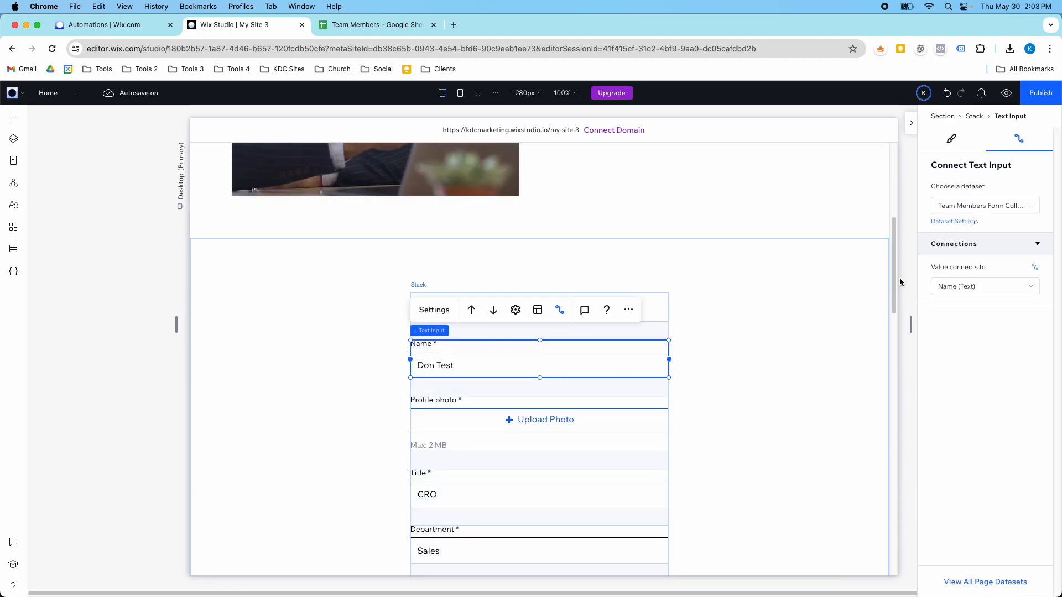
click(965, 234)
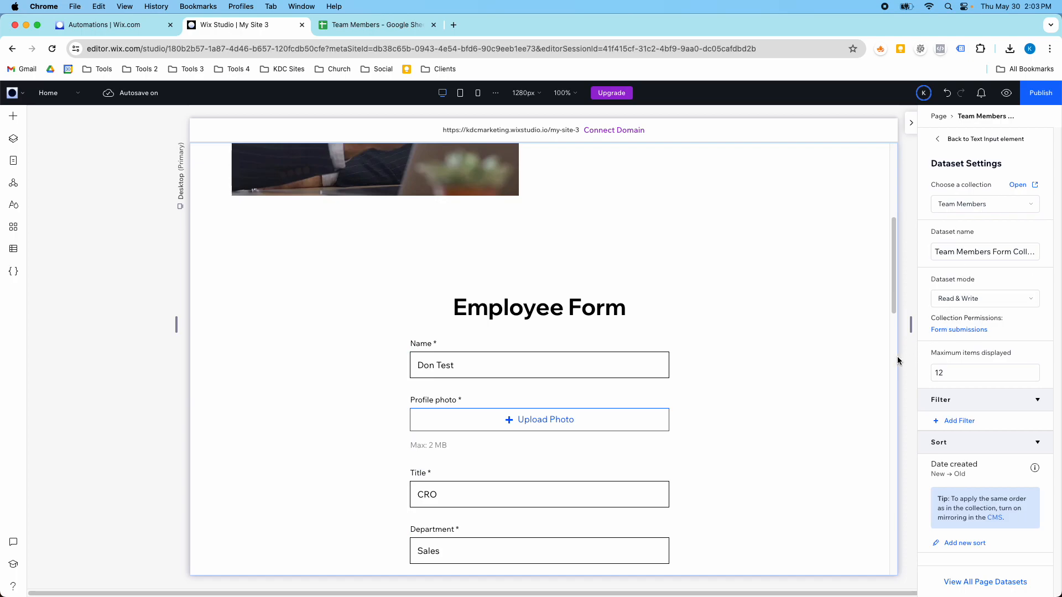
scroll(838, 349, down, 10)
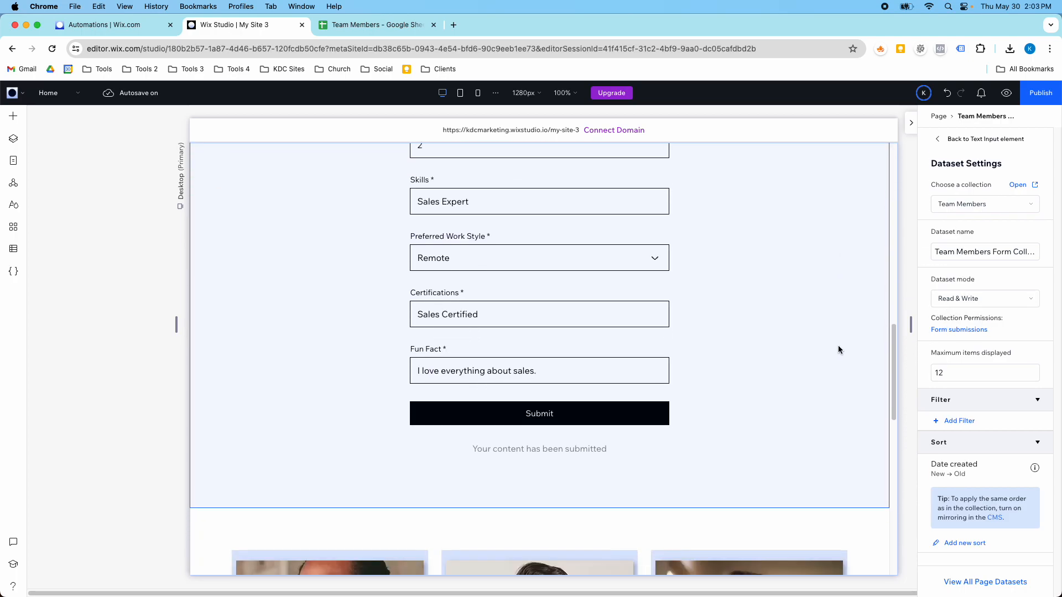
scroll(838, 349, down, 4)
scroll(630, 420, up, 8)
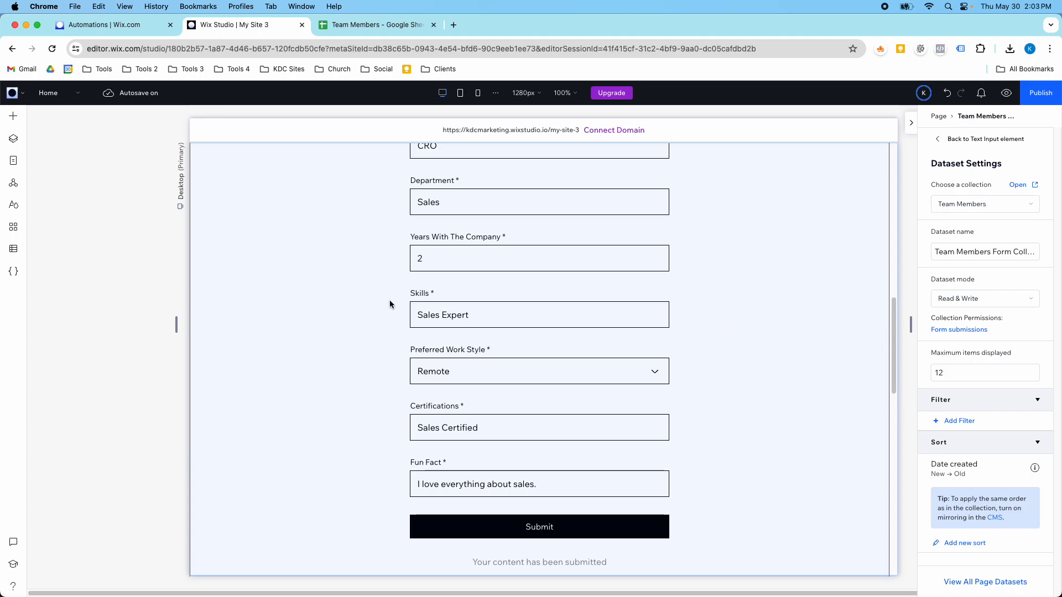
Open the Team Members collection from the site's CMS collections
click(14, 249)
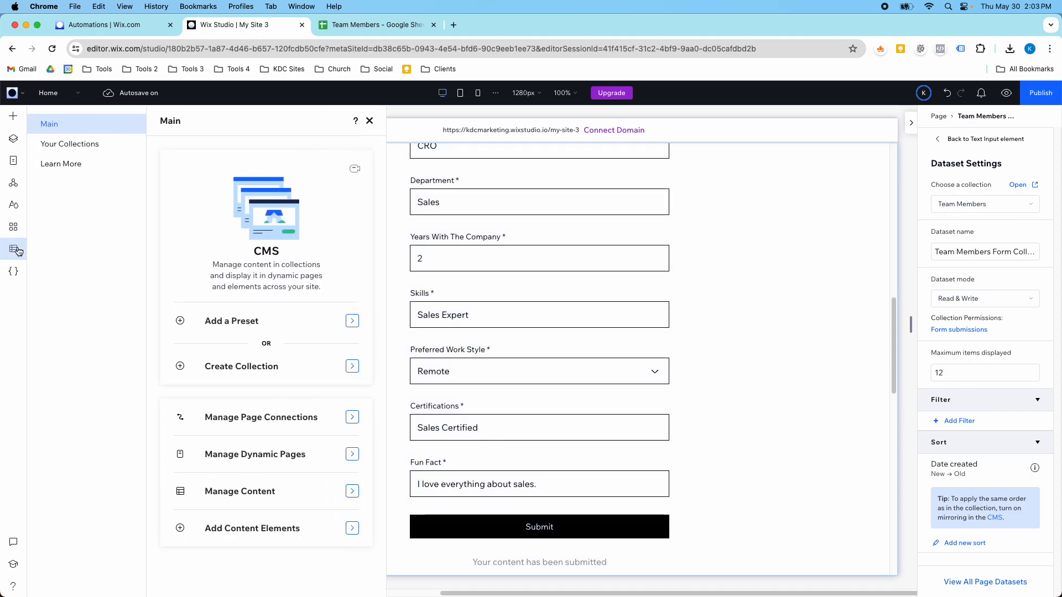
click(75, 152)
click(198, 187)
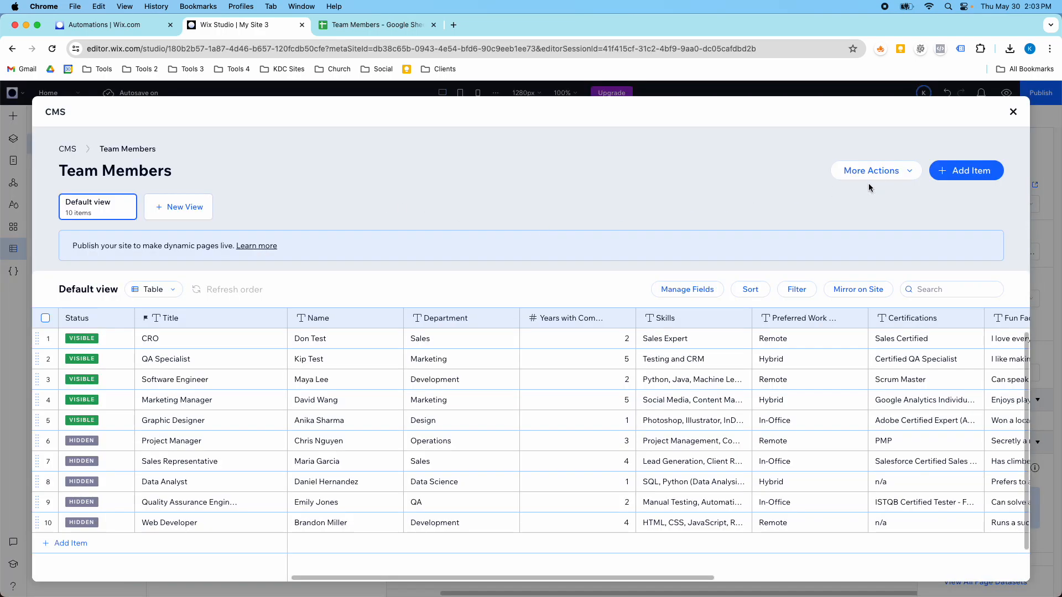
Examine the Team Members collection's permissions, content type options and main settings, and close them without changes
click(867, 171)
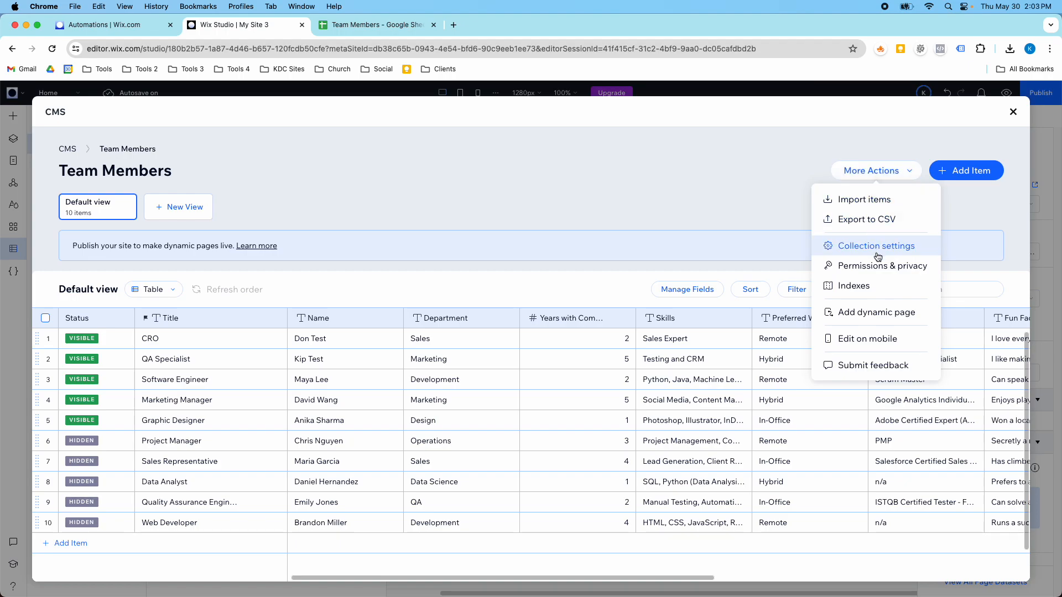
click(877, 247)
click(608, 224)
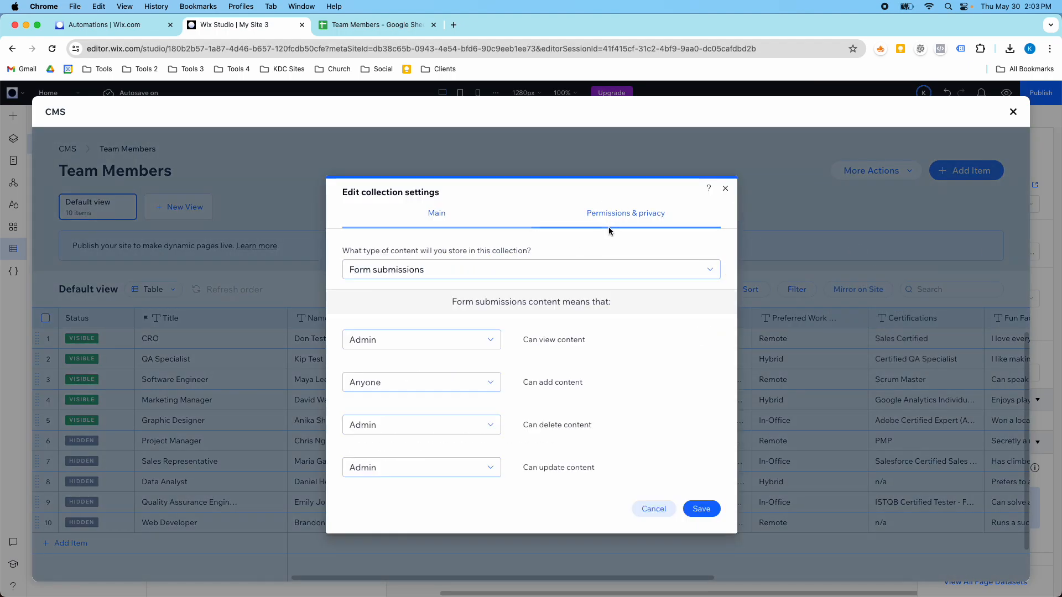
click(555, 269)
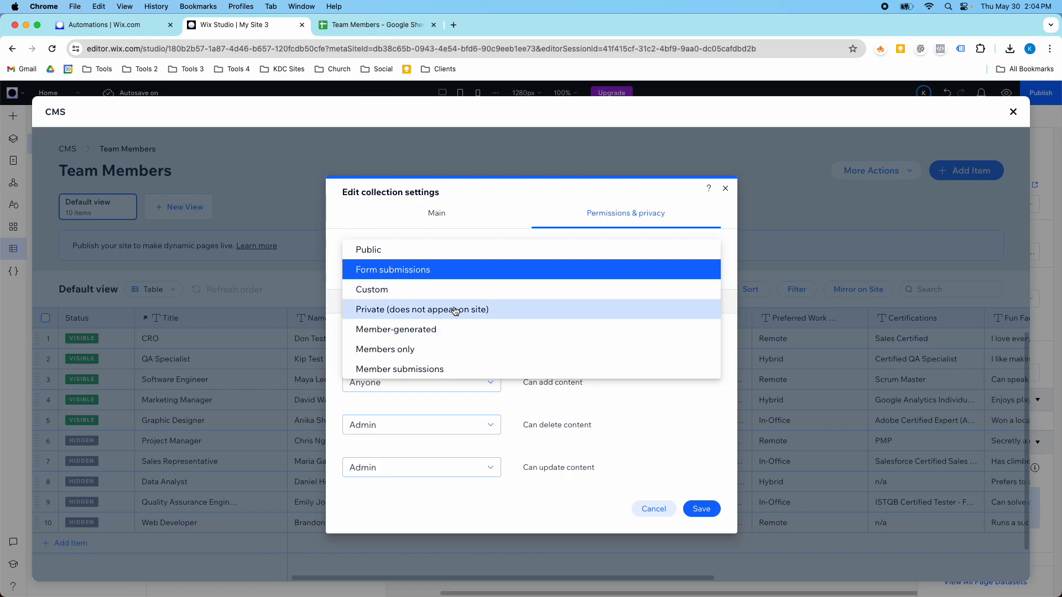
click(474, 274)
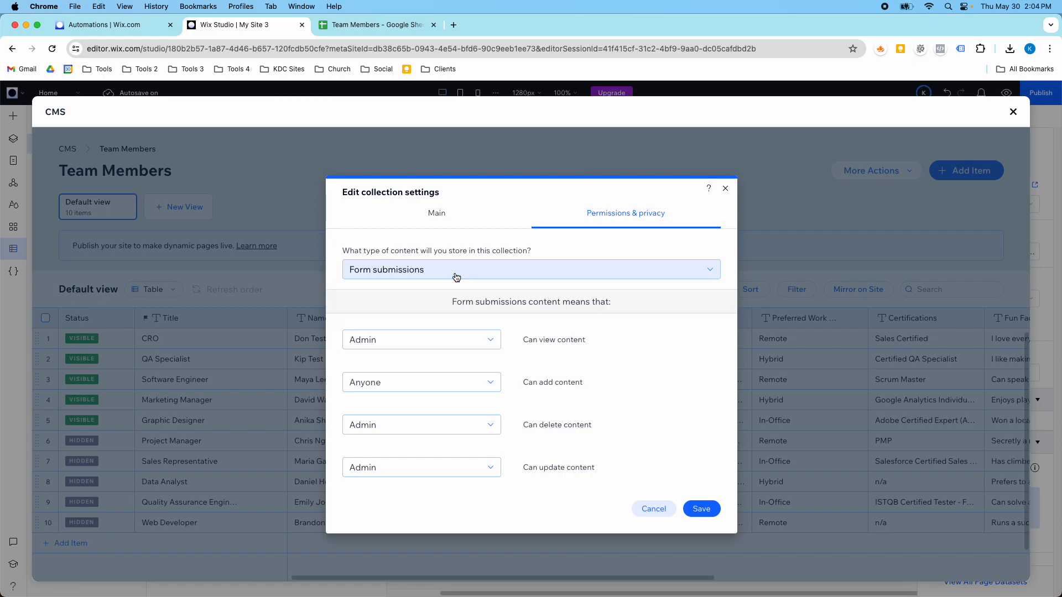
click(445, 217)
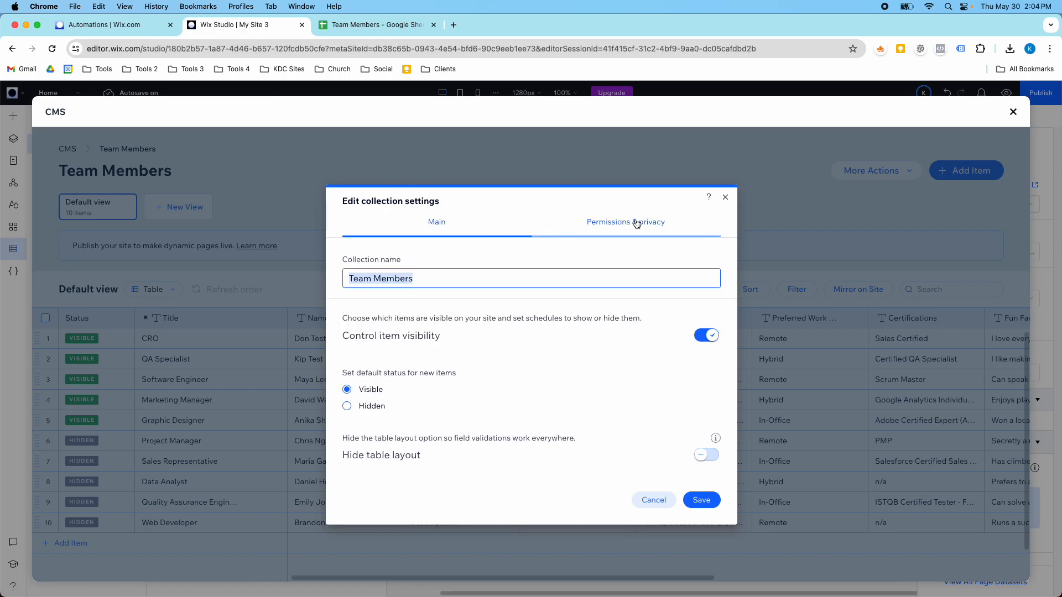
click(724, 200)
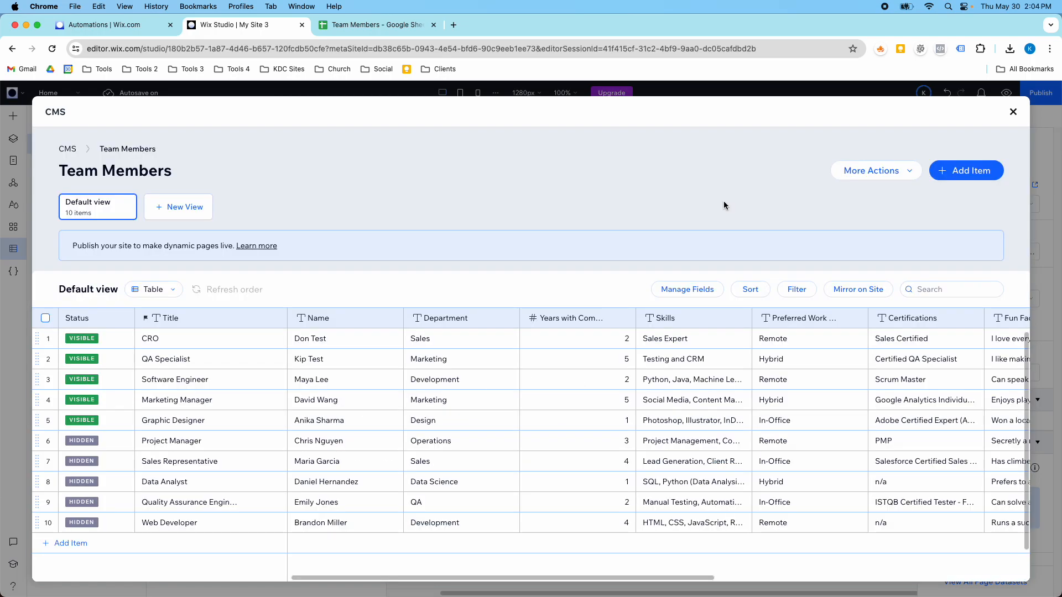
Display the Team Members collection in the List layout and look through its items
click(165, 293)
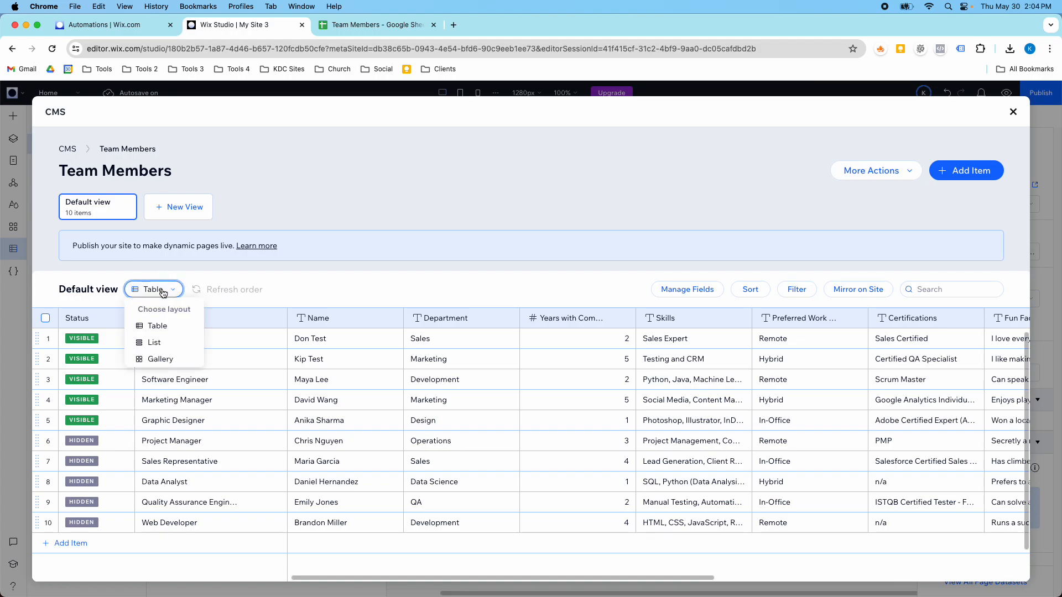
click(162, 343)
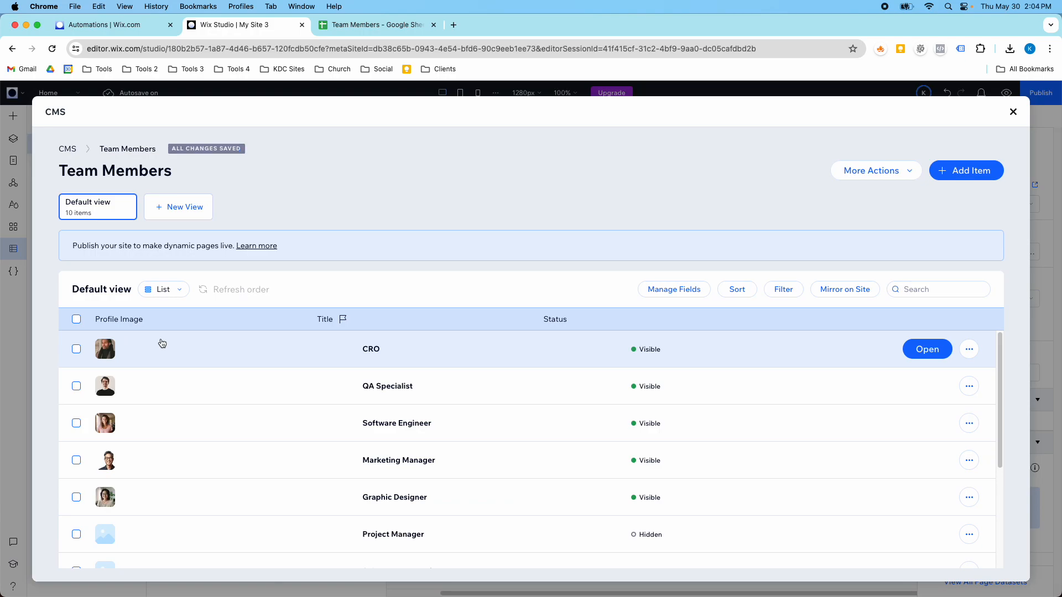
scroll(162, 343, down, 1)
scroll(162, 343, up, 1)
scroll(210, 386, down, 4)
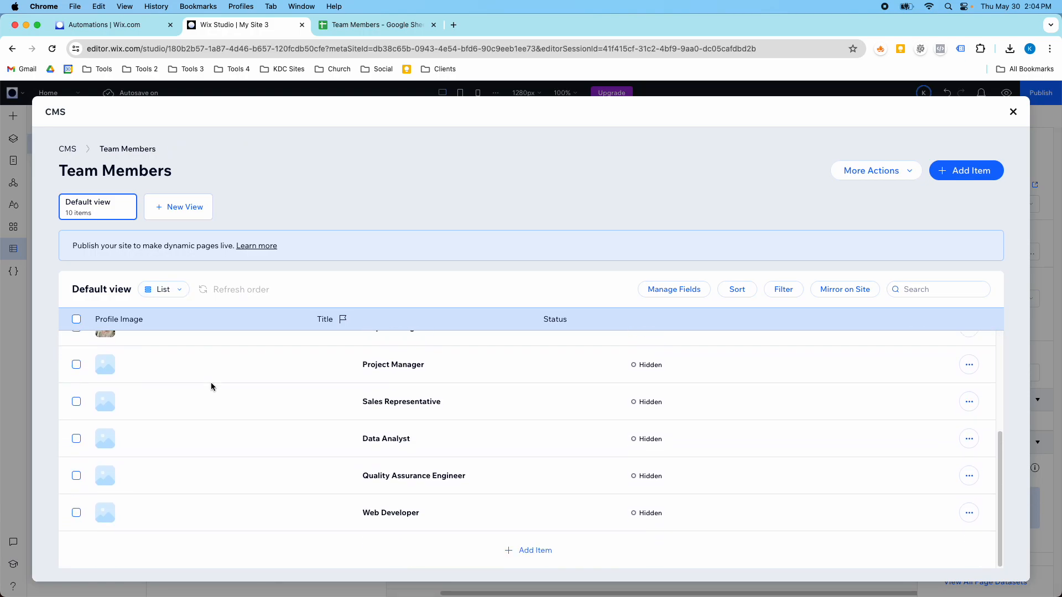
scroll(211, 386, up, 4)
View the collection items in the Gallery layout, and return to the List layout
click(165, 289)
click(164, 360)
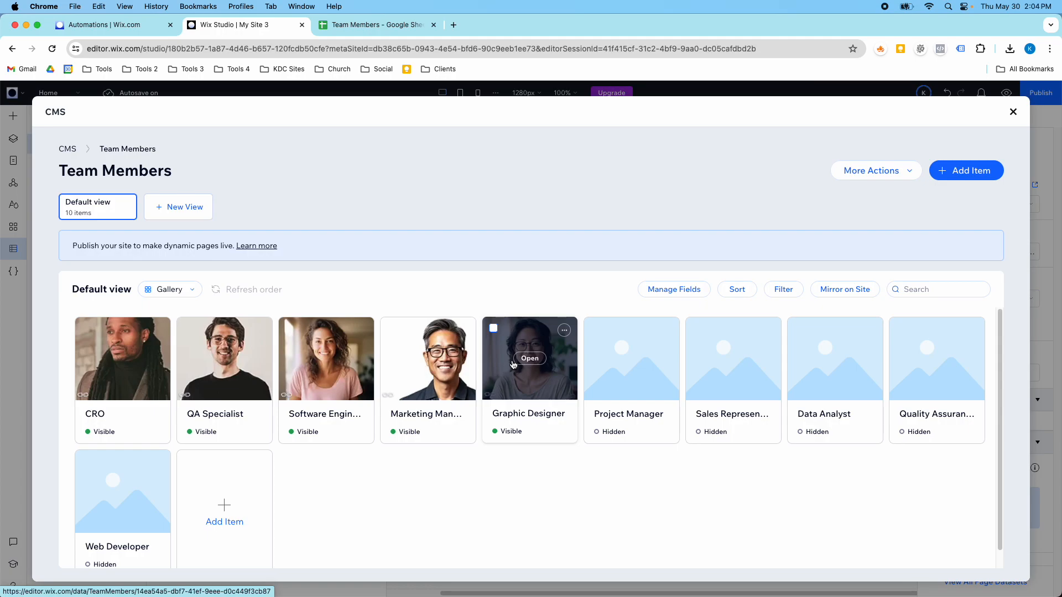
click(169, 289)
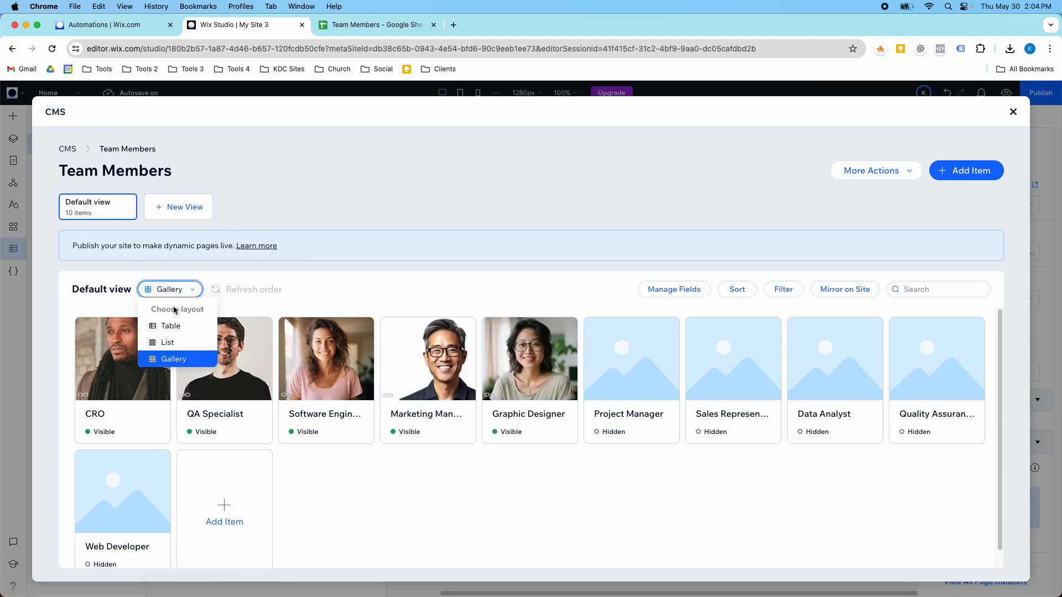
click(173, 346)
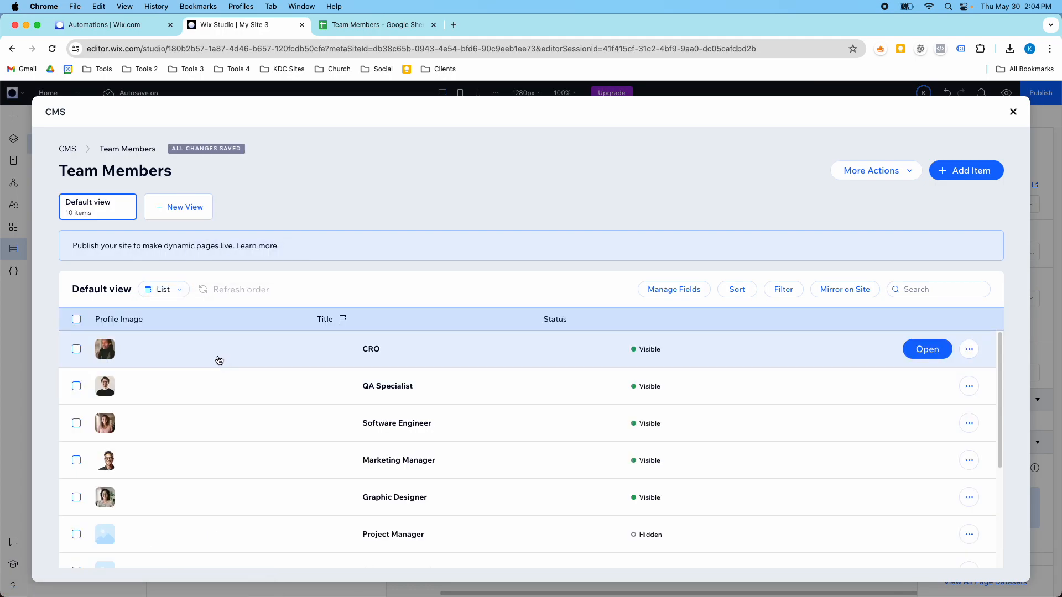
Open the CRO item, review its content fields and profile image, and go back to the Team Members collection
click(217, 360)
scroll(357, 343, down, 5)
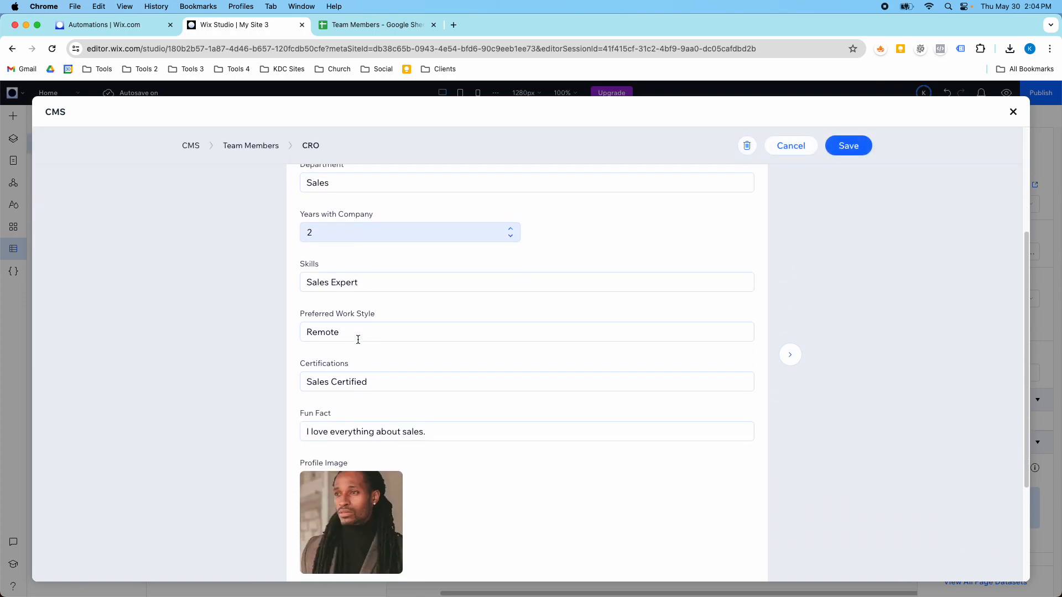
scroll(358, 344, down, 3)
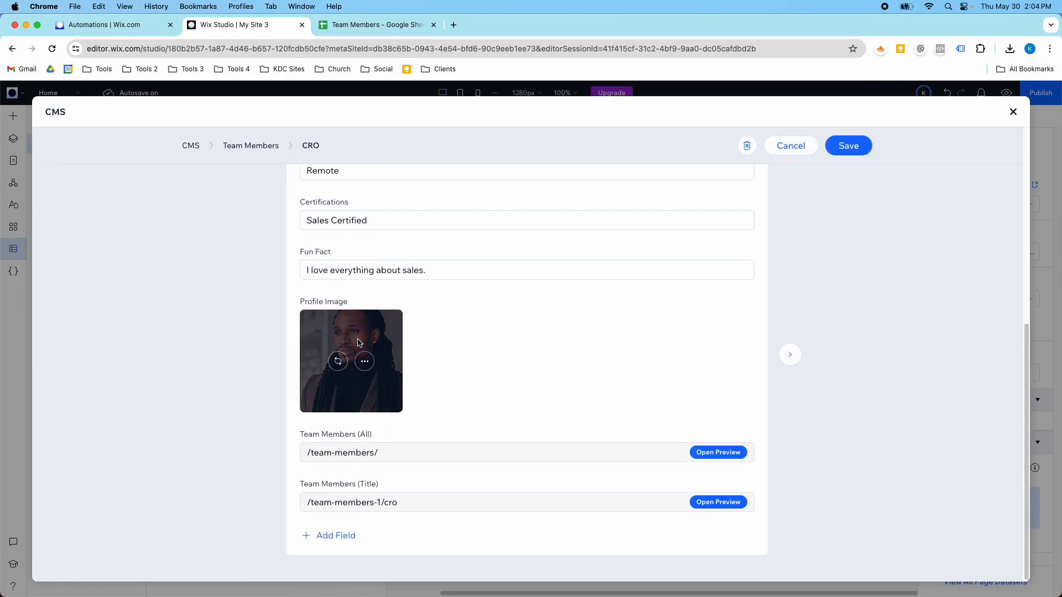
scroll(358, 343, up, 5)
scroll(358, 343, up, 3)
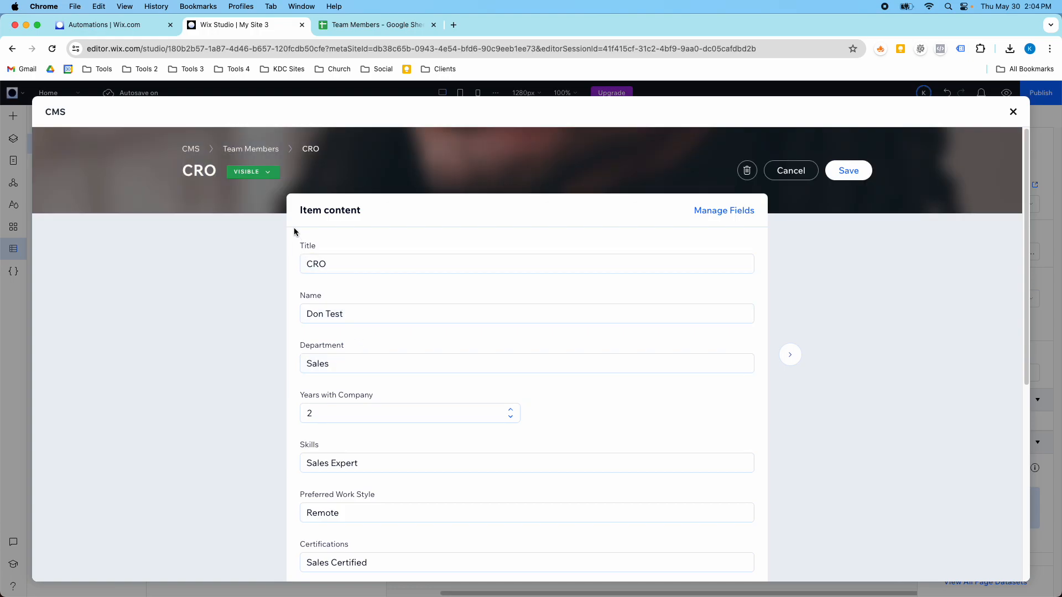
click(269, 153)
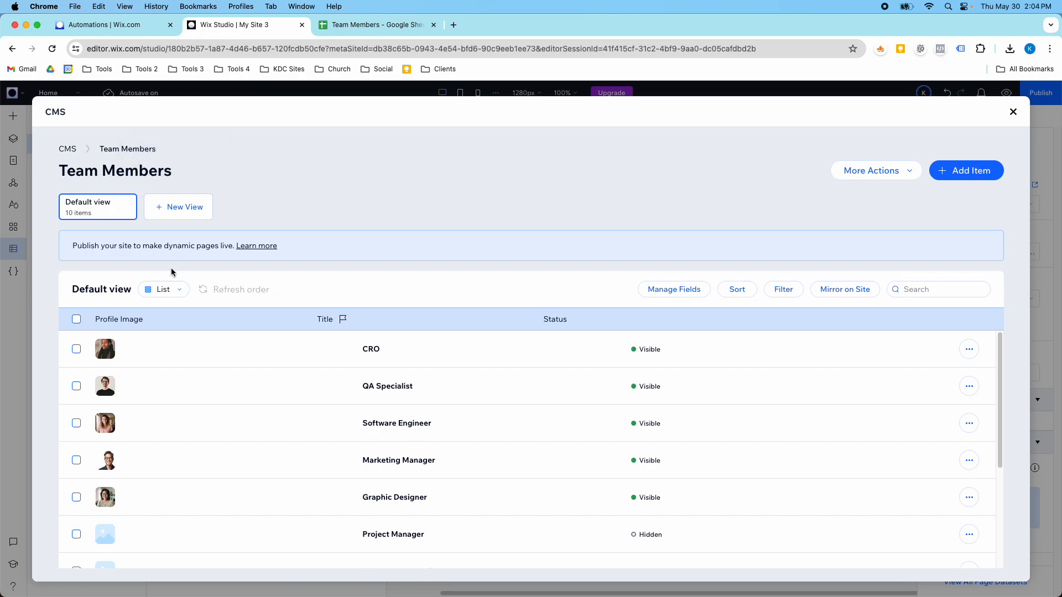
Set the collection back to the Table layout and look across all its columns
click(168, 289)
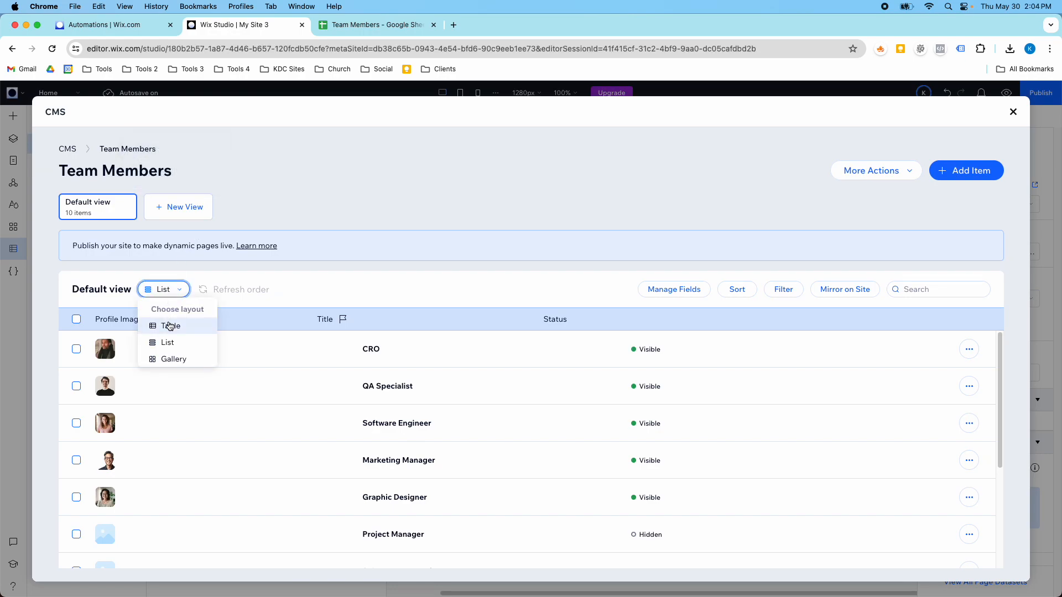
click(169, 326)
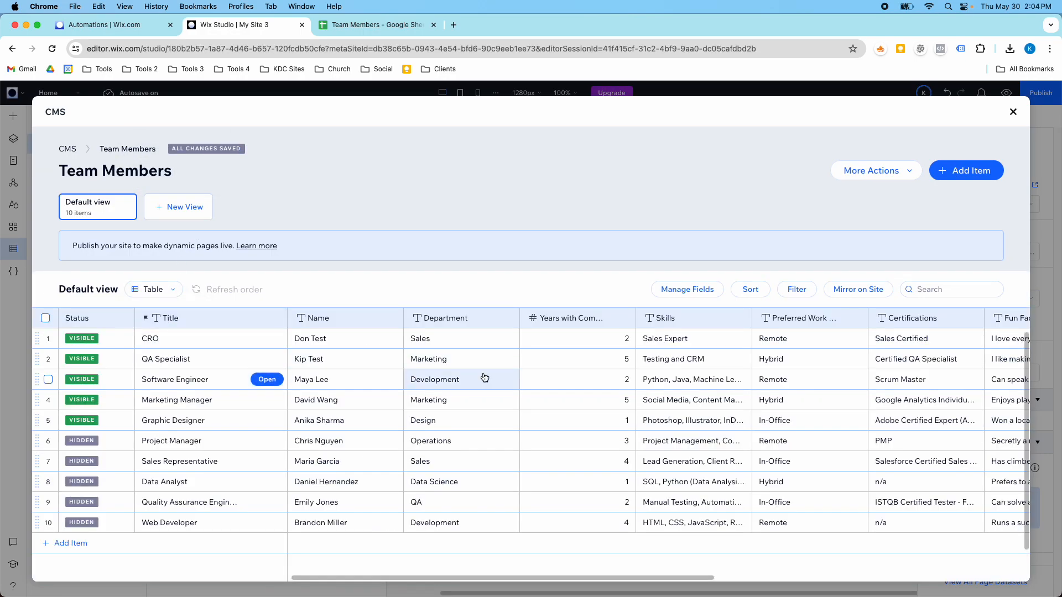
scroll(485, 377, right, 5)
scroll(483, 377, right, 5)
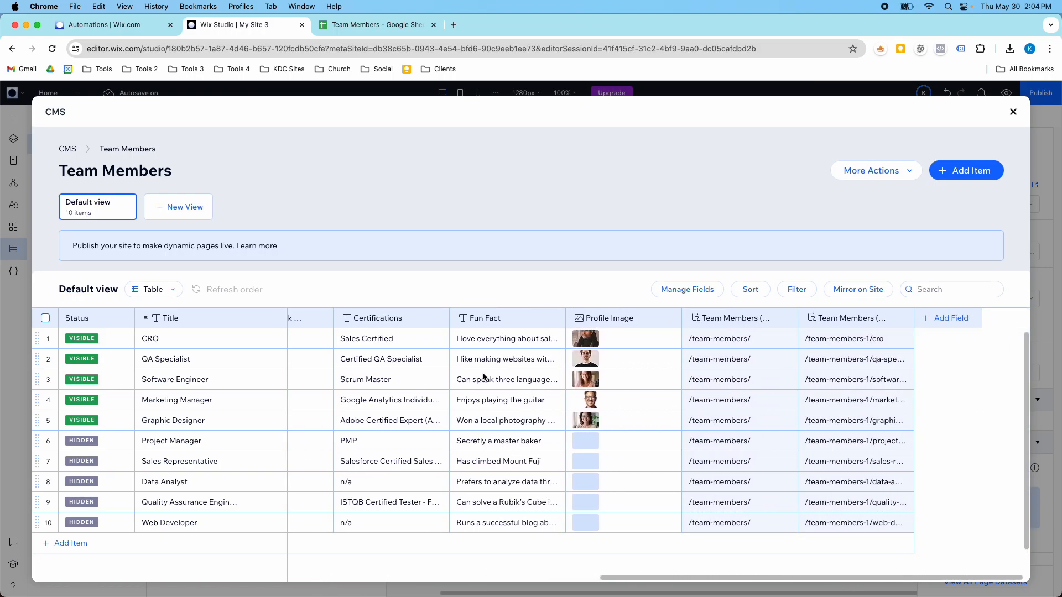
scroll(483, 377, left, 8)
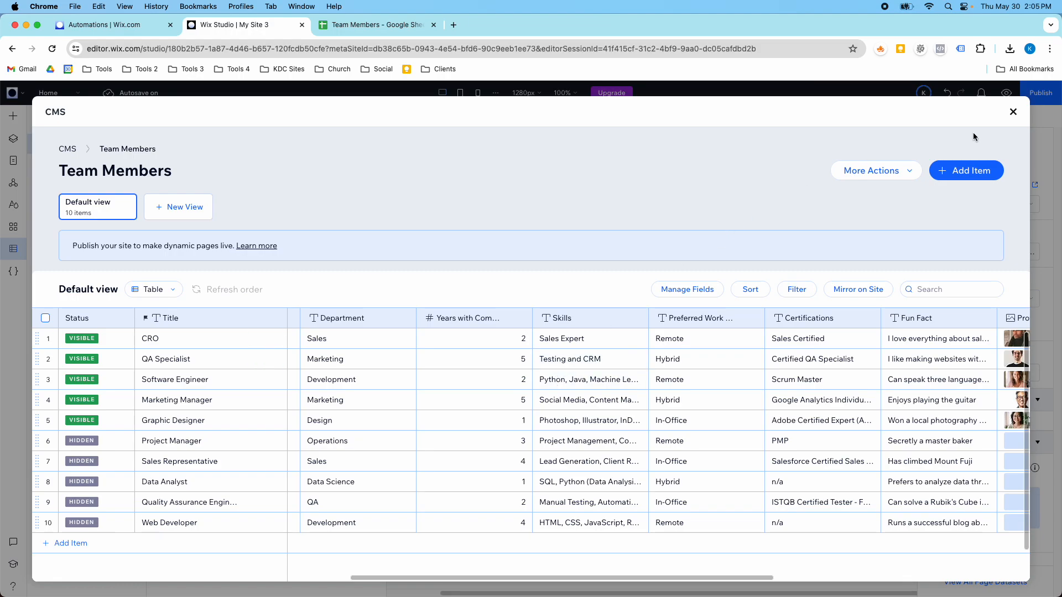
Close the Team Members collection and the collections list, and show the top of the Home page
click(1012, 112)
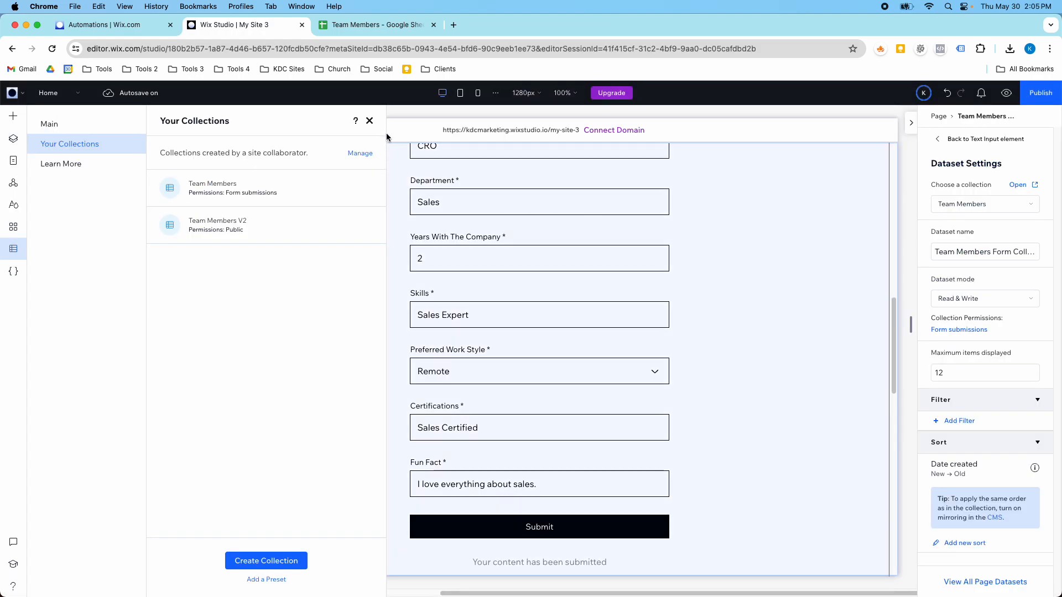
click(370, 122)
scroll(393, 246, up, 10)
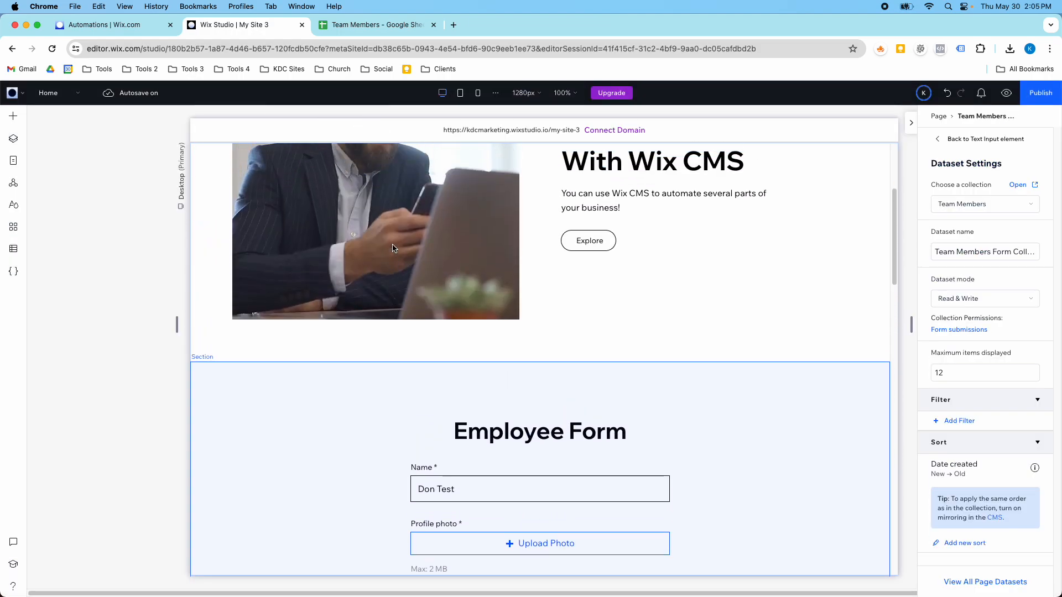
scroll(393, 248, down, 2)
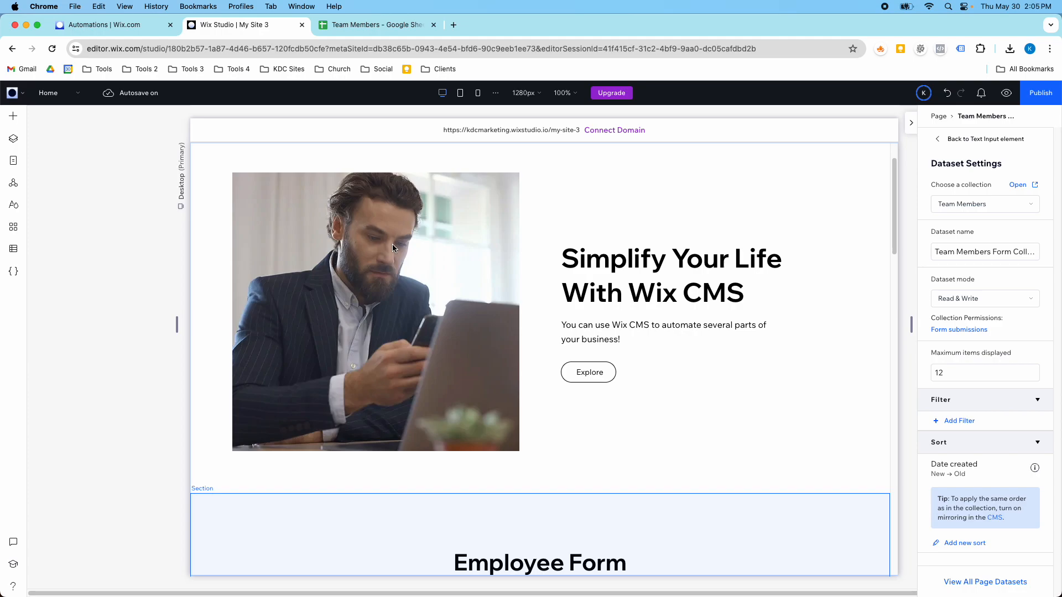
scroll(394, 248, up, 1)
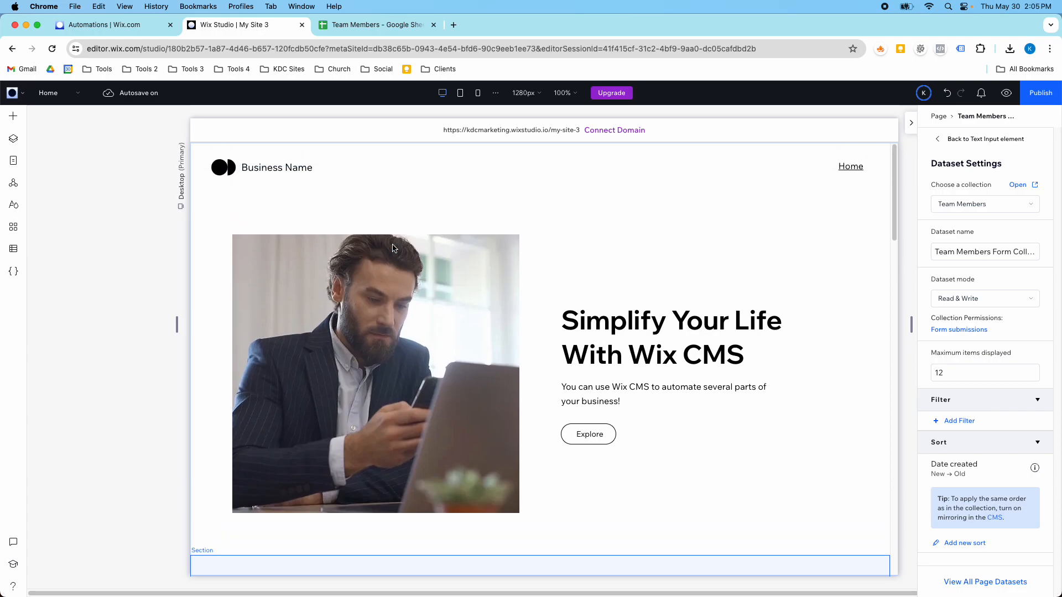